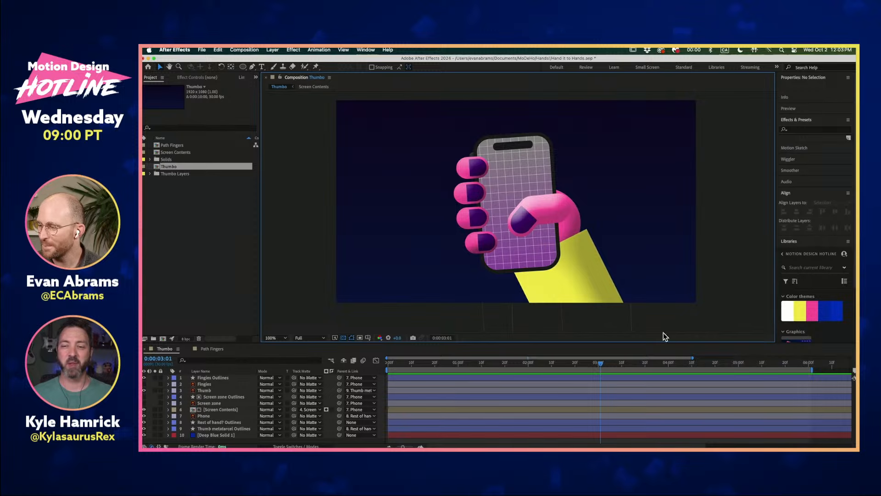
# - Scrub through the Thumbo composition and reveal the Thumb layer's animated Scale and Rotation keyframes
pyautogui.moveTo(616, 363); pyautogui.dragTo(724, 345)
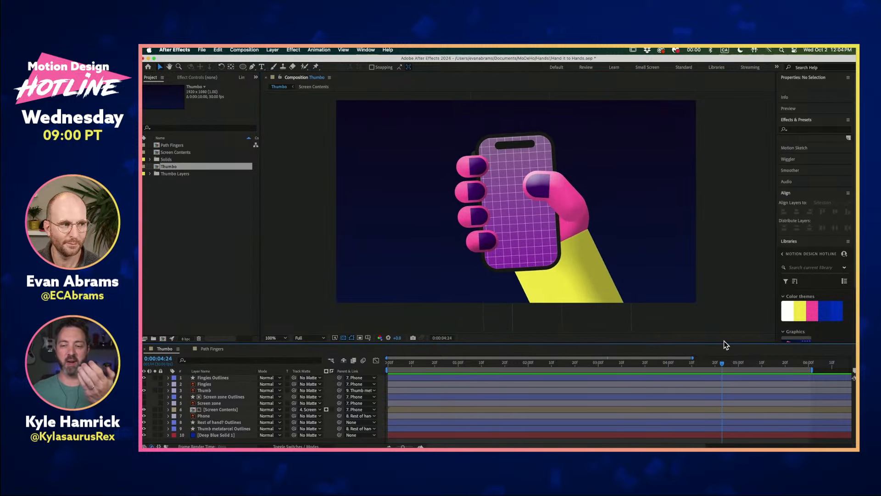
pyautogui.moveTo(725, 345); pyautogui.dragTo(576, 352)
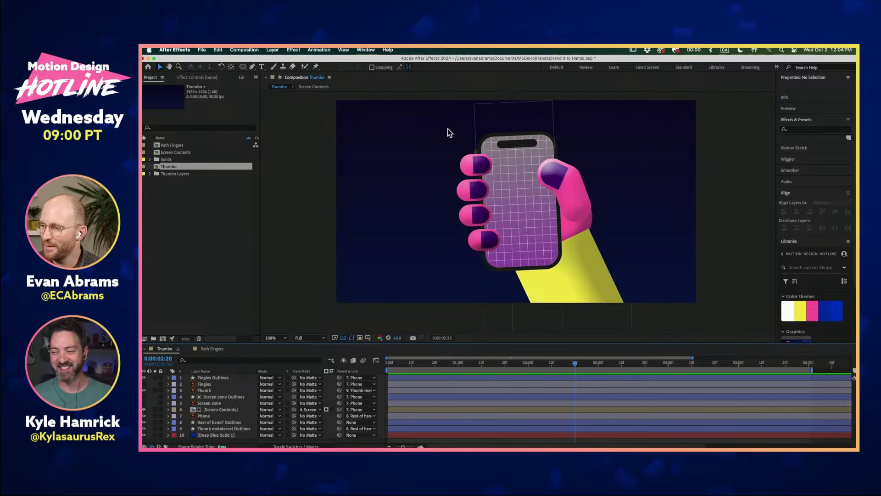
pyautogui.click(561, 176)
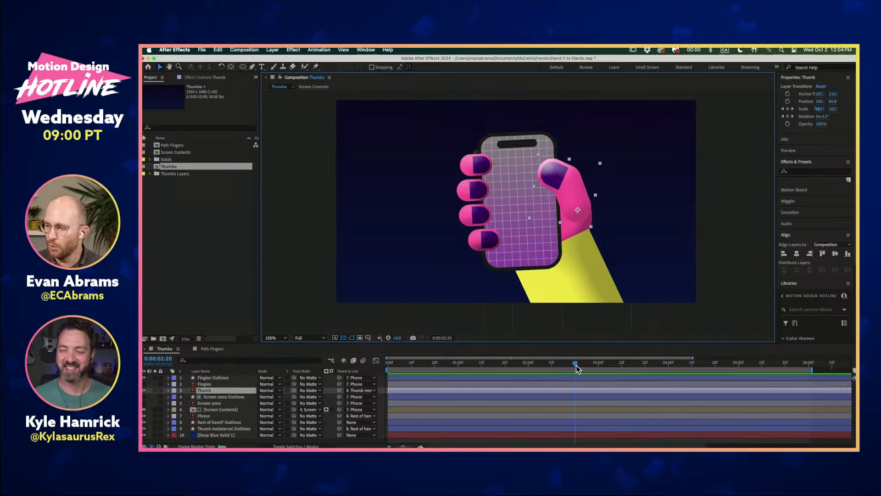
pyautogui.moveTo(577, 364); pyautogui.dragTo(634, 367)
pyautogui.press('u')
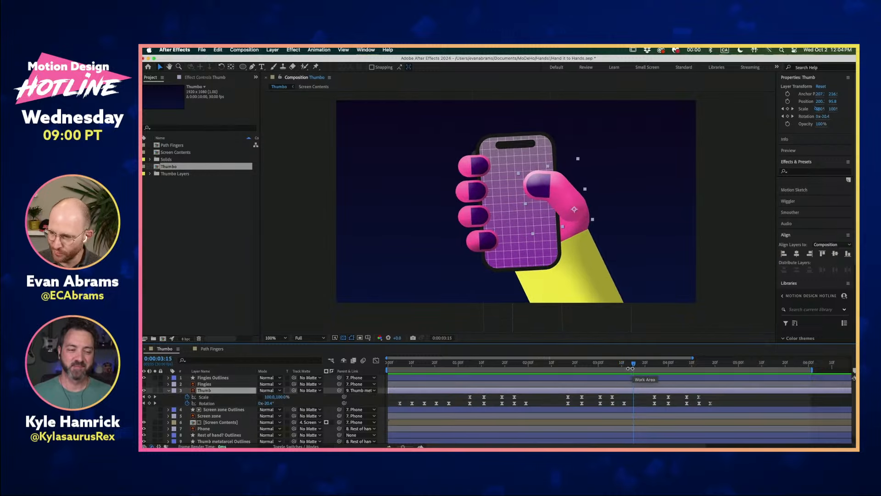
pyautogui.press('-')
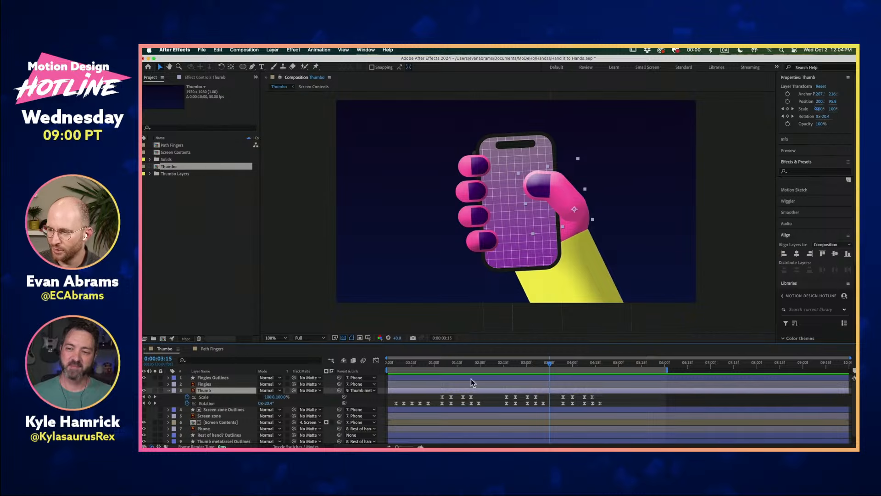
# - Preview the thumb swipe animation, then select the Screen Contents layer and scrub to 0:00:05:06 to check its motion
pyautogui.moveTo(474, 365); pyautogui.dragTo(524, 373)
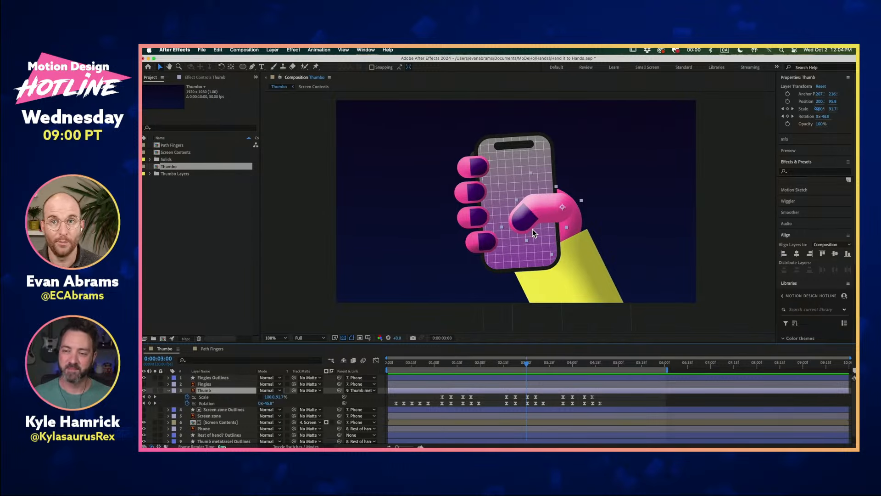
pyautogui.press('space')
pyautogui.press('space')
pyautogui.press('space')
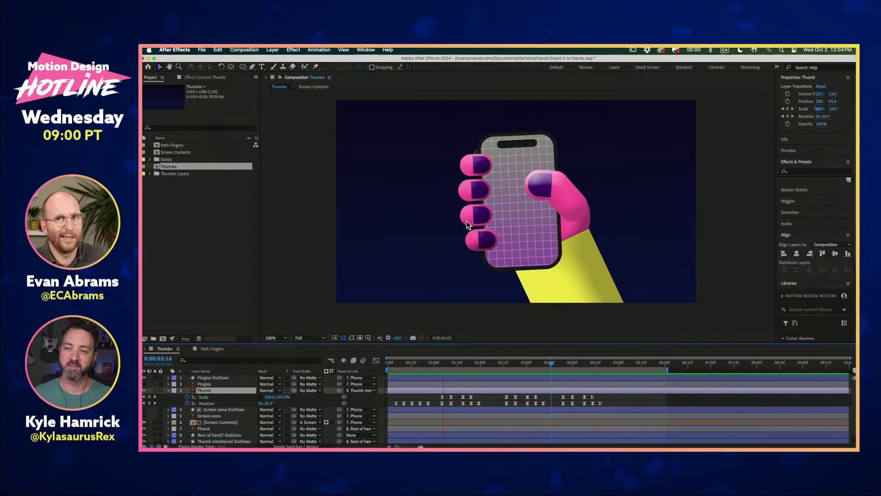
pyautogui.press('space')
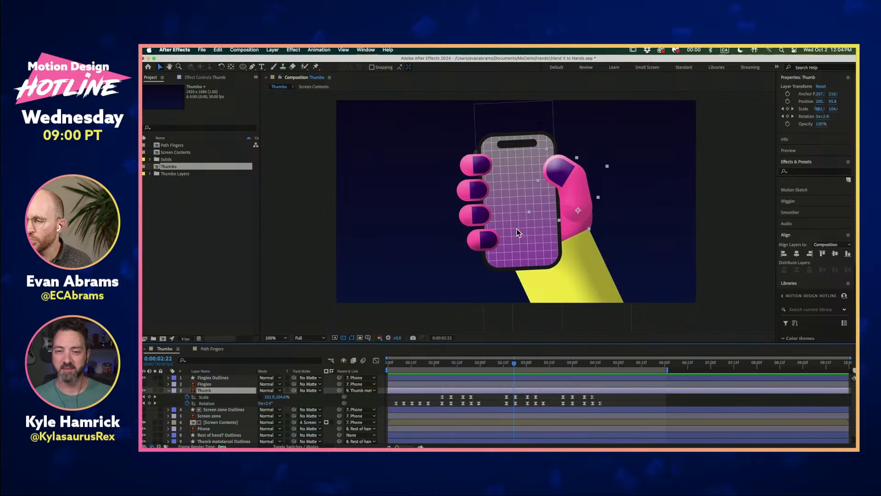
pyautogui.click(515, 144)
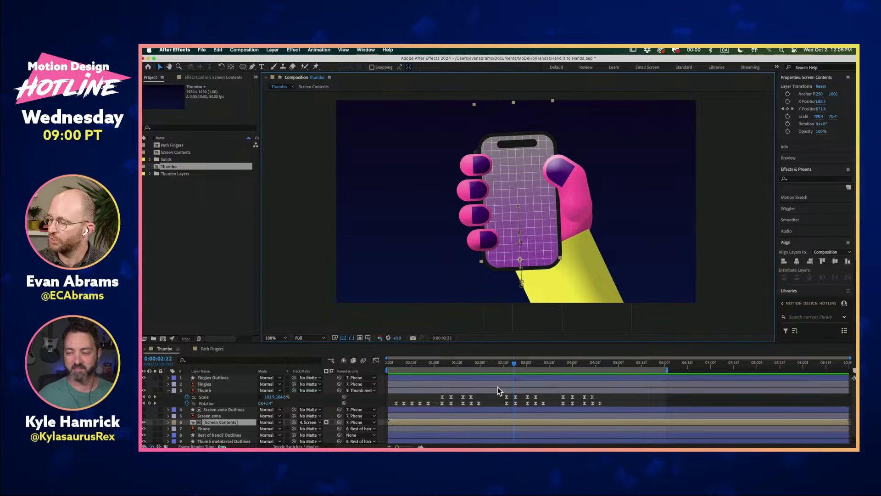
pyautogui.moveTo(514, 365); pyautogui.dragTo(624, 381)
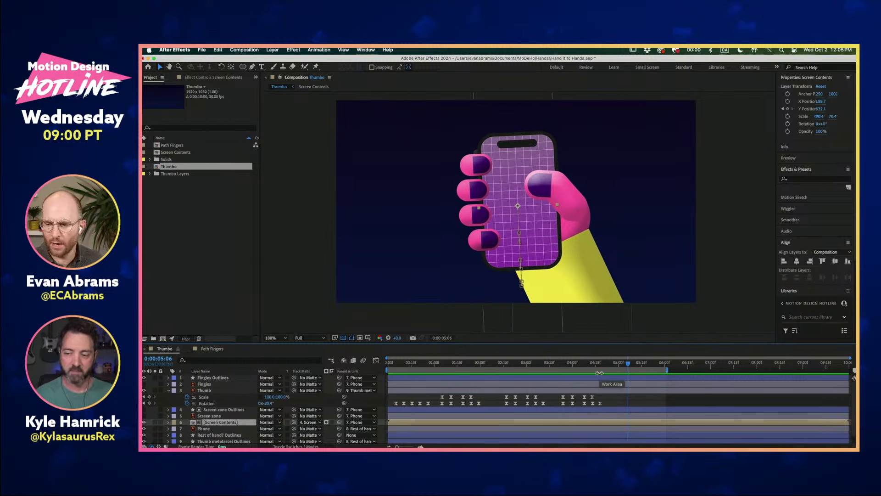
# - Open the Path Fingers composition and preview the hand animation from 0:00:02:06
pyautogui.click(212, 349)
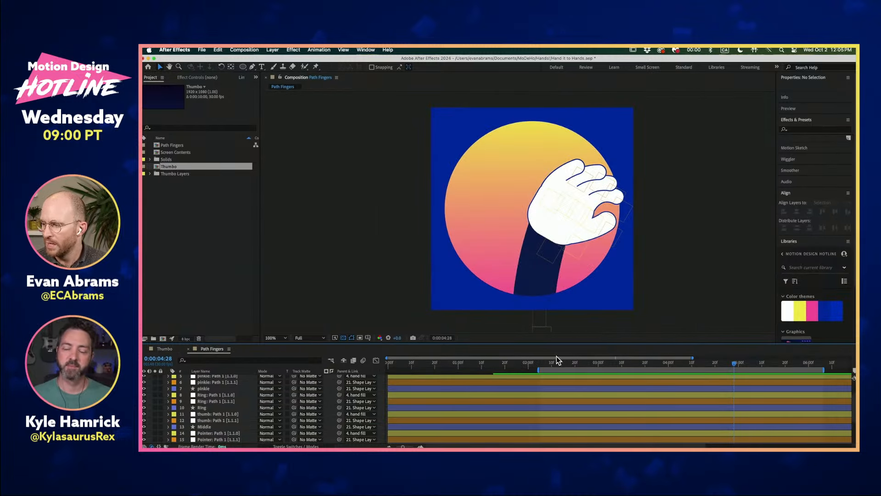
pyautogui.click(542, 365)
pyautogui.press('space')
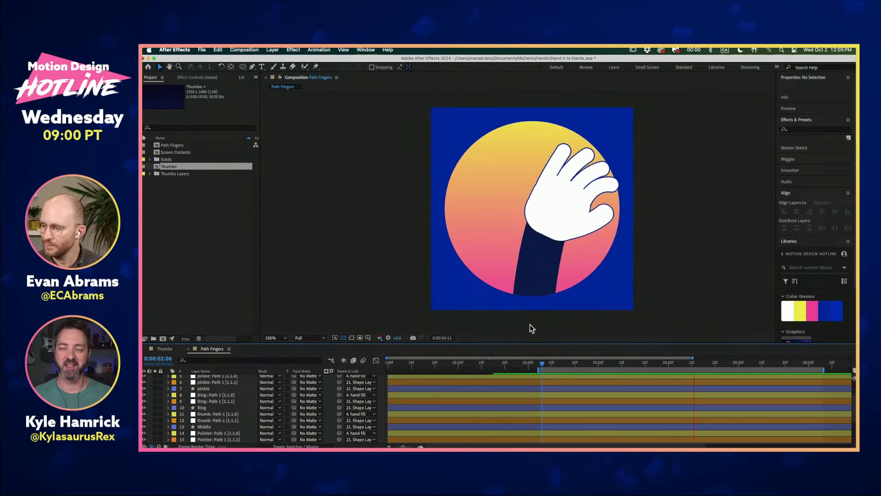
pyautogui.press('space')
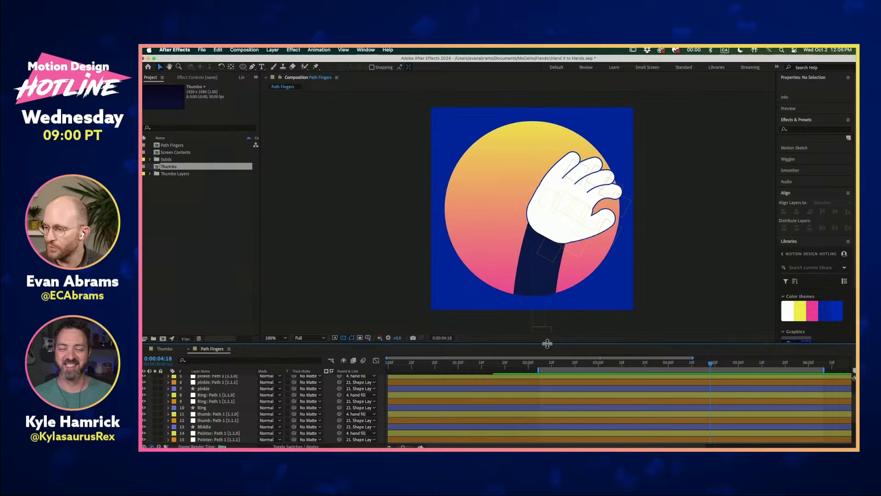
# - Reveal all layers' keyframes in an enlarged timeline and examine the finger nulls' Position keyframes and the hand fill layer
pyautogui.moveTo(552, 343); pyautogui.dragTo(552, 223)
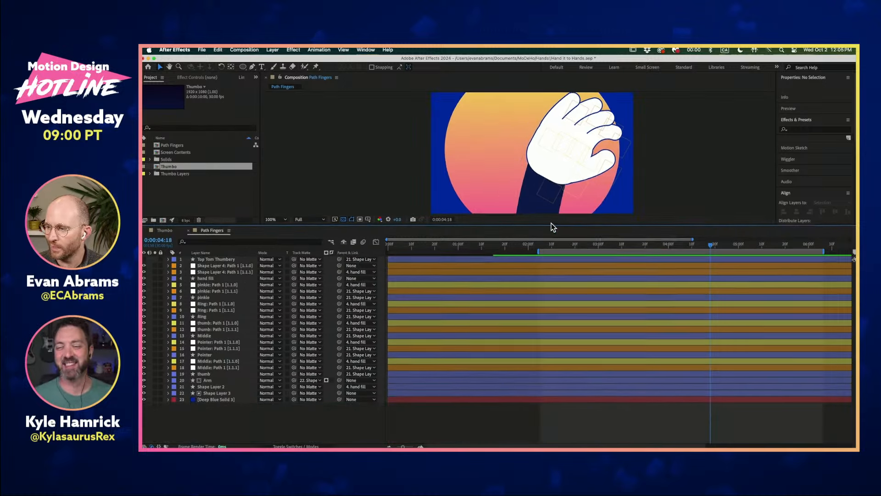
pyautogui.click(231, 265)
pyautogui.click(445, 412)
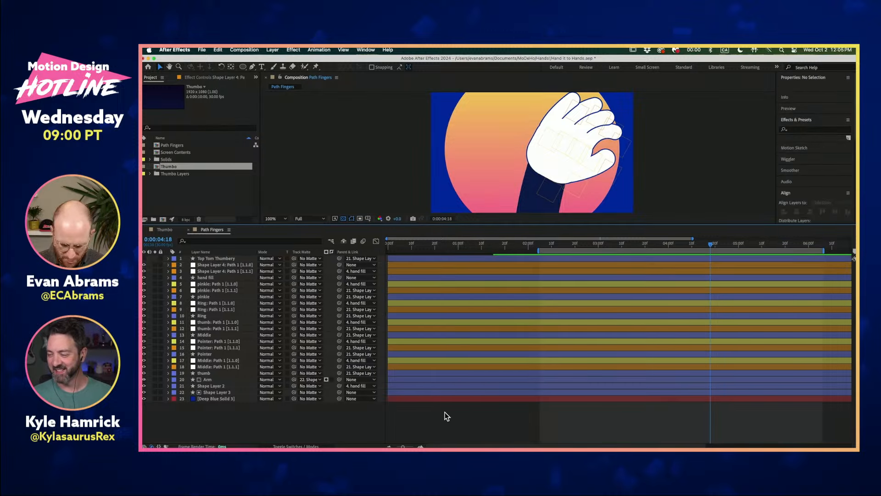
pyautogui.press('u')
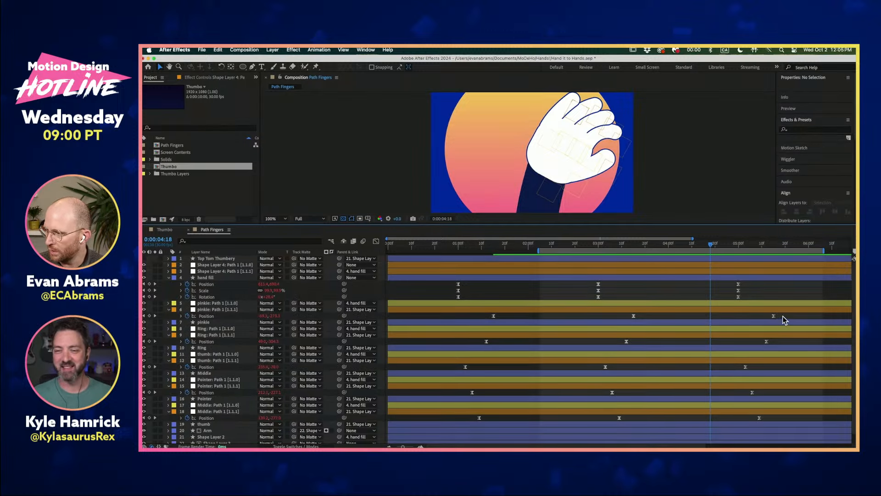
pyautogui.moveTo(783, 315); pyautogui.dragTo(434, 427)
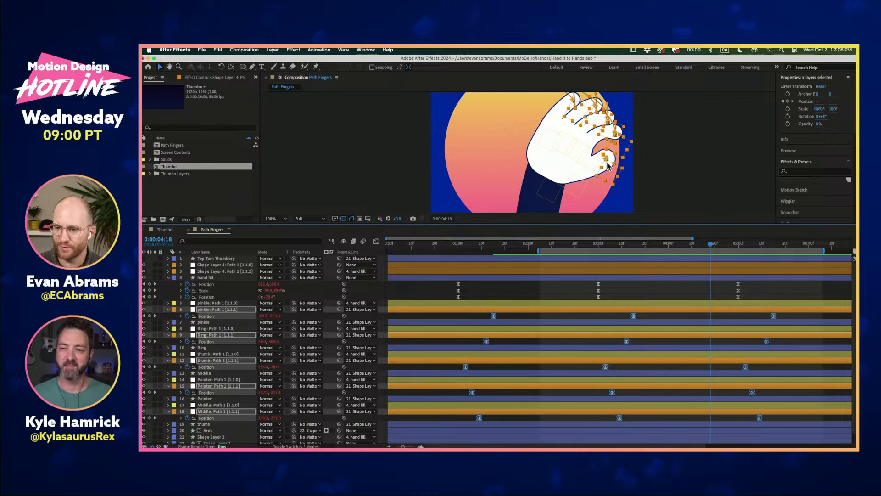
pyautogui.click(576, 277)
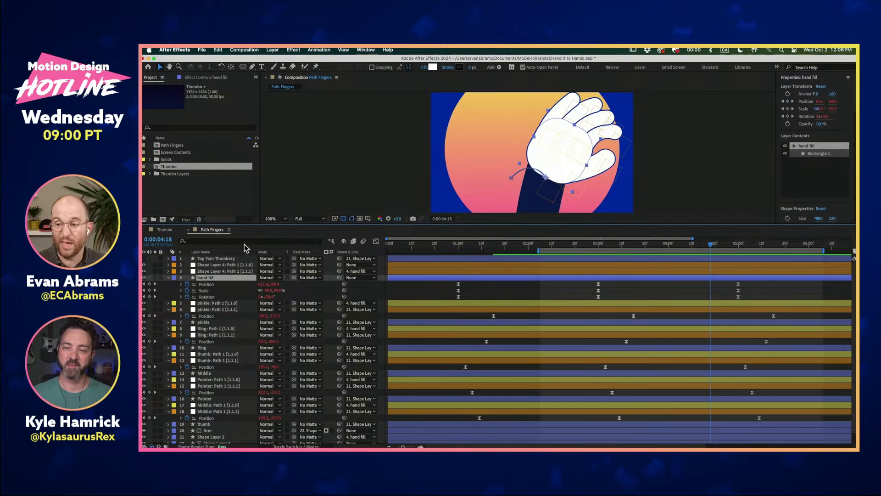
# - Return to the Thumbo composition, reveal the keyframes of all its layers, and collapse the Fingies Outlines layer
pyautogui.click(164, 229)
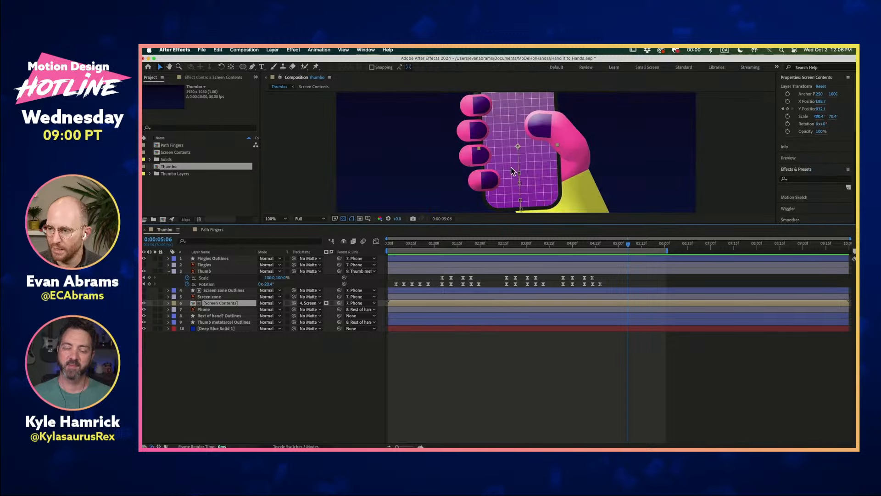
pyautogui.click(546, 340)
pyautogui.press('h')
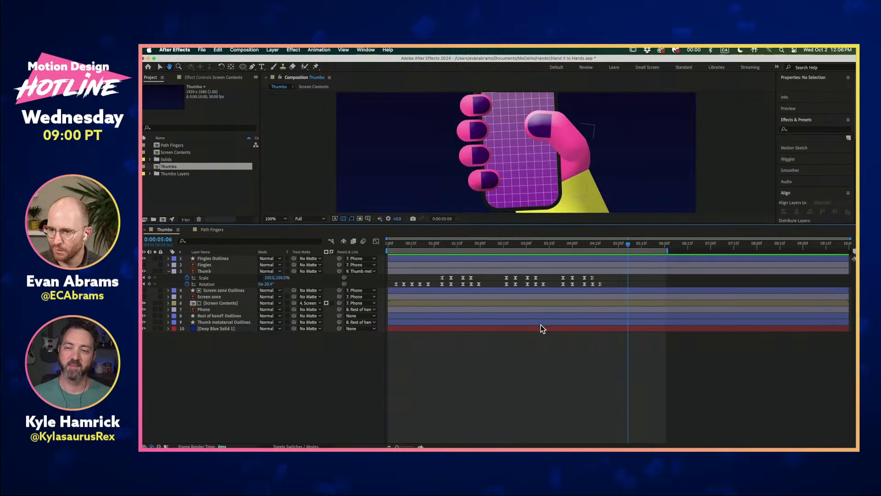
pyautogui.press('v')
pyautogui.press('u')
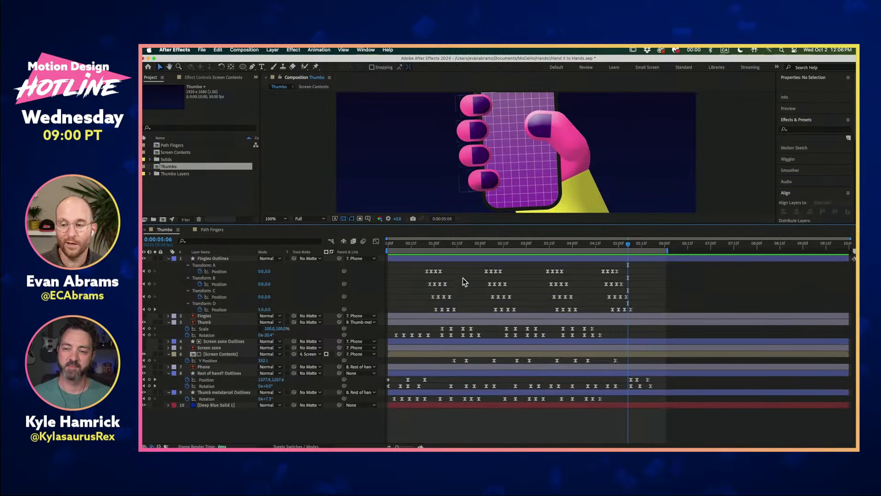
pyautogui.click(215, 259)
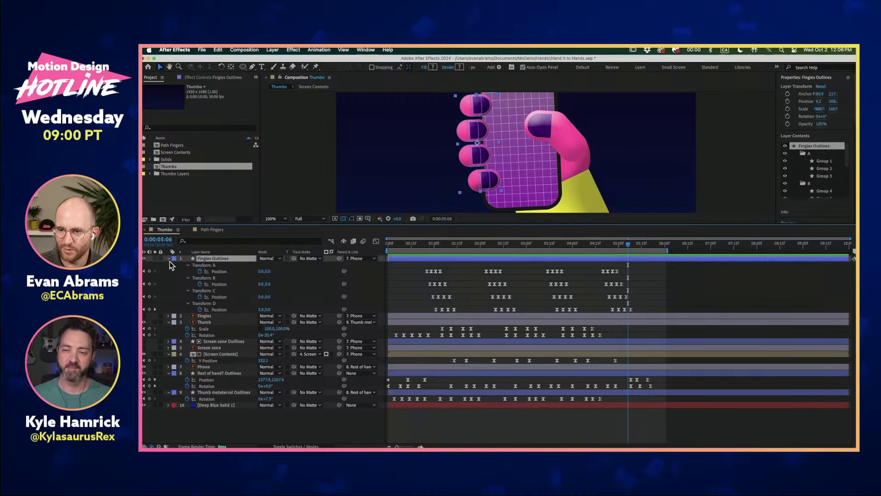
pyautogui.click(168, 258)
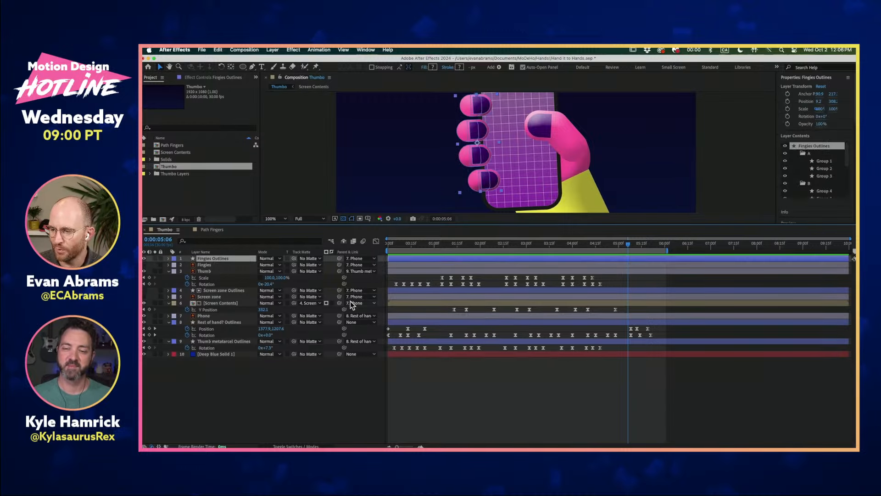
# - Examine the Thumb layer's pose at 0:00:03:00 and collapse the Screen Contents layer's properties
pyautogui.click(431, 271)
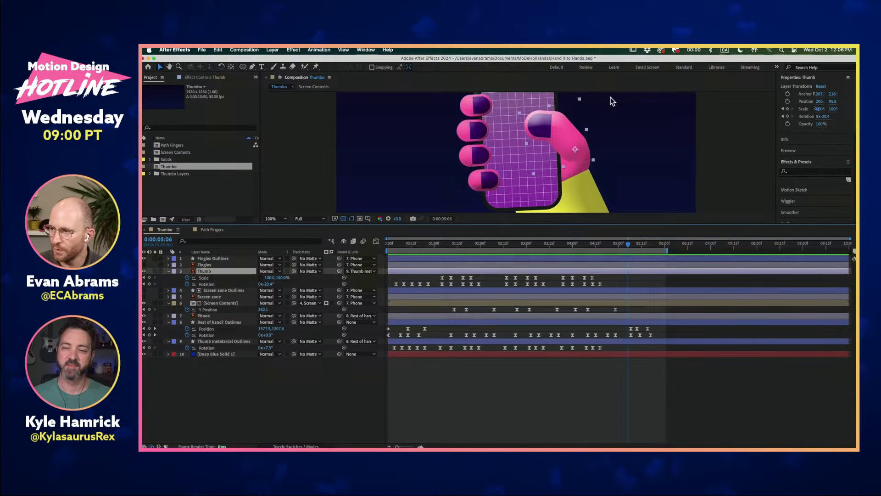
pyautogui.press(',')
pyautogui.press(',')
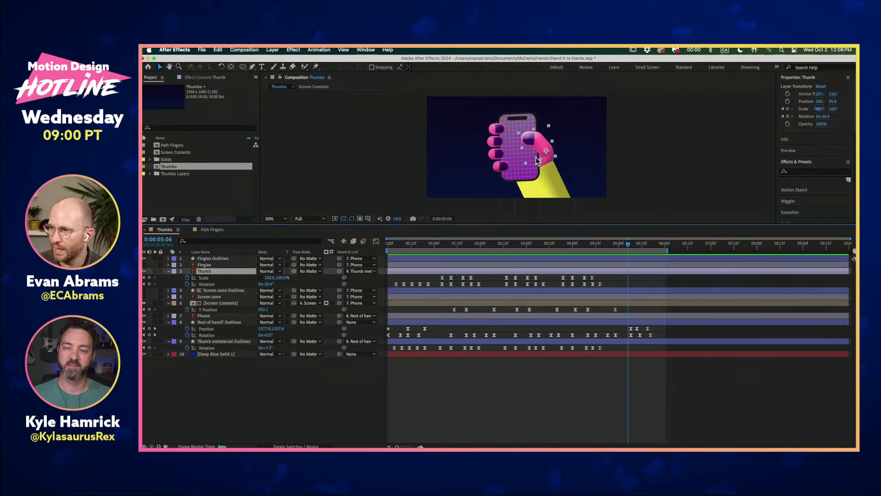
pyautogui.moveTo(521, 244)
pyautogui.mouseDown()
pyautogui.moveTo(412, 242)
pyautogui.moveTo(527, 242)
pyautogui.mouseUp()
pyautogui.click(229, 303)
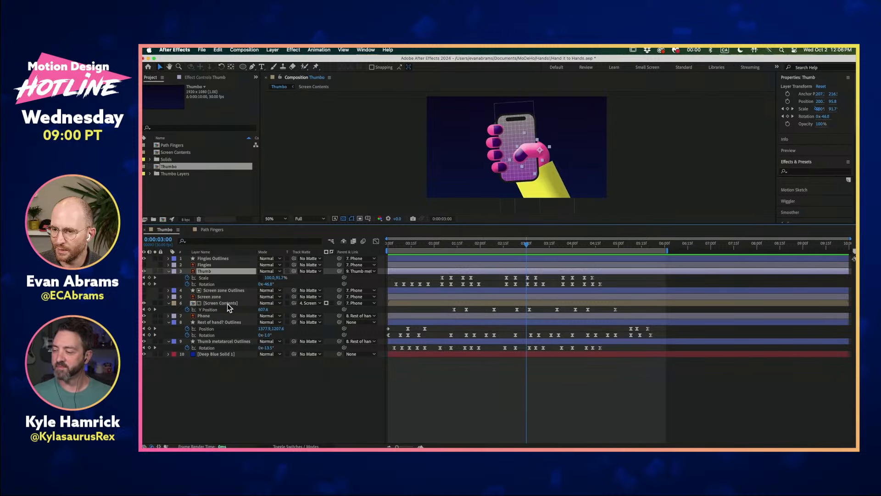
pyautogui.click(168, 304)
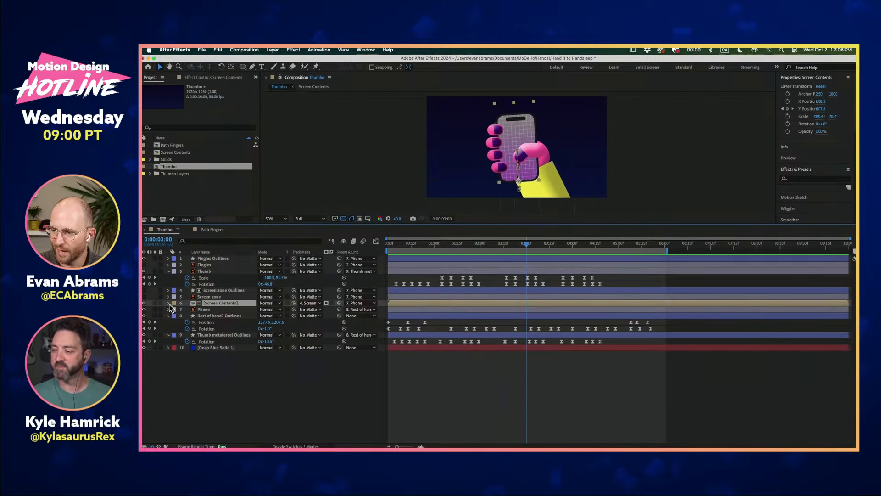
# - Inspect the Rest of hand? Outlines and Thumb metatarcel Outlines layers, scrubbing through their motion back to 0:00:00:08
pyautogui.click(217, 316)
pyautogui.keyDown('shift'); pyautogui.click(222, 335); pyautogui.keyUp('shift')
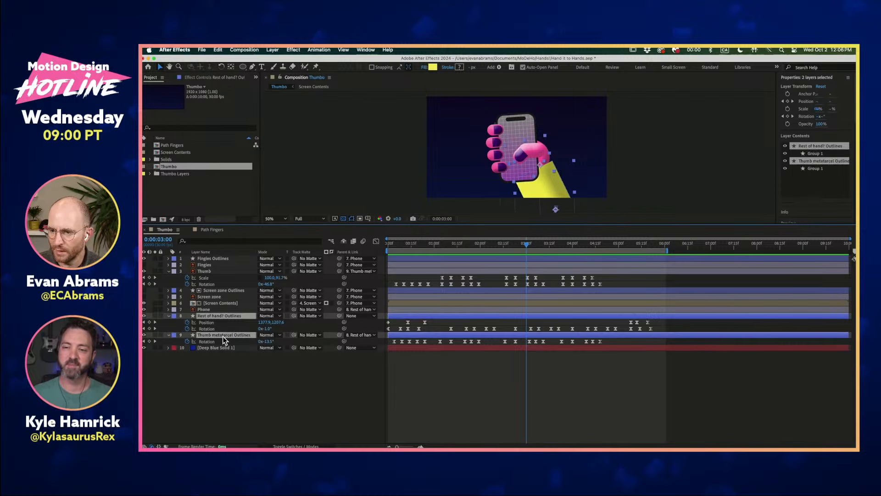
pyautogui.click(345, 379)
pyautogui.click(433, 334)
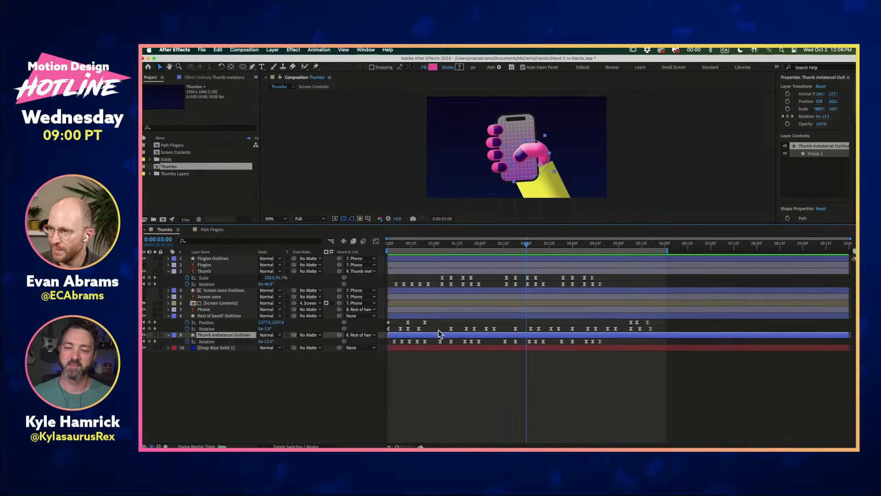
pyautogui.moveTo(521, 240); pyautogui.dragTo(619, 236)
pyautogui.moveTo(647, 236); pyautogui.dragTo(401, 255)
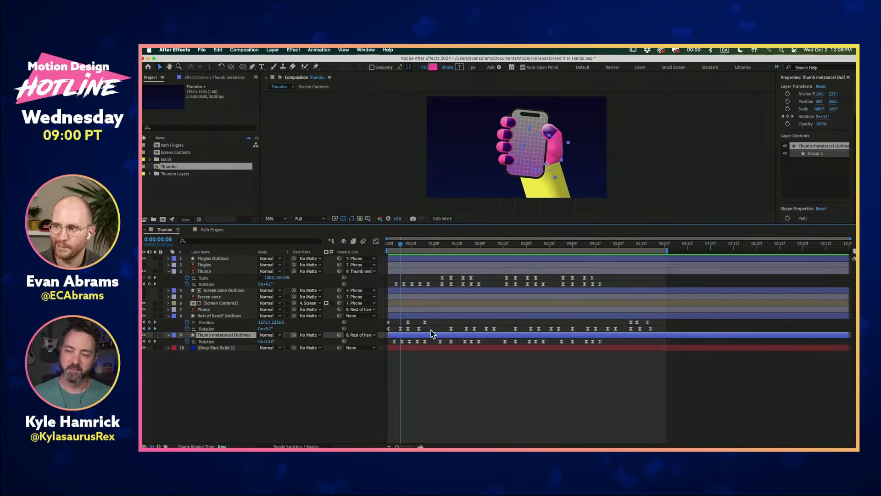
# - Compare the forearm, thumb metatarcel and Thumb layers one by one, and collapse the Thumb layer's keyframes
pyautogui.click(445, 365)
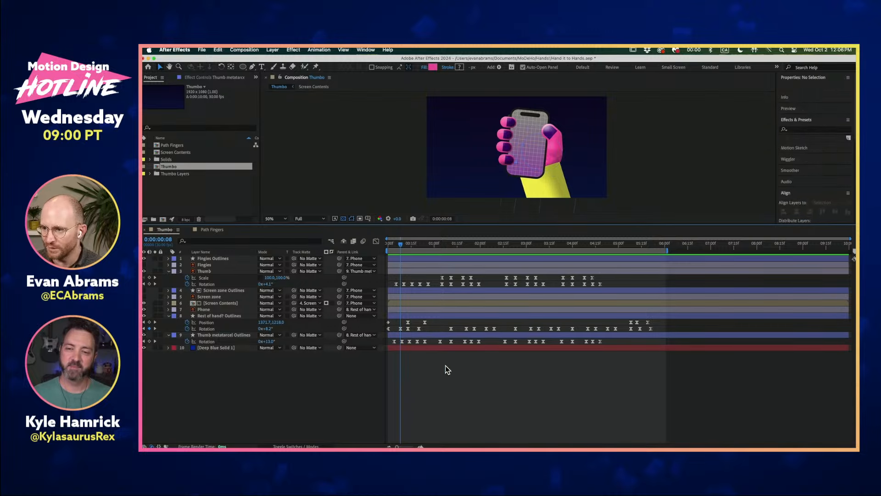
pyautogui.click(211, 318)
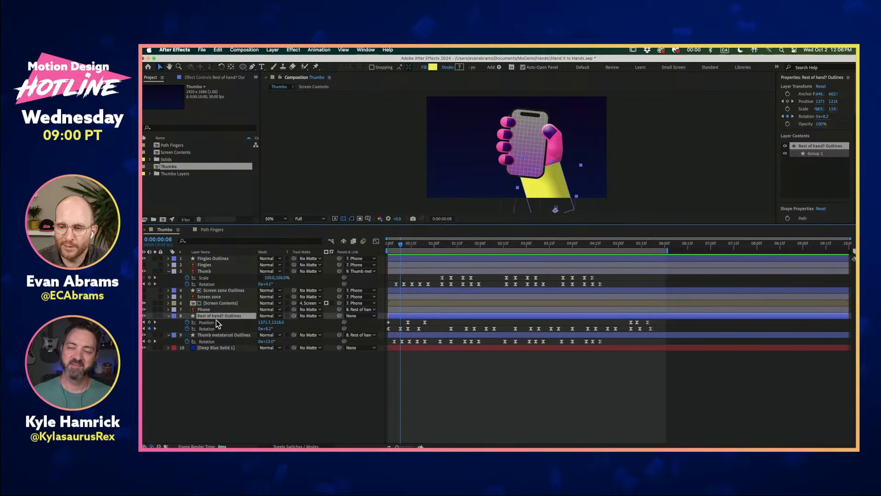
pyautogui.click(220, 334)
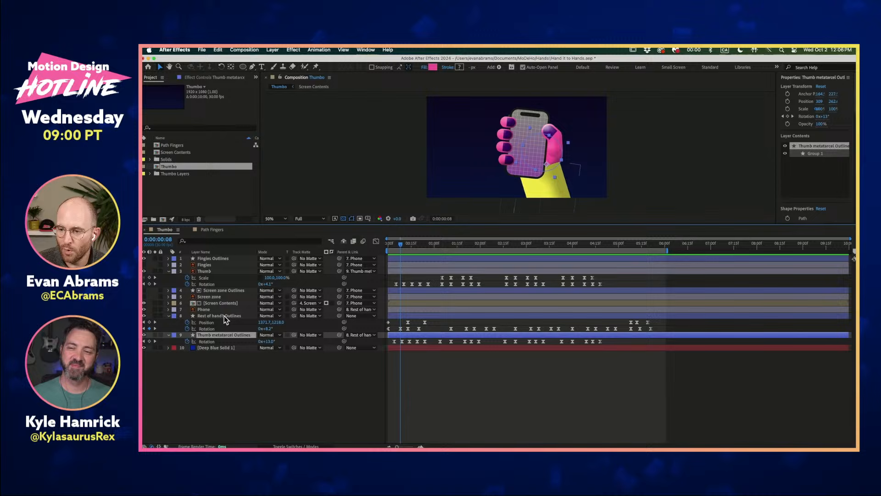
pyautogui.click(227, 272)
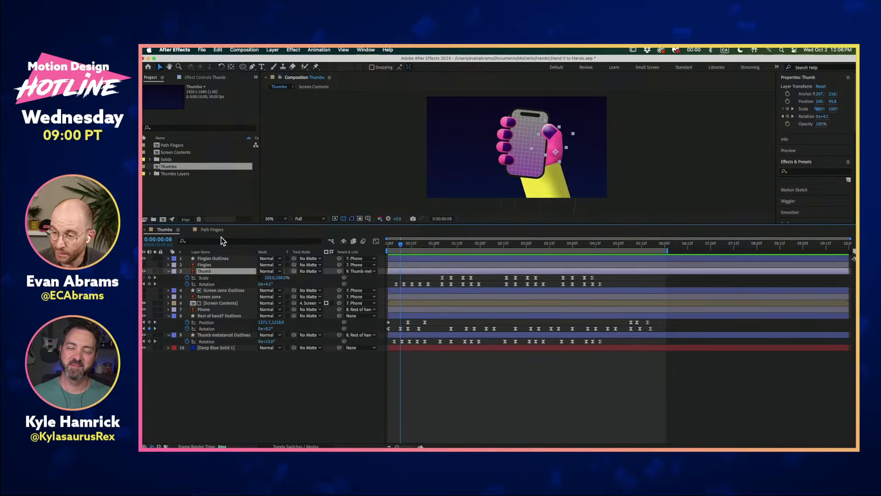
pyautogui.press('u')
pyautogui.click(197, 373)
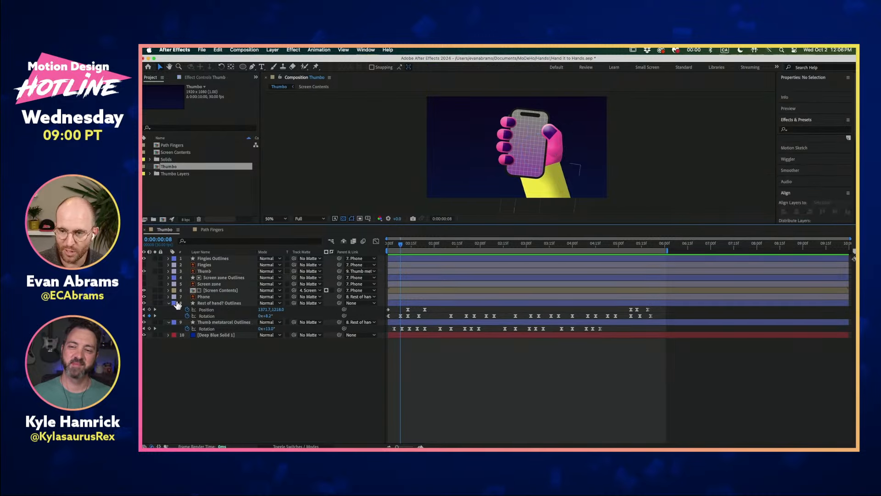
# - Play the Need a Hand? animation and collapse the keyframes of the Rest of hand? Outlines and Thumb metatarcel Outlines layers
pyautogui.click(168, 303)
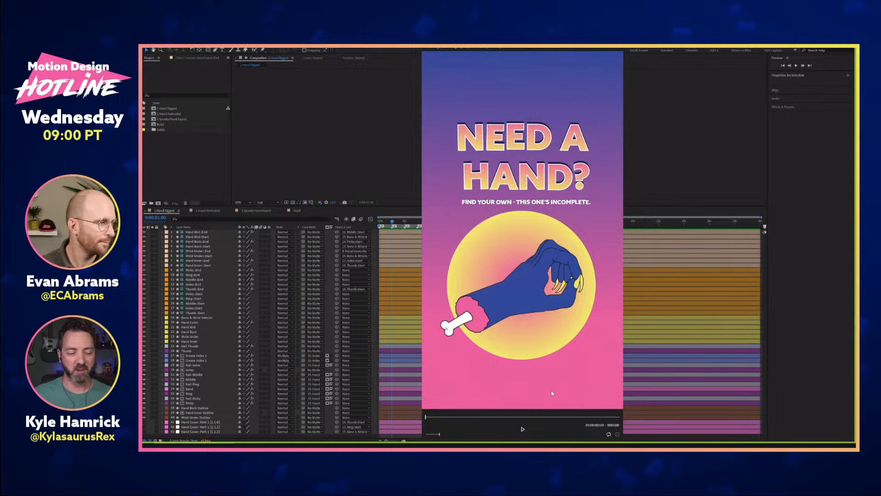
pyautogui.click(522, 428)
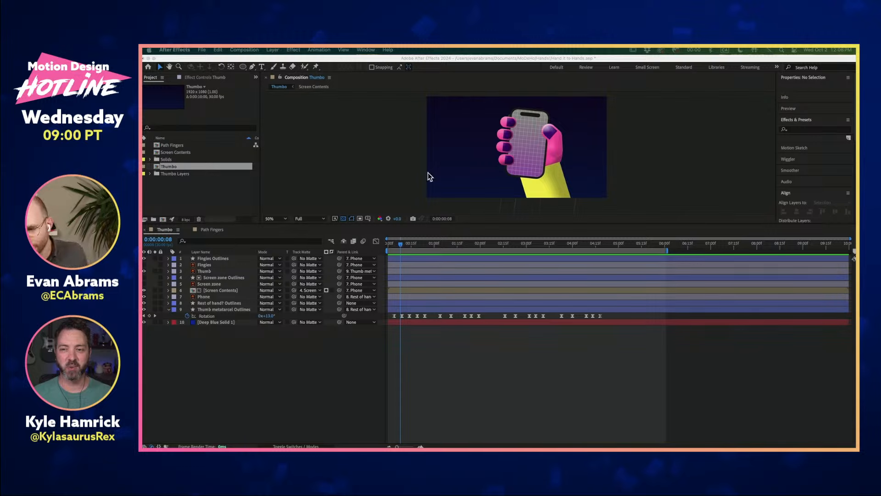
pyautogui.click(492, 345)
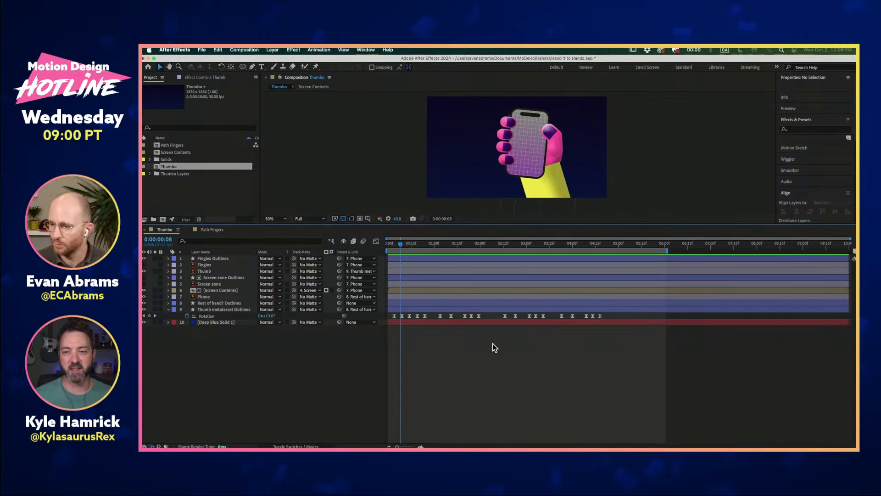
pyautogui.click(169, 309)
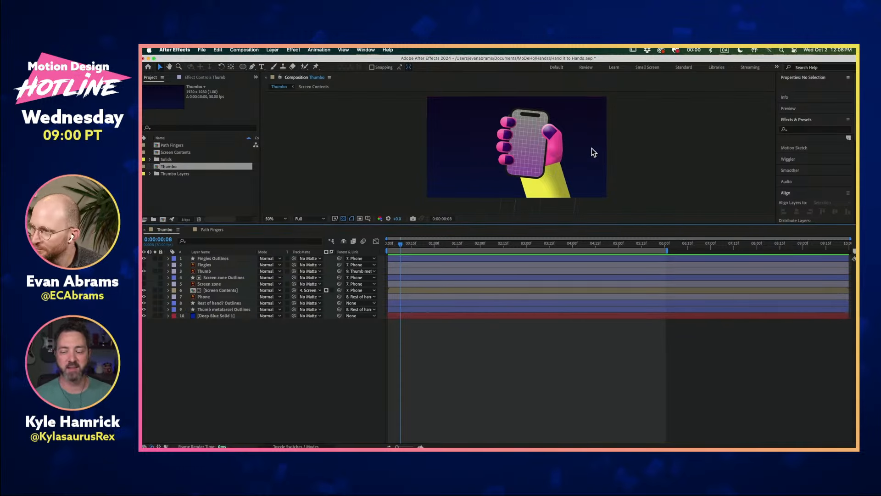
# - Examine the Thumb and Fingies Outlines layers at 100% magnification, looking over the modified properties of Fingies Outlines
pyautogui.click(559, 138)
pyautogui.press('.')
pyautogui.moveTo(558, 139); pyautogui.dragTo(568, 179)
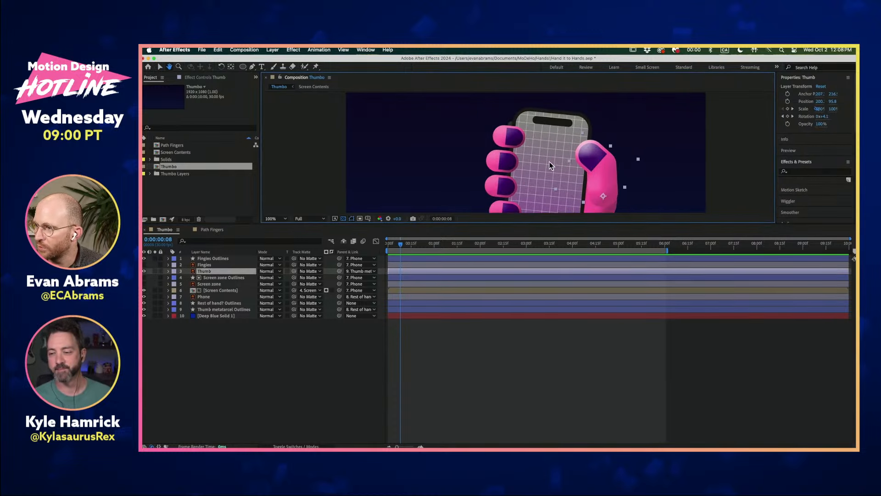
pyautogui.moveTo(528, 153); pyautogui.dragTo(501, 144)
pyautogui.click(476, 130)
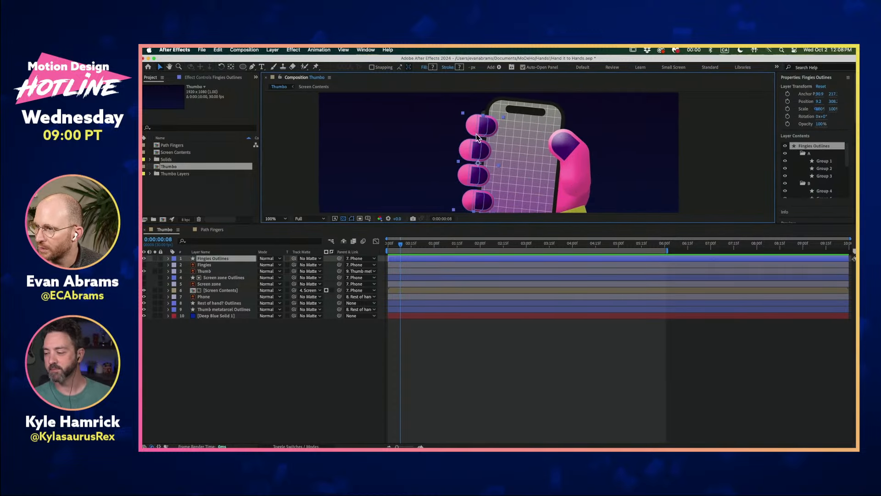
pyautogui.press('u')
pyautogui.press('u')
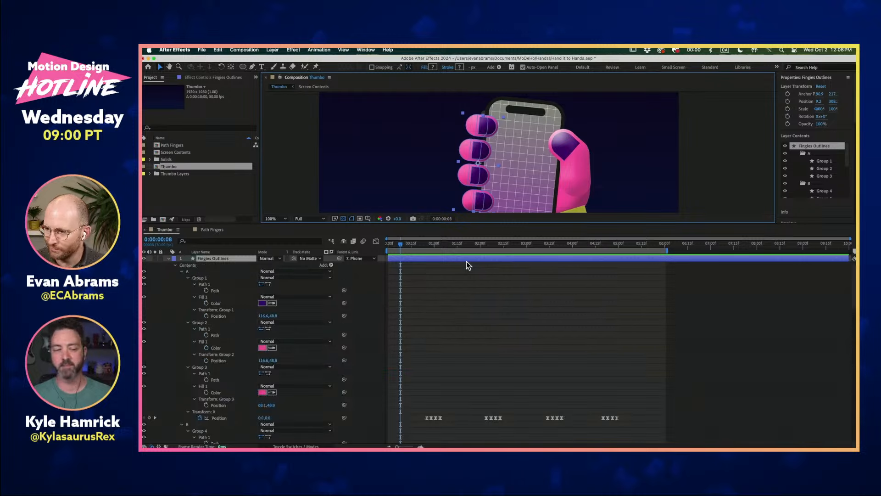
pyautogui.press('u')
pyautogui.click(368, 391)
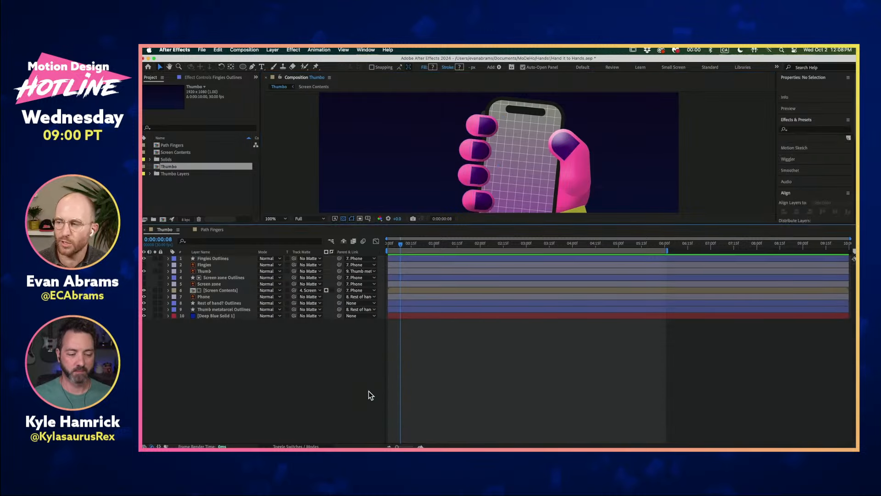
pyautogui.click(572, 172)
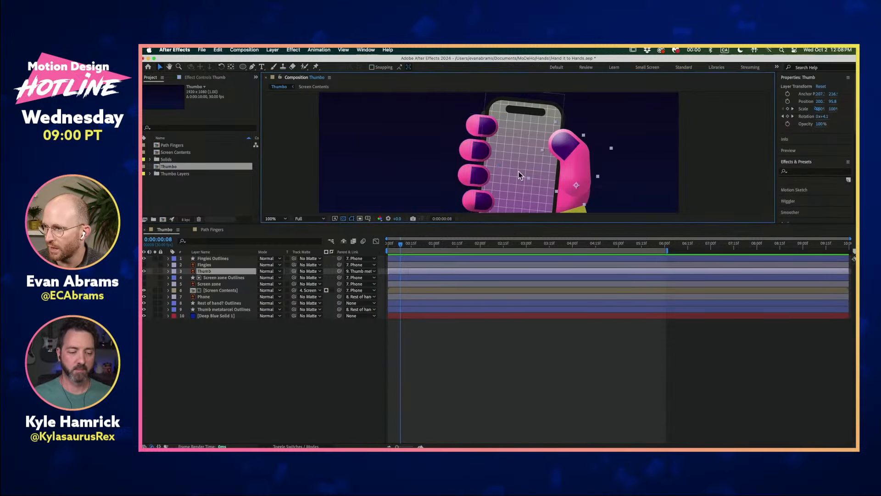
pyautogui.click(405, 336)
# - Open the Fingies/Thumbo.ai source file from the Thumbo Layers folder in Illustrator and close the Overlord panel covering the artwork
pyautogui.moveTo(332, 442)
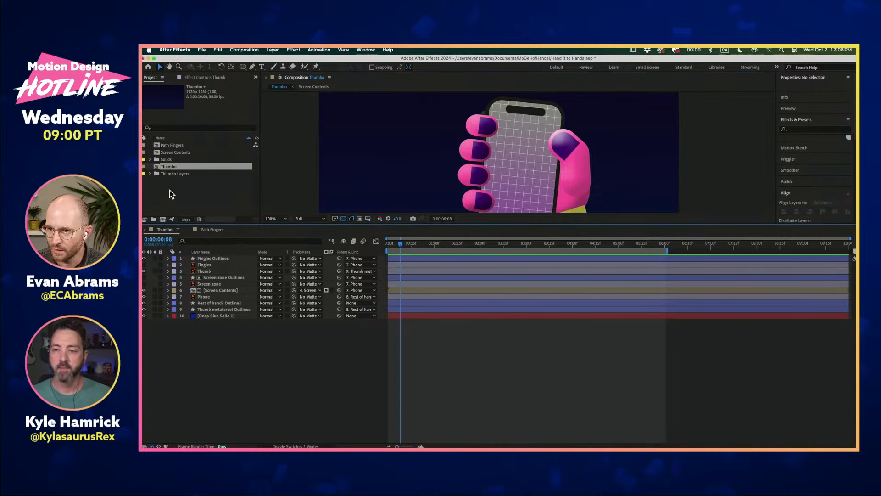
pyautogui.click(150, 173)
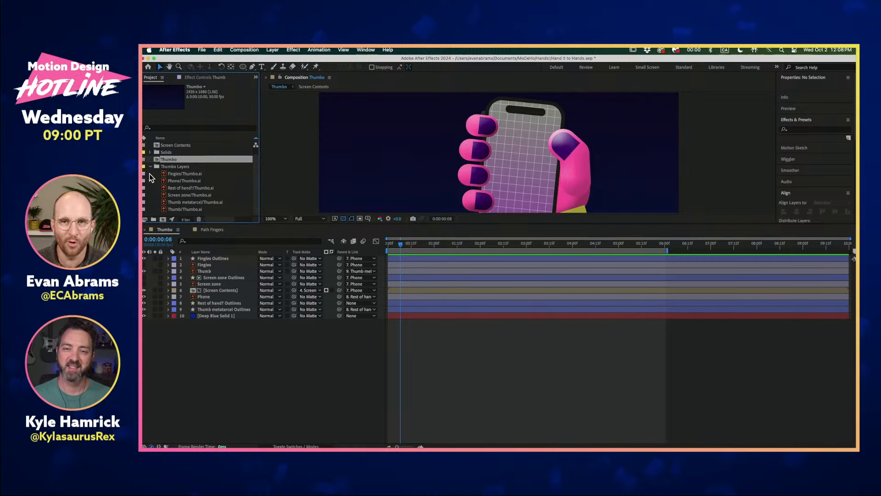
pyautogui.click(197, 175)
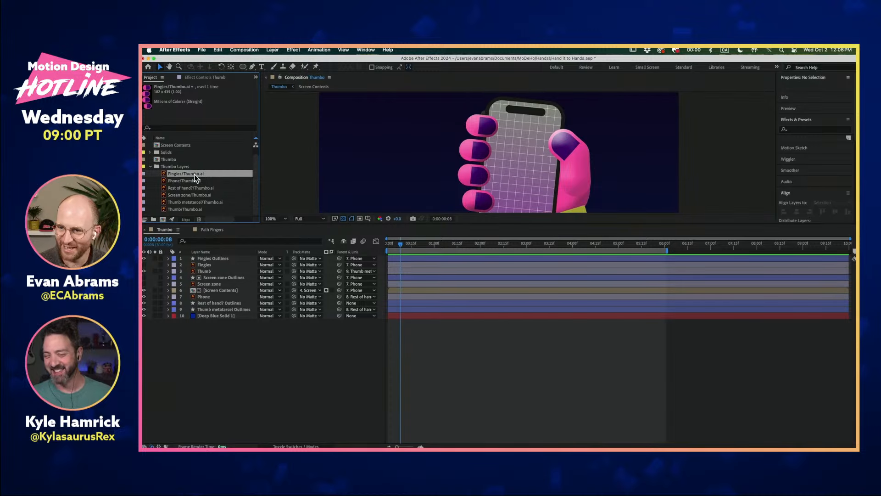
pyautogui.doubleClick(181, 174)
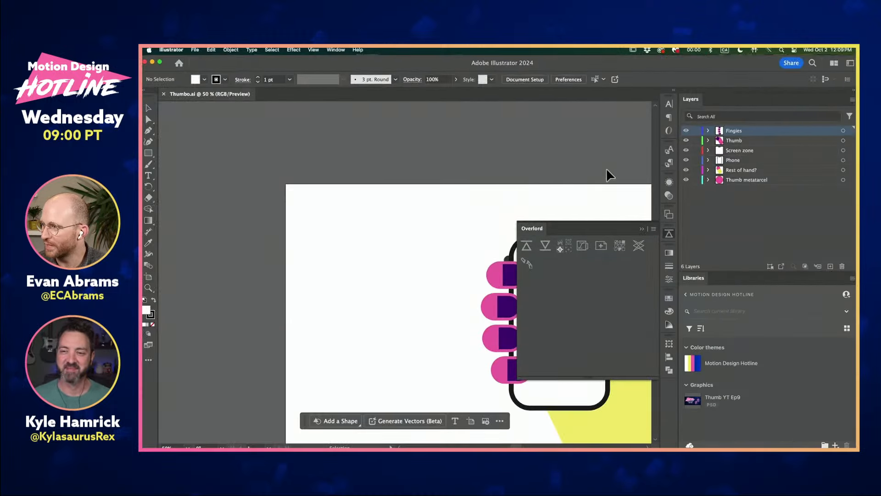
pyautogui.click(668, 233)
pyautogui.scroll(-4, 505, 253)
pyautogui.hscroll(5, 504, 252)
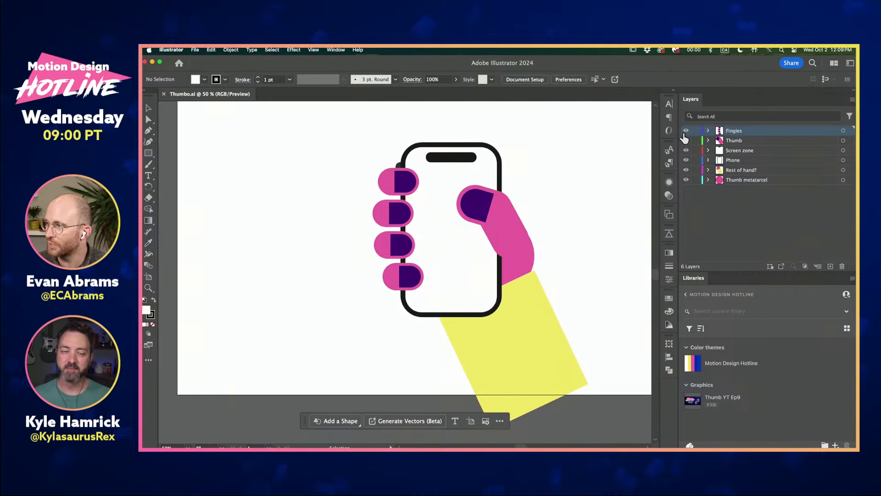
# - Hide all artwork layers and examine the Rest of hand? and Thumb metatarcel shapes one at a time
pyautogui.moveTo(685, 132); pyautogui.dragTo(691, 182)
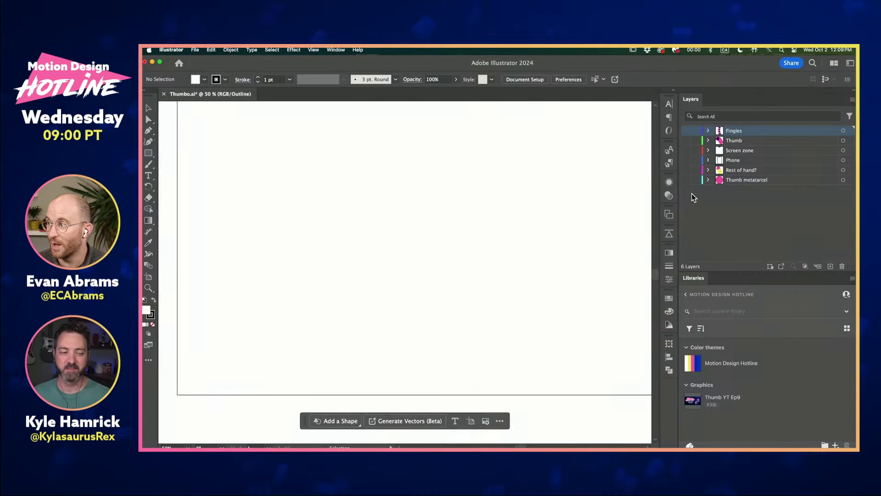
pyautogui.click(686, 170)
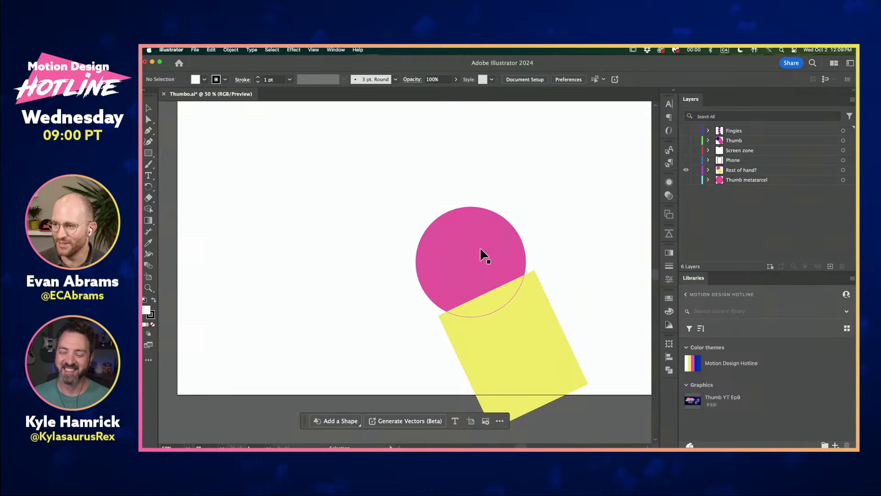
pyautogui.click(686, 180)
pyautogui.click(686, 170)
pyautogui.click(486, 260)
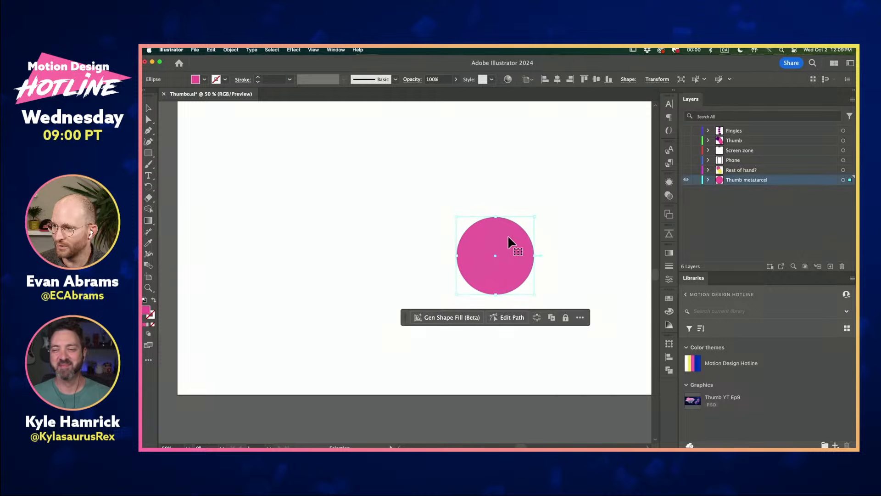
# - Show the Rest of hand?, Phone and Screen zone layers again and select the Screen zone artwork to inspect its outline
pyautogui.click(686, 170)
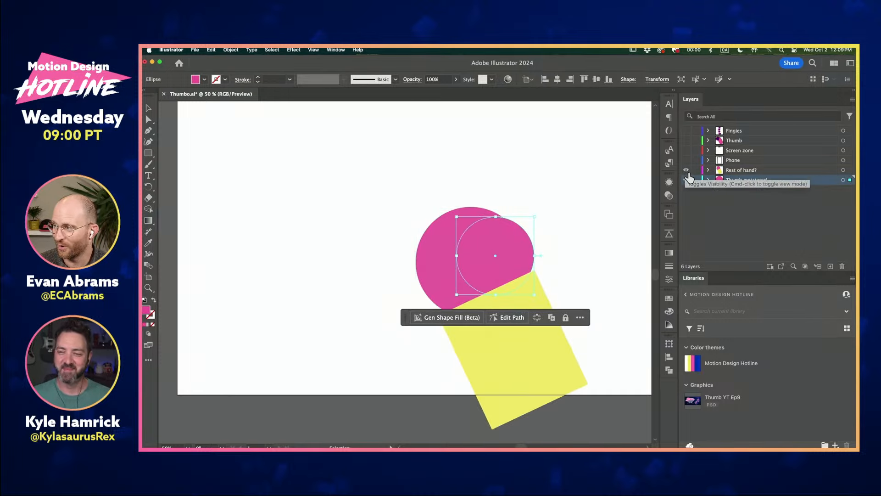
pyautogui.click(686, 160)
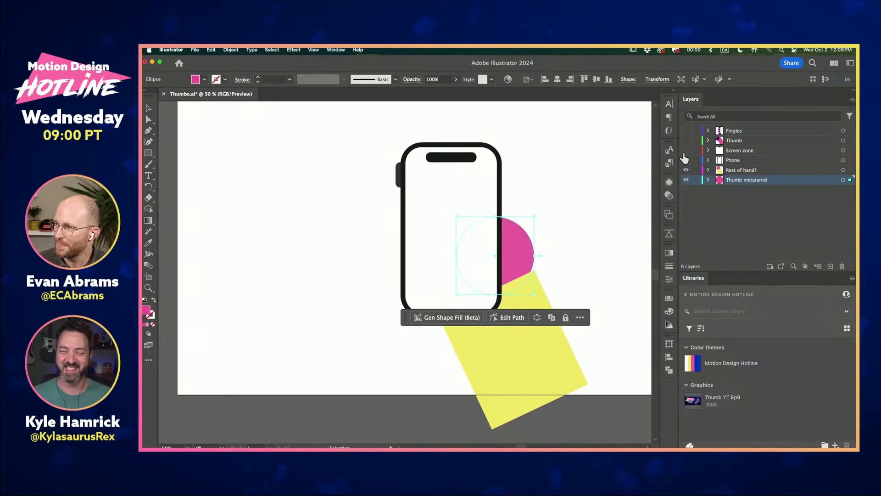
pyautogui.click(687, 150)
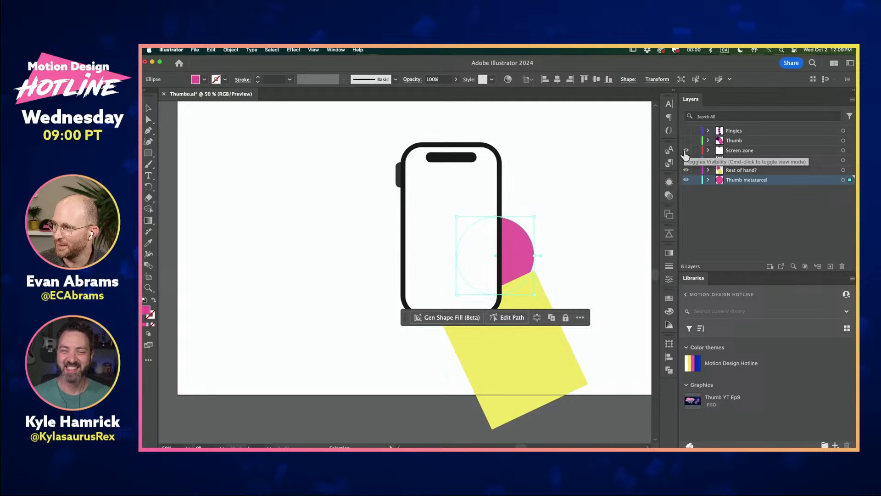
pyautogui.click(810, 154)
pyautogui.click(844, 150)
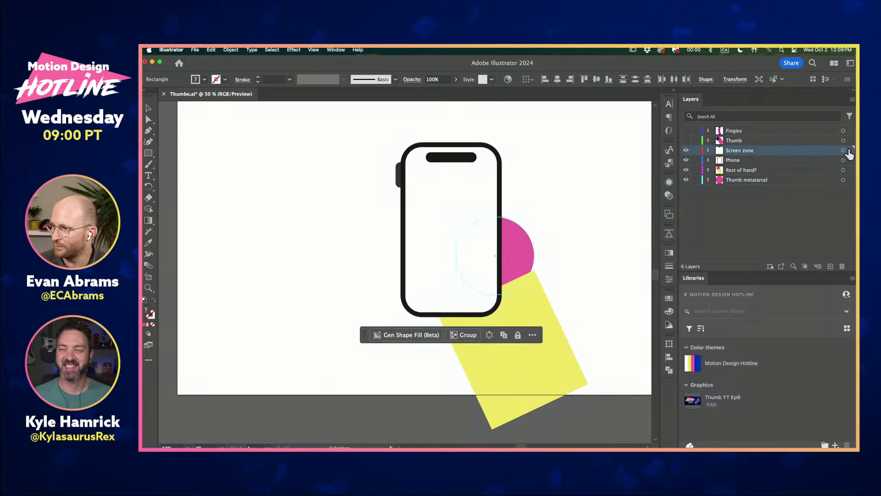
# - Show the Thumb layer and inspect its selected shapes, and make the Fingies layer visible again
pyautogui.click(686, 140)
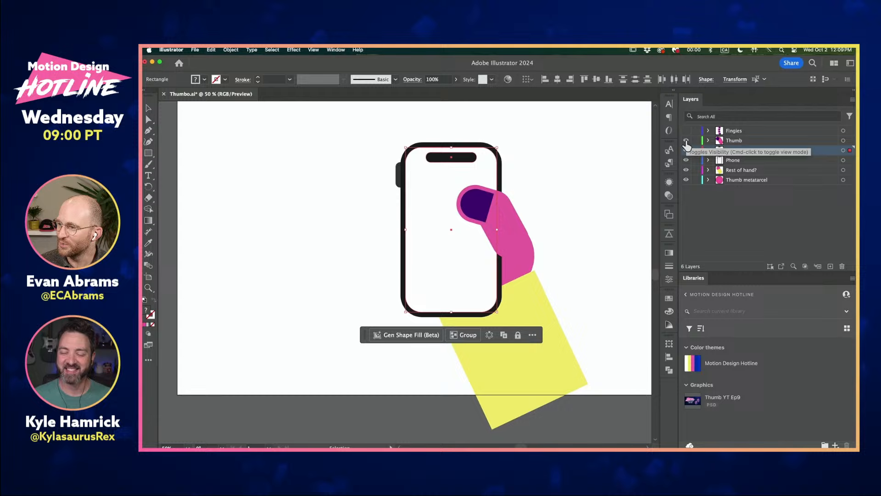
pyautogui.click(776, 137)
pyautogui.click(844, 140)
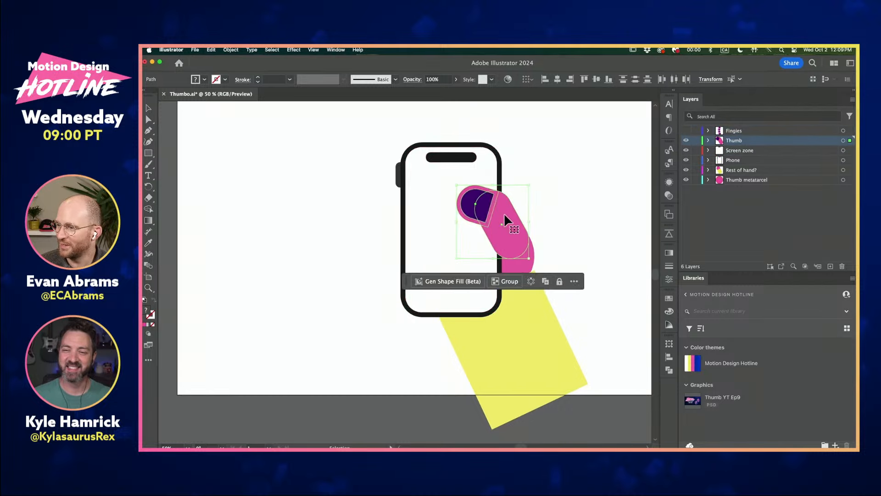
pyautogui.click(686, 130)
pyautogui.click(546, 176)
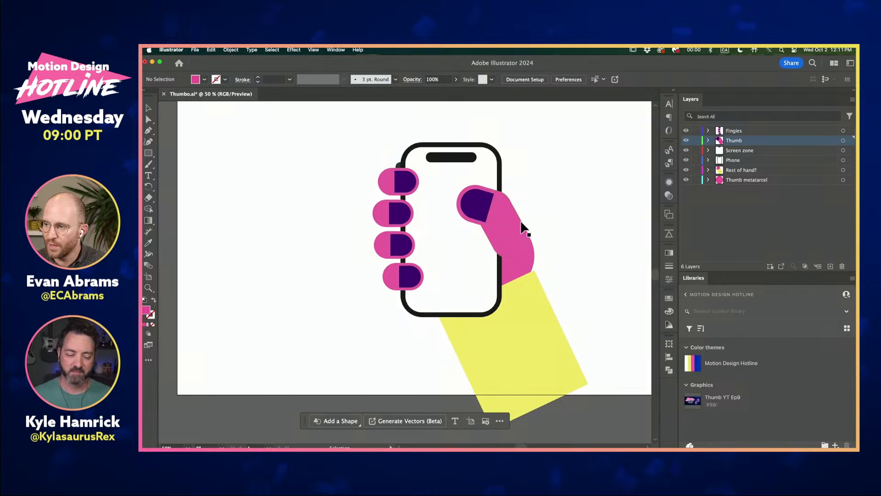
# - Isolate the Thumb metatarcel circle and reveal the Rest of hand?, Thumb and Phone layers around it to study how they overlap
pyautogui.click(527, 267)
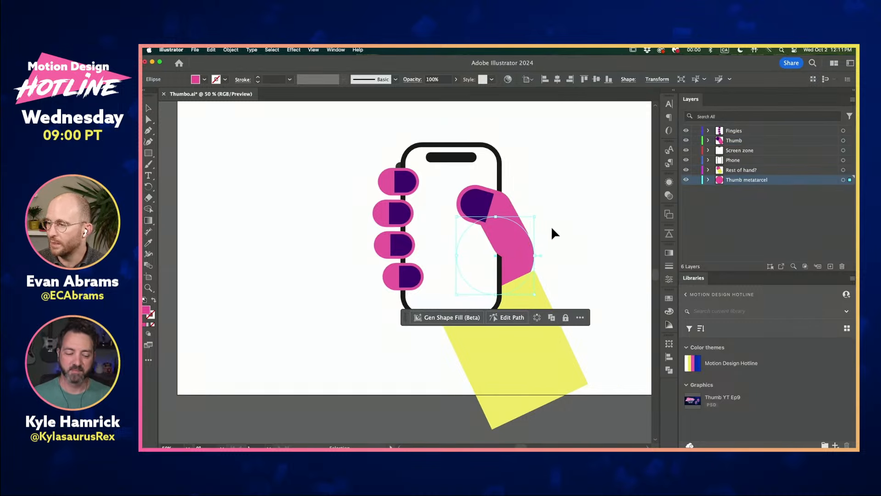
pyautogui.keyDown('alt'); pyautogui.click(686, 179); pyautogui.keyUp('alt')
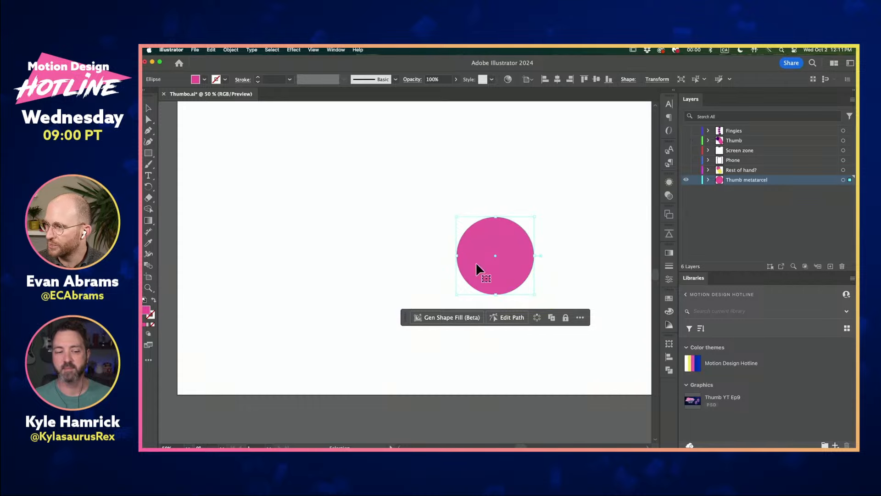
pyautogui.click(686, 169)
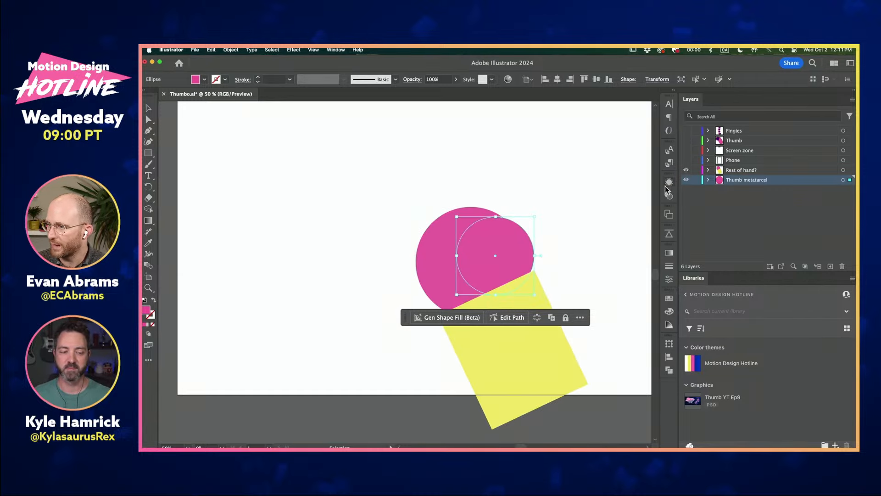
pyautogui.click(686, 140)
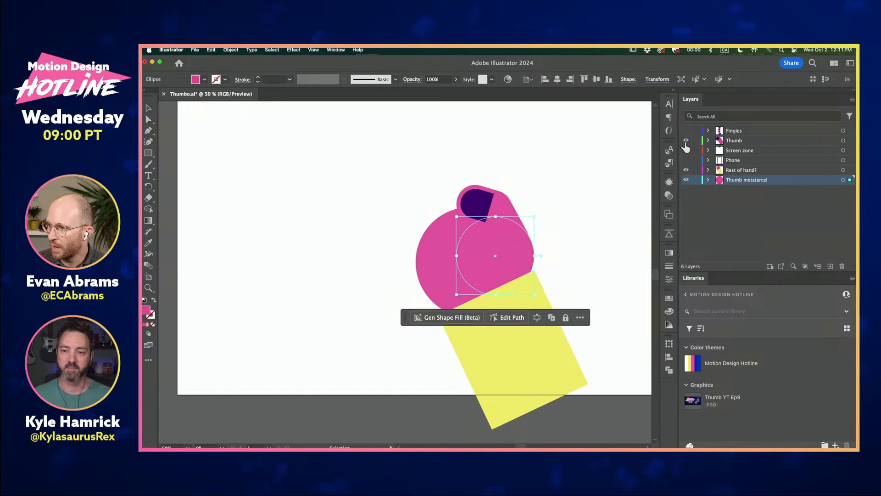
pyautogui.click(518, 211)
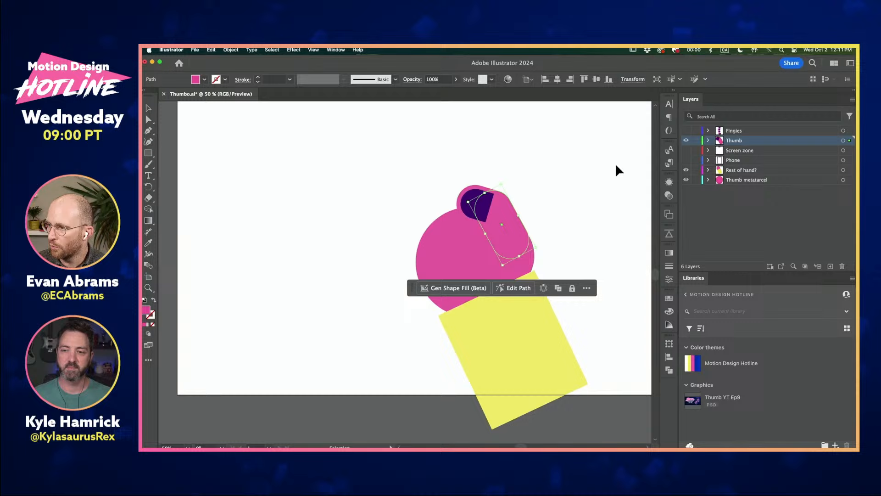
pyautogui.click(686, 160)
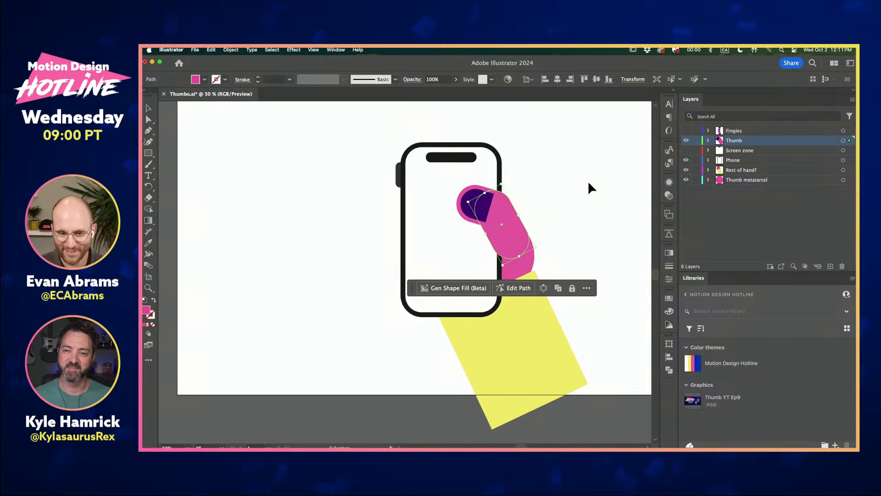
pyautogui.click(557, 187)
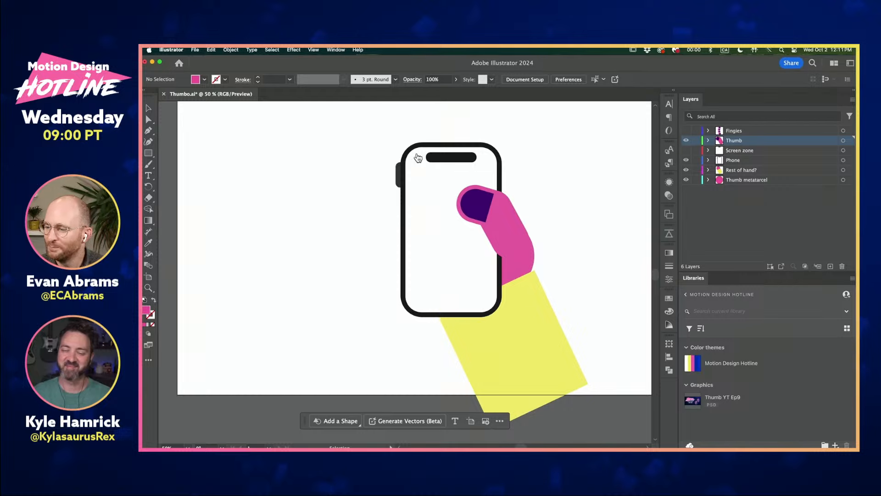
# - Switch to After Effects and inspect the shape-creation options for the Fingies layer and the hand animation up to 0:00:01:15
pyautogui.press('super+Tab')
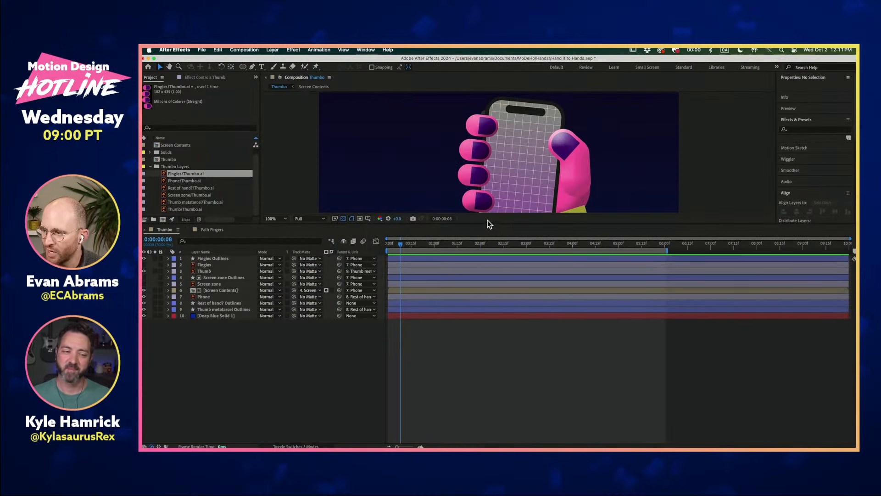
pyautogui.moveTo(487, 224); pyautogui.dragTo(487, 288)
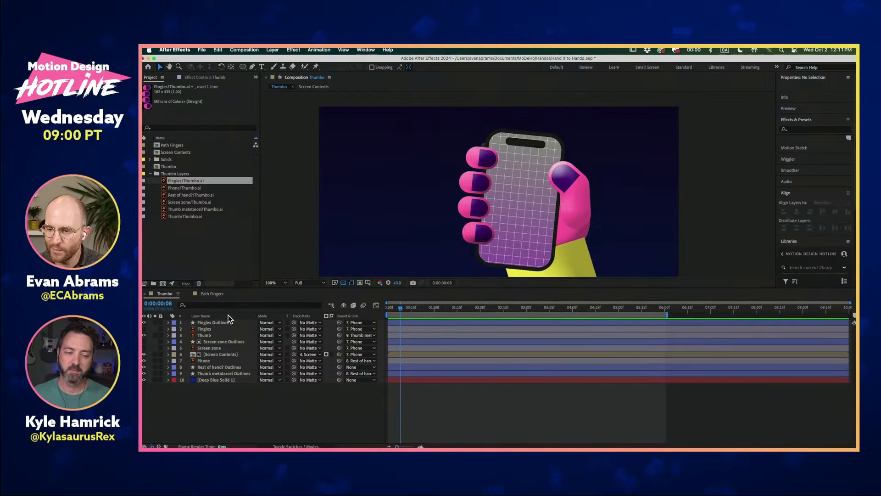
pyautogui.click(222, 328)
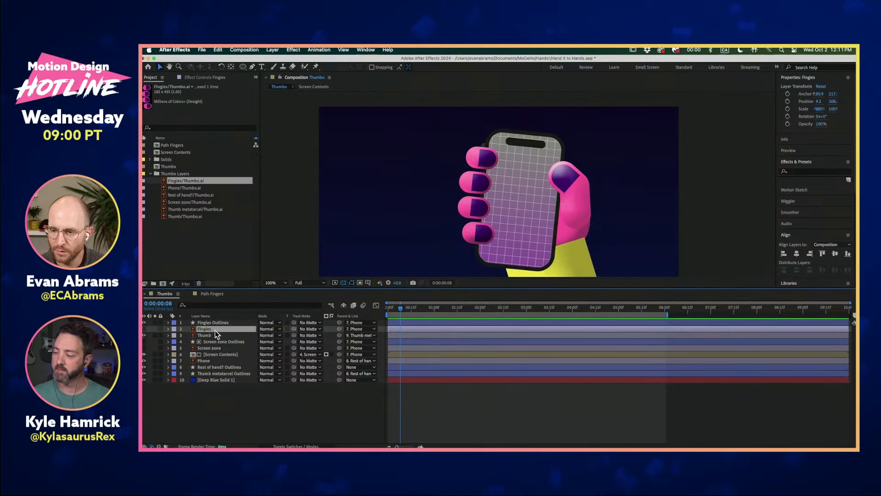
pyautogui.rightClick(215, 330)
pyautogui.moveTo(244, 376)
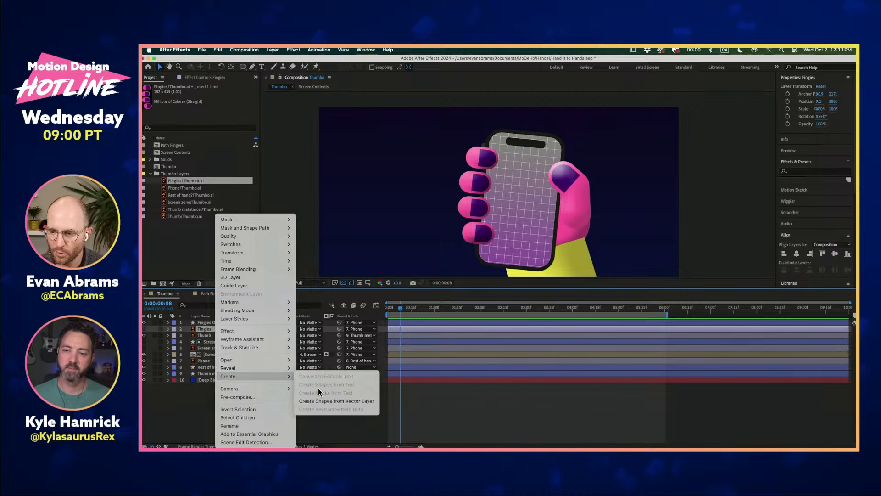
pyautogui.click(522, 429)
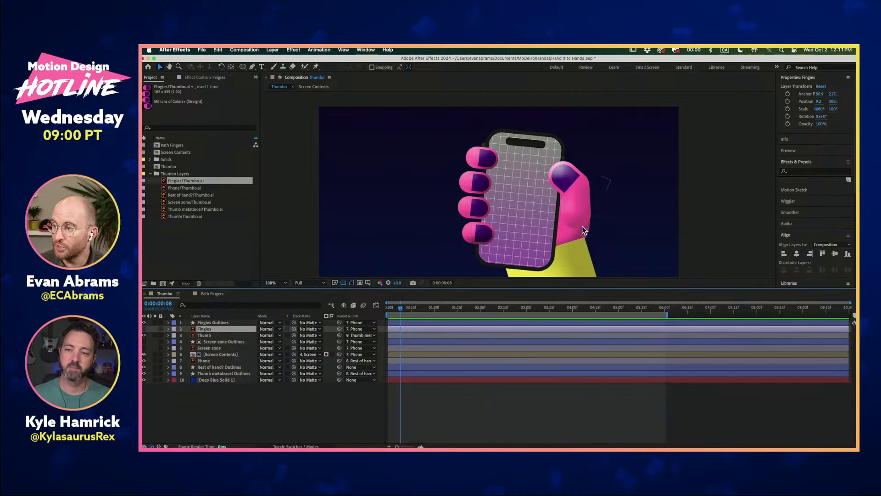
pyautogui.click(387, 308)
pyautogui.moveTo(387, 309); pyautogui.dragTo(458, 308)
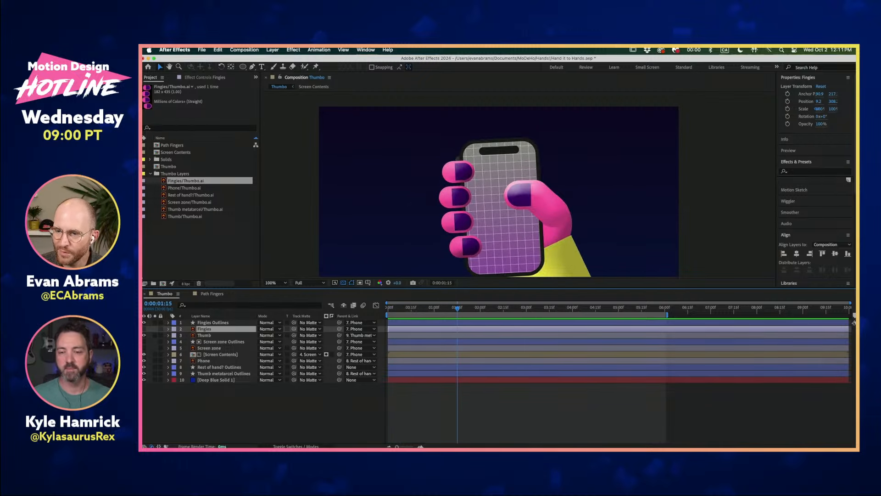
# - Import Thumbo.ai from the Hands! folder as a composition with Layer Size footage dimensions, and open the resulting composition
pyautogui.click(199, 239)
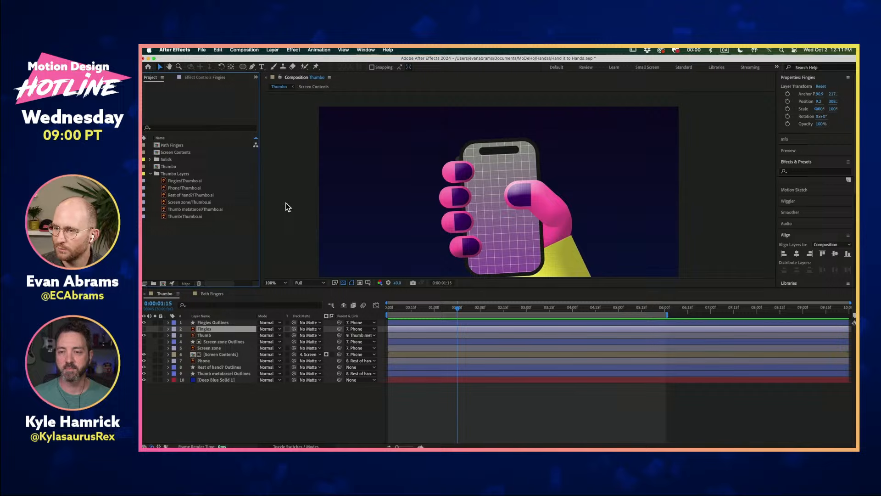
pyautogui.press('super+i')
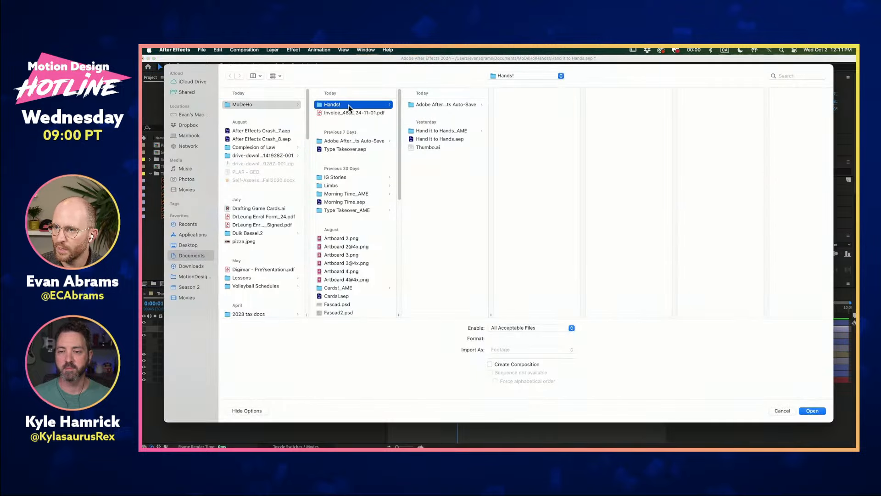
pyautogui.click(427, 147)
pyautogui.press('Return')
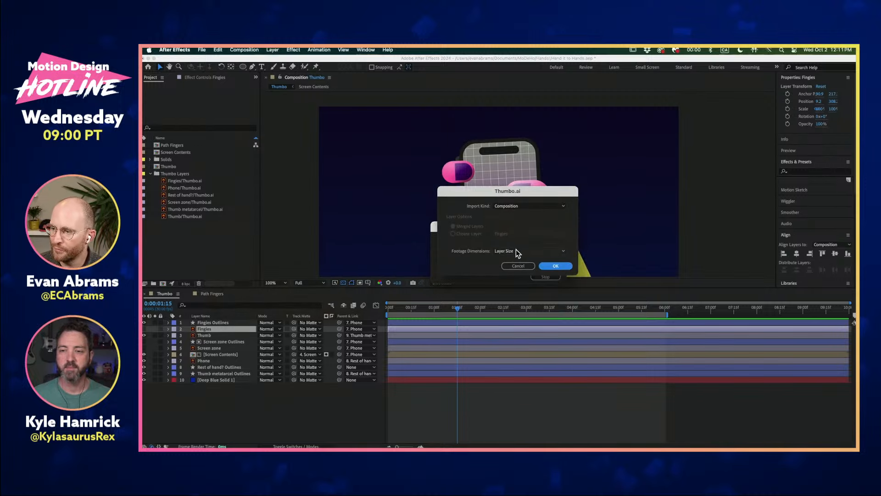
pyautogui.click(551, 266)
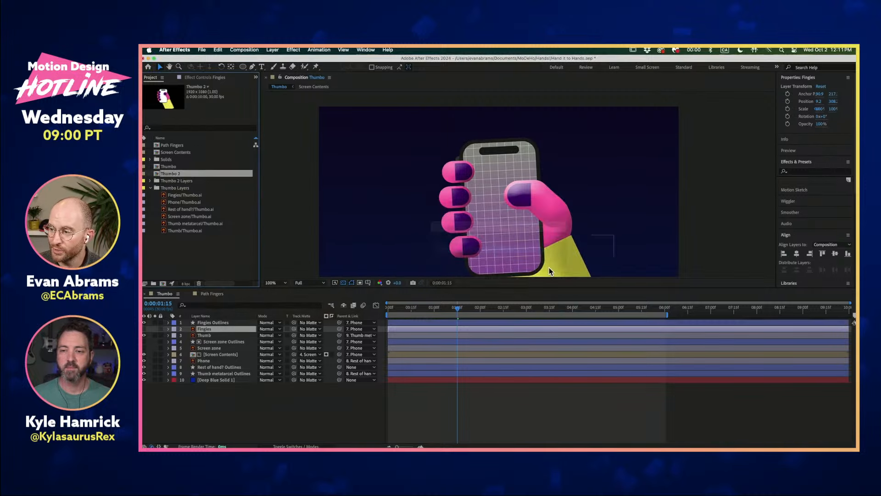
pyautogui.doubleClick(181, 173)
# - Try moving the Thumb layer away from the phone and undo the move
pyautogui.click(565, 178)
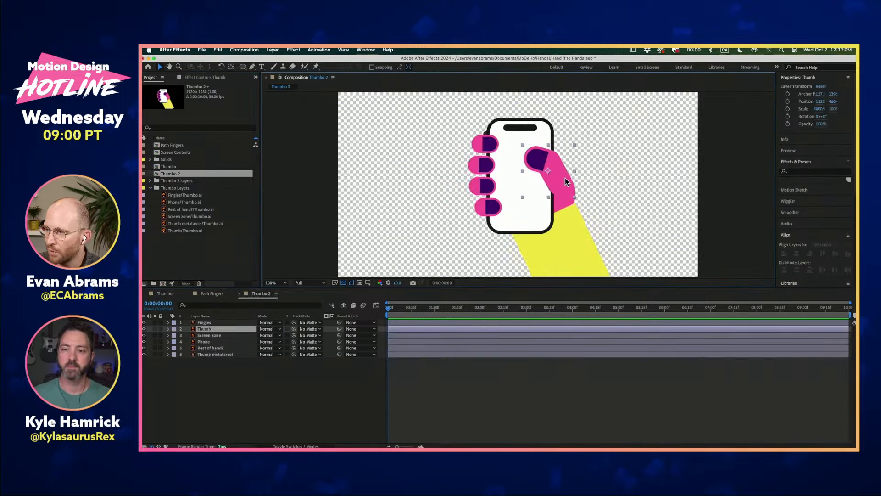
pyautogui.moveTo(563, 177); pyautogui.dragTo(599, 156)
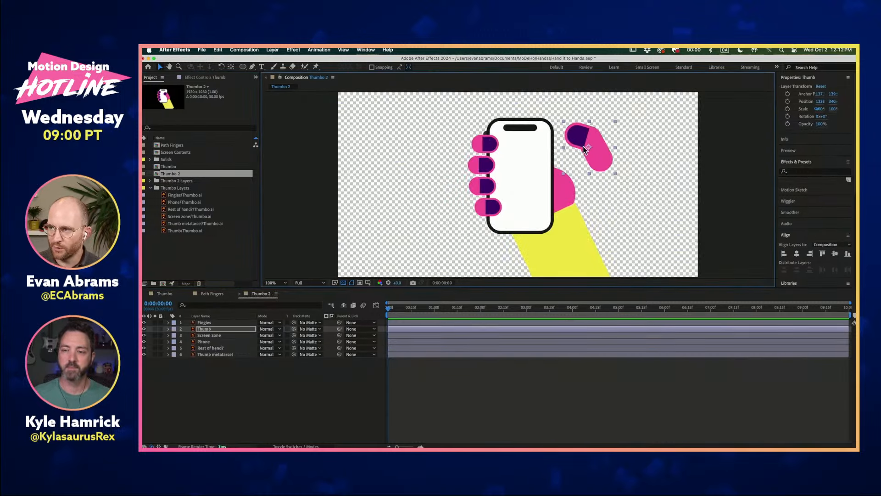
pyautogui.press('super+z')
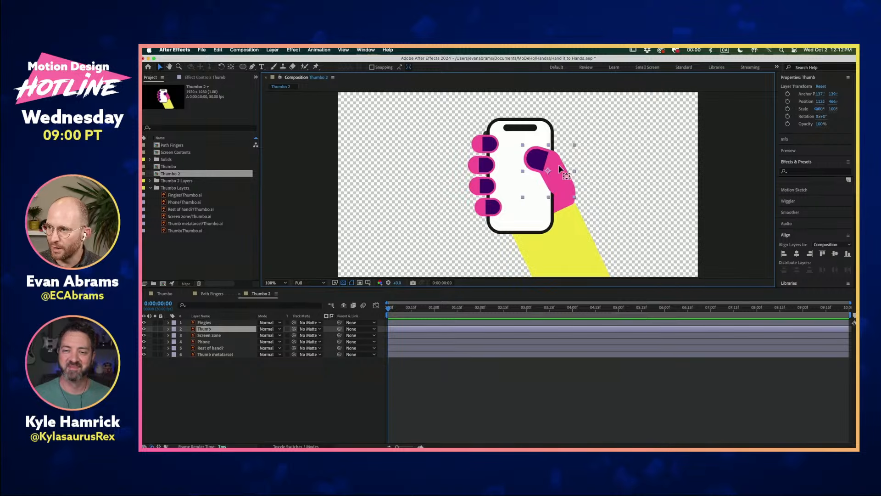
# - Move the Thumb layer's anchor point to the base of the thumb, test its rotation, and undo the rotation
pyautogui.press('y')
pyautogui.moveTo(549, 171); pyautogui.dragTo(566, 192)
pyautogui.press('w')
pyautogui.moveTo(541, 161); pyautogui.dragTo(545, 136)
pyautogui.press('v')
pyautogui.press('w')
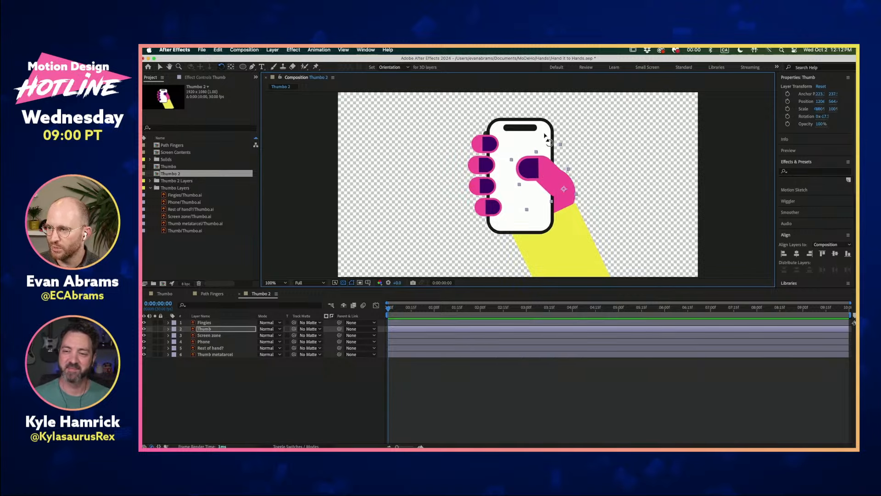
pyautogui.hotkey('ctrl', 'z')
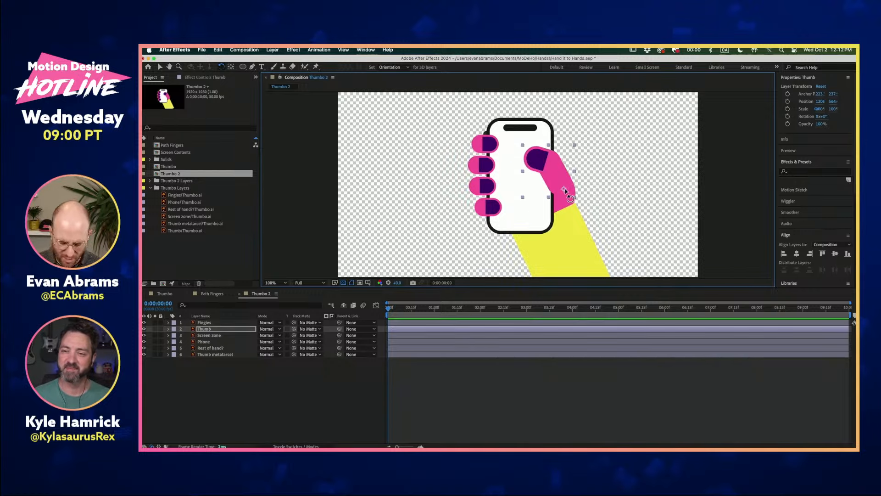
# - Solo the Thumb layer and center its anchor point within the rounded base, testing the pivot by rotating
pyautogui.press('y')
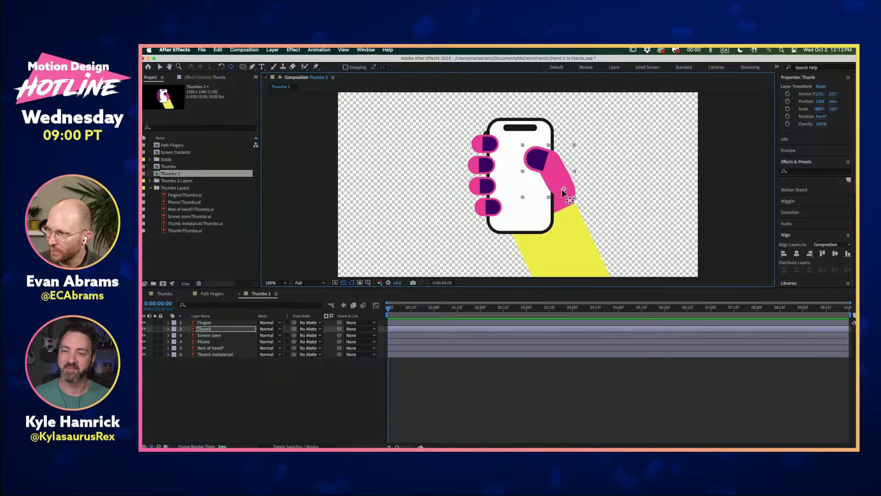
pyautogui.moveTo(561, 191); pyautogui.dragTo(559, 181)
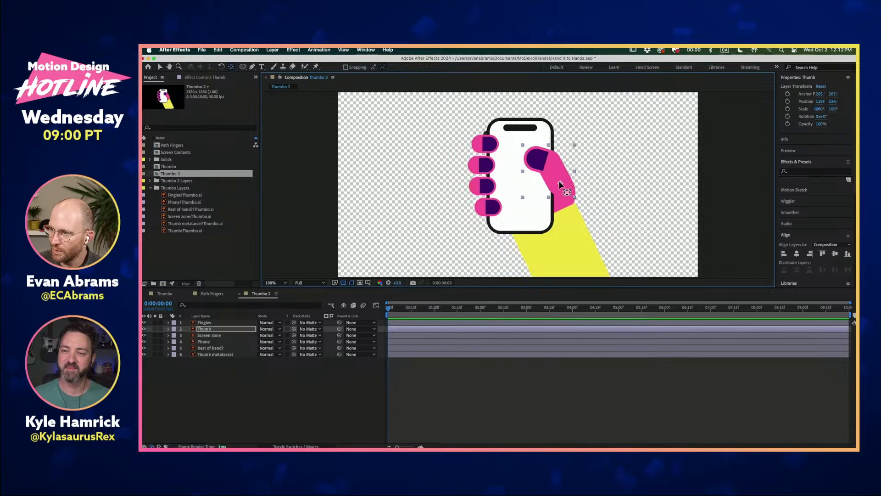
pyautogui.click(155, 328)
pyautogui.scroll(1, 578, 195)
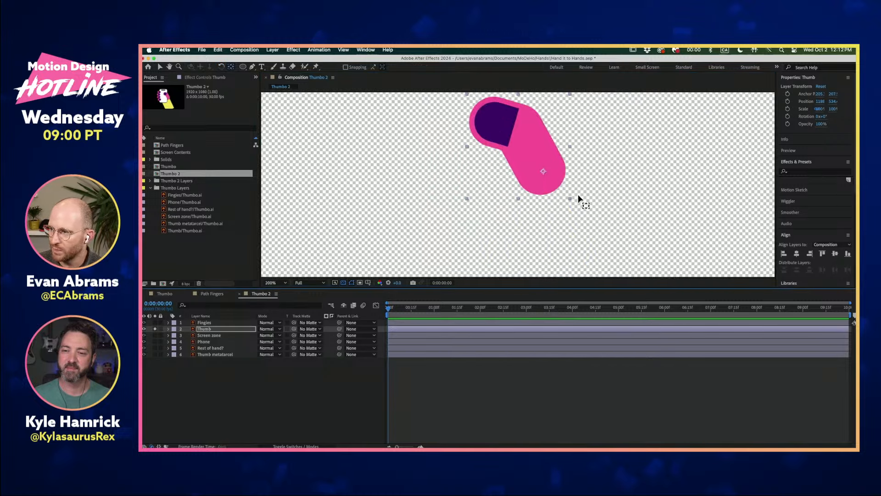
pyautogui.moveTo(542, 170); pyautogui.dragTo(540, 172)
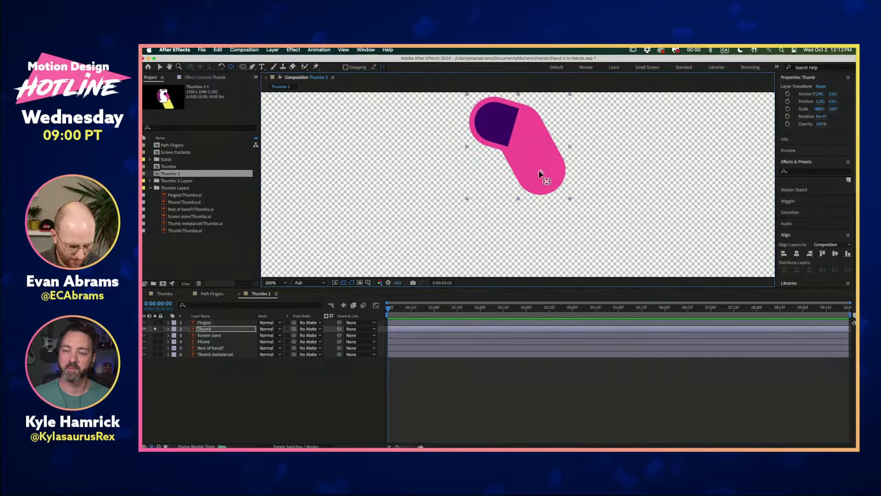
pyautogui.press('w')
pyautogui.moveTo(527, 123); pyautogui.dragTo(514, 136)
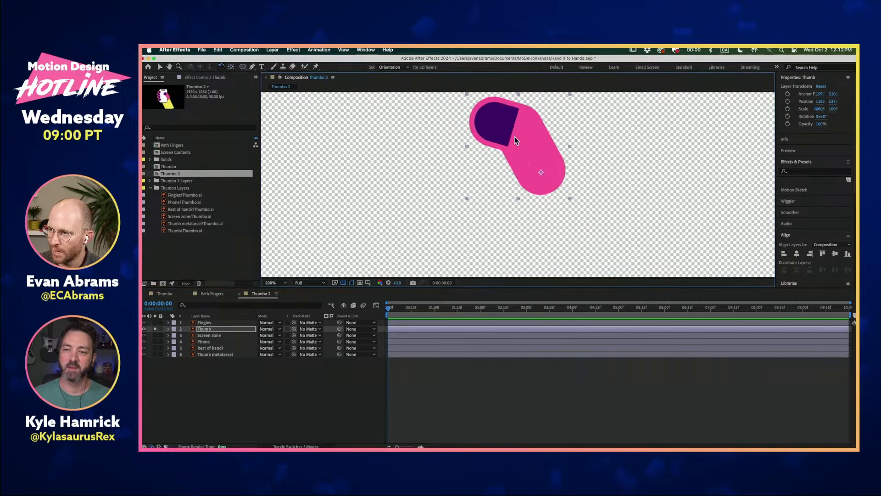
# - Solo the Thumb metatarcel layer briefly to check how it overlaps the base of the thumb
pyautogui.click(212, 354)
pyautogui.click(155, 354)
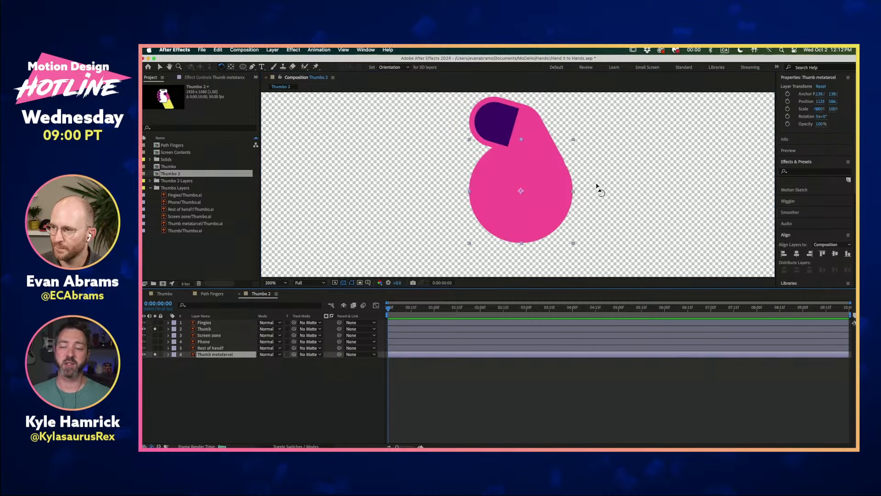
pyautogui.click(155, 355)
# - Fine-tune the Thumb layer's anchor point in the rounded base, test the rotation, and undo the rotation
pyautogui.click(542, 180)
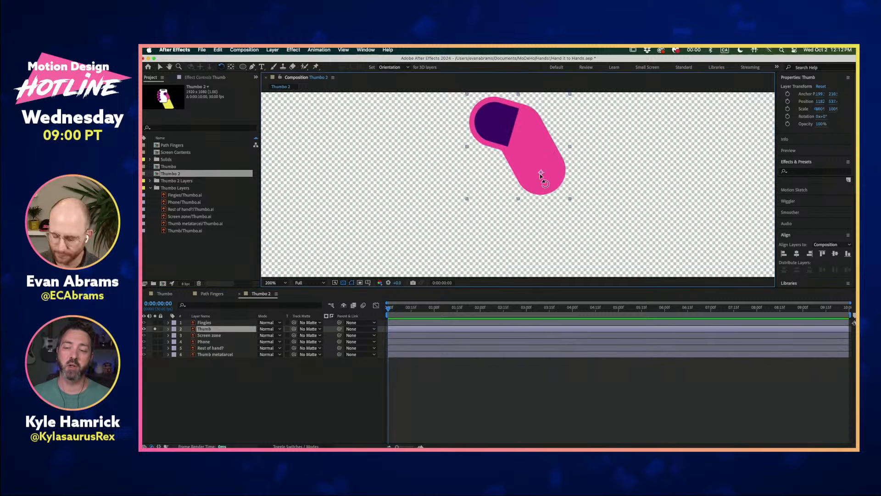
pyautogui.press('y')
pyautogui.moveTo(541, 173); pyautogui.dragTo(542, 172)
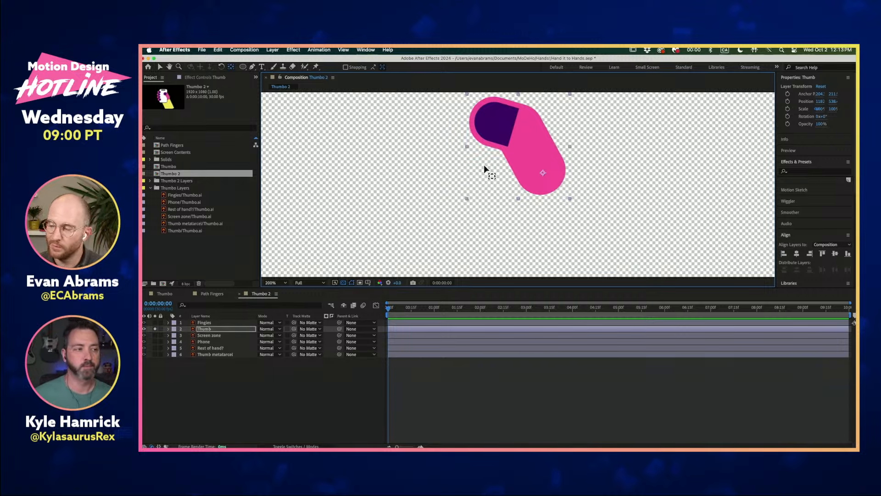
pyautogui.press('w')
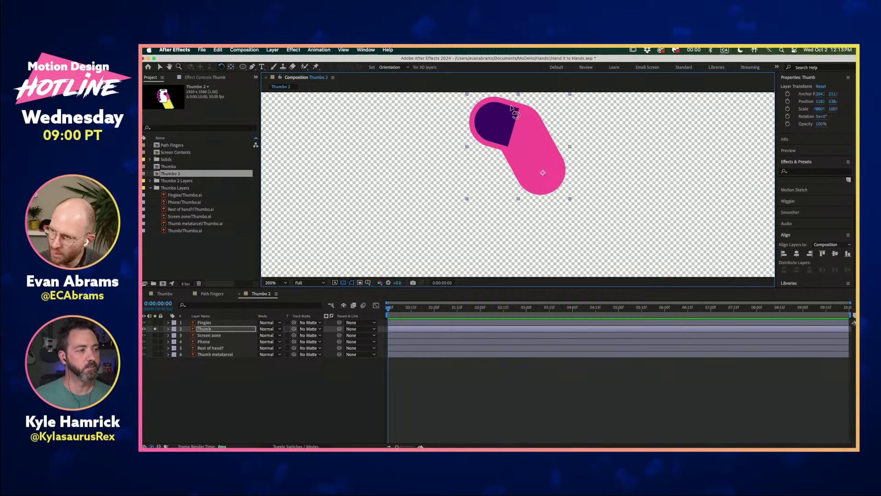
pyautogui.moveTo(511, 108); pyautogui.dragTo(495, 145)
pyautogui.press('super+z')
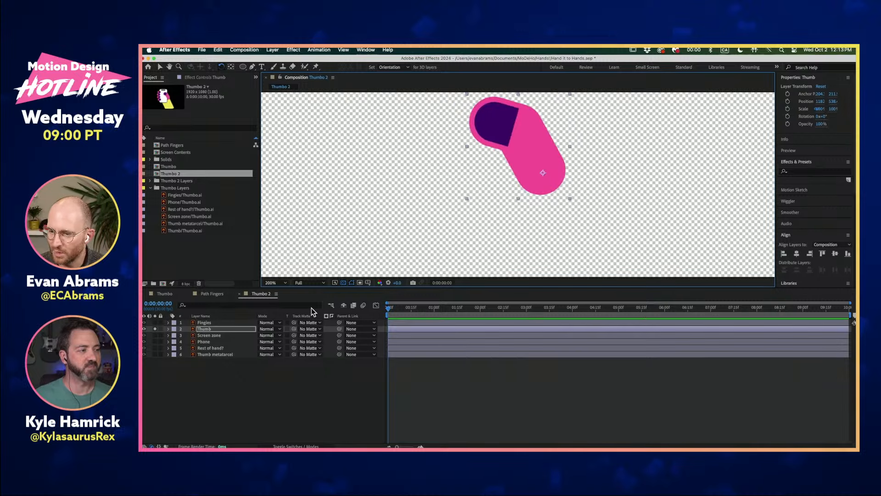
# - Solo the Thumb metatarcel layer alongside the thumb and parent the Thumb layer to it
pyautogui.click(155, 355)
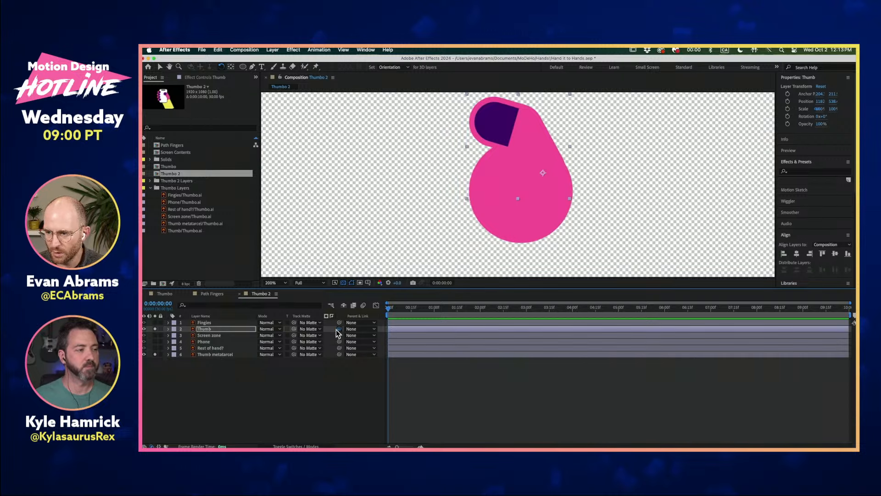
pyautogui.moveTo(339, 328); pyautogui.dragTo(241, 357)
# - Move the Thumb metatarcel layer's anchor point near the circle's lower edge, then test and undo rotations of both thumb parts
pyautogui.click(242, 357)
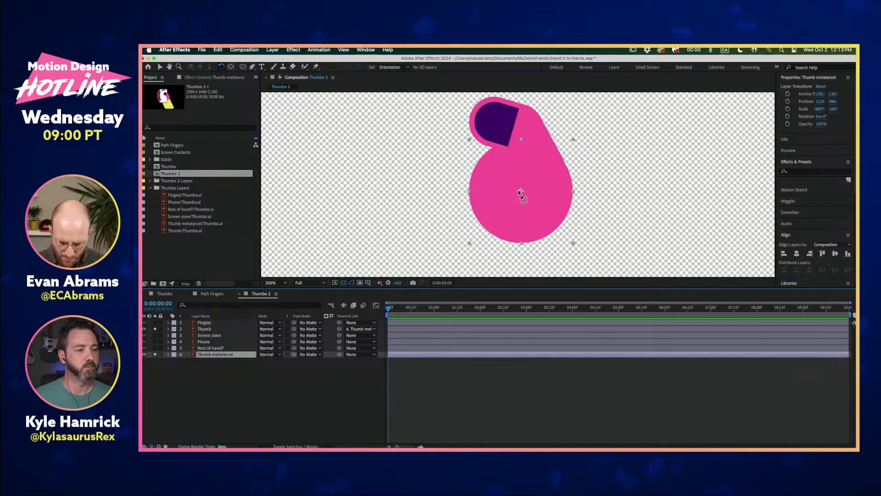
pyautogui.press('y')
pyautogui.moveTo(519, 190); pyautogui.dragTo(521, 223)
pyautogui.moveTo(517, 178)
pyautogui.mouseDown()
pyautogui.moveTo(510, 184)
pyautogui.moveTo(528, 186)
pyautogui.mouseUp()
pyautogui.click(541, 120)
pyautogui.moveTo(542, 120); pyautogui.dragTo(510, 120)
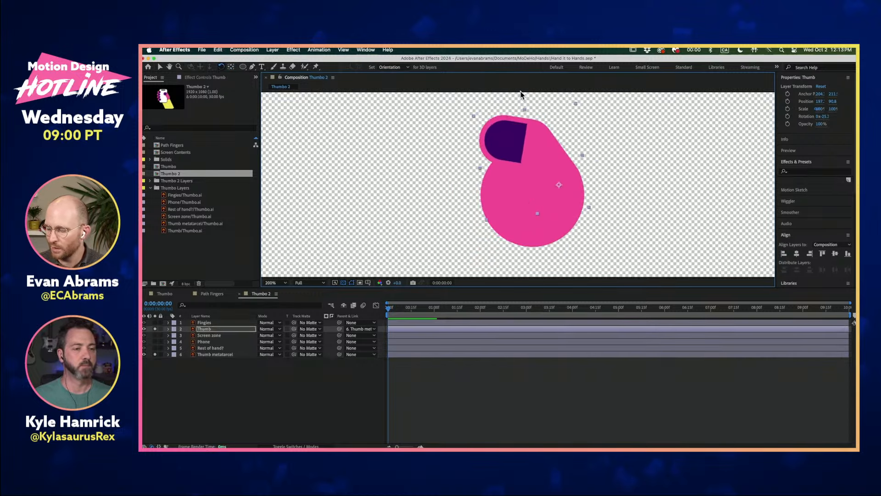
pyautogui.press('super+z')
pyautogui.press('super+z')
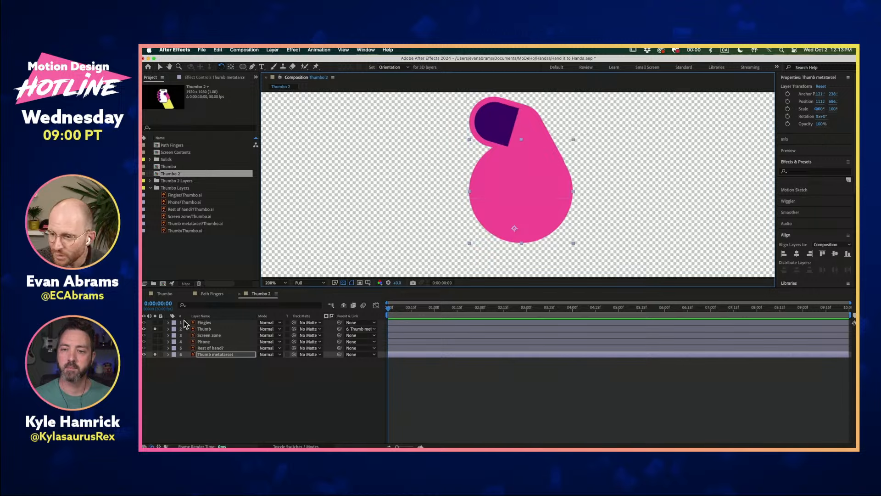
# - Parent the Thumb metatarcel layer to Rest of hand? and solo Rest of hand? with the thumb parts
pyautogui.click(212, 355)
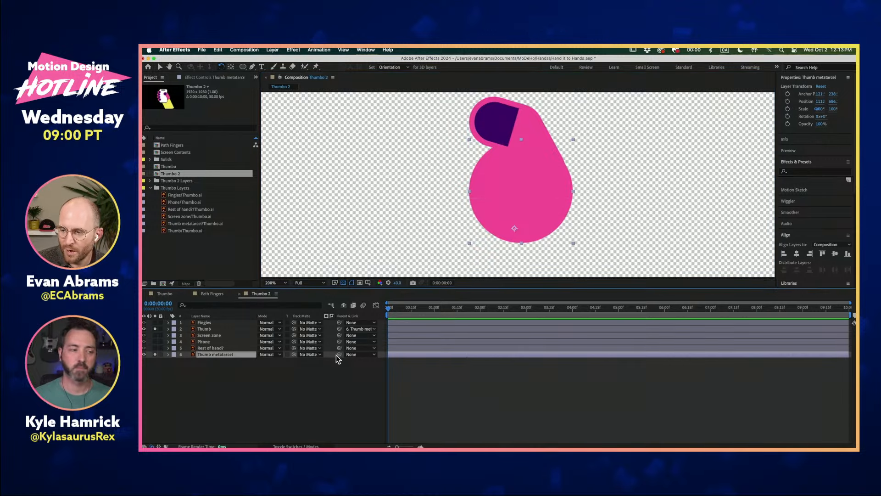
pyautogui.moveTo(338, 354); pyautogui.dragTo(332, 347)
pyautogui.click(221, 348)
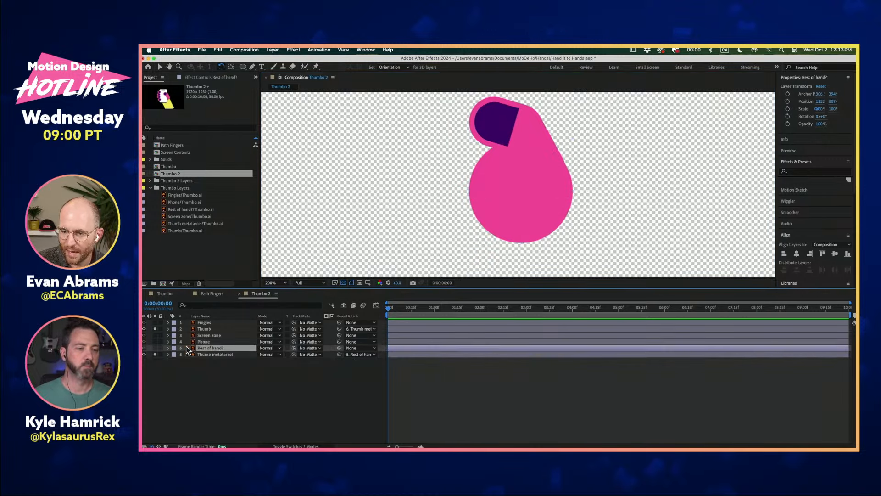
pyautogui.click(156, 348)
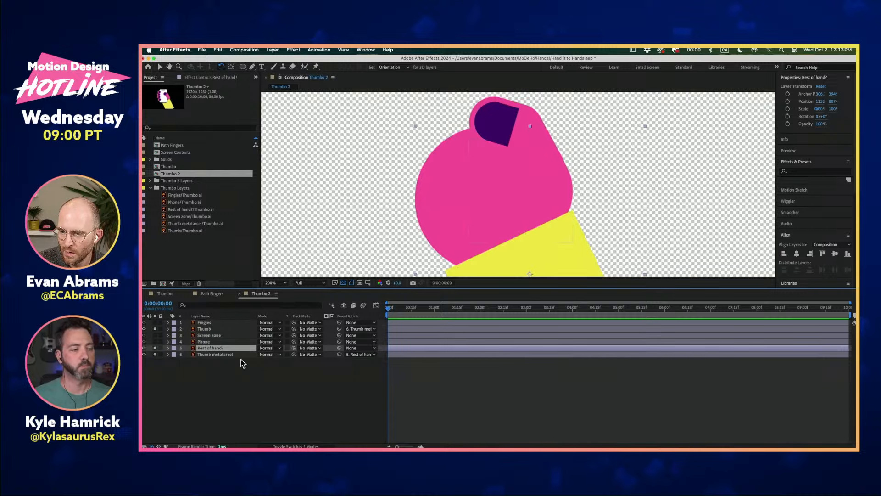
# - Move the Rest of hand? layer's anchor point down to the lower end of the forearm, just below the frame
pyautogui.scroll(-4, 457, 247)
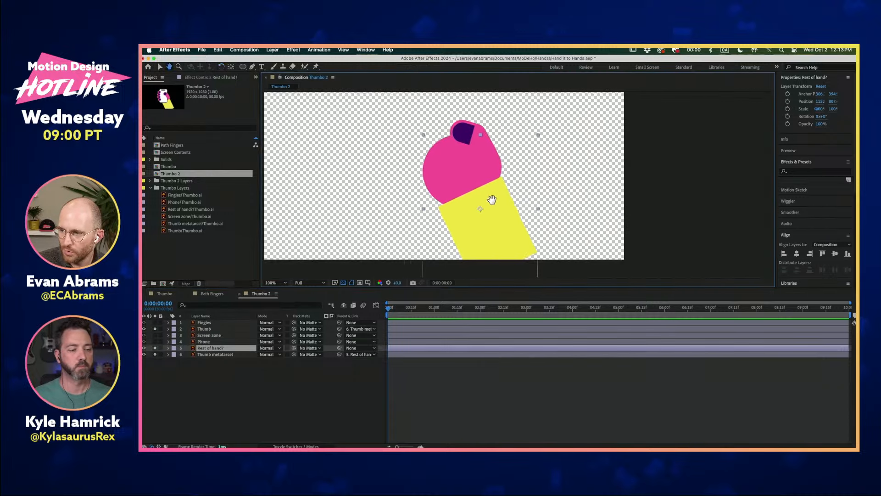
pyautogui.press('y')
pyautogui.moveTo(480, 209); pyautogui.dragTo(510, 261)
# - Rotate the Rest of hand? layer clockwise about its forearm pivot, then test a thumb rotation and undo it
pyautogui.press('w')
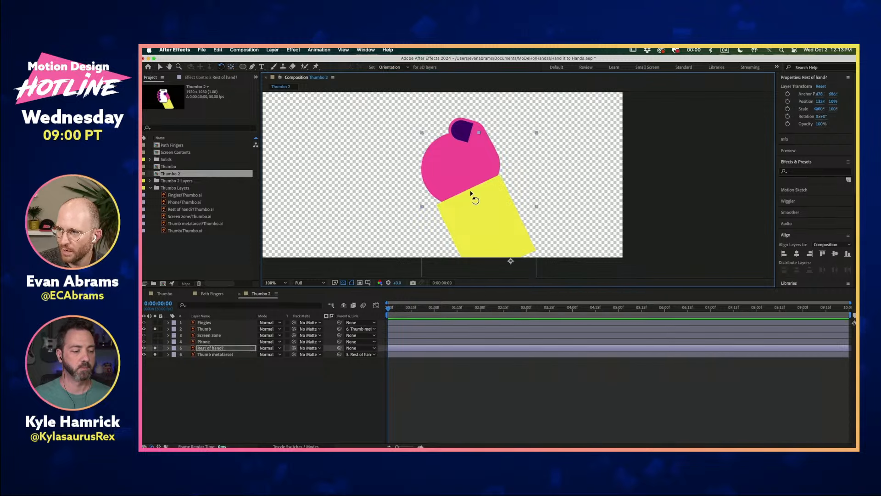
pyautogui.moveTo(468, 200); pyautogui.dragTo(504, 166)
pyautogui.click(442, 354)
pyautogui.moveTo(490, 125); pyautogui.dragTo(495, 133)
pyautogui.press('super+z')
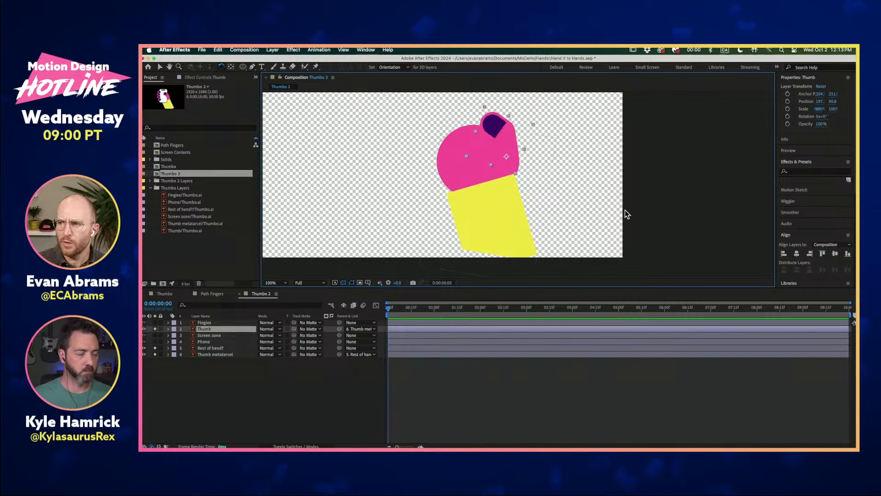
# - Undo the clockwise rotation of the Rest of hand? layer and clear the layer selection
pyautogui.press('super+z')
pyautogui.press('super+z')
pyautogui.click(199, 361)
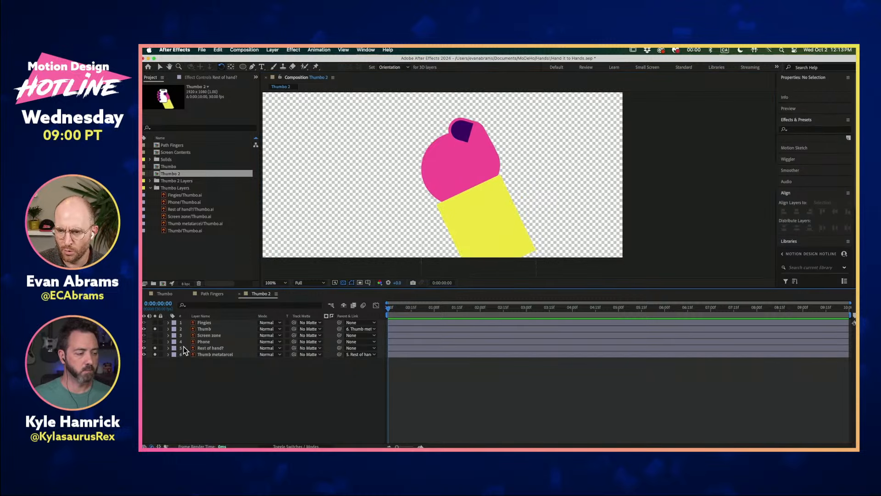
# - Solo the Phone layer with the hand parts and parent it to Rest of hand?
pyautogui.click(155, 342)
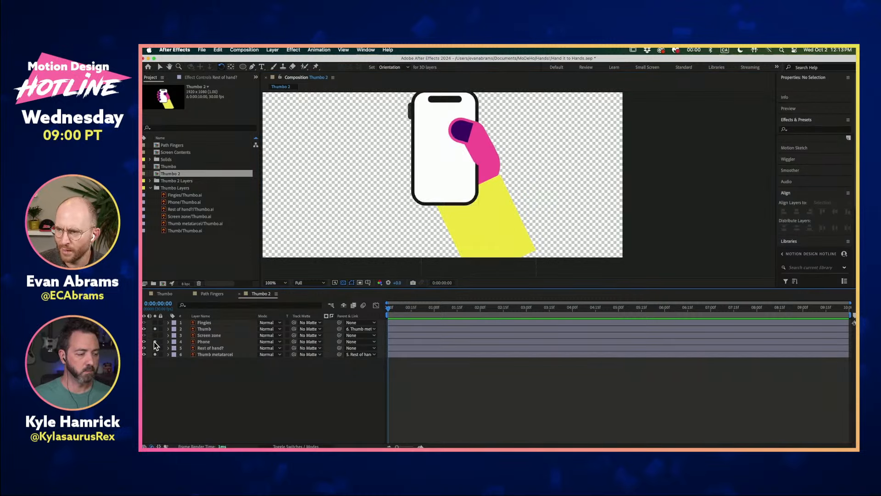
pyautogui.click(202, 344)
pyautogui.moveTo(339, 342); pyautogui.dragTo(229, 355)
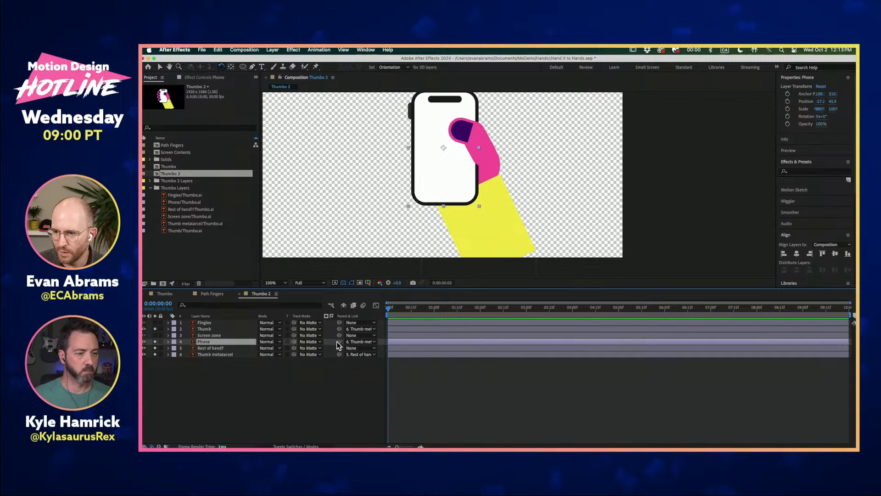
pyautogui.moveTo(338, 342); pyautogui.dragTo(265, 352)
# - Test rotations of the Rest of hand? layer and the Phone layer, and undo them
pyautogui.click(226, 350)
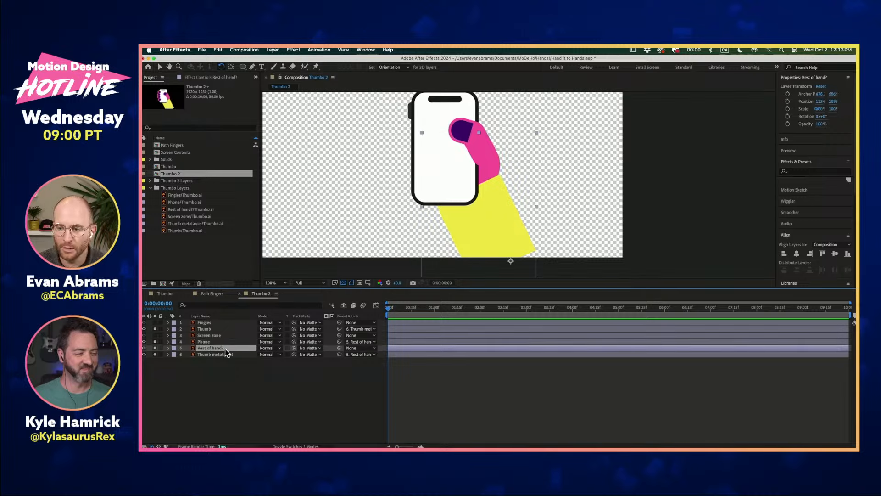
pyautogui.moveTo(509, 224)
pyautogui.mouseDown()
pyautogui.moveTo(523, 225)
pyautogui.moveTo(509, 225)
pyautogui.mouseUp()
pyautogui.click(469, 106)
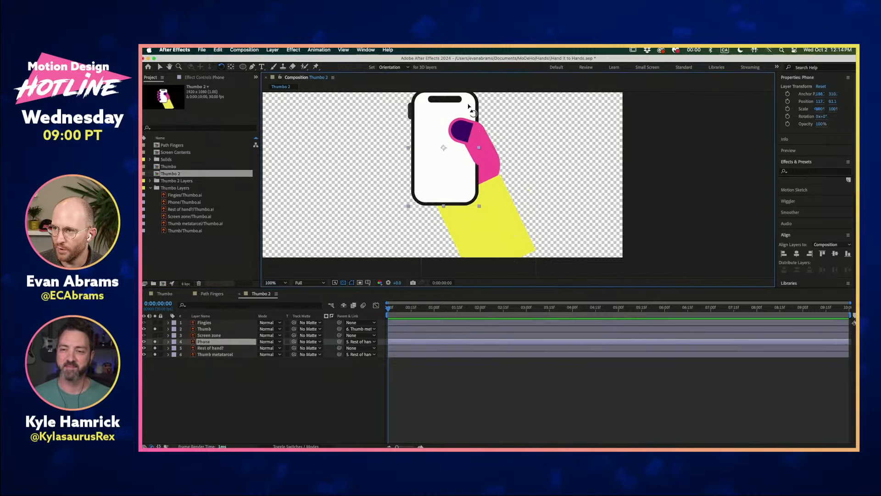
pyautogui.moveTo(465, 114)
pyautogui.mouseDown()
pyautogui.moveTo(477, 127)
pyautogui.moveTo(443, 177)
pyautogui.moveTo(453, 118)
pyautogui.moveTo(441, 117)
pyautogui.moveTo(450, 117)
pyautogui.mouseUp()
pyautogui.press('super+z')
# - Move the Phone layer's anchor point down to the lower part of the phone, then test a rotation and undo it
pyautogui.press('y')
pyautogui.press('w')
pyautogui.press('super+z')
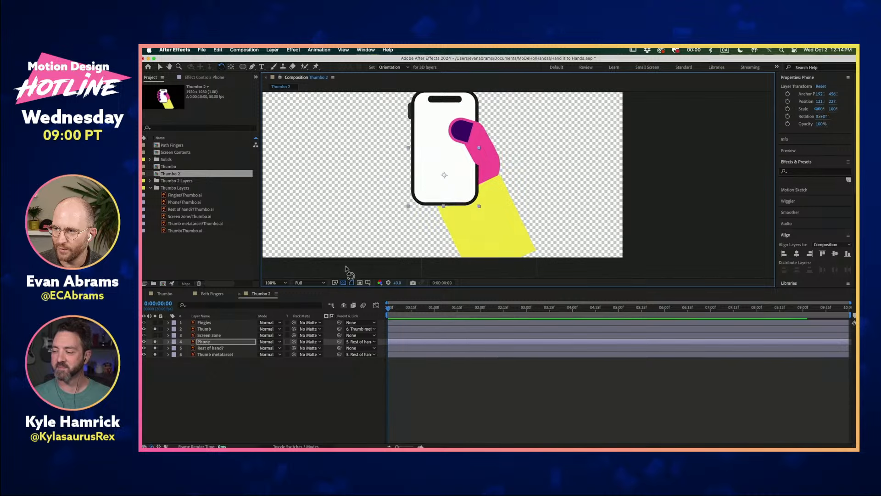
# - Solo the Screen zone layer and parent it to the Phone layer
pyautogui.click(212, 335)
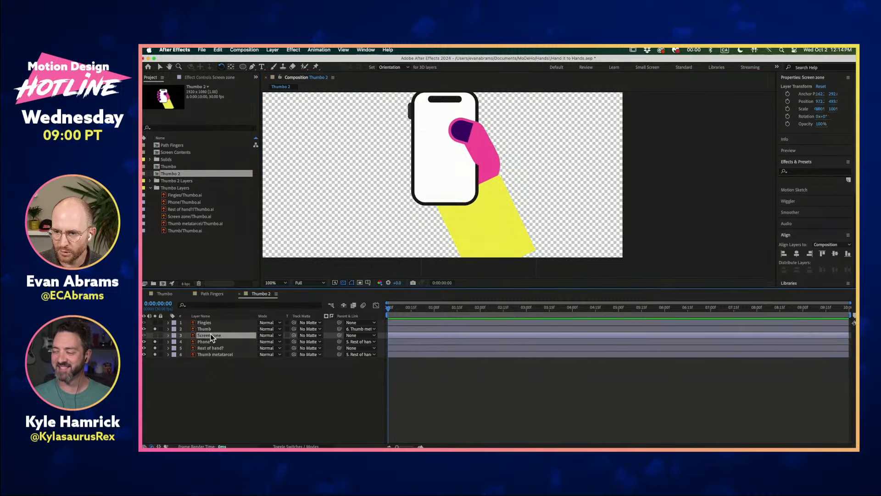
pyautogui.click(155, 335)
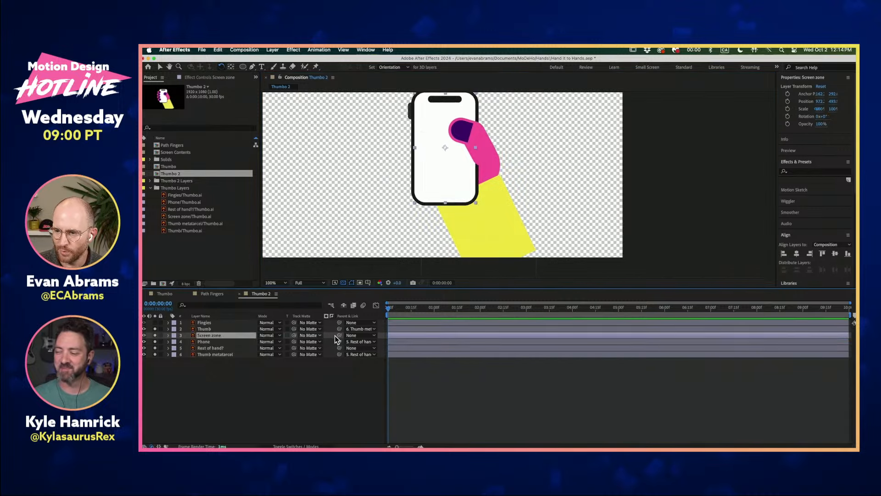
pyautogui.moveTo(339, 335); pyautogui.dragTo(215, 342)
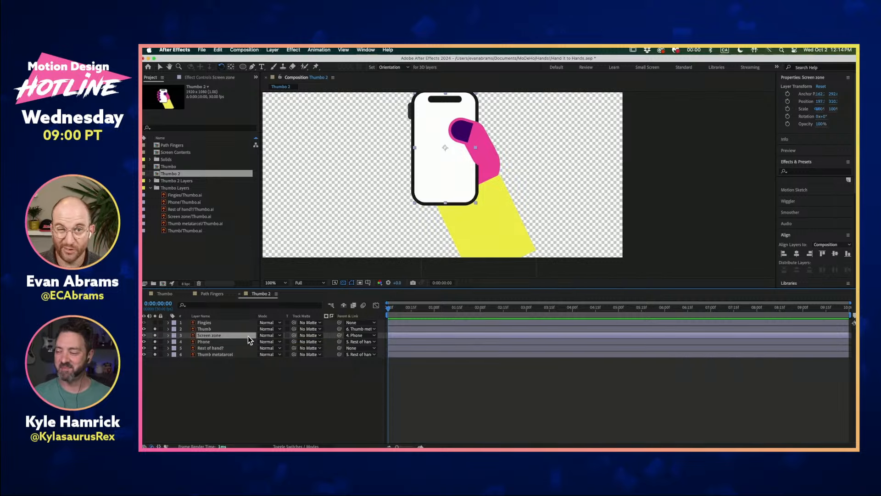
# - Solo the Fingies layer with the other parts and parent the Thumb layer to Rest of hand?
pyautogui.click(226, 328)
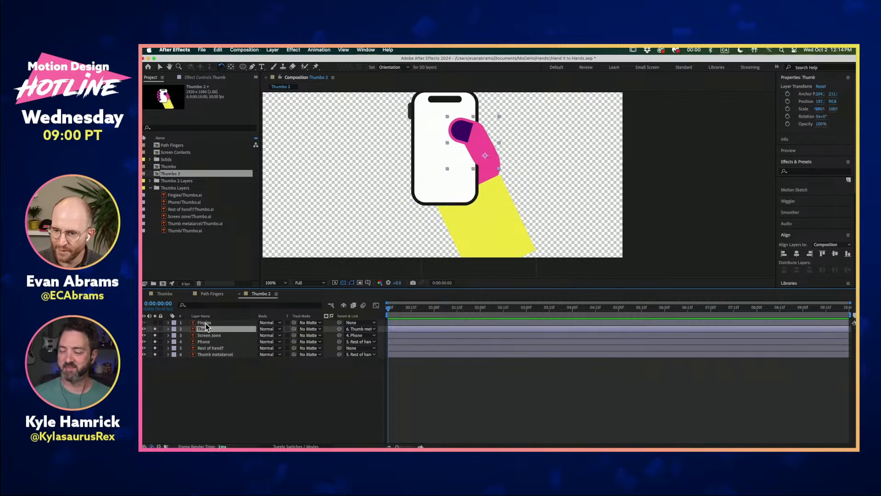
pyautogui.click(204, 323)
pyautogui.click(144, 322)
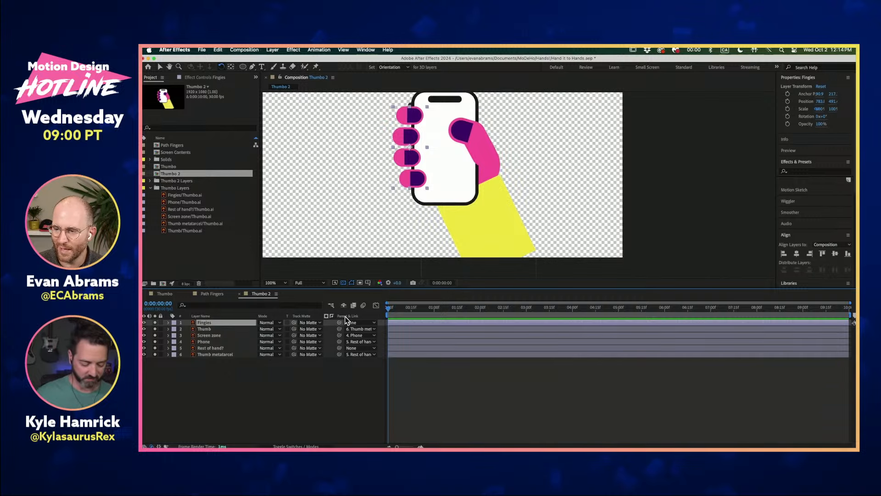
pyautogui.moveTo(339, 329); pyautogui.dragTo(239, 351)
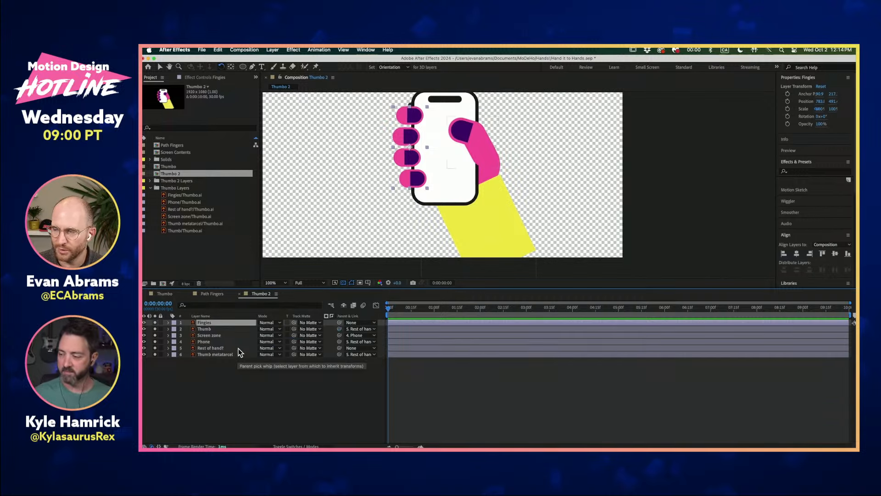
# - Undo a test rotation of Rest of hand? and parent the Fingies layer to Rest of hand?
pyautogui.moveTo(492, 243); pyautogui.dragTo(490, 225)
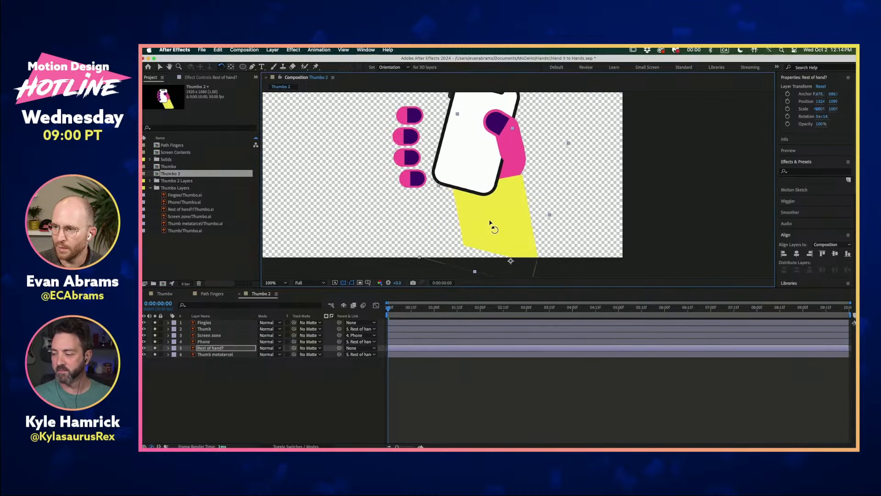
pyautogui.press('super+z')
pyautogui.moveTo(339, 323); pyautogui.dragTo(252, 348)
# - Test the whole rig by rotating the Rest of hand? layer about its forearm pivot, undoing each rotation
pyautogui.moveTo(440, 210); pyautogui.dragTo(478, 216)
pyautogui.press('super+z')
pyautogui.scroll(-2, 477, 219)
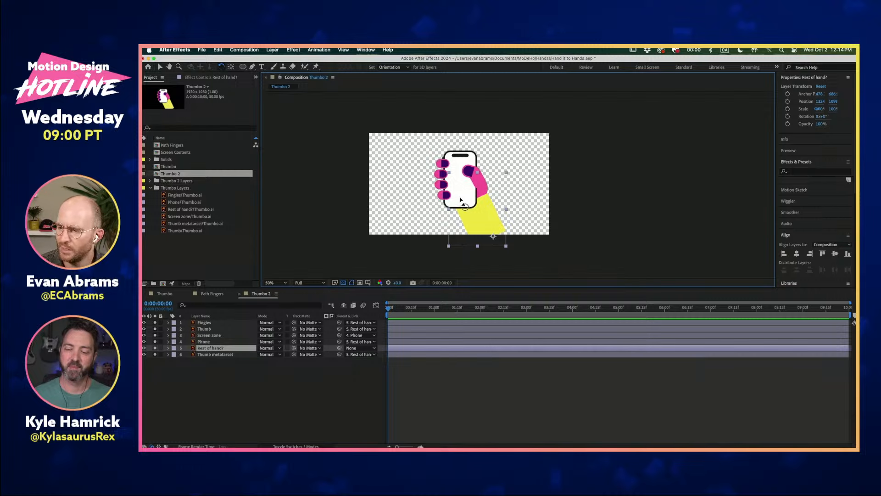
pyautogui.click(225, 368)
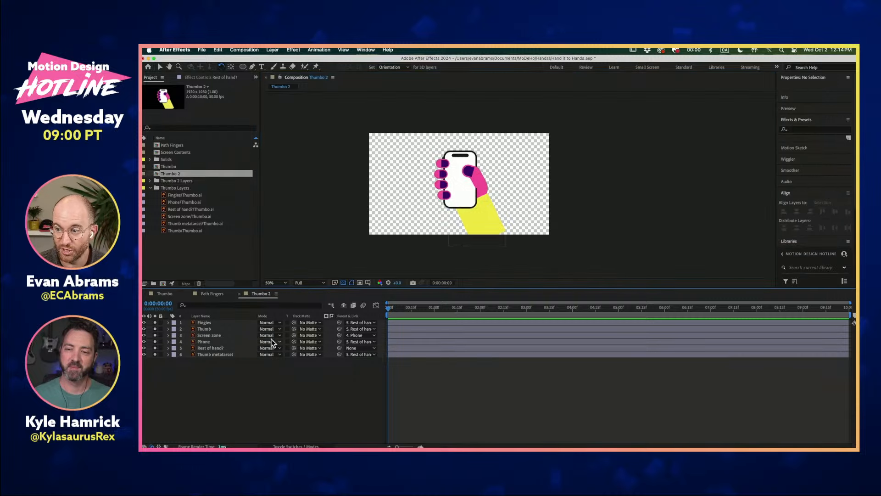
pyautogui.click(227, 349)
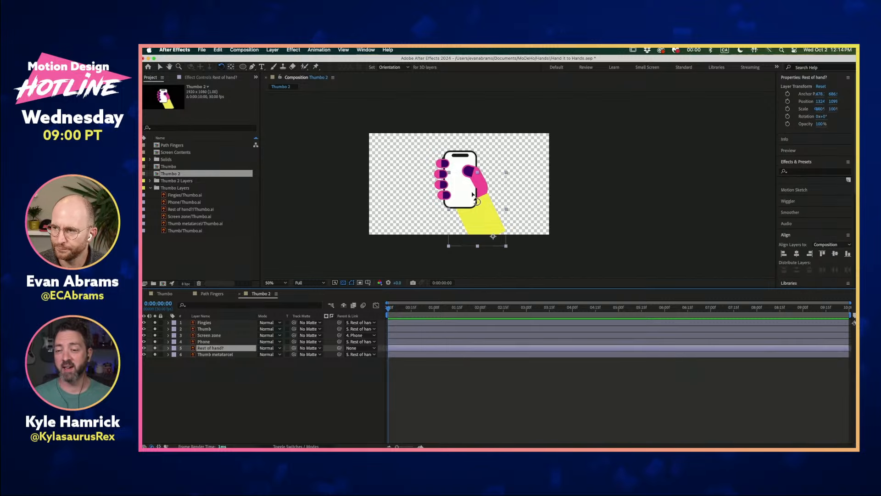
pyautogui.moveTo(484, 212); pyautogui.dragTo(508, 213)
pyautogui.press('super+z')
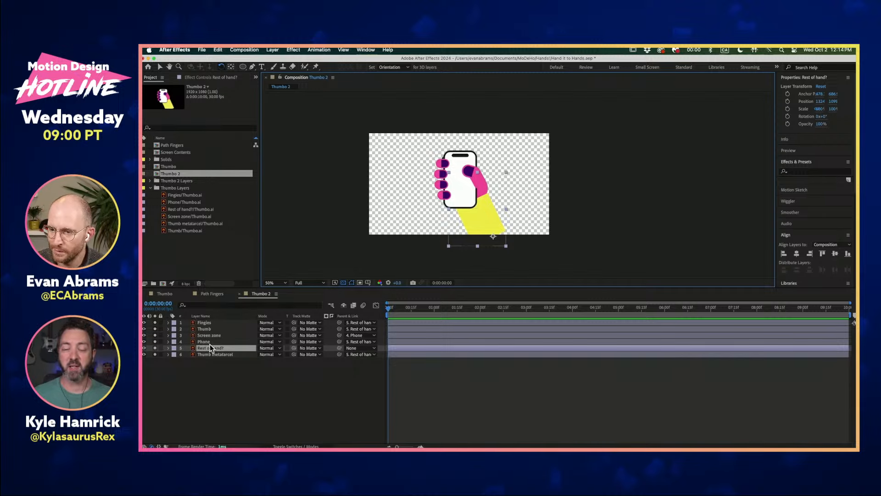
# - Try Orange as the Thumb layer's label color, then set the label to Fuchsia
pyautogui.click(205, 329)
pyautogui.click(175, 329)
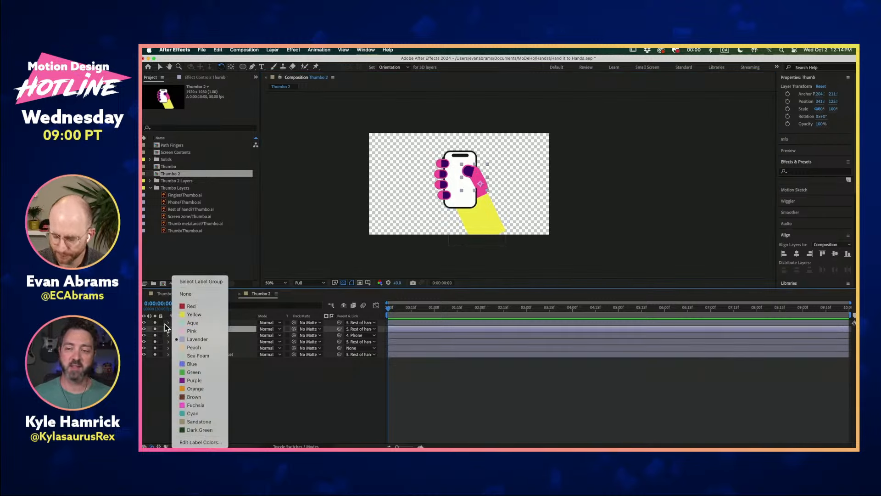
pyautogui.click(195, 388)
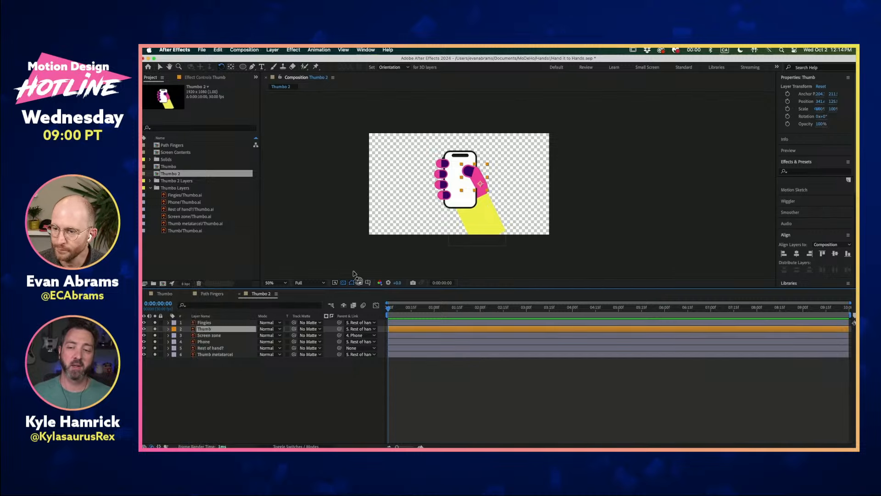
pyautogui.scroll(1, 478, 197)
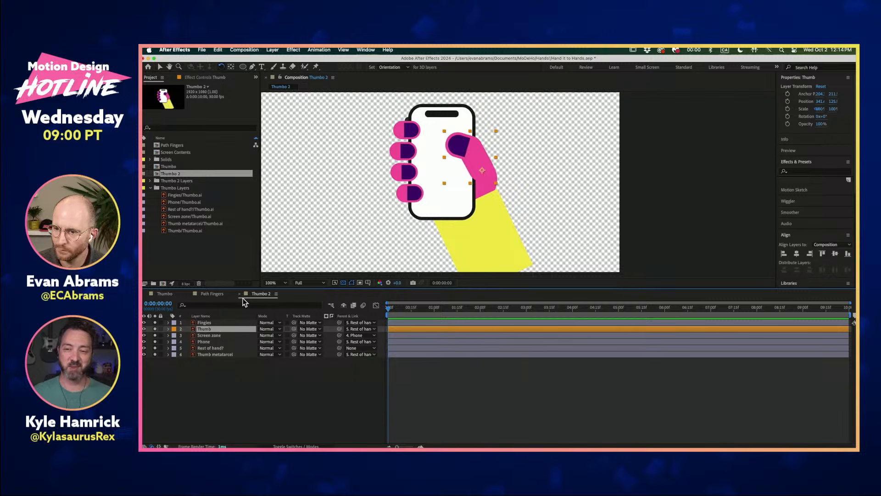
pyautogui.click(174, 329)
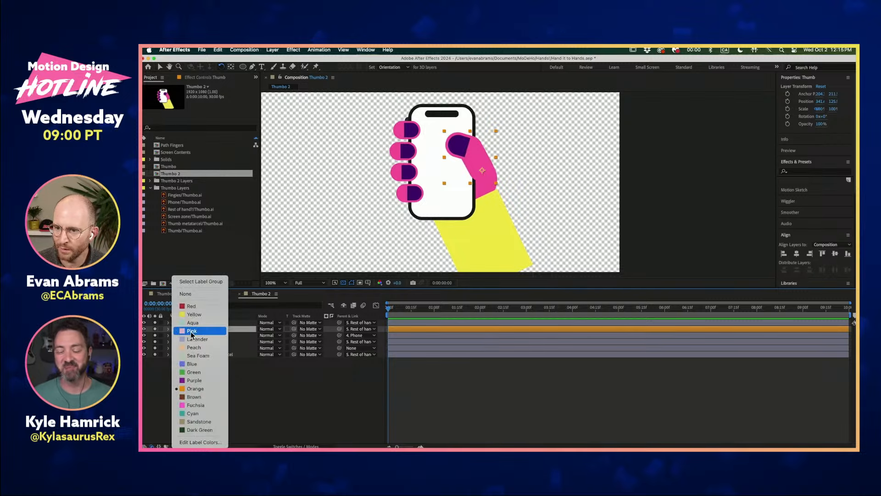
pyautogui.click(201, 405)
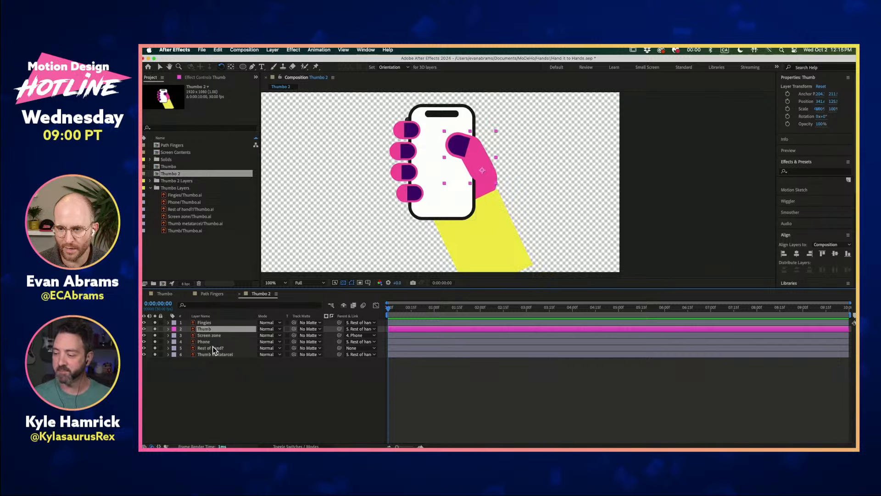
# - Set the label color of Thumb metatarcel to Orange and of Rest of hand? to Yellow
pyautogui.click(195, 356)
pyautogui.click(175, 356)
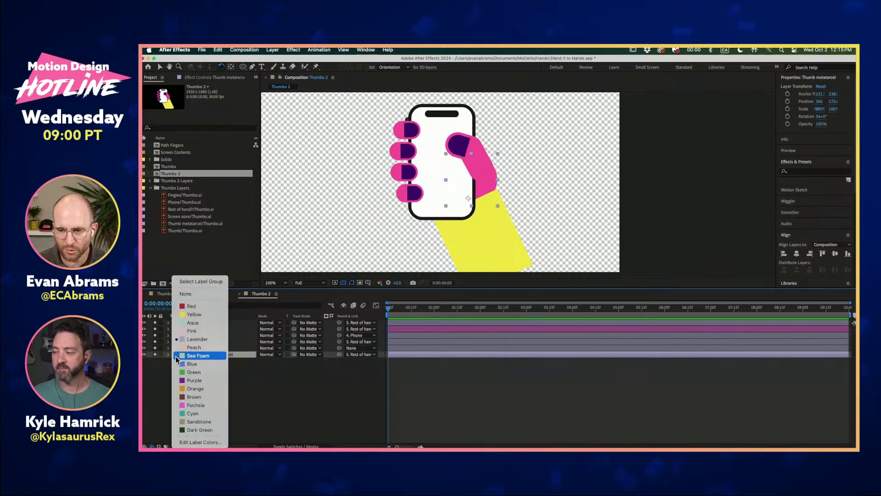
pyautogui.click(198, 390)
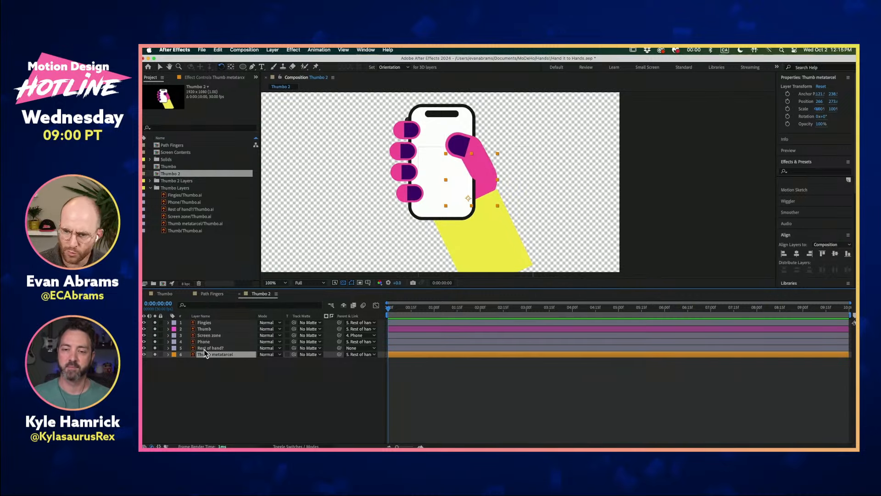
pyautogui.click(205, 348)
pyautogui.click(174, 348)
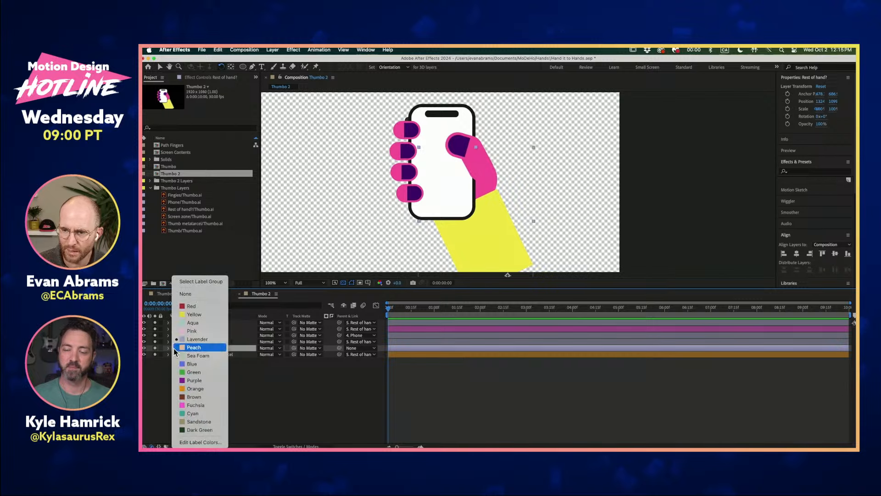
pyautogui.click(210, 316)
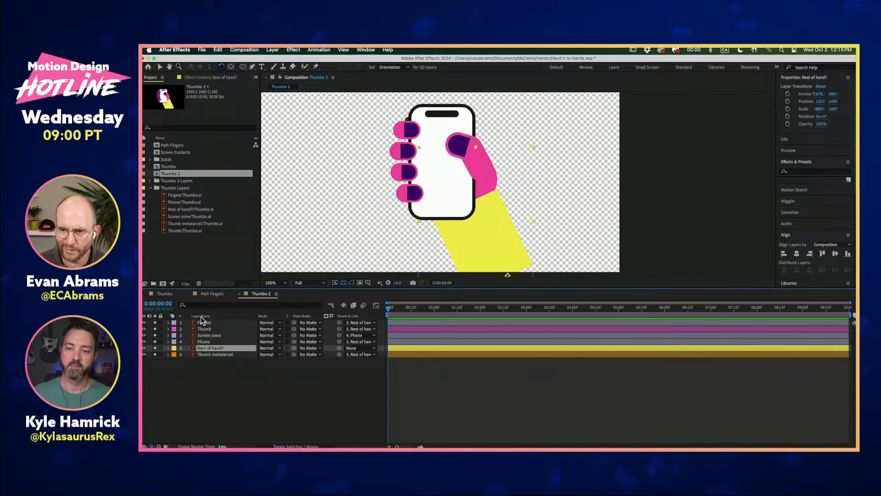
# - Set the Fingies layer's label color to Orange to match Thumb metatarcel, then clear the selection
pyautogui.click(211, 323)
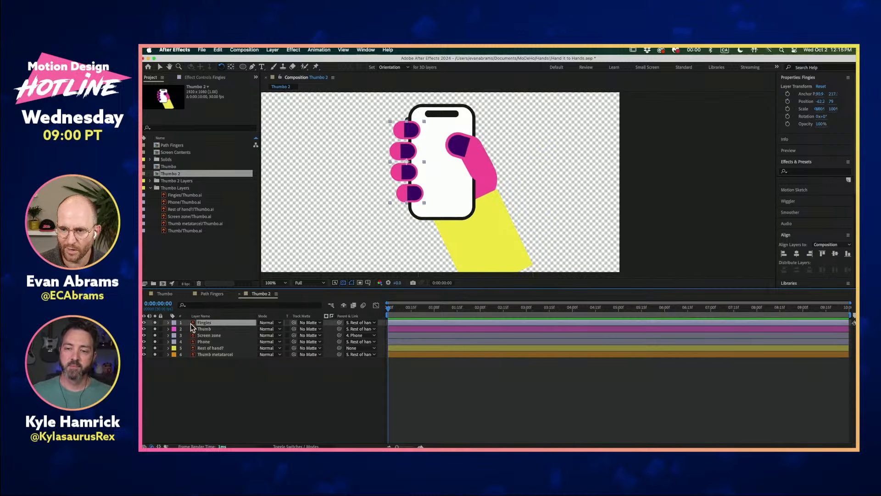
pyautogui.click(175, 323)
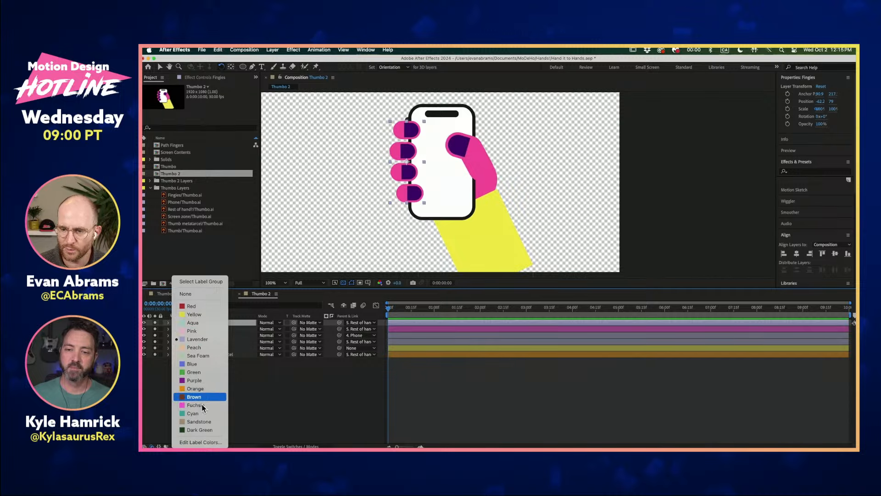
pyautogui.click(206, 389)
pyautogui.keyDown('super'); pyautogui.click(206, 354); pyautogui.keyUp('super')
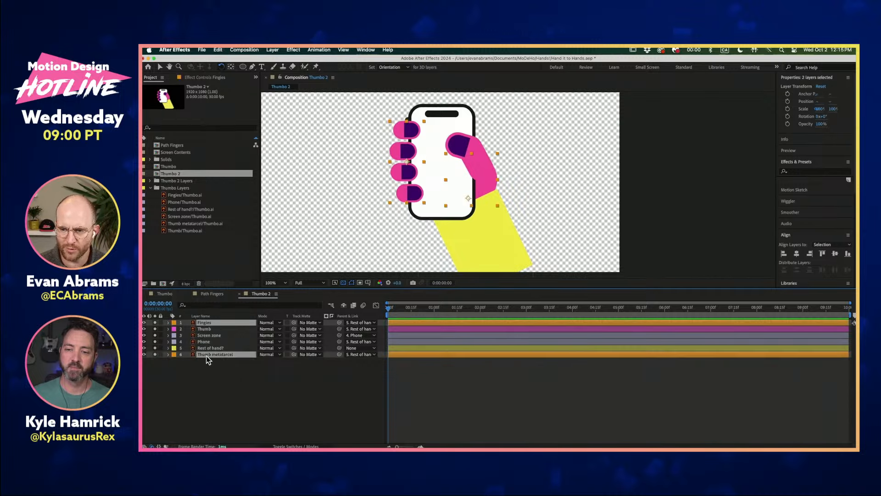
pyautogui.click(190, 376)
# - Set the Screen zone layer's label color to Brown
pyautogui.click(207, 335)
pyautogui.keyDown('shift'); pyautogui.click(204, 342); pyautogui.keyUp('shift')
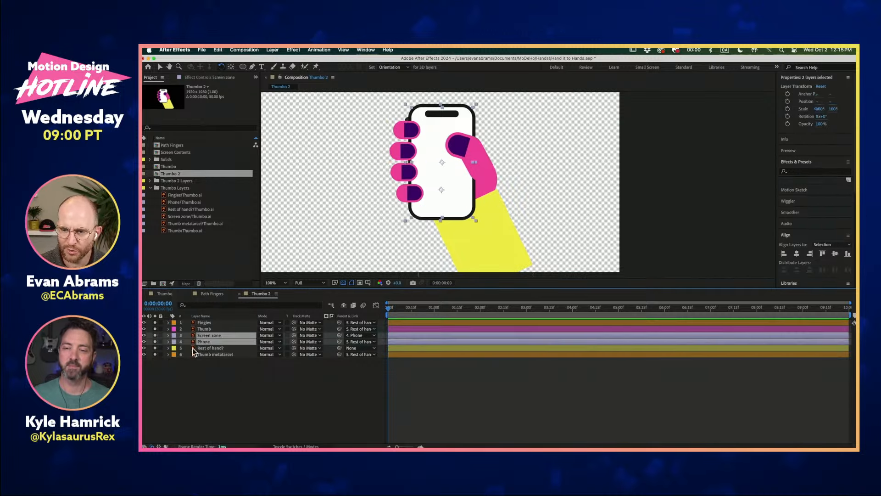
pyautogui.click(176, 372)
pyautogui.click(175, 335)
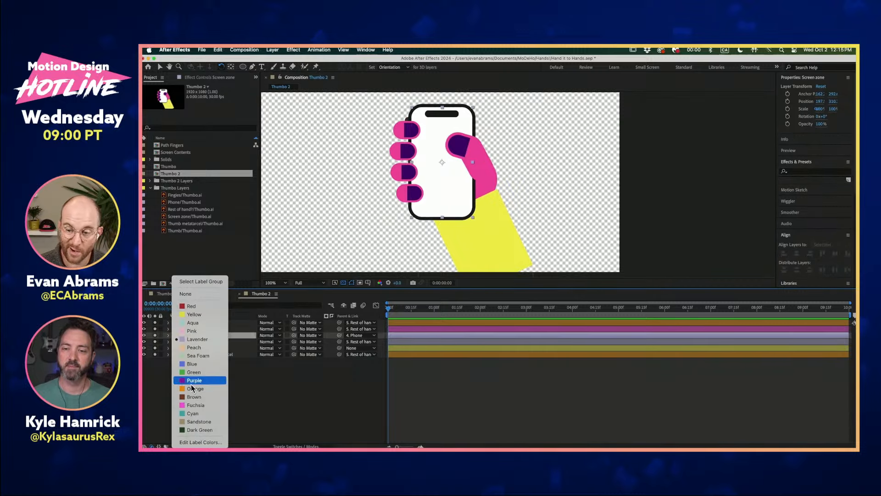
pyautogui.click(201, 397)
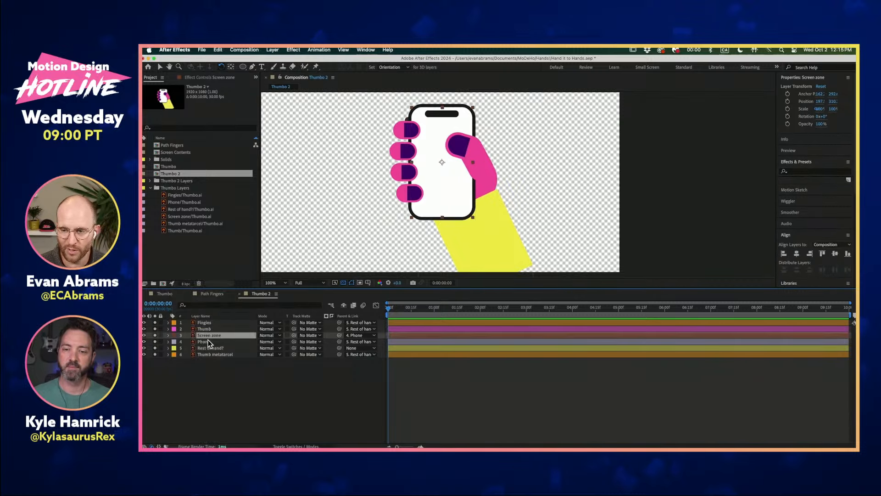
# - Choose Lavender as the Phone layer's label color and clear the layer selection
pyautogui.click(230, 342)
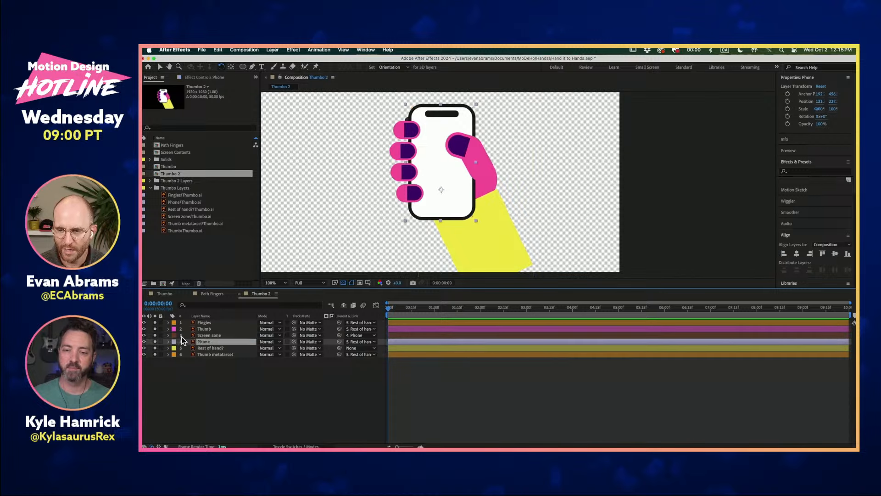
pyautogui.click(175, 342)
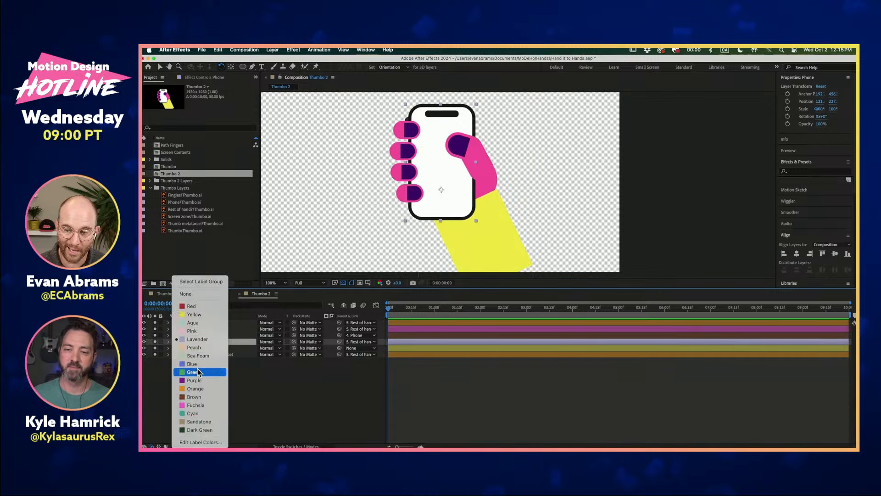
pyautogui.click(206, 340)
pyautogui.click(256, 370)
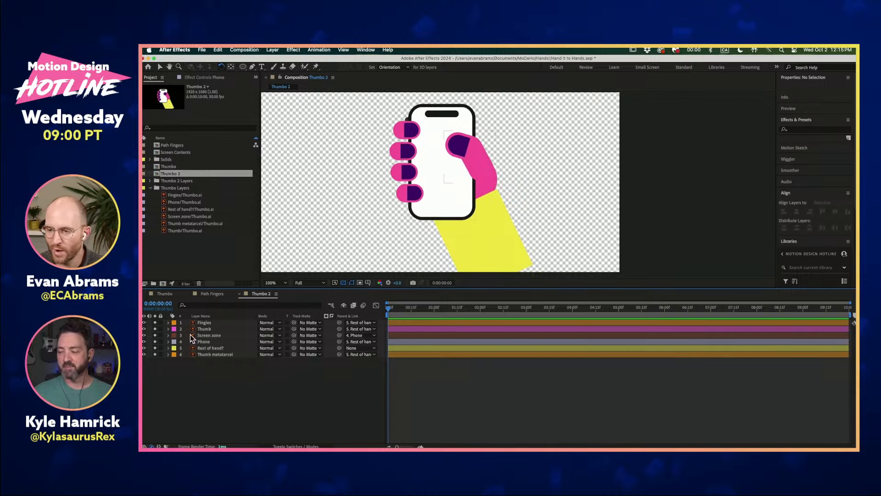
# - Show the layer switches, mark Screen zone and Phone as shy, and toggle the hiding of shy layers on and off
pyautogui.click(216, 328)
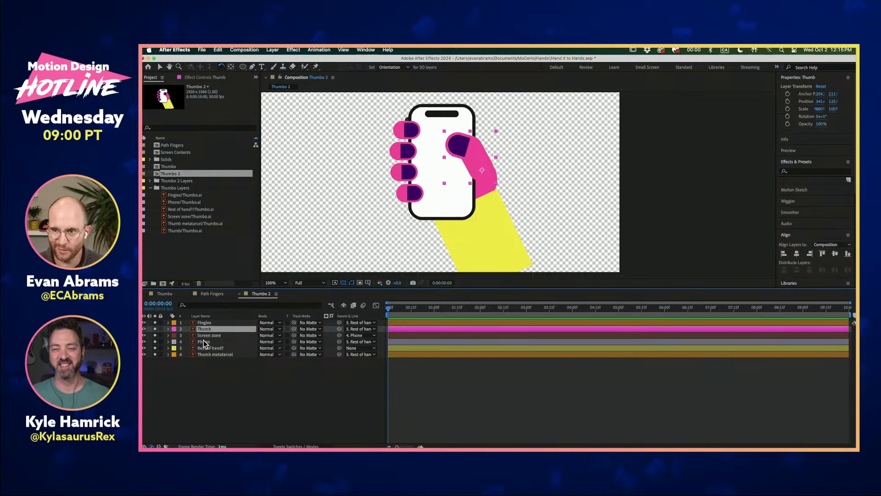
pyautogui.click(219, 336)
pyautogui.click(275, 446)
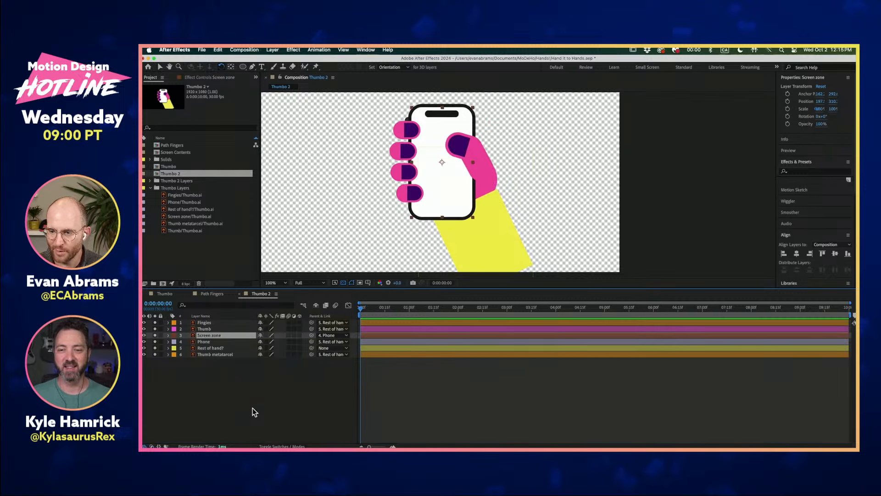
pyautogui.keyDown('shift'); pyautogui.click(222, 344); pyautogui.keyUp('shift')
pyautogui.click(261, 342)
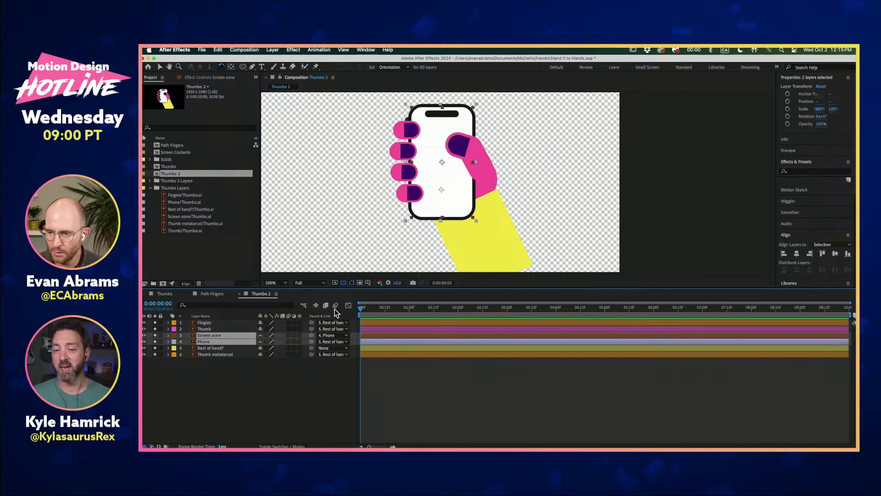
pyautogui.click(316, 305)
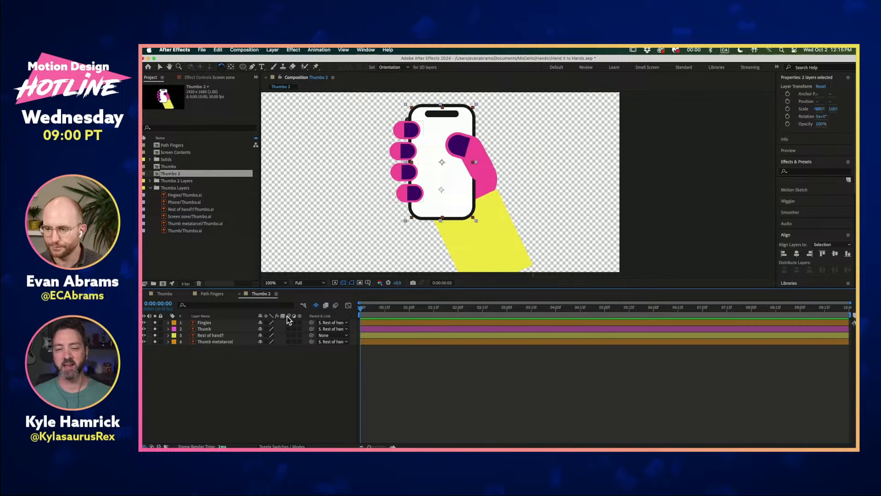
pyautogui.click(314, 306)
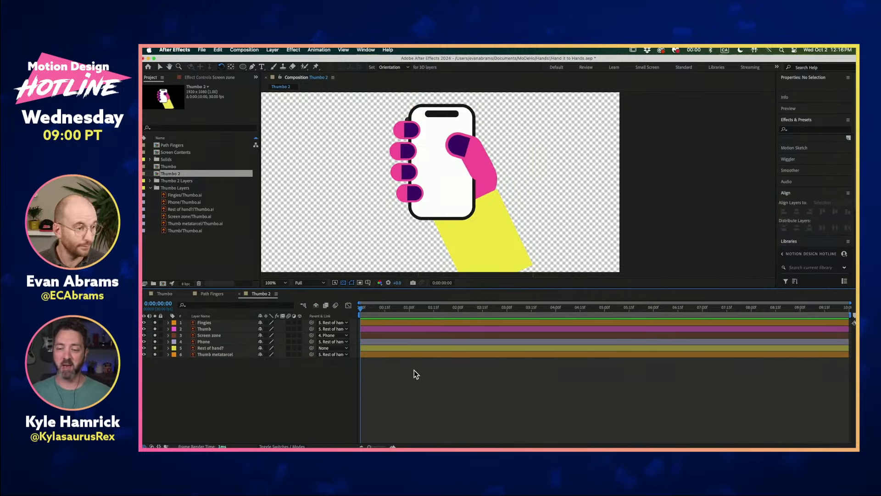
# - Set Rotation keyframes on Thumb and Thumb metatarcel at 0:00:00:29 and apply Easy Ease to both
pyautogui.click(478, 163)
pyautogui.moveTo(418, 307); pyautogui.dragTo(408, 310)
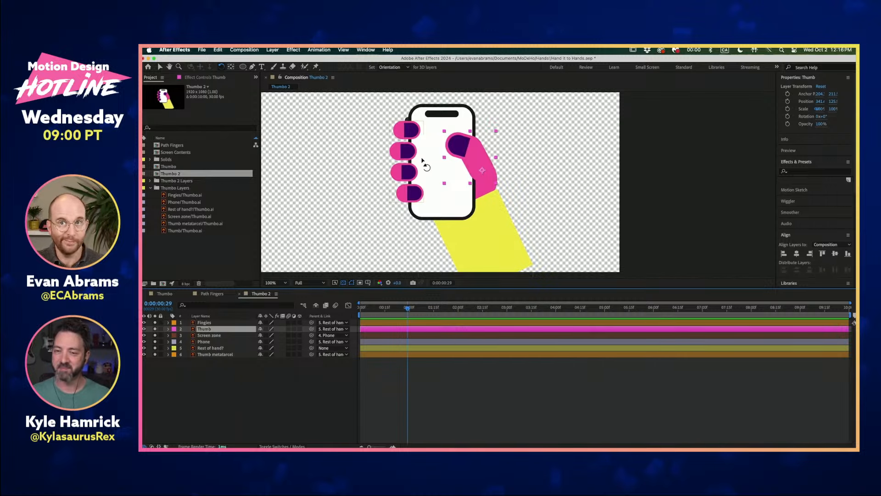
pyautogui.press('r')
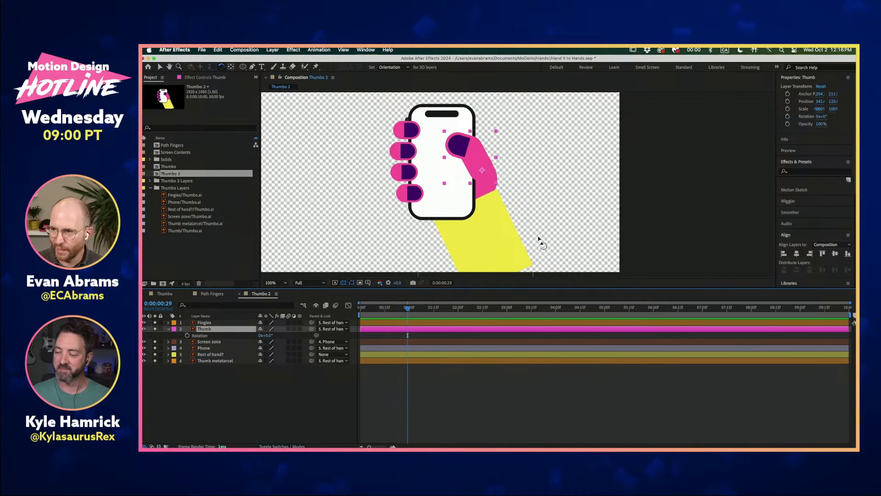
pyautogui.click(221, 362)
pyautogui.press('r')
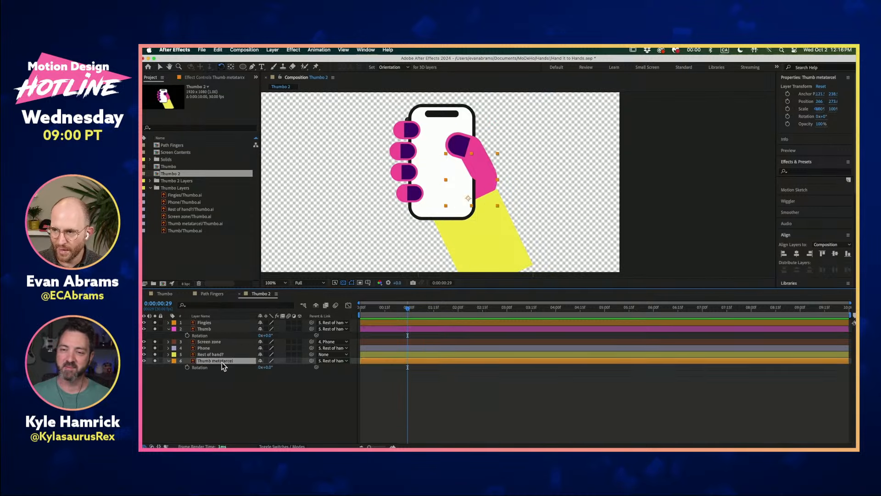
pyautogui.click(187, 367)
pyautogui.click(187, 335)
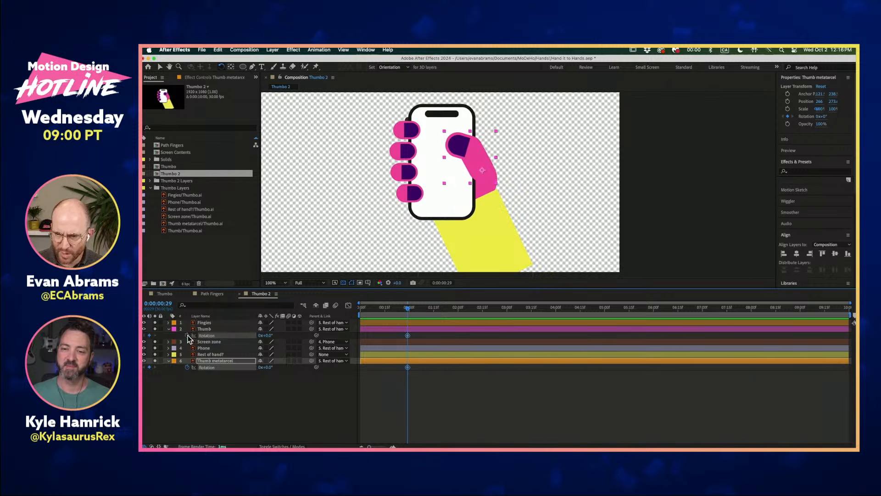
pyautogui.moveTo(414, 337); pyautogui.dragTo(395, 382)
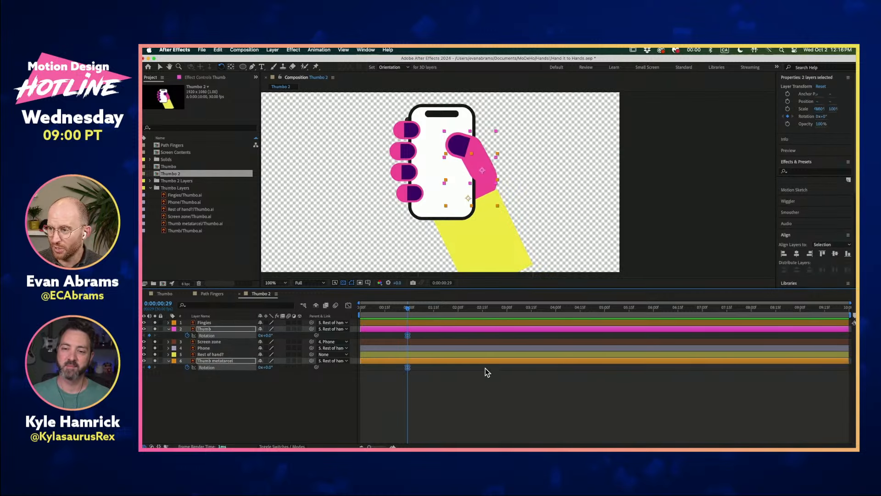
# - Rotate Thumb to about -43° at 0:00:01:07, then undo the extra change made after selecting Thumb metatarcel
pyautogui.click(422, 308)
pyautogui.click(426, 375)
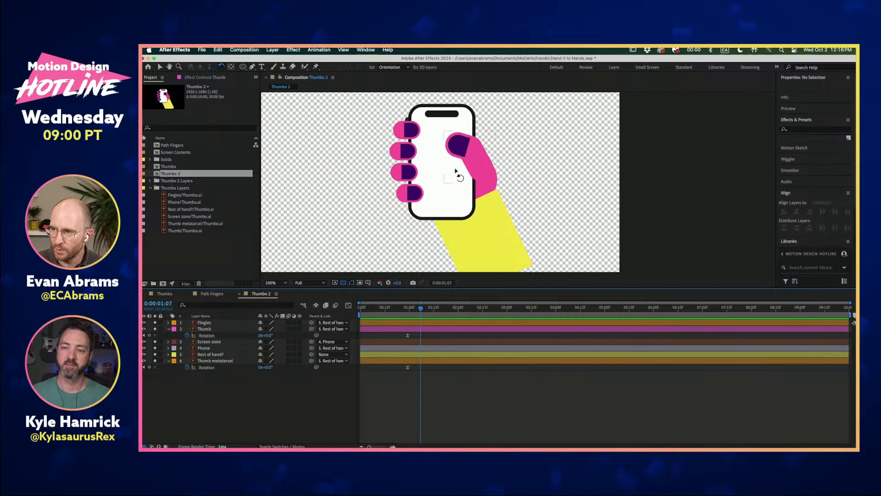
pyautogui.moveTo(474, 159); pyautogui.dragTo(473, 180)
pyautogui.click(417, 363)
pyautogui.press('super+z')
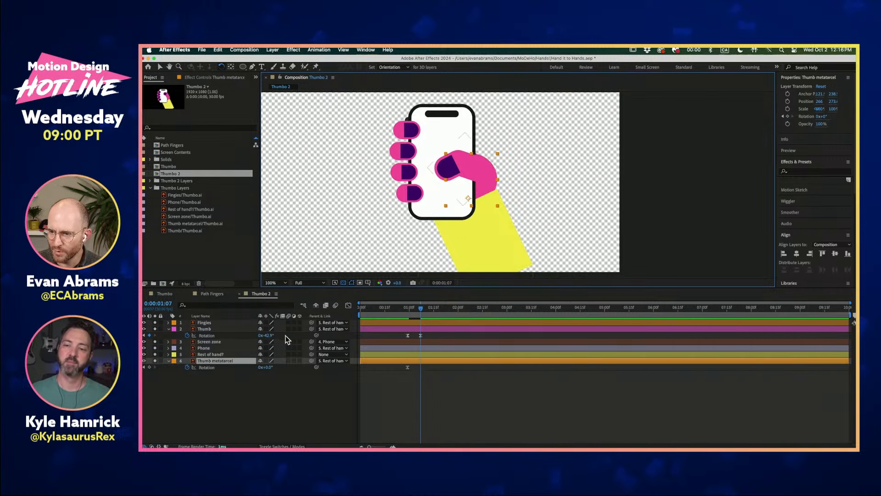
# - Parent Thumb to Thumb metatarcel and rotate the metatarcel to about 19° at 0:00:01:07
pyautogui.moveTo(312, 328); pyautogui.dragTo(243, 361)
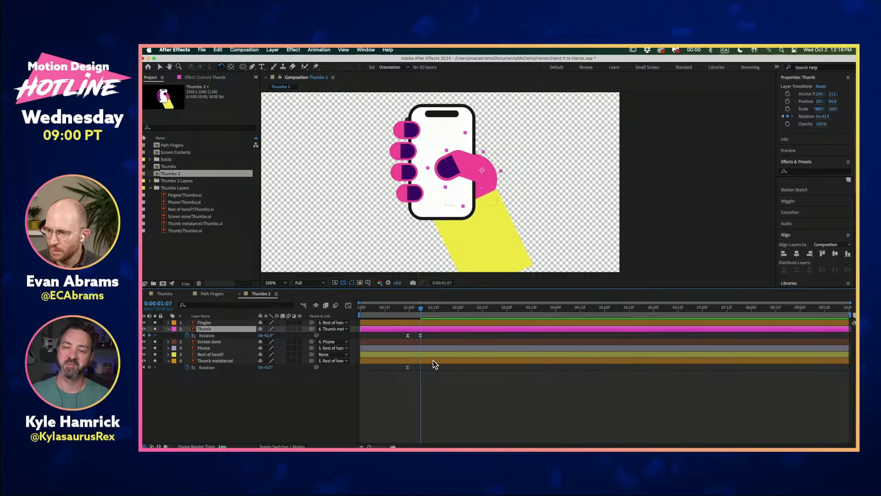
pyautogui.click(483, 162)
pyautogui.moveTo(483, 162); pyautogui.dragTo(493, 179)
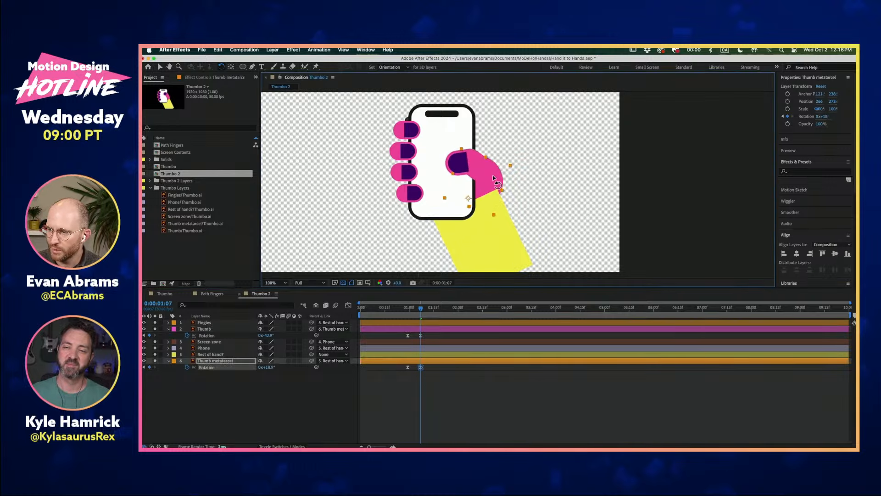
pyautogui.click(439, 330)
pyautogui.moveTo(474, 176); pyautogui.dragTo(468, 171)
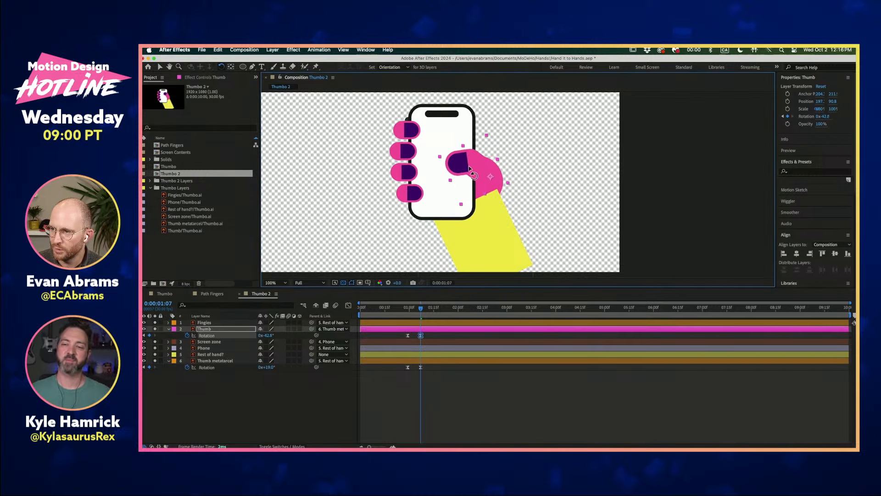
# - At 0:00:01:16, rotate Thumb to about -11.5° and Thumb metatarcel to about -14°
pyautogui.moveTo(419, 306)
pyautogui.mouseDown()
pyautogui.moveTo(410, 305)
pyautogui.moveTo(435, 308)
pyautogui.mouseUp()
pyautogui.moveTo(462, 162)
pyautogui.mouseDown()
pyautogui.moveTo(474, 150)
pyautogui.moveTo(462, 188)
pyautogui.moveTo(473, 190)
pyautogui.moveTo(458, 179)
pyautogui.mouseUp()
pyautogui.click(433, 360)
pyautogui.moveTo(427, 309); pyautogui.dragTo(398, 381)
# - Open the Graph Editor for both layers' Rotation keyframes and switch it to the value graph
pyautogui.scroll(3, 429, 339)
pyautogui.hotkey('shift', 'F3')
pyautogui.moveTo(452, 356); pyautogui.dragTo(379, 388)
pyautogui.click(529, 439)
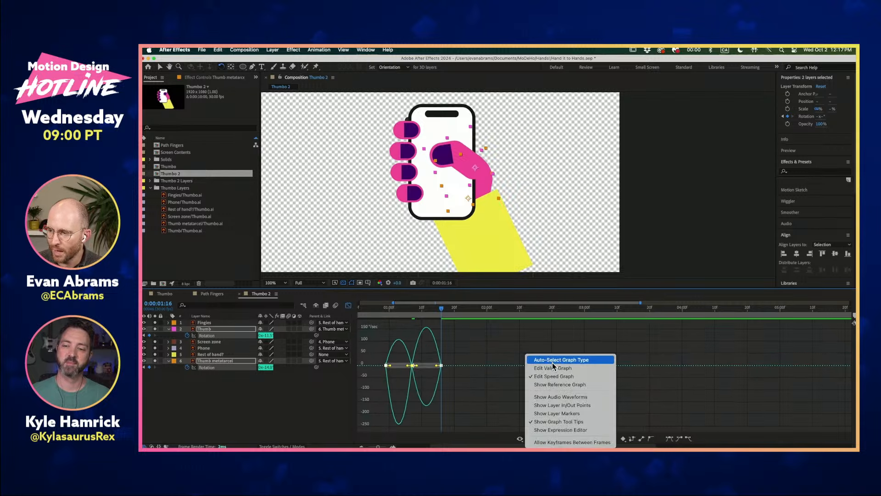
pyautogui.click(549, 365)
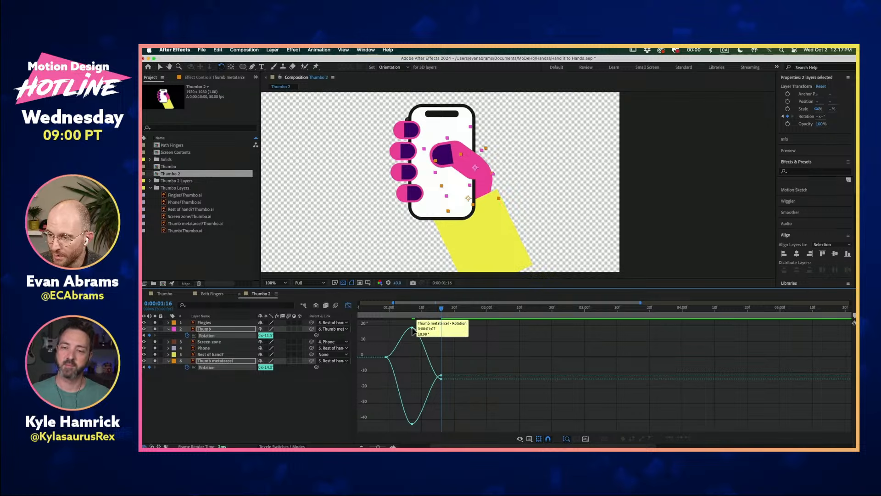
# - Try longer ease handles on Thumb metatarcel's first and middle Rotation keyframes and preview the motion
pyautogui.moveTo(432, 310); pyautogui.dragTo(436, 328)
pyautogui.click(412, 328)
pyautogui.moveTo(396, 357); pyautogui.dragTo(407, 357)
pyautogui.click(386, 310)
pyautogui.press('space')
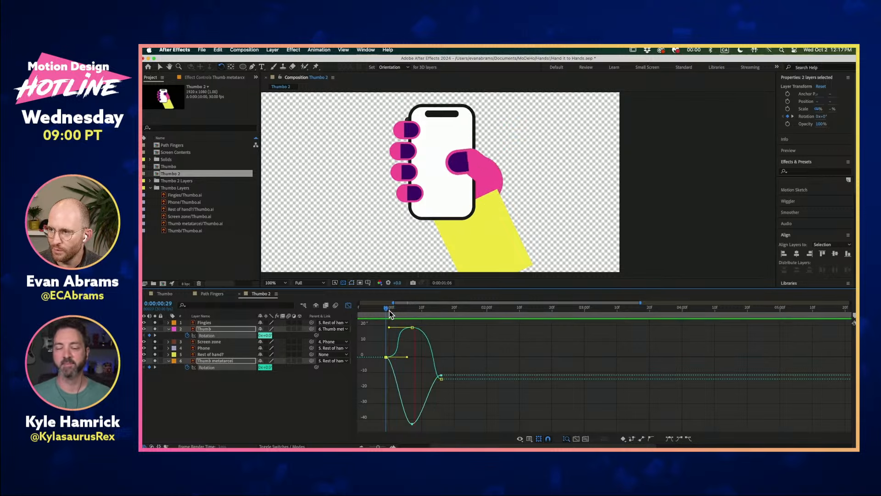
pyautogui.press('space')
# - Lengthen the ease handles of both layers' first and last Rotation keyframes in the value graph
pyautogui.moveTo(459, 343); pyautogui.dragTo(385, 393)
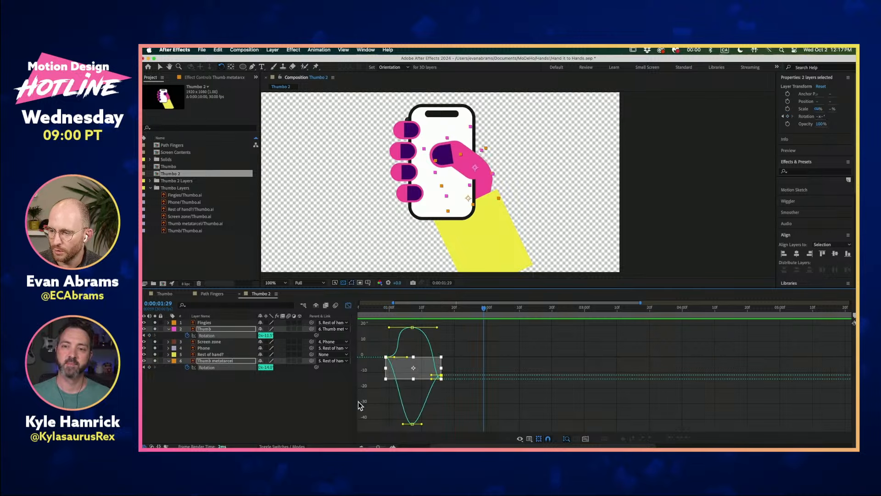
pyautogui.click(385, 357)
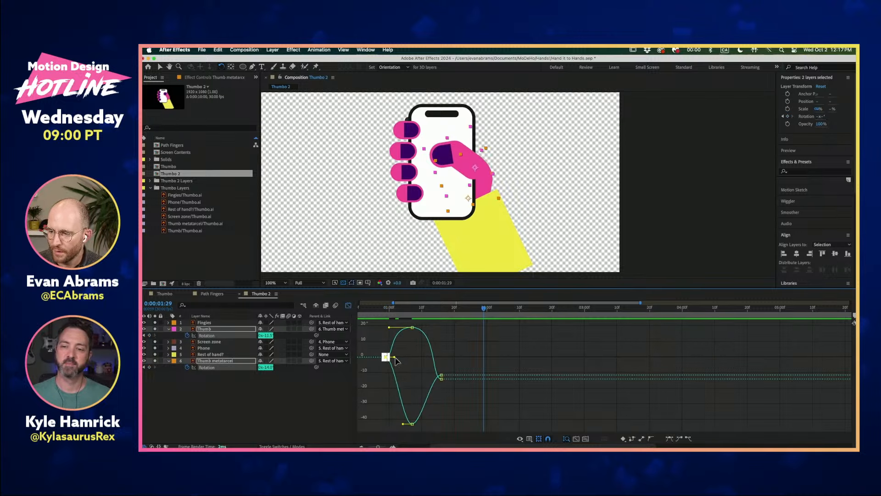
pyautogui.click(440, 376)
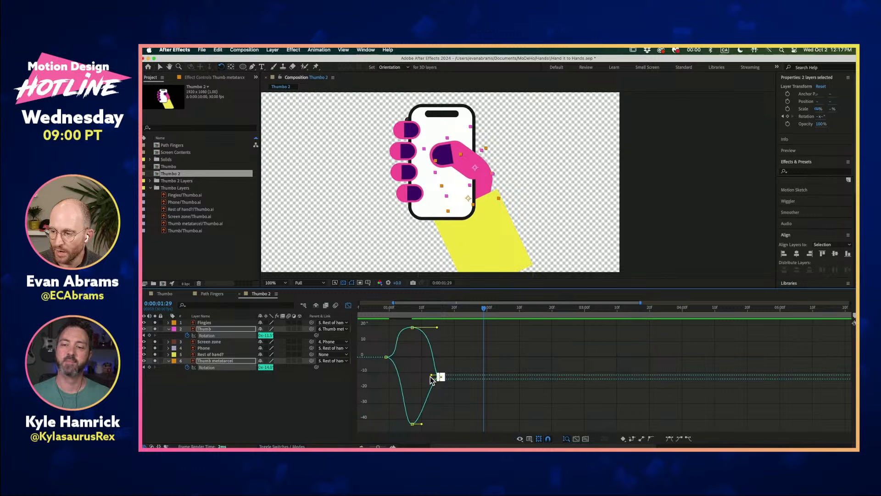
pyautogui.moveTo(431, 377); pyautogui.dragTo(423, 373)
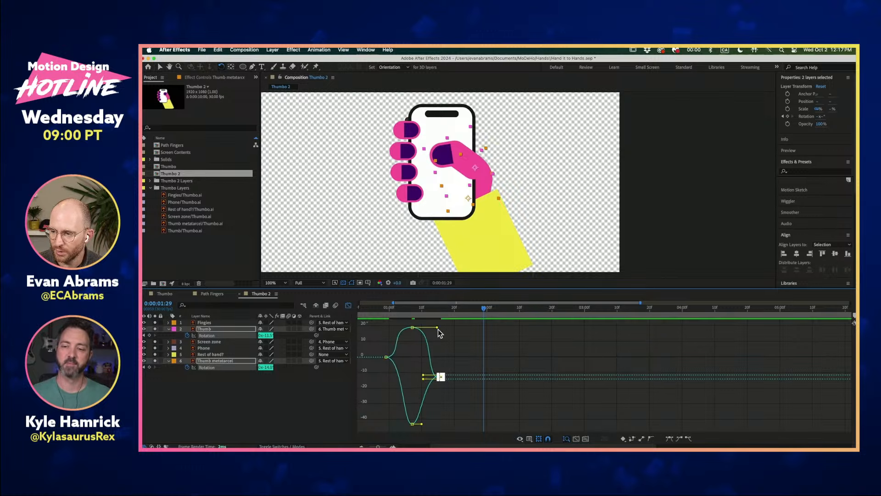
# - Reapply Easy Ease to both layers' middle Rotation keyframes, lengthen their handles on both sides and preview the swing
pyautogui.moveTo(429, 340); pyautogui.dragTo(407, 325)
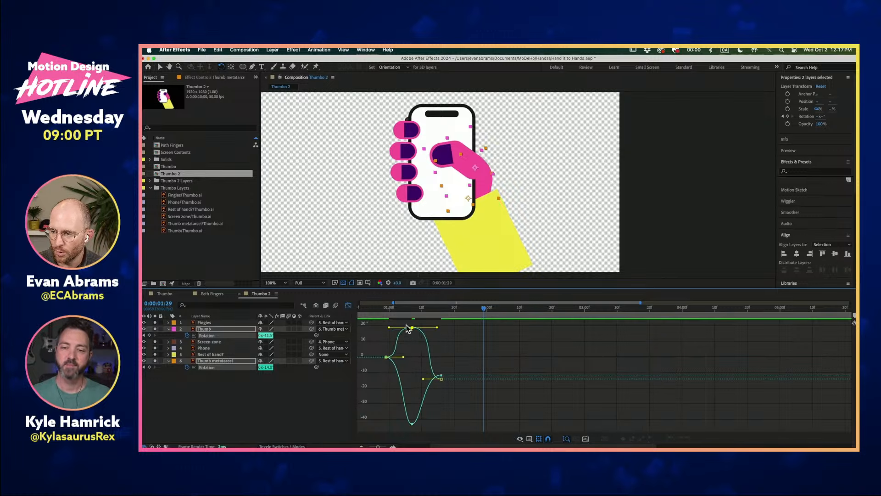
pyautogui.press('F9')
pyautogui.moveTo(430, 420)
pyautogui.mouseDown()
pyautogui.moveTo(409, 423)
pyautogui.moveTo(431, 422)
pyautogui.mouseUp()
pyautogui.moveTo(426, 325)
pyautogui.mouseDown()
pyautogui.moveTo(400, 343)
pyautogui.moveTo(427, 330)
pyautogui.mouseUp()
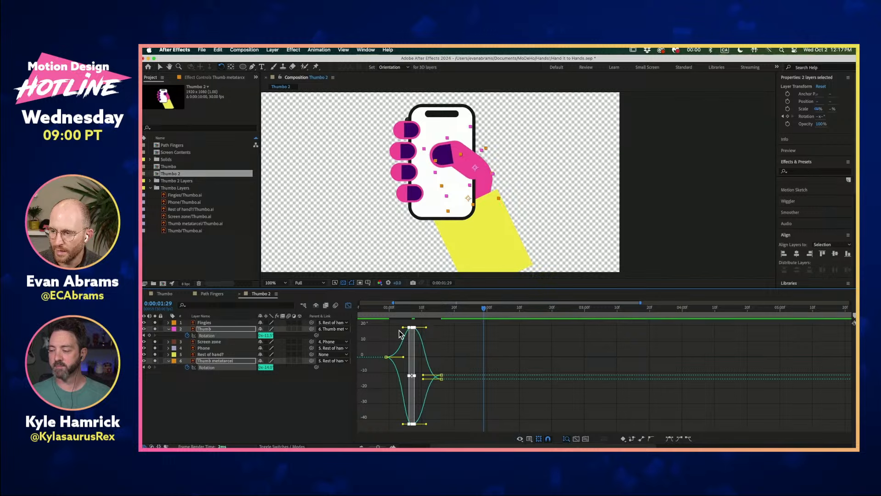
pyautogui.click(389, 314)
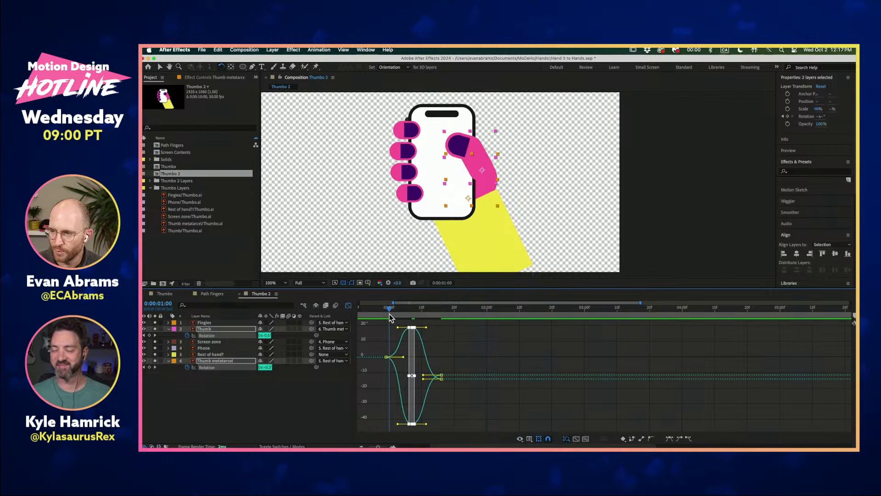
pyautogui.press('space')
# - Leave the Graph Editor, place a 100% Scale keyframe on Thumb at 0:00:01:07 and enlarge Thumb to about 113% × 109% at 0:00:01:16
pyautogui.moveTo(393, 314); pyautogui.dragTo(442, 317)
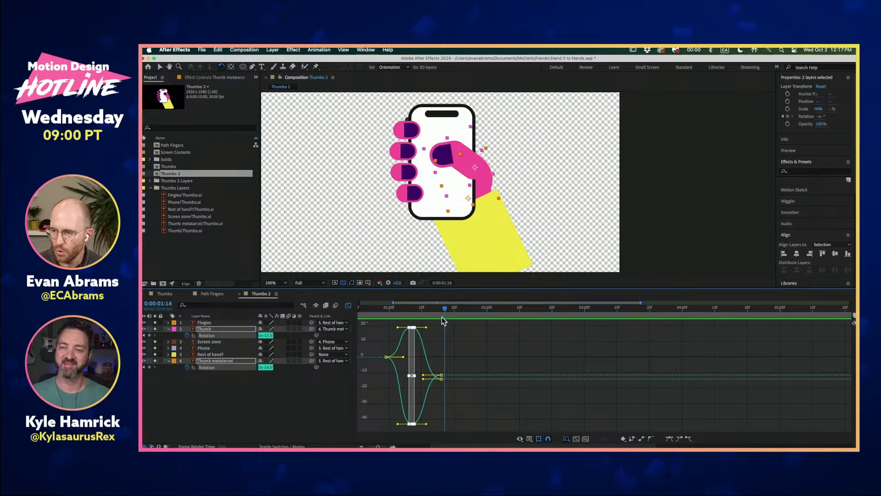
pyautogui.hotkey('shift', 'F3')
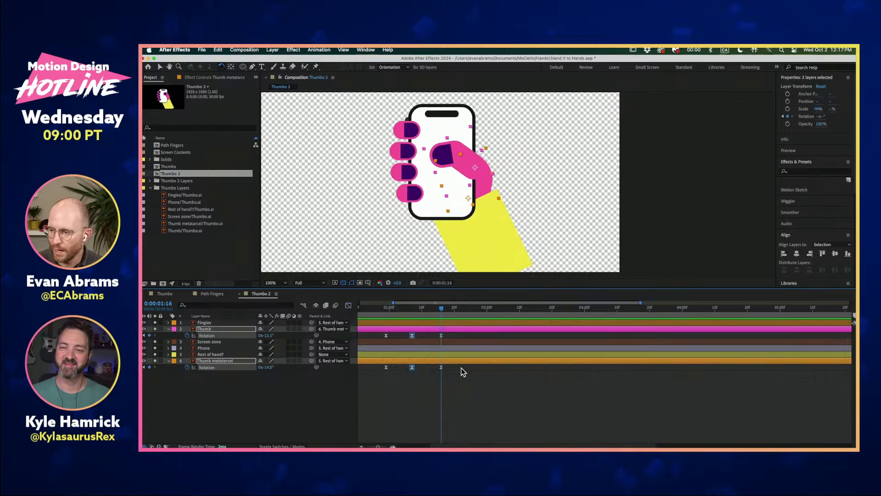
pyautogui.click(449, 329)
pyautogui.hotkey('shift', 's')
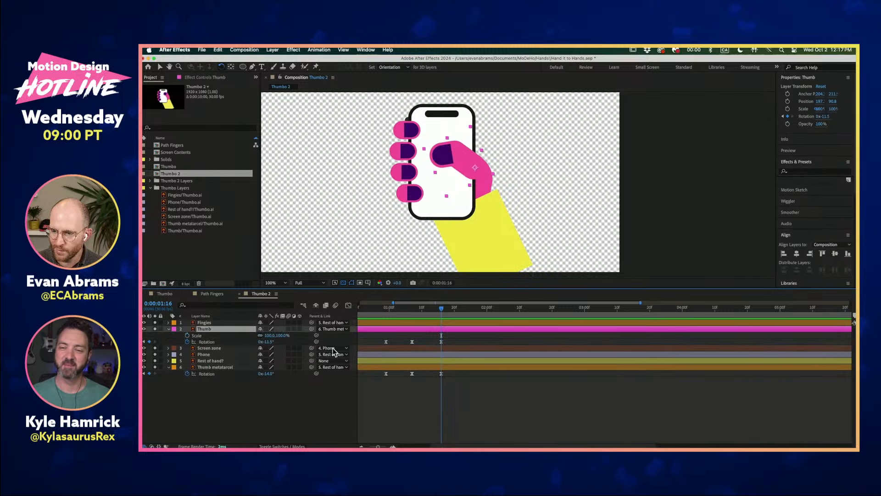
pyautogui.click(187, 336)
pyautogui.moveTo(442, 336); pyautogui.dragTo(414, 338)
pyautogui.press('v')
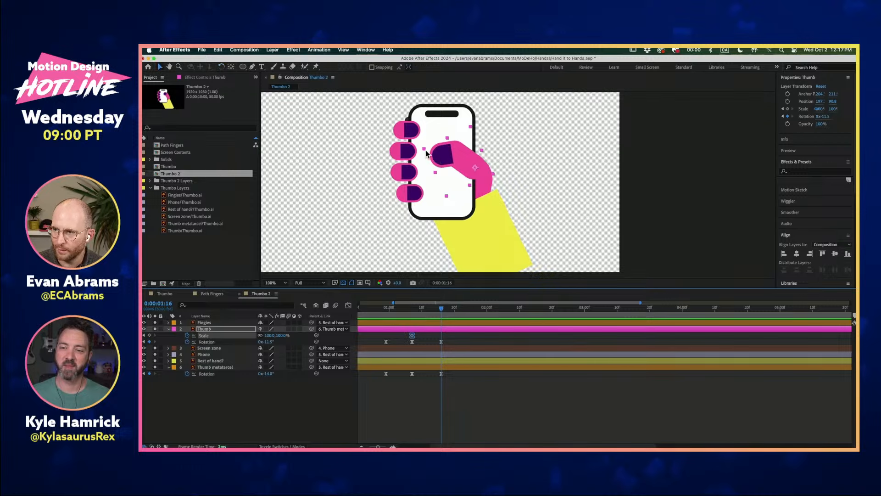
pyautogui.moveTo(424, 149); pyautogui.dragTo(421, 152)
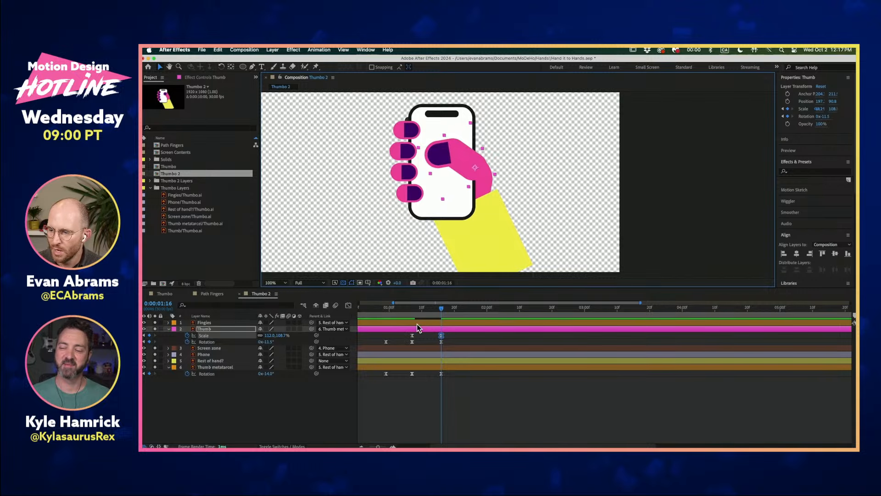
# - Add a 100% Scale keyframe on Thumb at 0:00:00:29 and copy it over the one at 0:00:01:16
pyautogui.moveTo(404, 308); pyautogui.dragTo(386, 309)
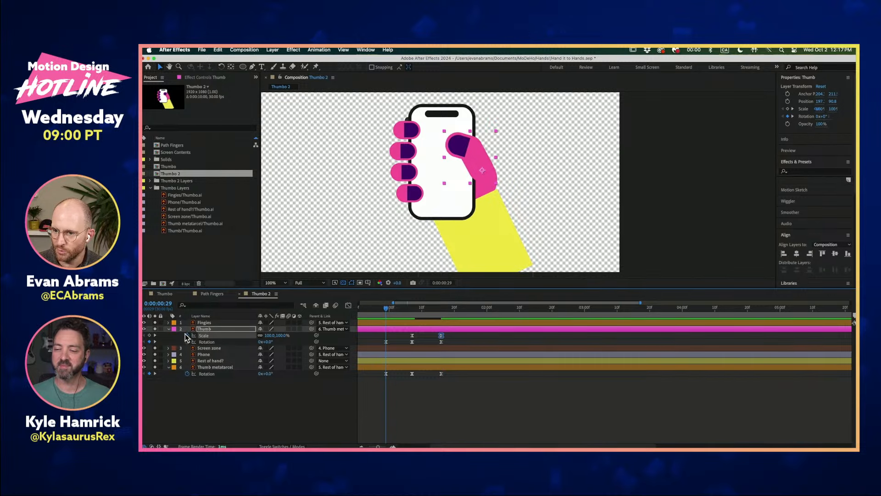
pyautogui.click(149, 336)
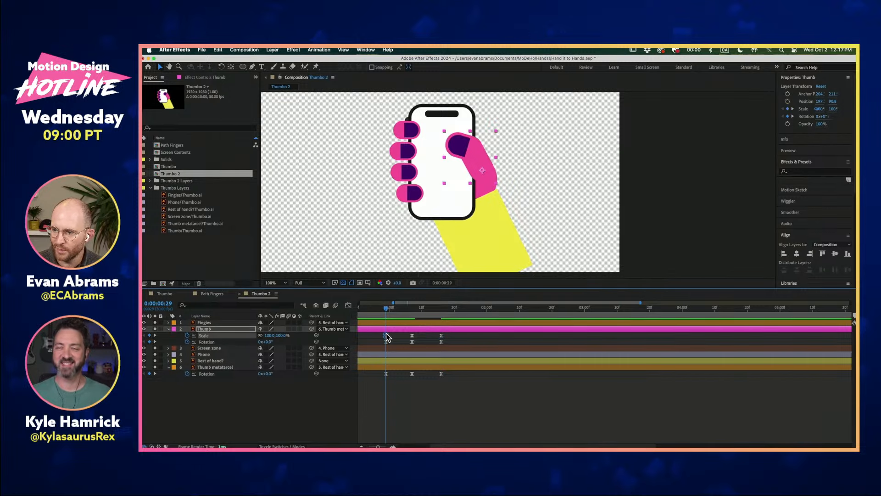
pyautogui.click(439, 311)
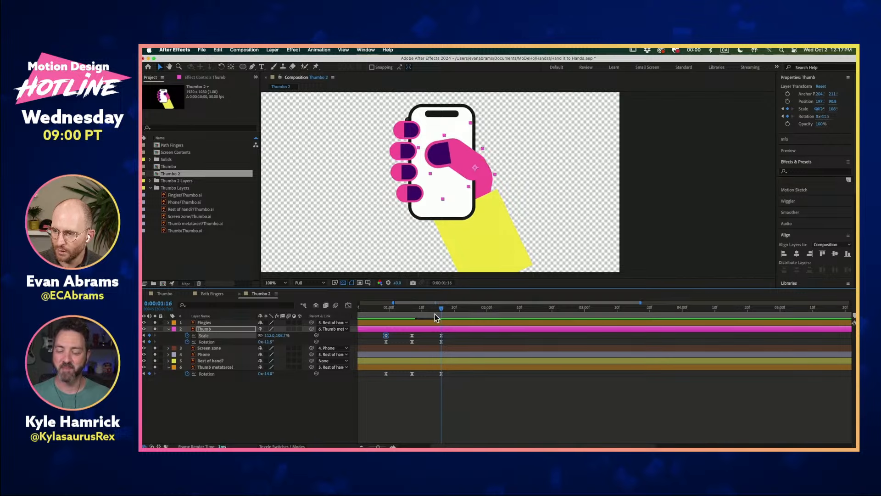
# - Enlarge Thumb slightly at the 0:00:01:07 Scale keyframe and scrub through to 0:00:01:16 to check the motion
pyautogui.click(410, 312)
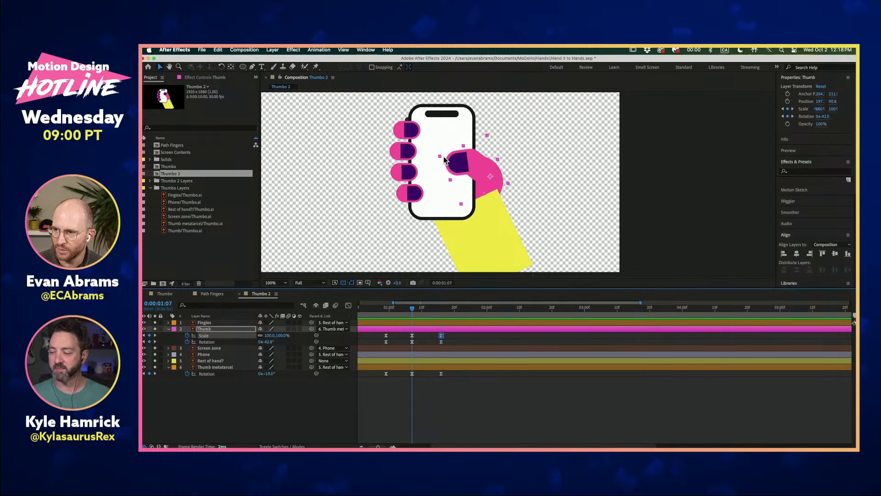
pyautogui.moveTo(439, 157); pyautogui.dragTo(431, 160)
pyautogui.moveTo(421, 304); pyautogui.dragTo(449, 320)
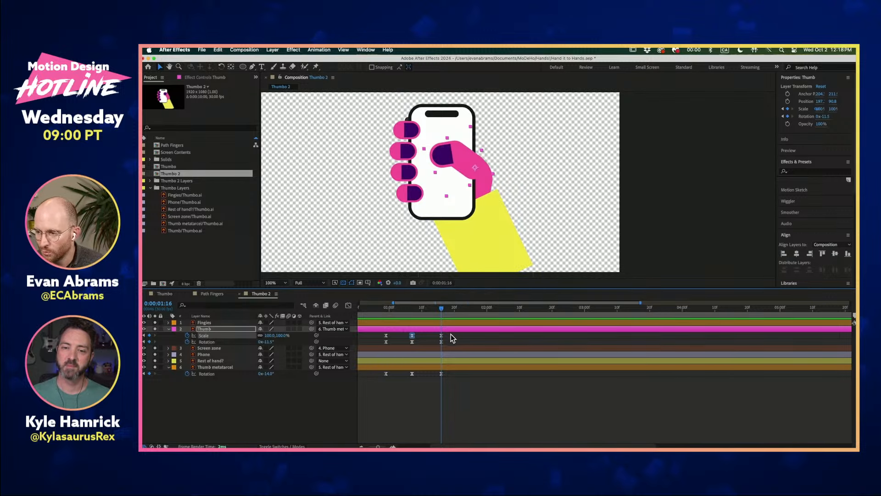
# - Apply Easy Ease to the Thumb Scale and Rotation keyframes and the metatarsal Rotation keyframes at 0:00:01:07 and 0:00:01:16
pyautogui.moveTo(451, 334); pyautogui.dragTo(396, 382)
pyautogui.press('F9')
pyautogui.click(436, 393)
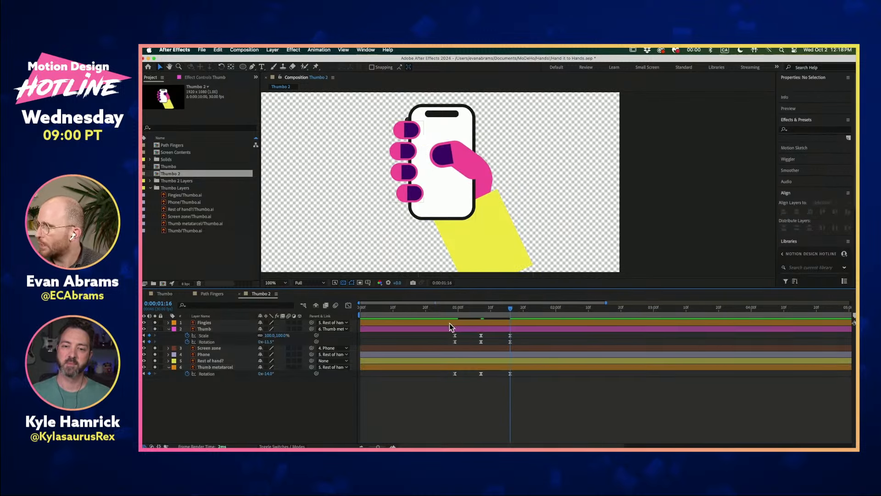
# - Switch to the Thumbo composition and reveal the keyframed properties of all its layers around the first swipe
pyautogui.click(165, 295)
pyautogui.click(450, 403)
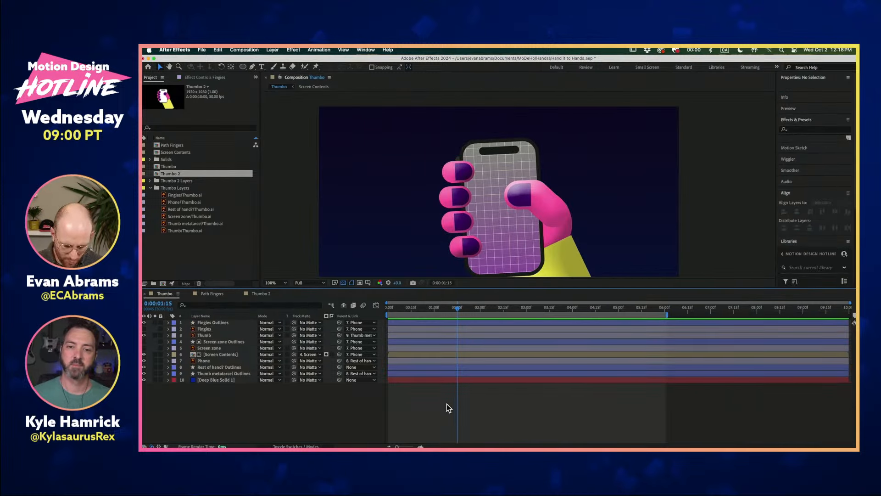
pyautogui.press('u')
pyautogui.scroll(-2, 470, 360)
pyautogui.scroll(-3, 470, 360)
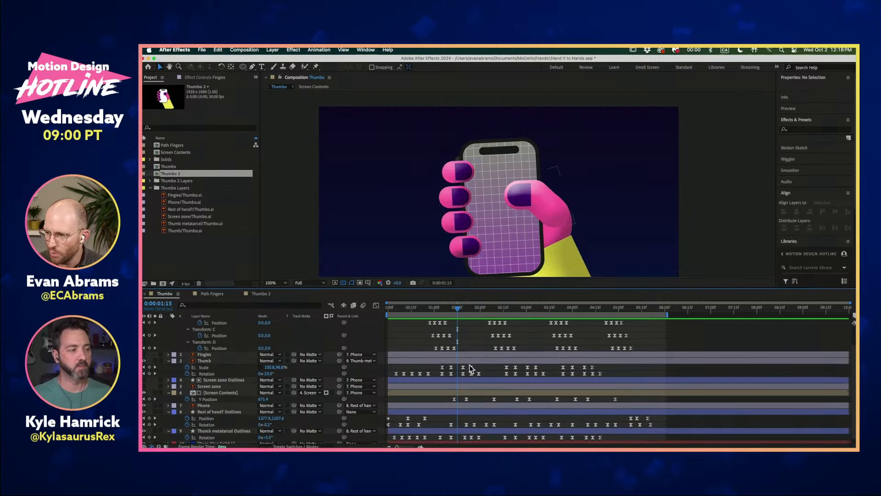
pyautogui.scroll(2, 454, 383)
pyautogui.scroll(2, 453, 382)
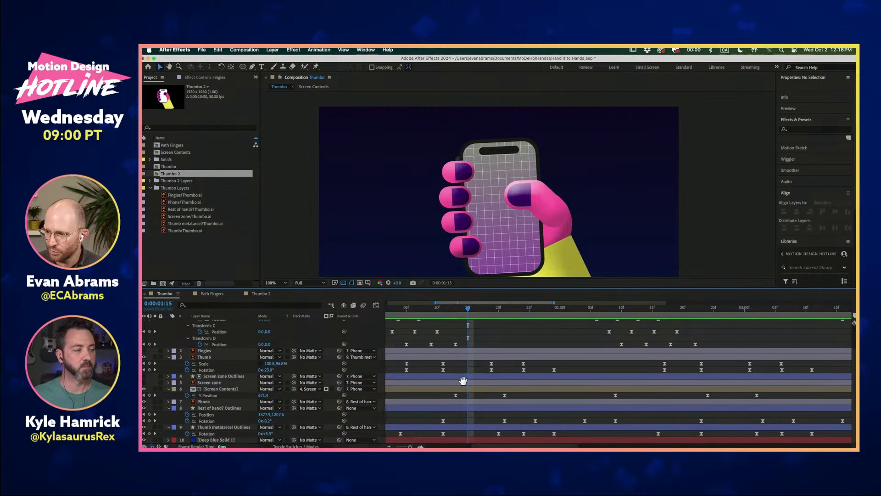
# - Collapse the keyframed properties from Screen zone Outlines through Rest of hand? Outlines, leaving those of Thumb and the metatarsal layer open
pyautogui.click(516, 361)
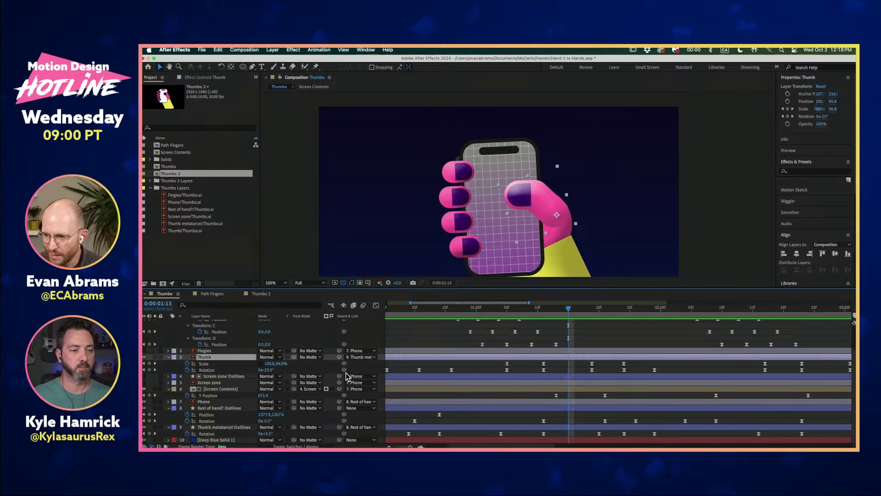
pyautogui.click(225, 428)
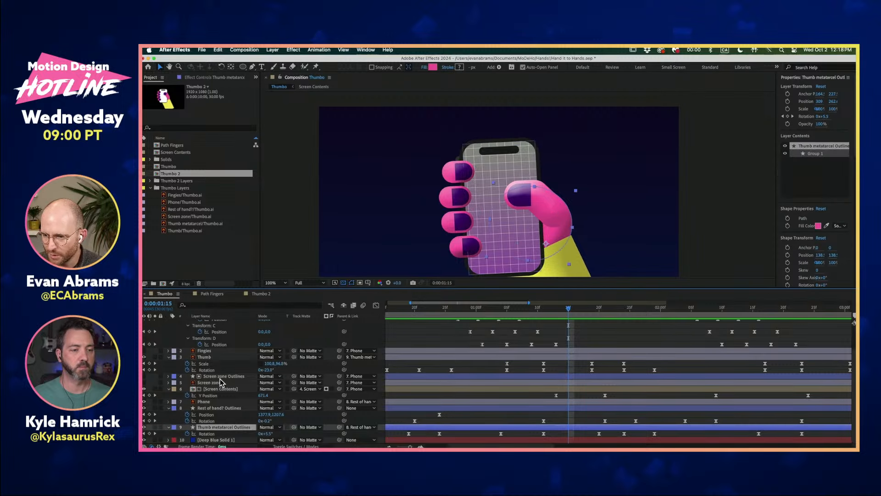
pyautogui.click(222, 376)
pyautogui.keyDown('shift'); pyautogui.click(215, 408); pyautogui.keyUp('shift')
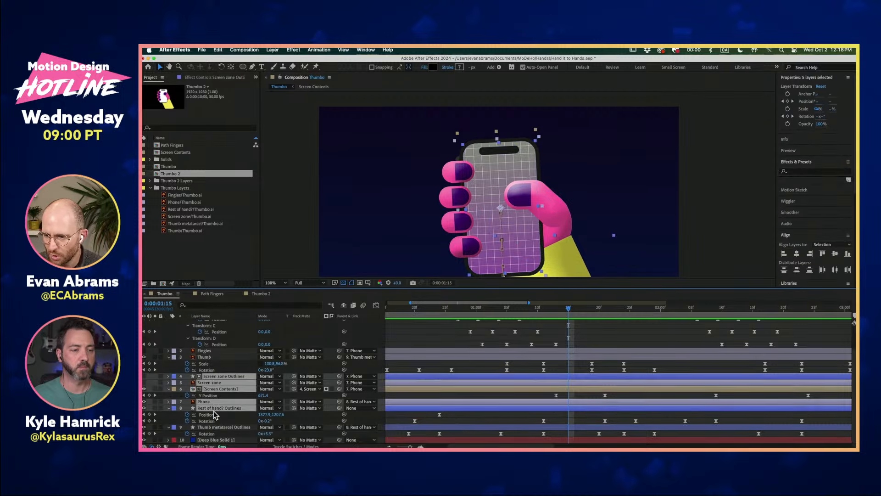
pyautogui.click(168, 408)
pyautogui.click(481, 384)
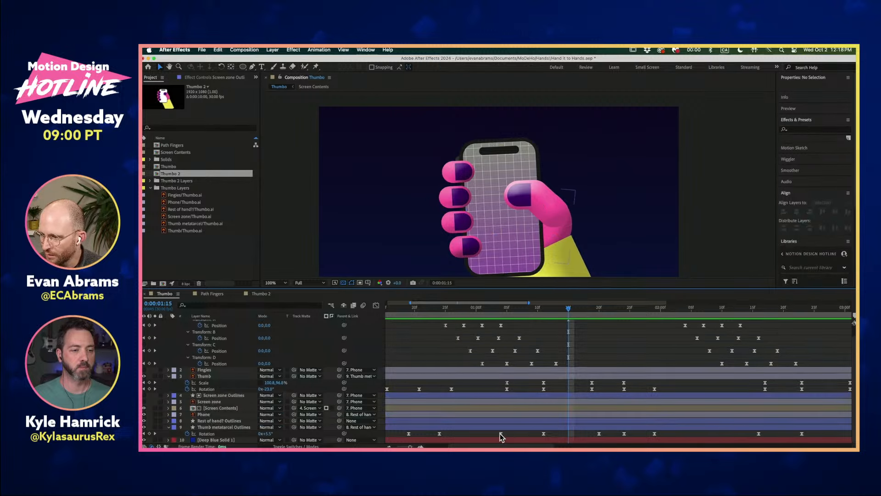
# - Examine the thumb swipe from the metatarsal Rotation keyframe at 0:00:01:04 by playing and scrubbing to 0:00:01:22
pyautogui.click(500, 433)
pyautogui.moveTo(500, 307); pyautogui.dragTo(501, 337)
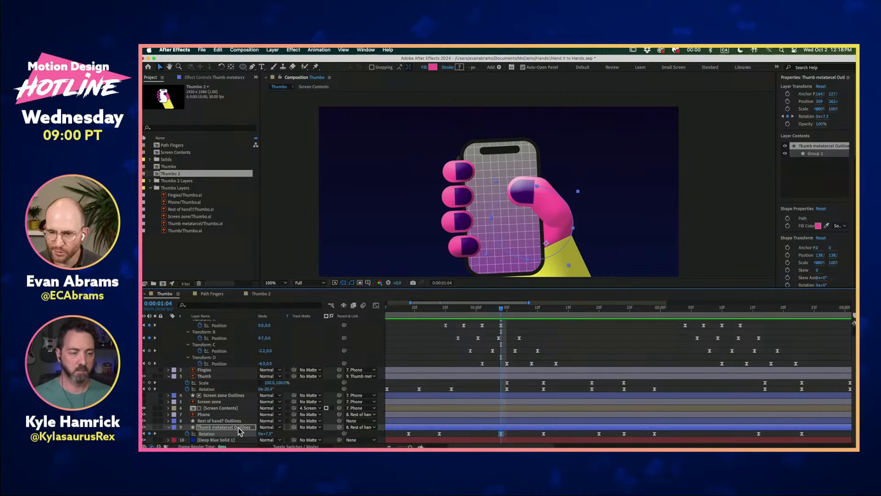
pyautogui.click(217, 376)
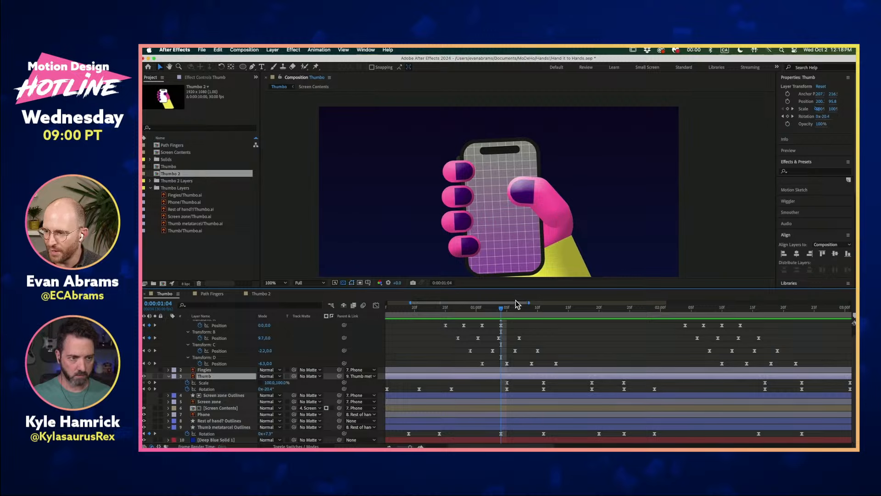
pyautogui.press('space')
pyautogui.press('space')
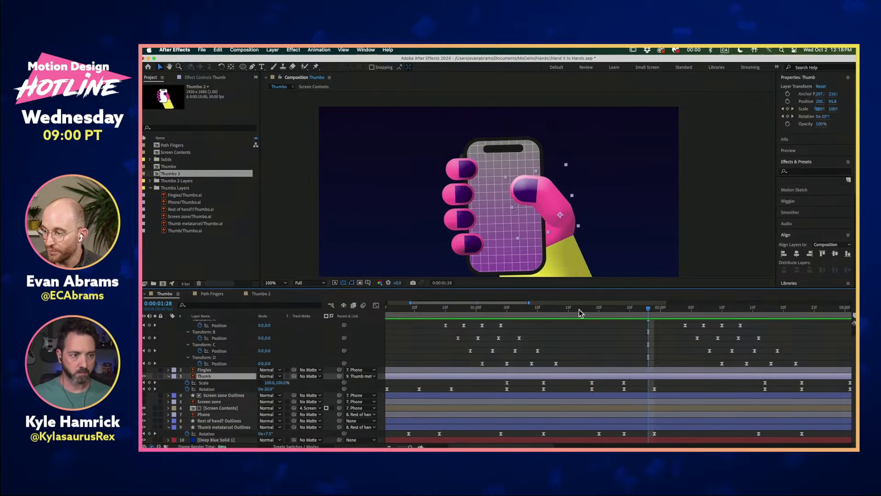
pyautogui.moveTo(579, 310); pyautogui.dragTo(604, 315)
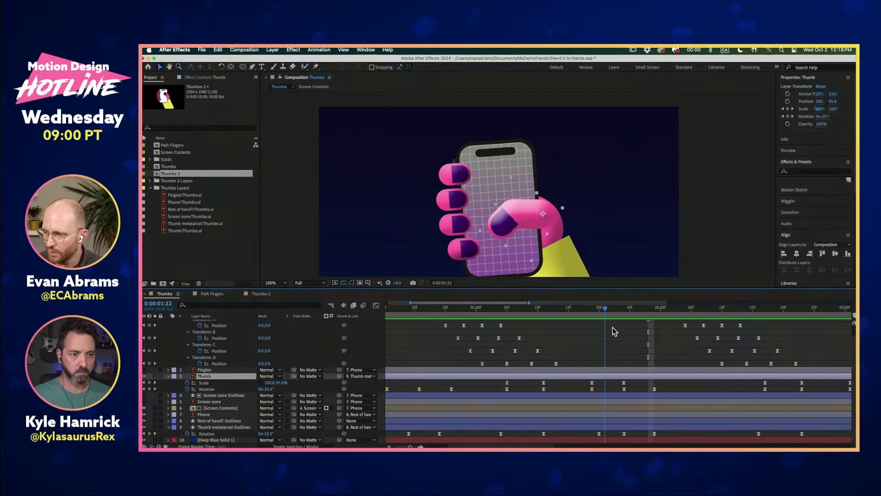
pyautogui.press('space')
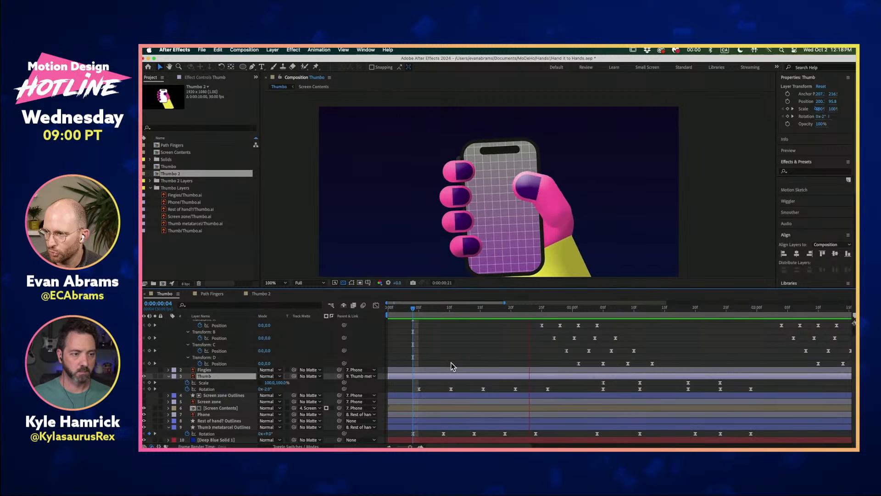
# - Select Thumb's first five Rotation keyframes and preview the opening thumb motion repeatedly from the start of the timeline
pyautogui.click(548, 388)
pyautogui.moveTo(554, 397); pyautogui.dragTo(400, 379)
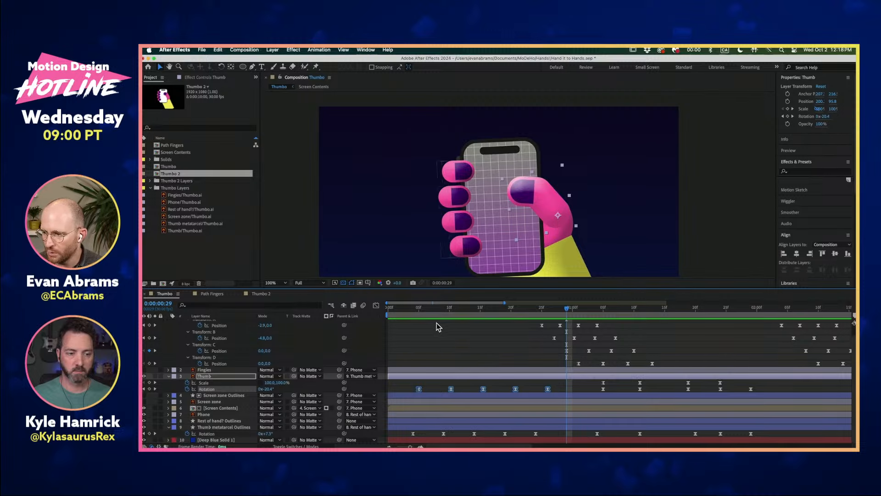
pyautogui.click(412, 310)
pyautogui.press('space')
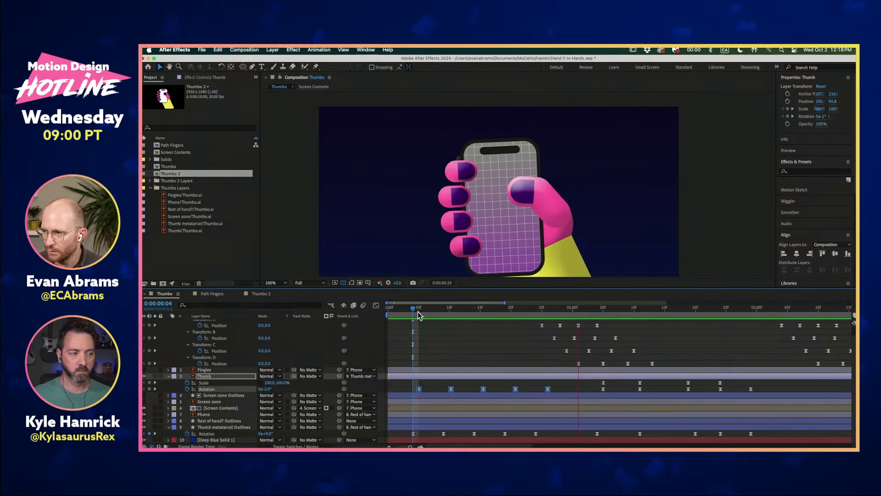
pyautogui.press('space')
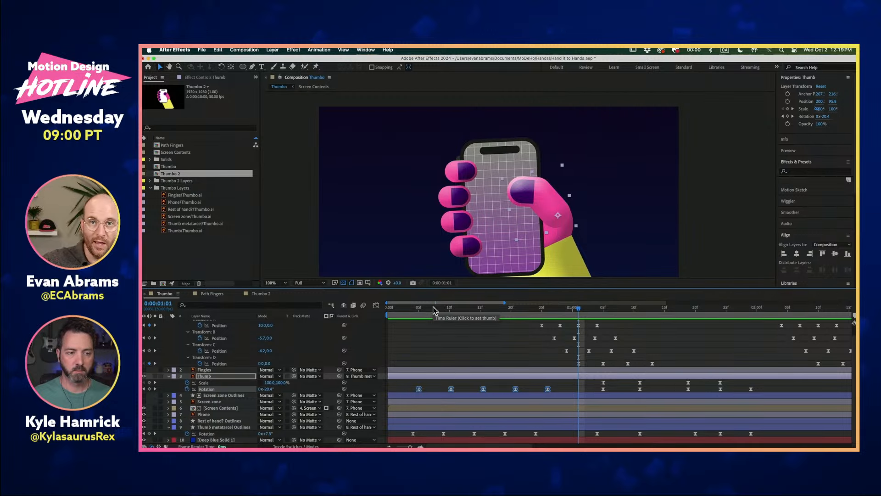
pyautogui.moveTo(433, 307); pyautogui.dragTo(409, 296)
pyautogui.press('space')
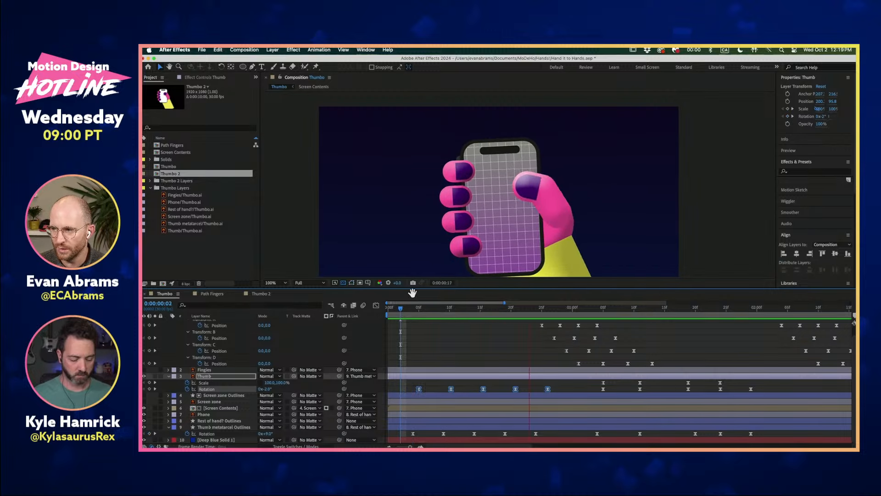
pyautogui.press('space')
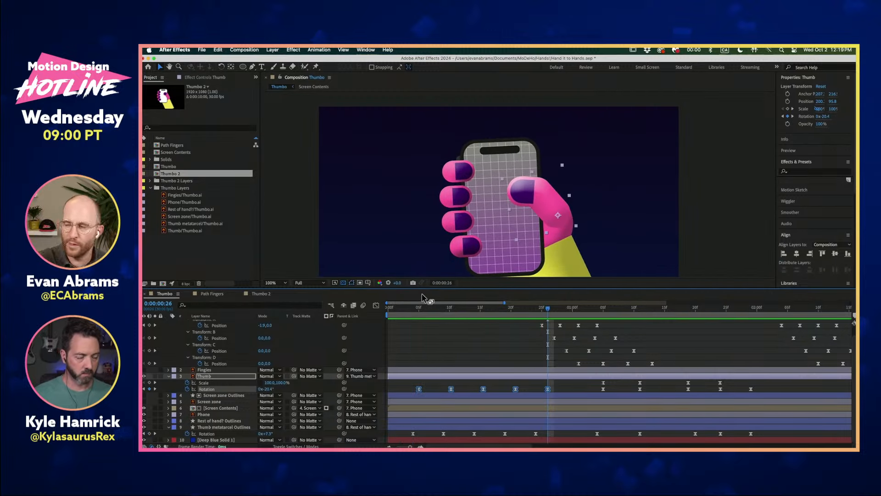
pyautogui.press('space')
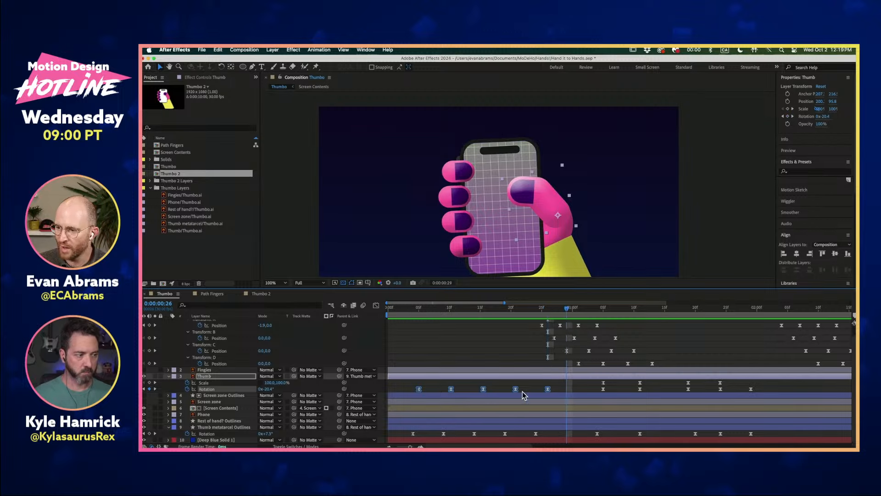
pyautogui.click(520, 370)
pyautogui.press('space')
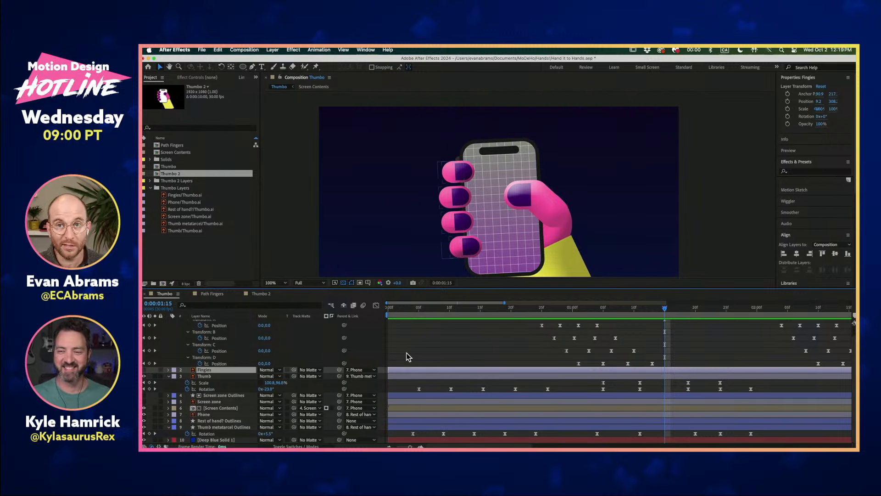
# - Open Thumb's Rotation in the Graph Editor, switch from speed to value graph and examine the curve along the timeline
pyautogui.scroll(-5, 462, 356)
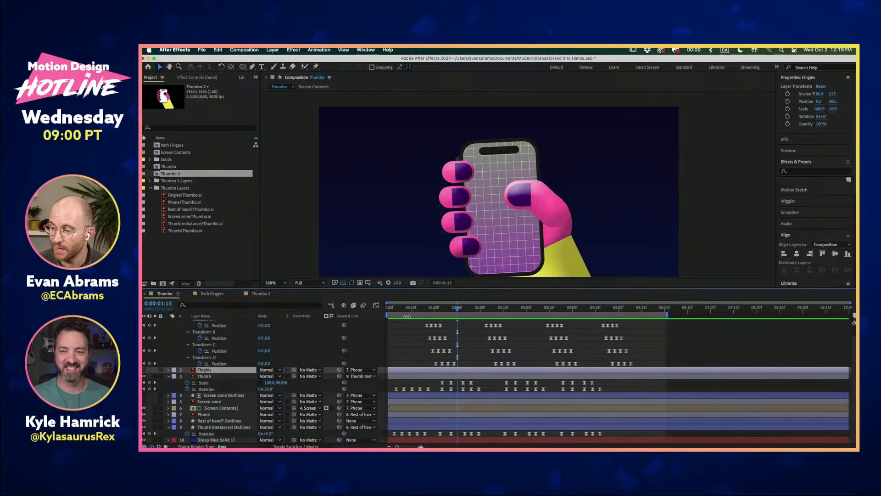
pyautogui.click(242, 388)
pyautogui.hotkey('shift', 'F3')
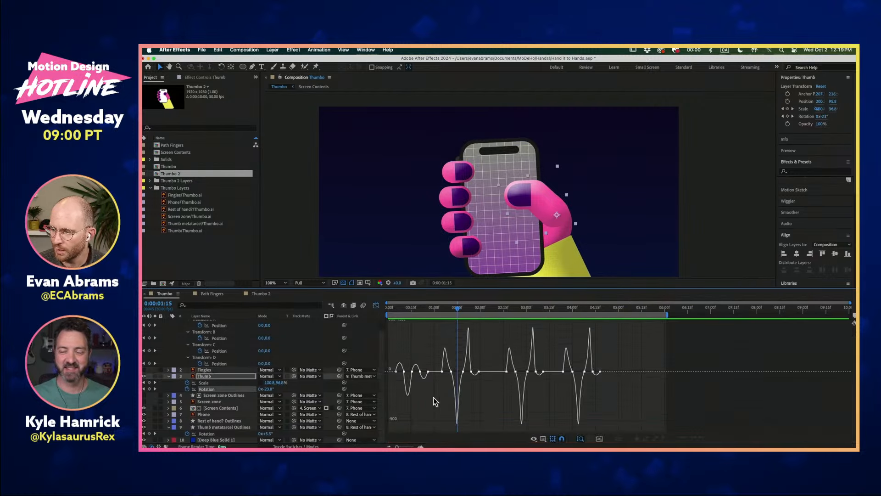
pyautogui.scroll(5, 418, 397)
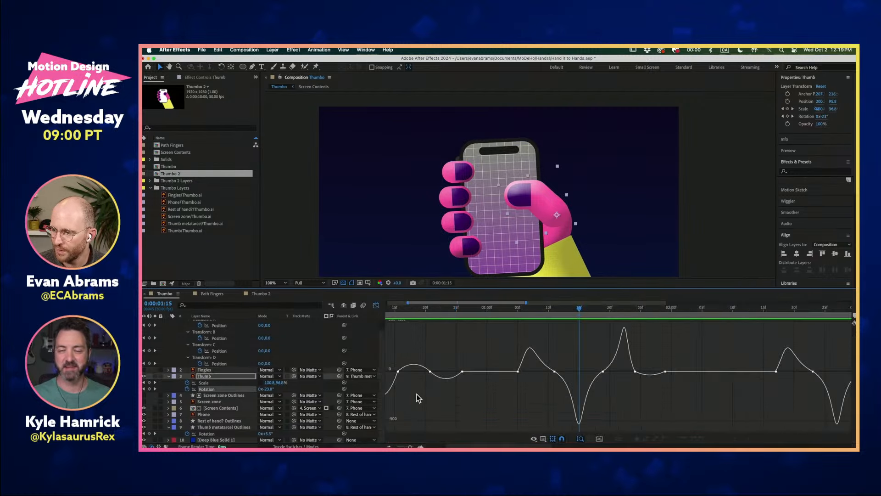
pyautogui.click(543, 439)
pyautogui.click(551, 364)
pyautogui.scroll(-3, 521, 399)
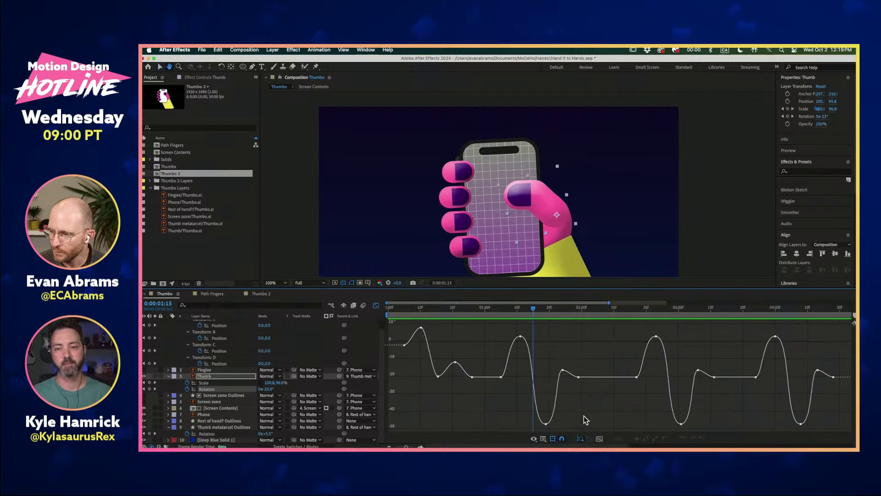
pyautogui.scroll(-3, 471, 387)
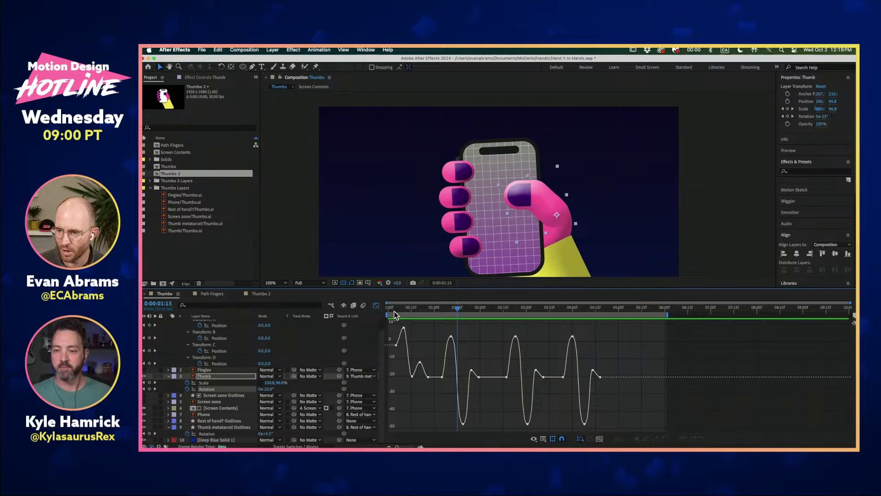
pyautogui.moveTo(394, 308); pyautogui.dragTo(748, 351)
pyautogui.scroll(5, 396, 333)
pyautogui.press('-')
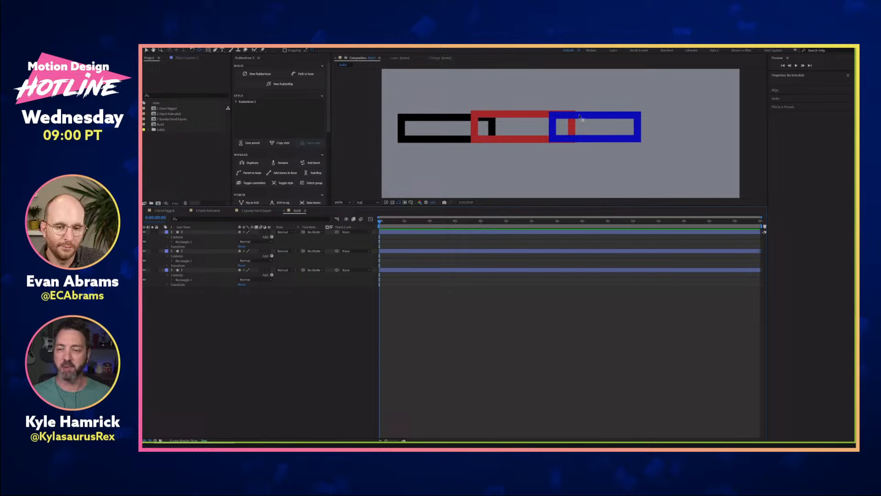
# - In the Build composition, parent the blue rectangle layer to the red one and the red layer to the black one
pyautogui.click(218, 270)
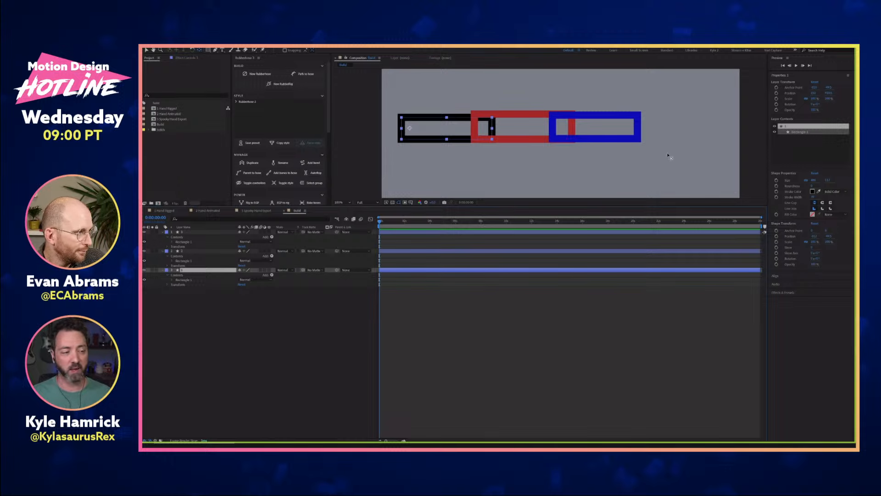
pyautogui.click(200, 251)
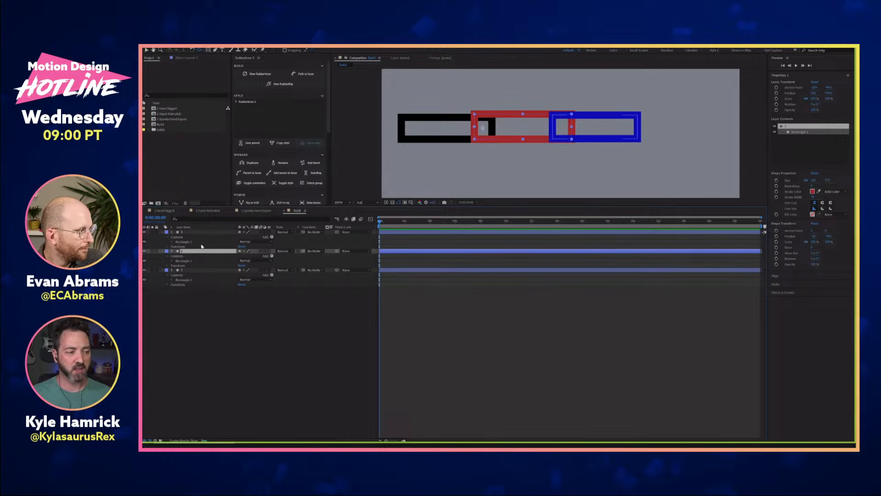
pyautogui.click(201, 233)
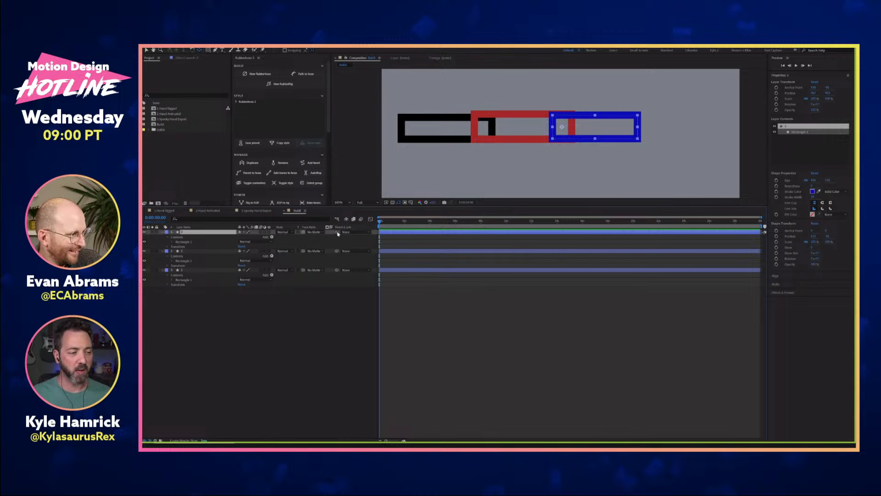
pyautogui.moveTo(337, 232); pyautogui.dragTo(234, 253)
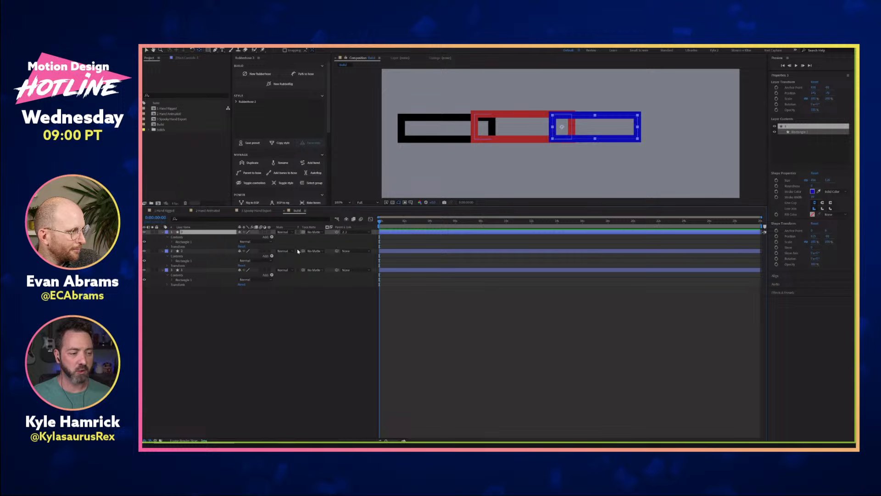
pyautogui.moveTo(336, 251); pyautogui.dragTo(220, 270)
# - Reveal Rotation on all three rectangle layers and bend the chain, tilting black slightly counterclockwise and red and blue clockwise
pyautogui.click(223, 270)
pyautogui.hotkey('ctrl', 'a')
pyautogui.press('r')
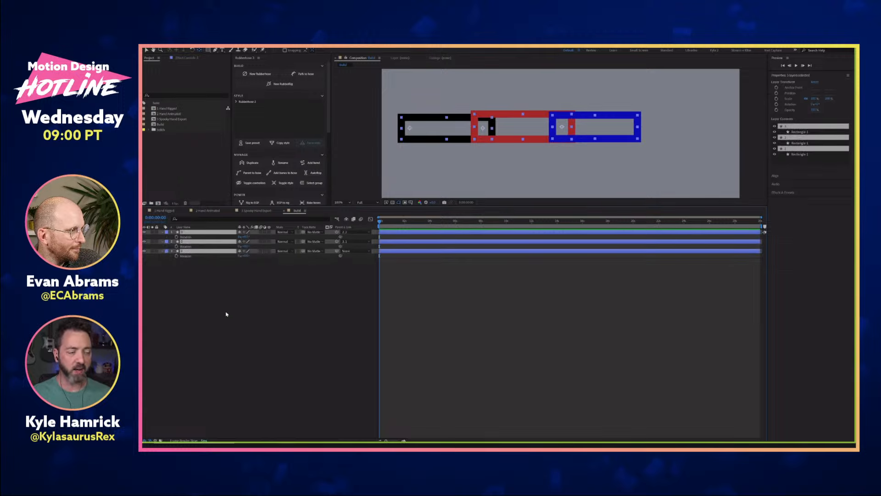
pyautogui.click(231, 310)
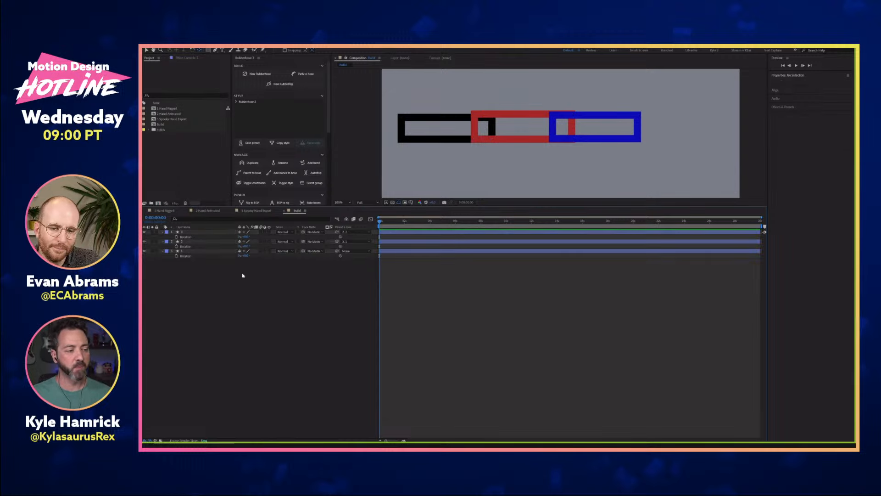
pyautogui.moveTo(243, 255); pyautogui.dragTo(266, 237)
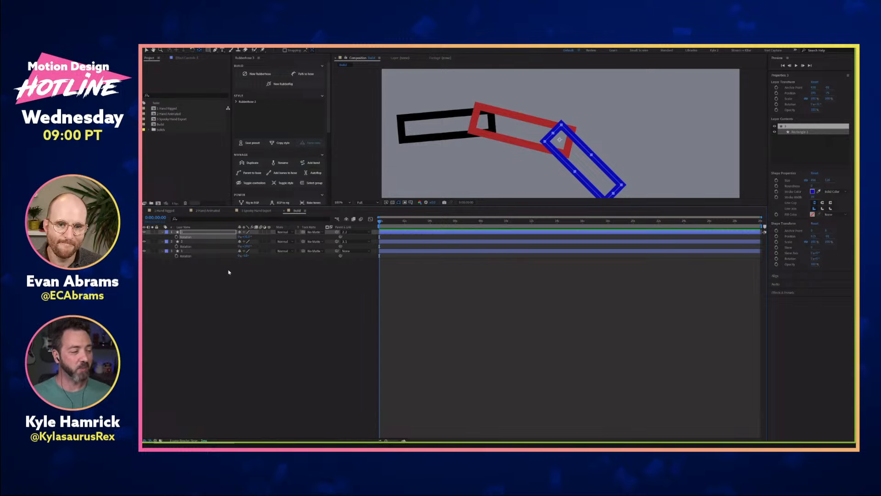
# - Delete all three rectangle layers from the Build composition
pyautogui.moveTo(228, 272); pyautogui.dragTo(201, 234)
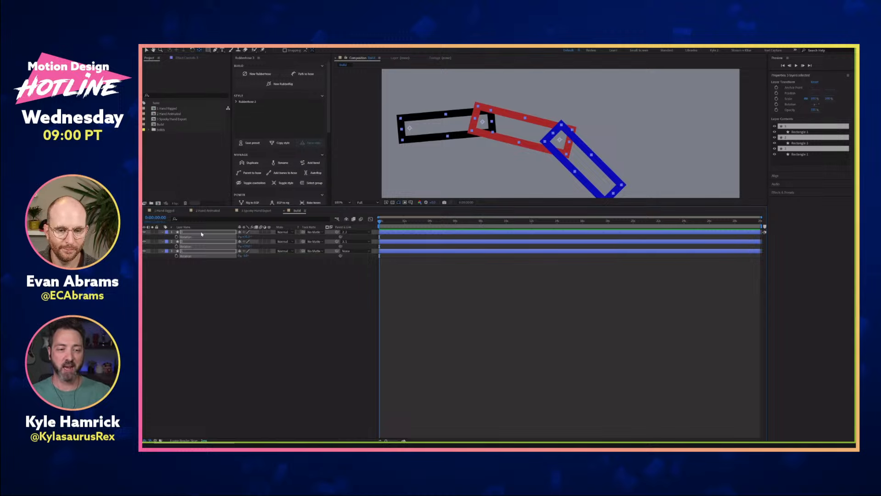
pyautogui.press('Delete')
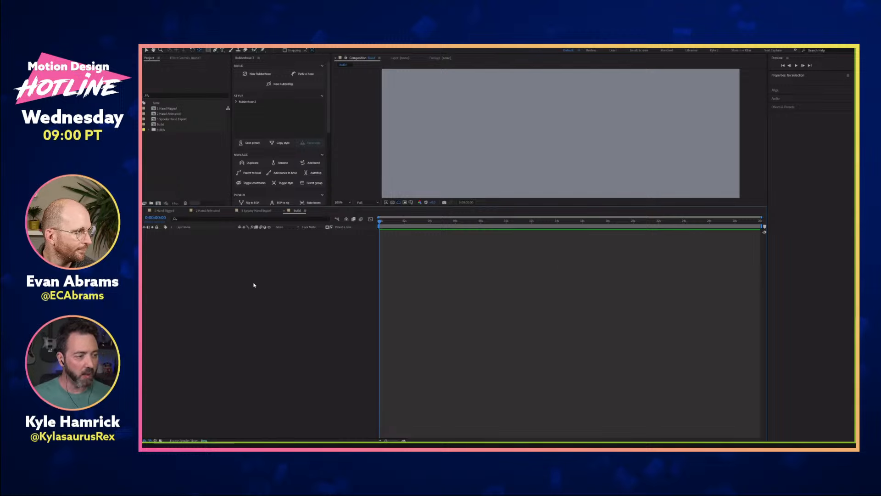
# - Look over the layers of the 1 Hand Rigged composition and return to the empty Build composition
pyautogui.press('v')
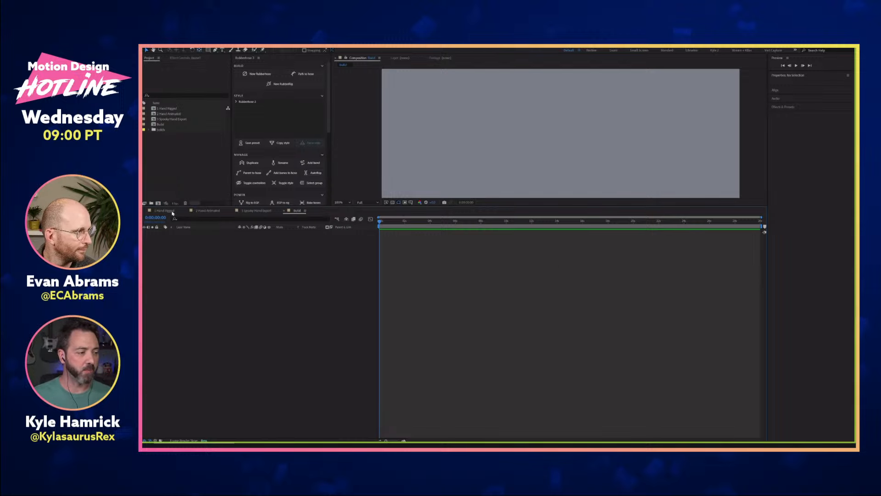
pyautogui.click(176, 211)
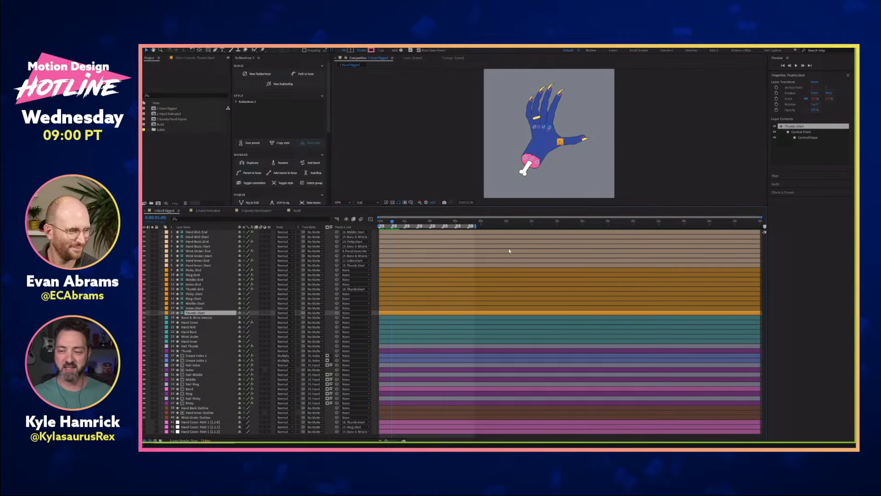
pyautogui.click(297, 211)
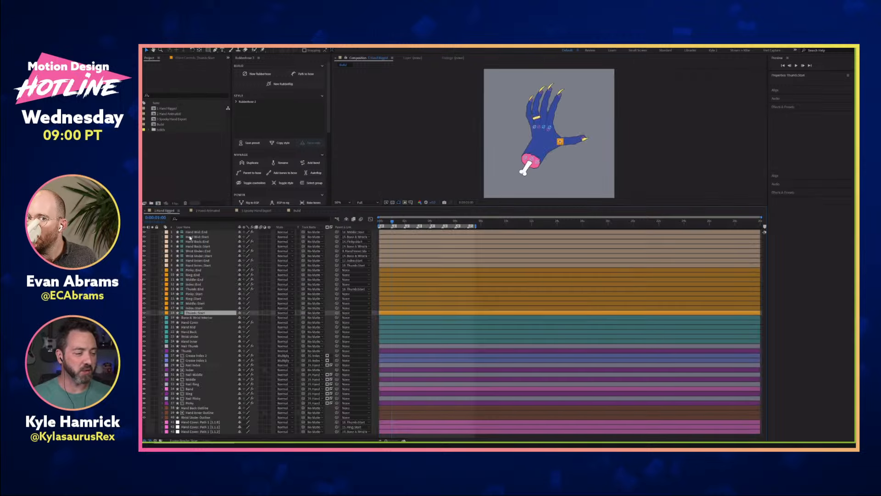
pyautogui.click(168, 211)
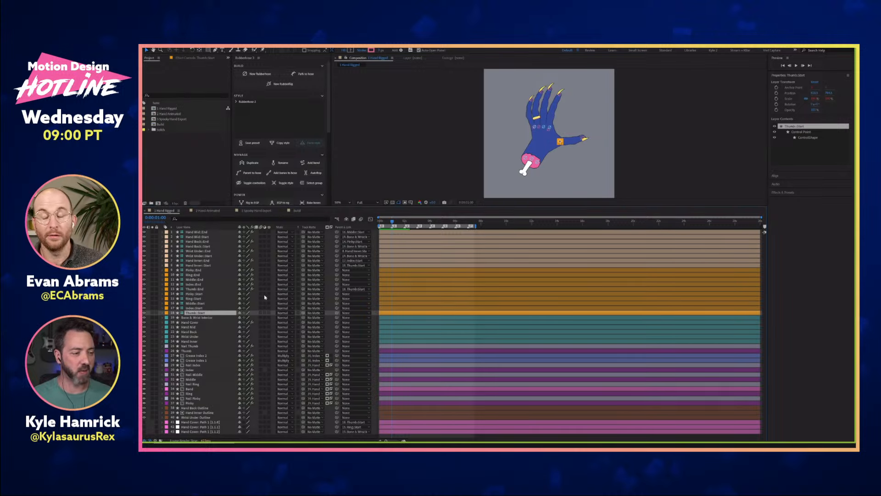
pyautogui.click(296, 211)
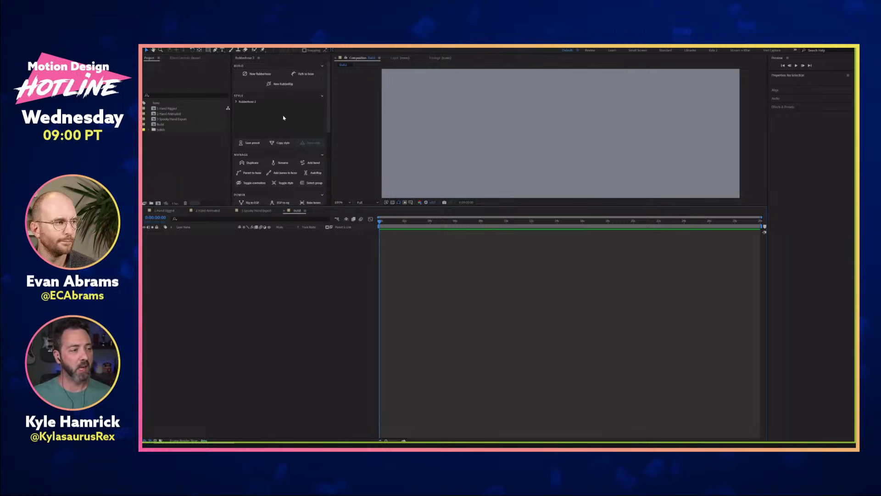
# - Create a new RubberHose named Finger with Start and End controllers in Build, and enlarge the composition view
pyautogui.click(256, 75)
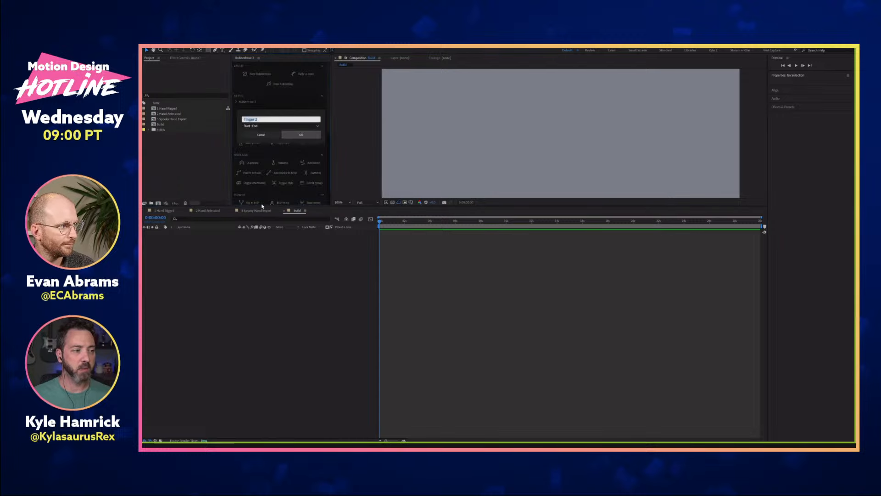
pyautogui.press('Right')
pyautogui.press('BackSpace')
pyautogui.click(287, 134)
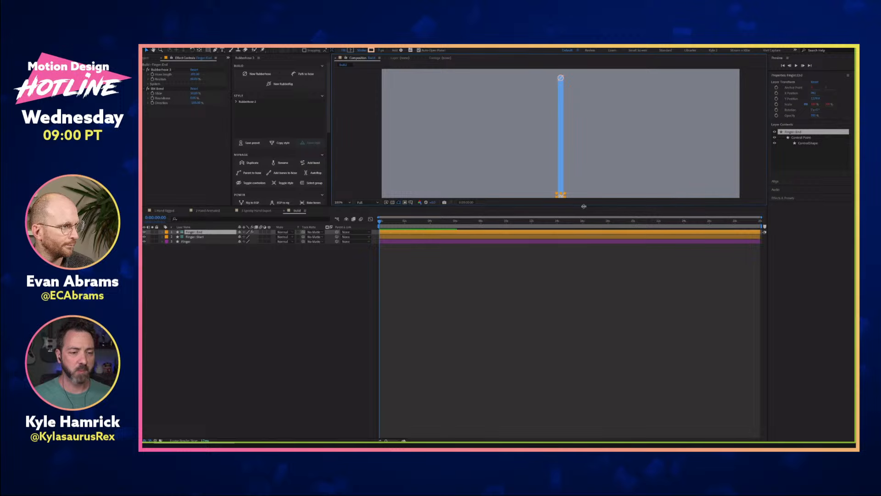
pyautogui.moveTo(584, 207); pyautogui.dragTo(588, 242)
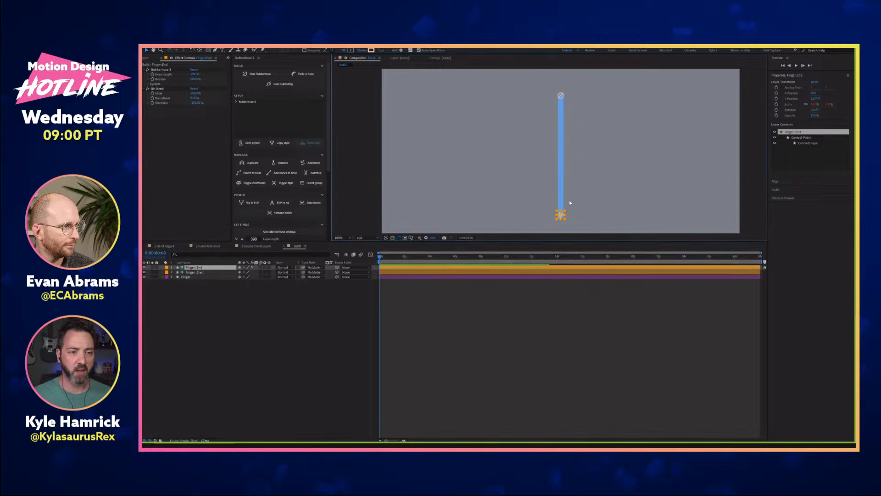
# - Bring the Finger hose's Start and End controllers closer together to bend it, placing End above and slightly right of Start
pyautogui.moveTo(562, 96); pyautogui.dragTo(560, 152)
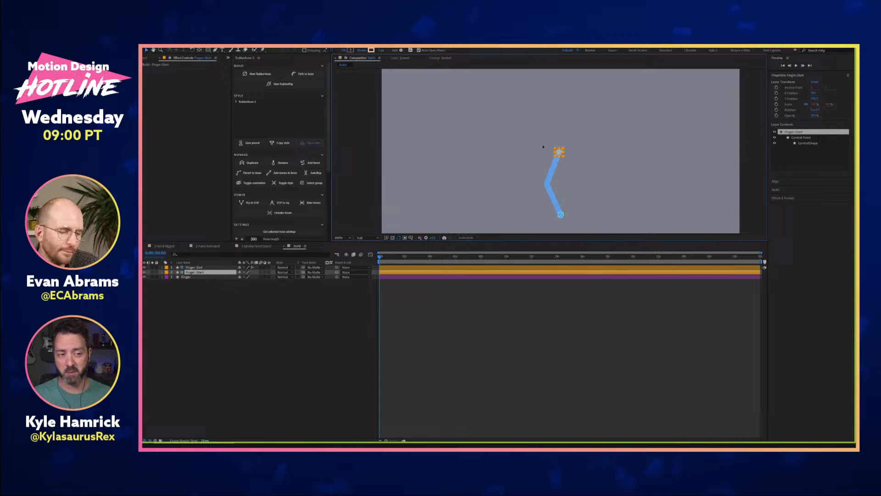
pyautogui.moveTo(551, 163); pyautogui.dragTo(541, 138)
pyautogui.click(556, 209)
pyautogui.moveTo(527, 183); pyautogui.dragTo(542, 146)
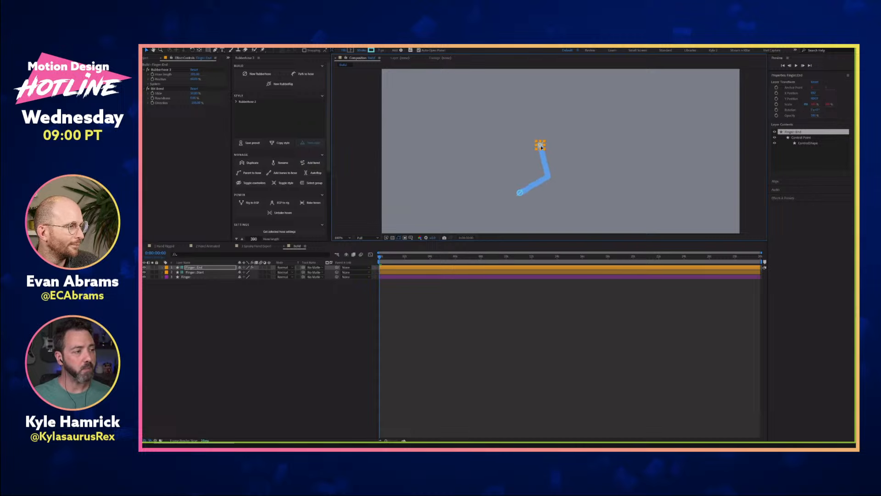
# - Set the hose bend's Direction to 100 and move the End controller farther right of Start to test the flipped bend
pyautogui.click(196, 103)
pyautogui.write('100')
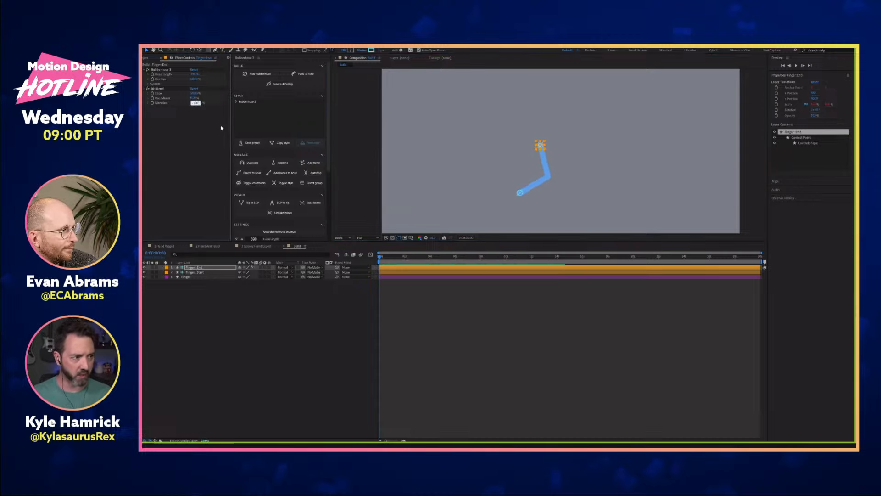
pyautogui.press('Return')
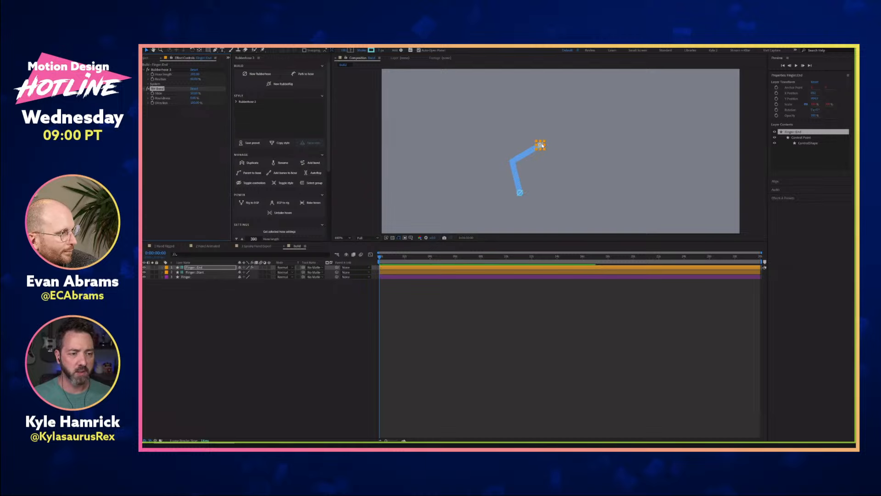
pyautogui.moveTo(542, 145); pyautogui.dragTo(541, 138)
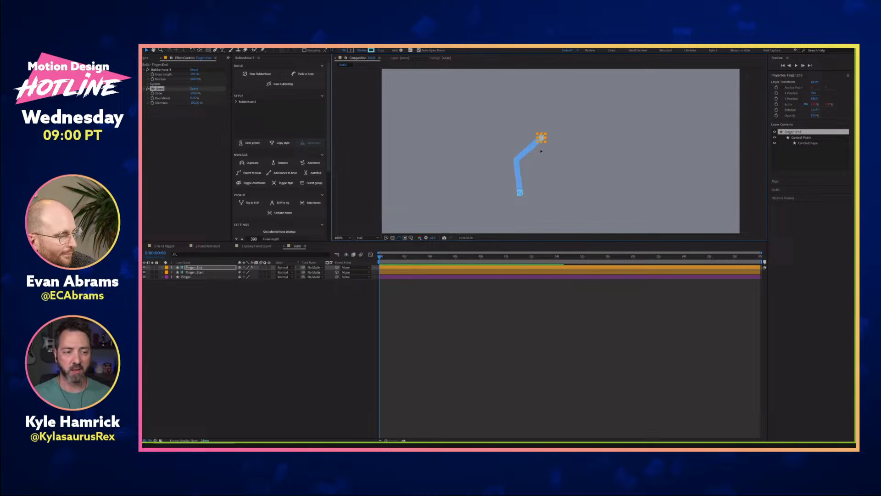
pyautogui.moveTo(540, 150); pyautogui.dragTo(569, 160)
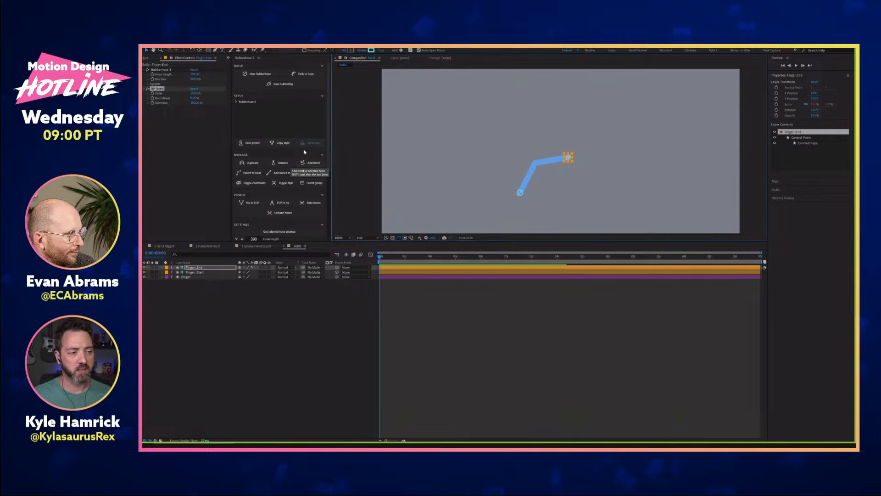
# - Add a second bend to the Finger hose and slide both bends closer to the End controller
pyautogui.click(314, 163)
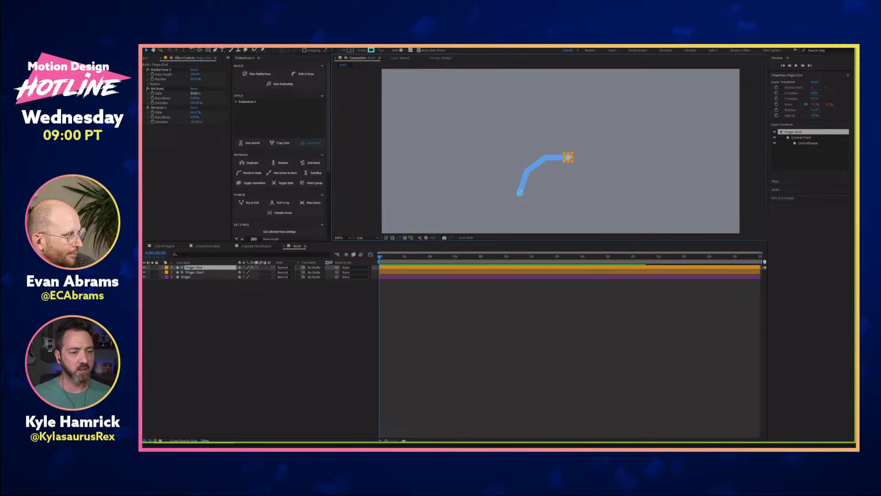
pyautogui.moveTo(195, 93); pyautogui.dragTo(197, 94)
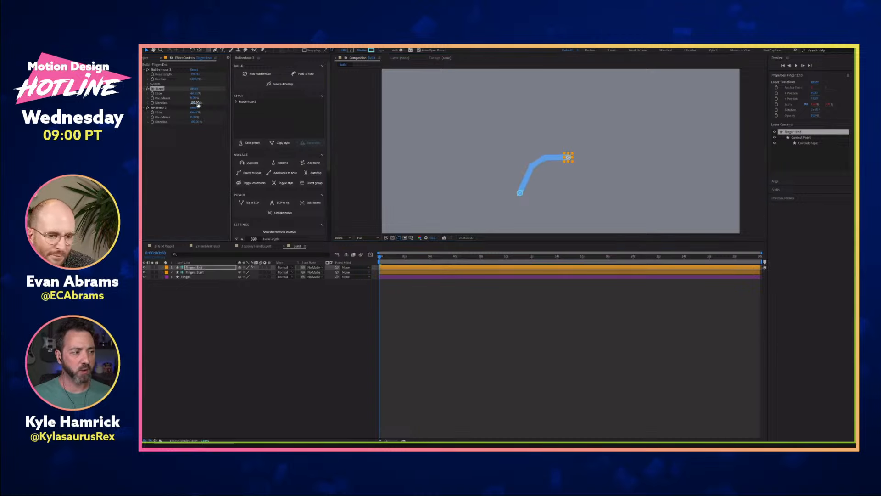
pyautogui.moveTo(195, 112); pyautogui.dragTo(201, 111)
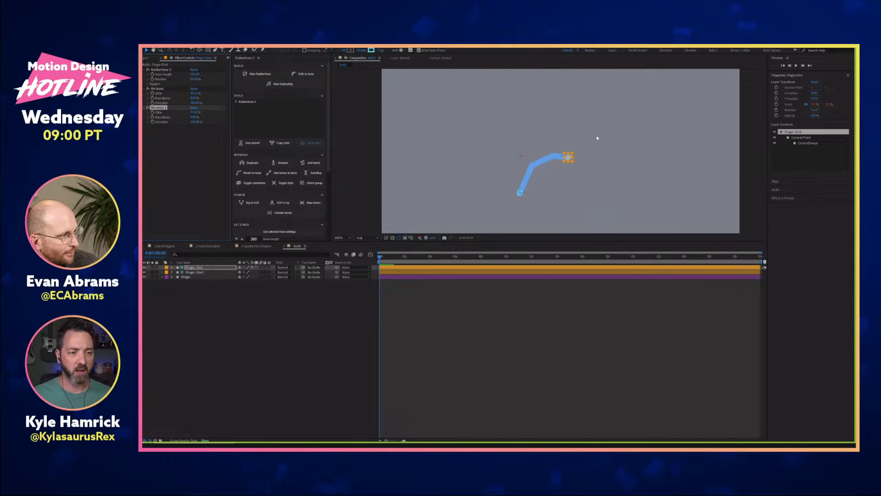
# - Move the End controller around the Start controller to test how the two-bend finger curls and straightens
pyautogui.moveTo(565, 163); pyautogui.dragTo(586, 164)
pyautogui.moveTo(591, 206); pyautogui.dragTo(572, 173)
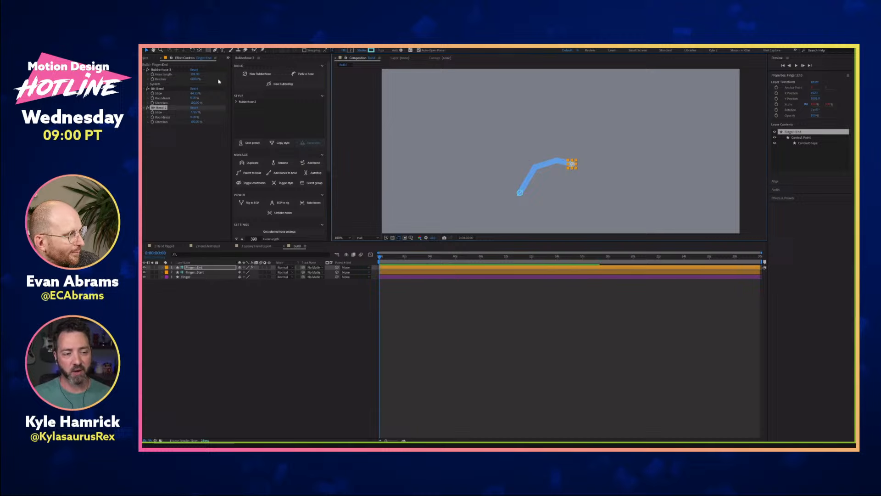
pyautogui.press('.')
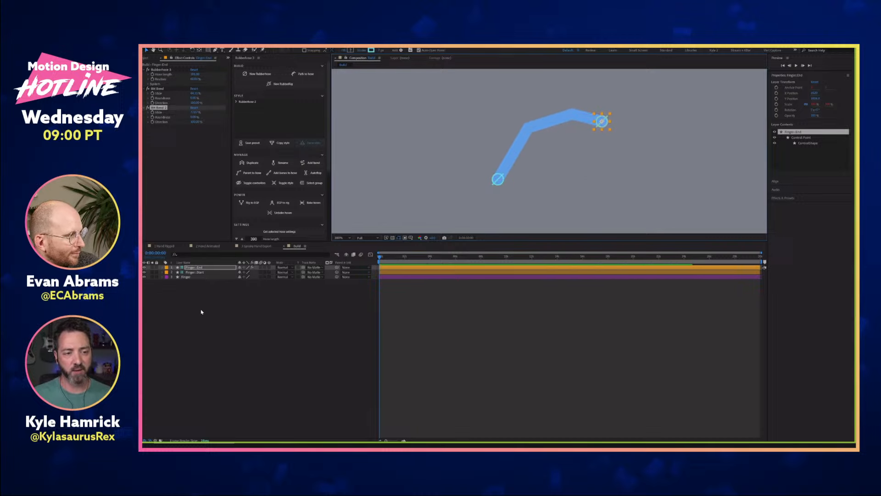
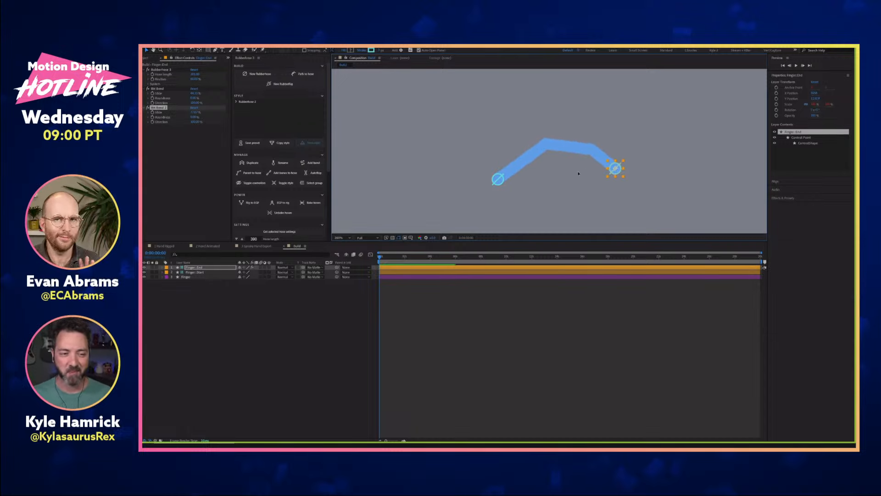
pyautogui.moveTo(604, 176); pyautogui.dragTo(573, 182)
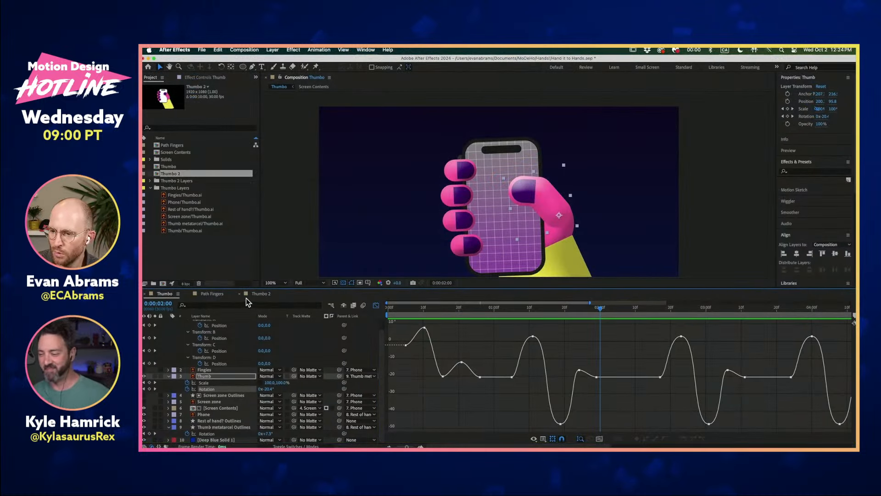
# - Open the Path Fingers composition and preview the waving hand from 0:00:02:05
pyautogui.click(212, 294)
pyautogui.scroll(-2, 403, 186)
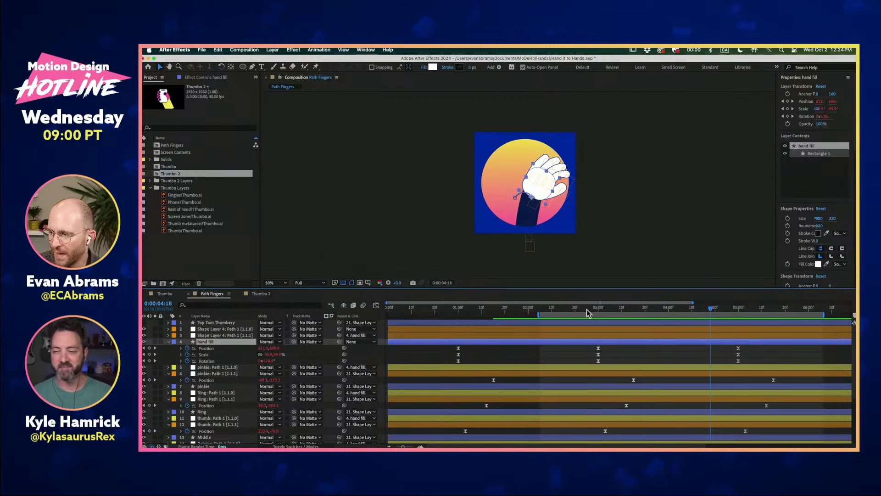
pyautogui.moveTo(586, 308); pyautogui.dragTo(546, 314)
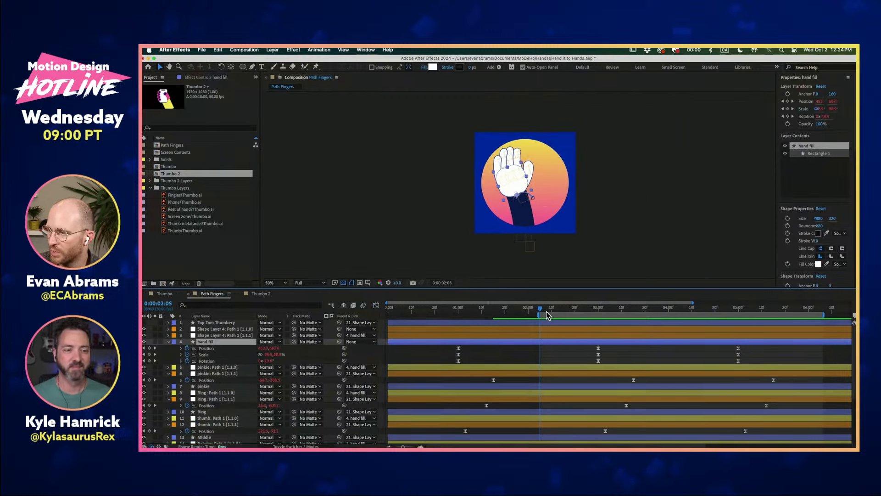
pyautogui.press('space')
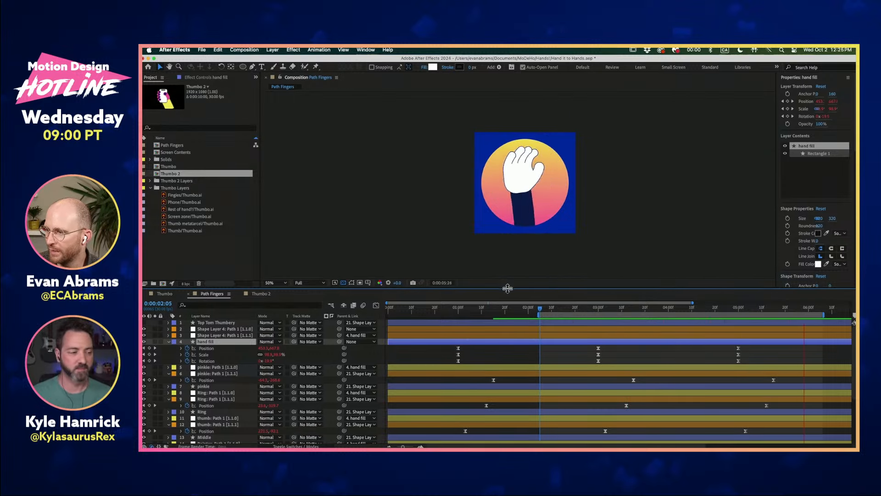
pyautogui.press('space')
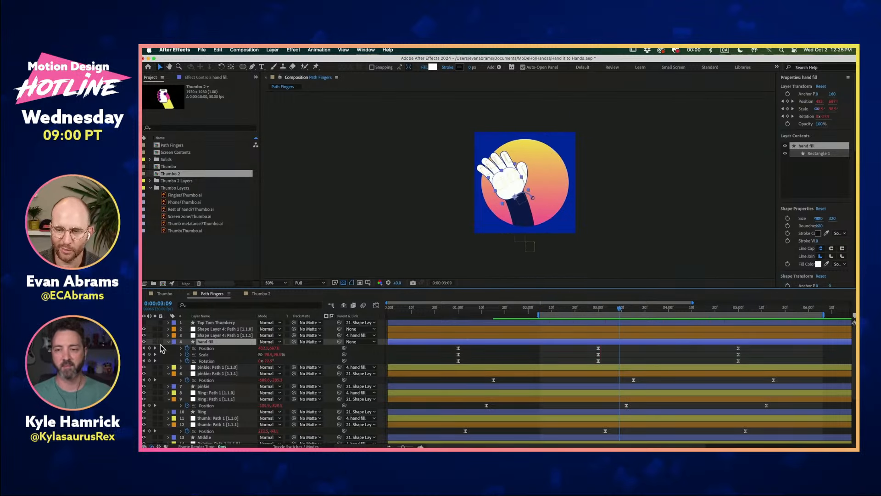
# - Collapse the open properties of all Path Fingers layers and clear the layer selection
pyautogui.press('super+a')
pyautogui.click(169, 342)
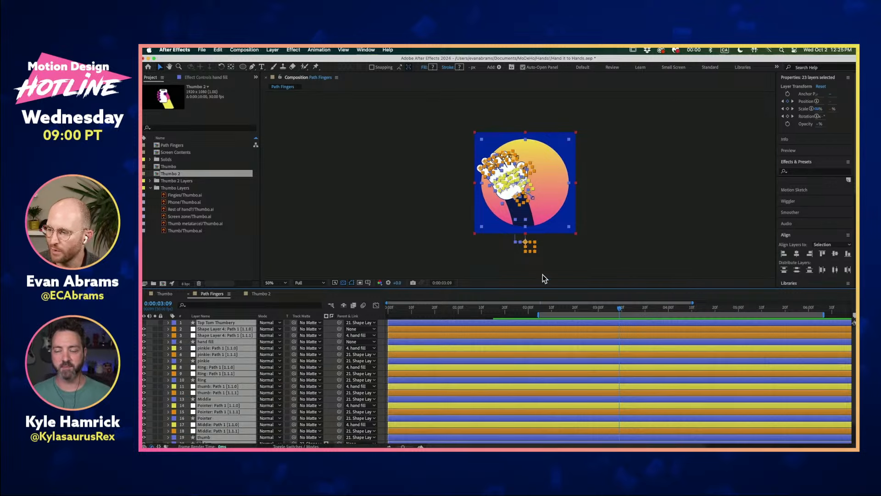
pyautogui.click(602, 242)
pyautogui.click(523, 226)
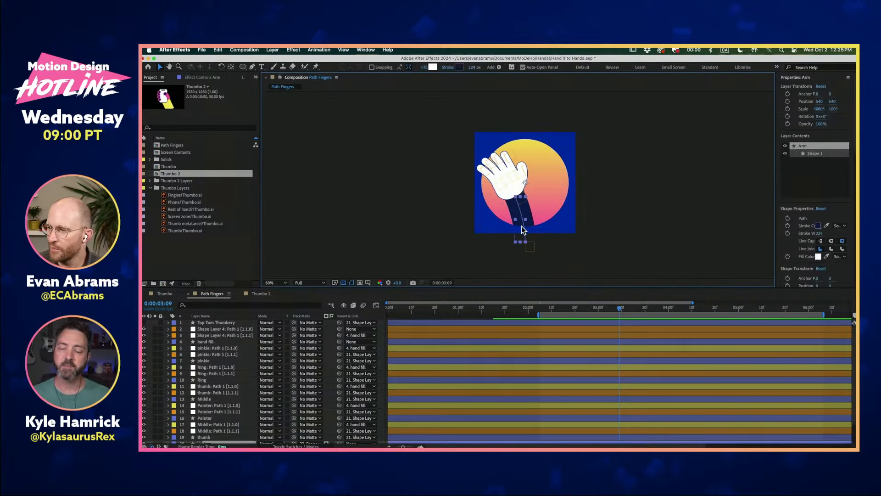
pyautogui.click(604, 179)
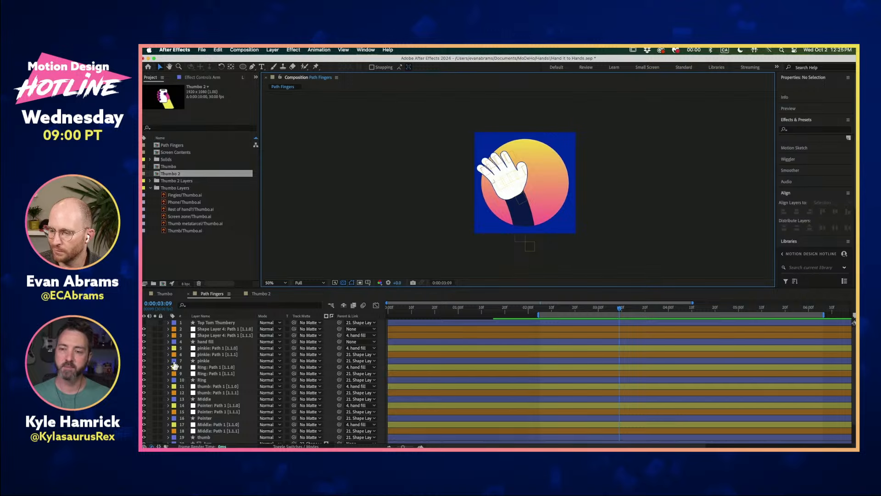
# - Hide the deep blue background solid, the gradient circle and the Arm layer in Path Fingers, leaving the outlined hand visible
pyautogui.scroll(-2, 173, 366)
pyautogui.click(144, 440)
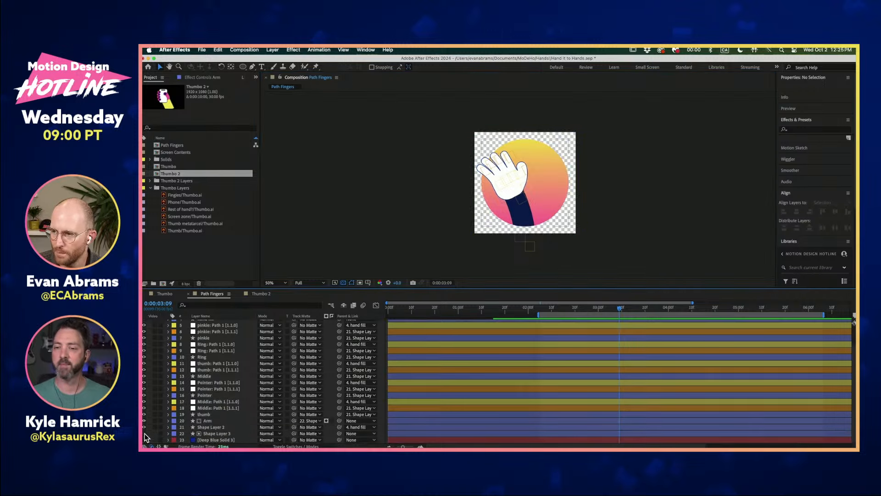
pyautogui.click(144, 433)
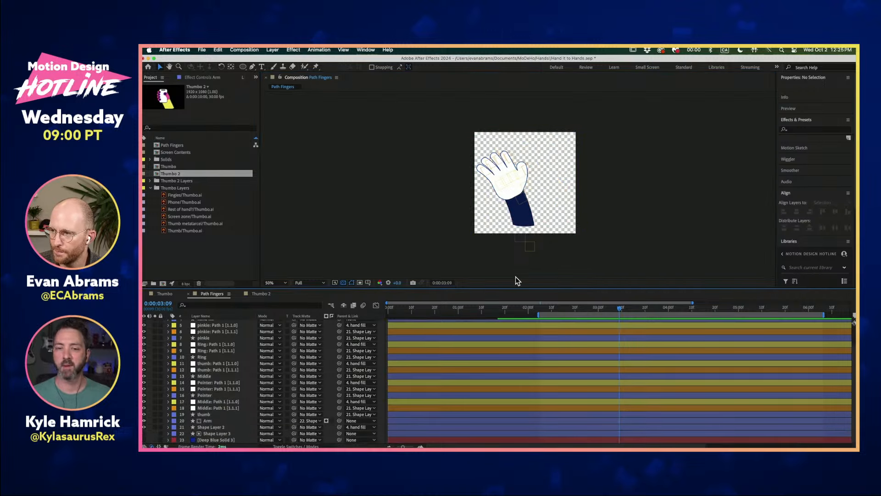
pyautogui.click(144, 426)
pyautogui.click(144, 420)
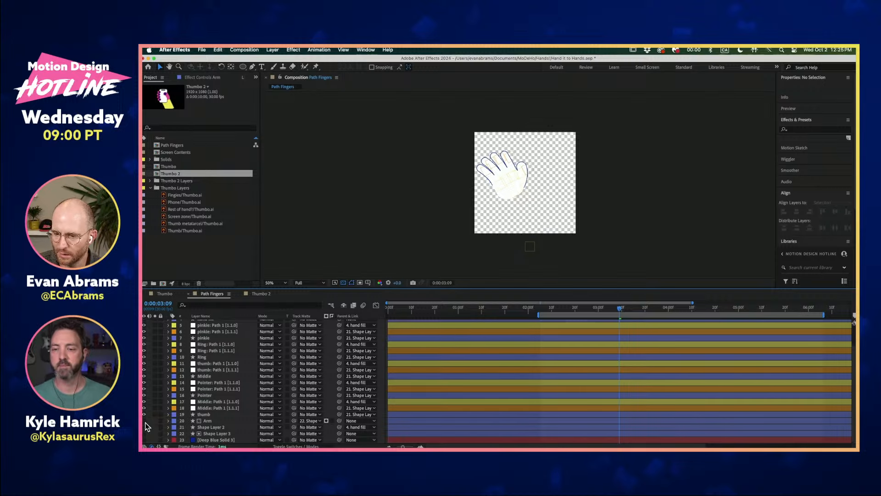
# - Select the hand fill layer and scrub the wave to 0:00:03:27 to examine how the fingers follow the palm
pyautogui.scroll(2, 505, 184)
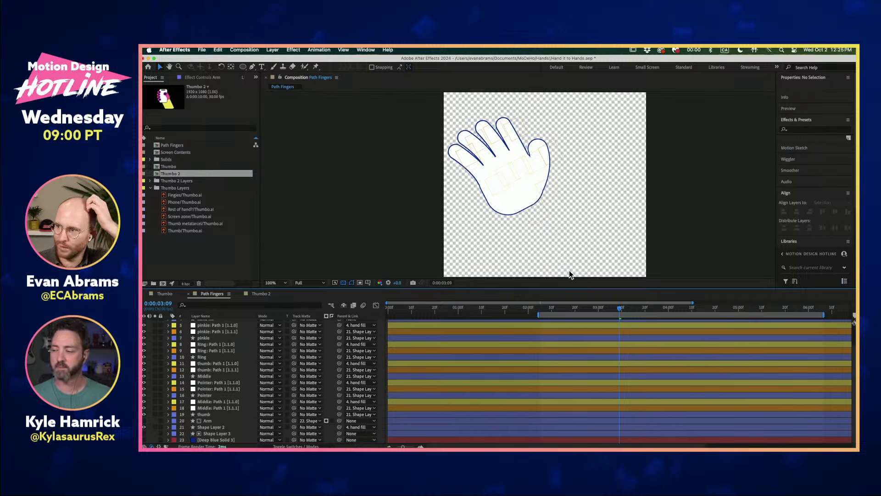
pyautogui.click(510, 205)
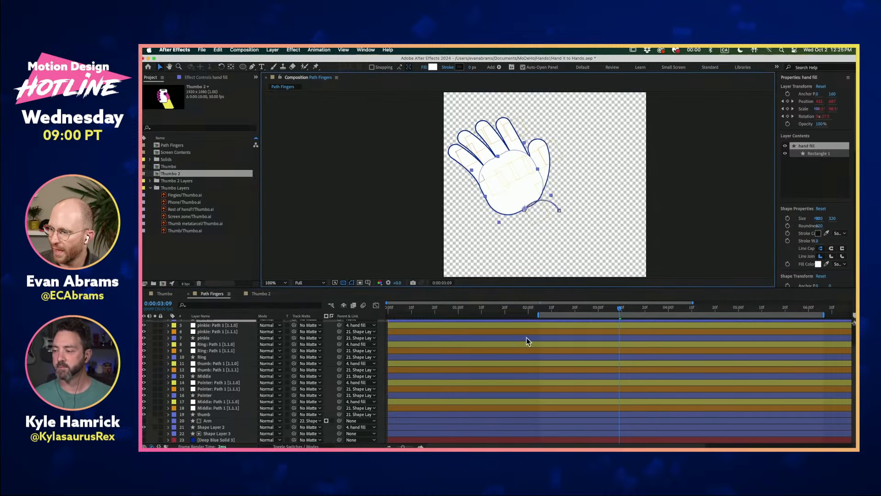
pyautogui.scroll(2, 571, 337)
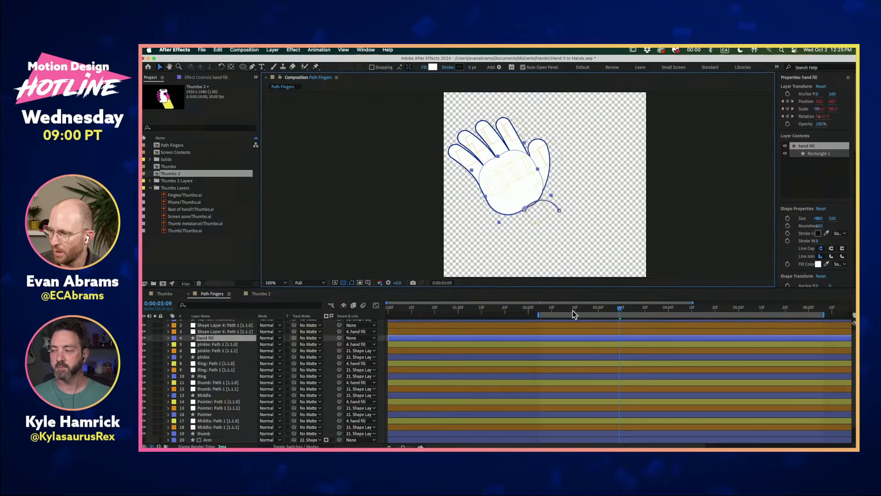
pyautogui.moveTo(571, 310); pyautogui.dragTo(661, 309)
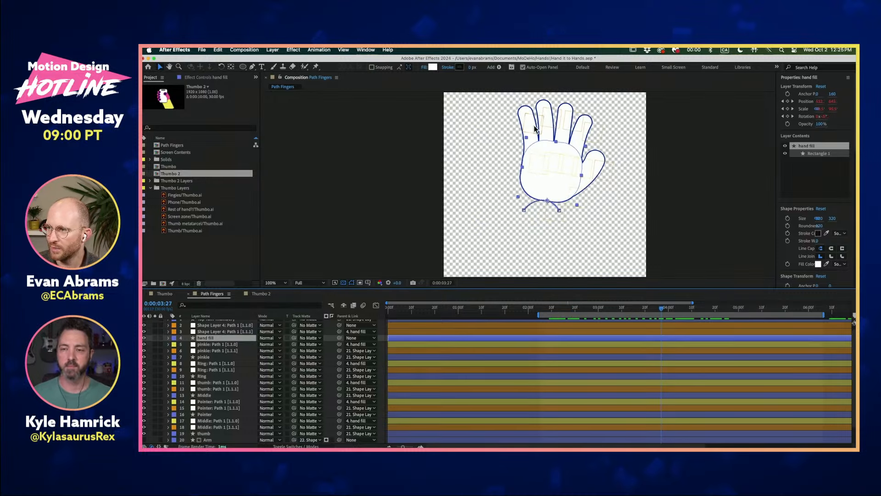
# - Try bending the pinkie by moving its fingertip null out to the side, and undo the move
pyautogui.moveTo(534, 126); pyautogui.dragTo(488, 152)
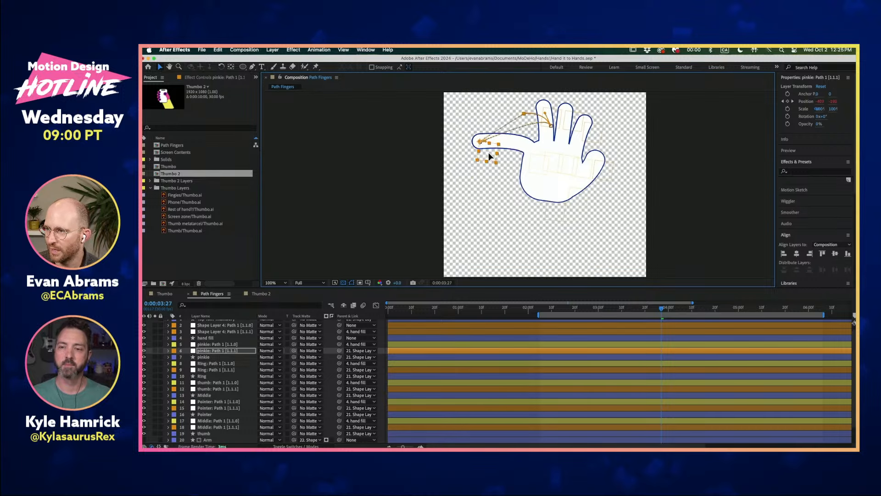
pyautogui.press('super+z')
# - Open the Create Nulls From Paths script and dock it beneath the project list, resized so all three of its options fit
pyautogui.click(365, 49)
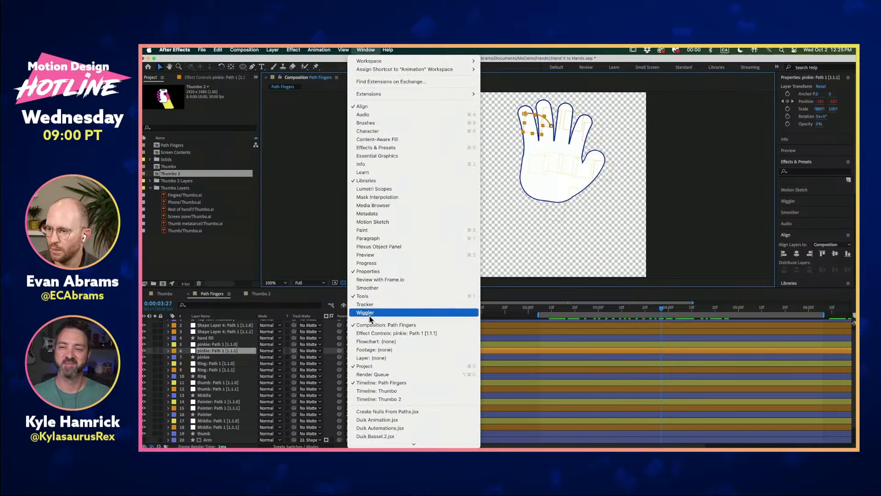
pyautogui.click(371, 412)
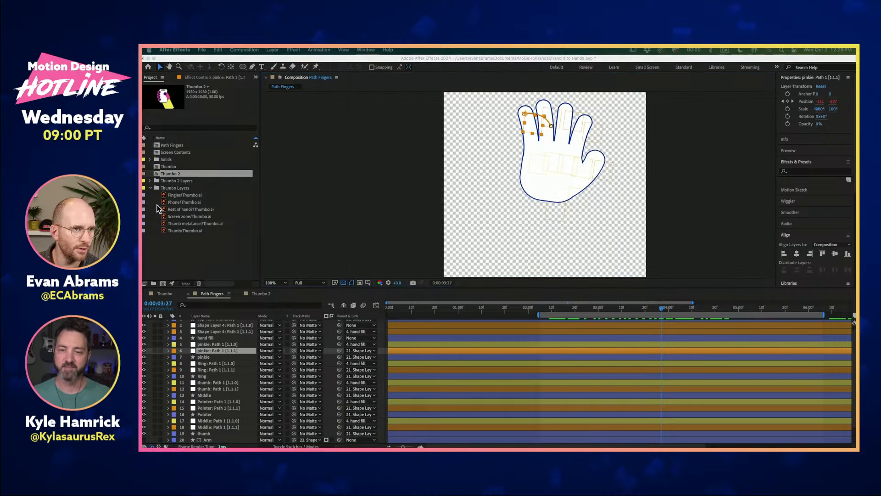
pyautogui.moveTo(286, 133); pyautogui.dragTo(208, 278)
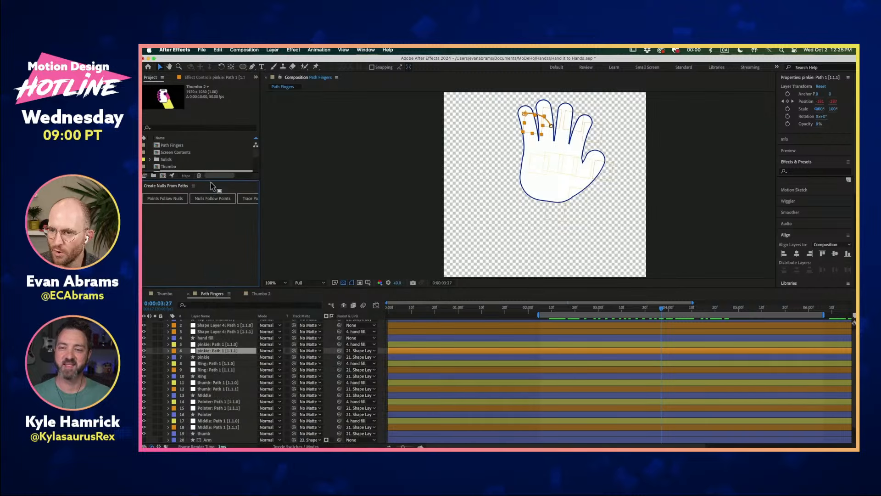
pyautogui.moveTo(211, 184); pyautogui.dragTo(217, 235)
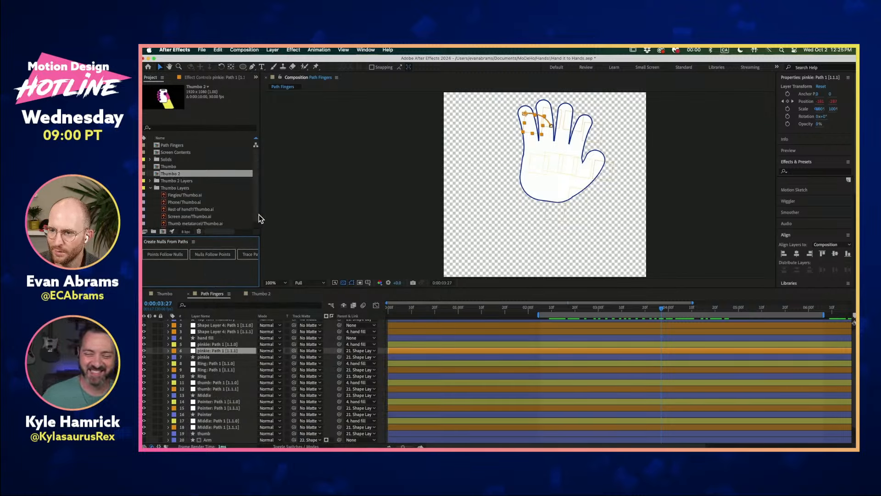
pyautogui.moveTo(259, 213); pyautogui.dragTo(332, 215)
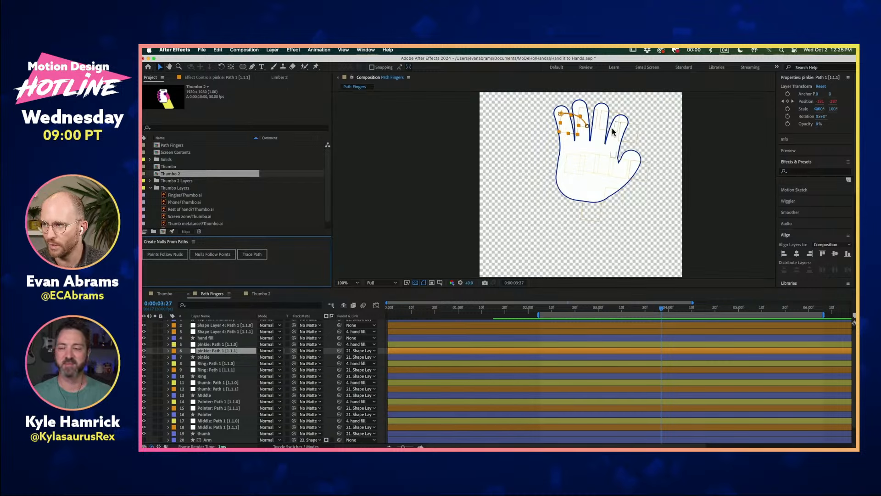
# - Collapse the Thumbo Layers folder and create a 1080 x 1080 composition at 30 fps with a 10-second duration
pyautogui.click(418, 209)
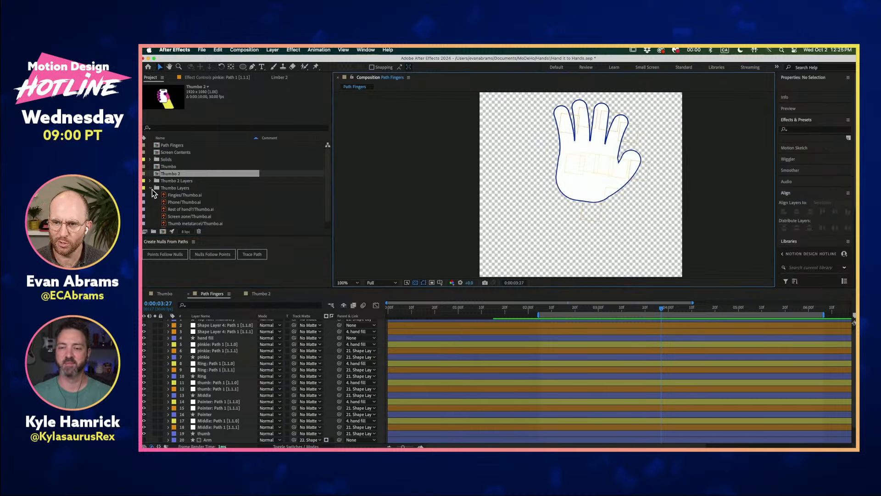
pyautogui.click(150, 188)
pyautogui.click(161, 222)
pyautogui.click(162, 231)
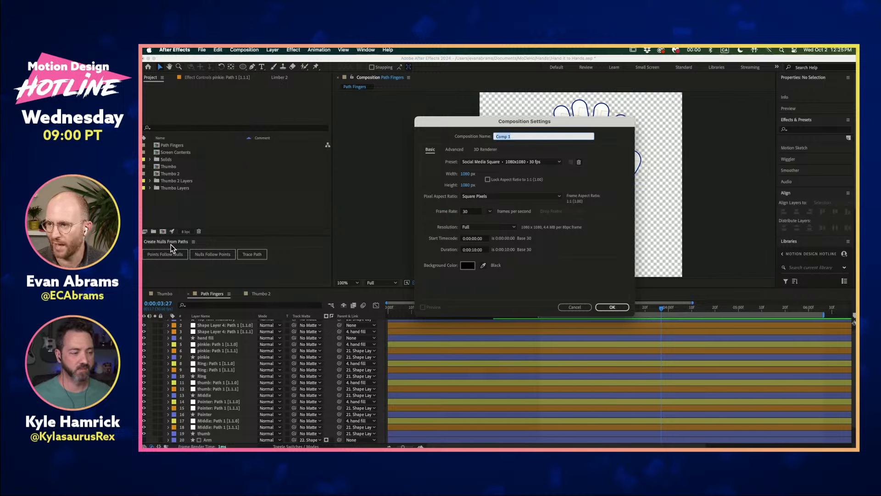
pyautogui.press('Return')
# - Add a circle shape layer for the palm with a size of 390 x 390 and a 12 px stroke
pyautogui.scroll(-2, 538, 265)
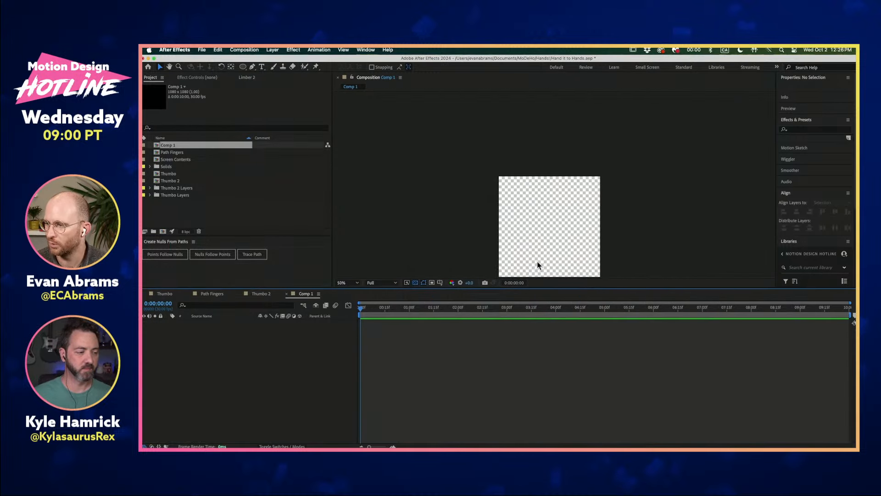
pyautogui.doubleClick(243, 67)
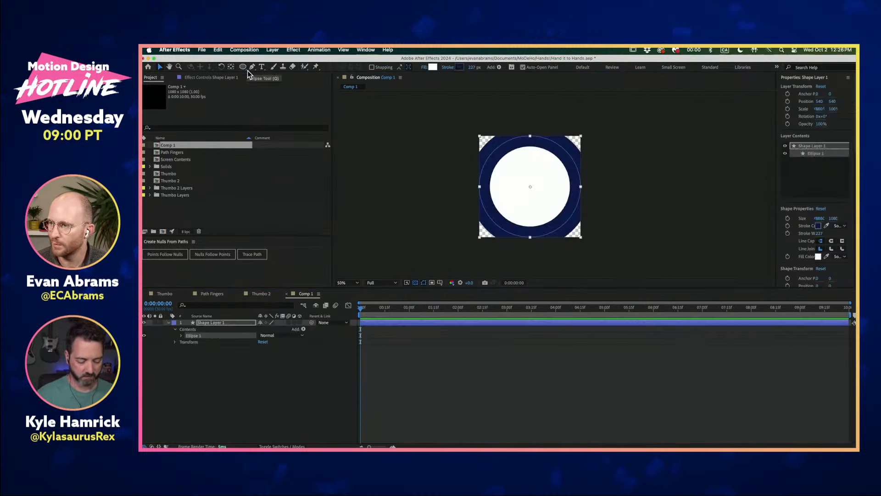
pyautogui.press('u')
pyautogui.press('u')
pyautogui.moveTo(278, 348); pyautogui.dragTo(246, 347)
pyautogui.moveTo(472, 68); pyautogui.dragTo(415, 73)
pyautogui.scroll(2, 541, 147)
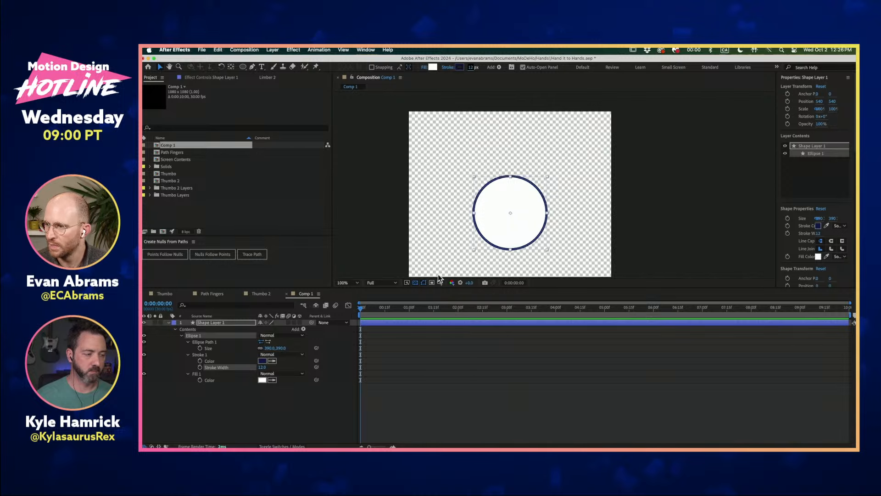
# - Draw a straight vertical two-point path on a new shape layer, rising from the circle's upper-left edge
pyautogui.click(455, 389)
pyautogui.press('g')
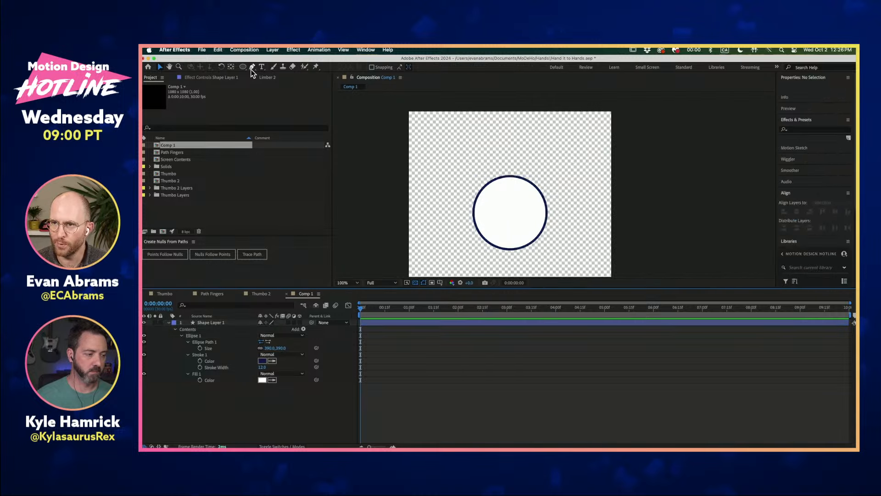
pyautogui.click(477, 201)
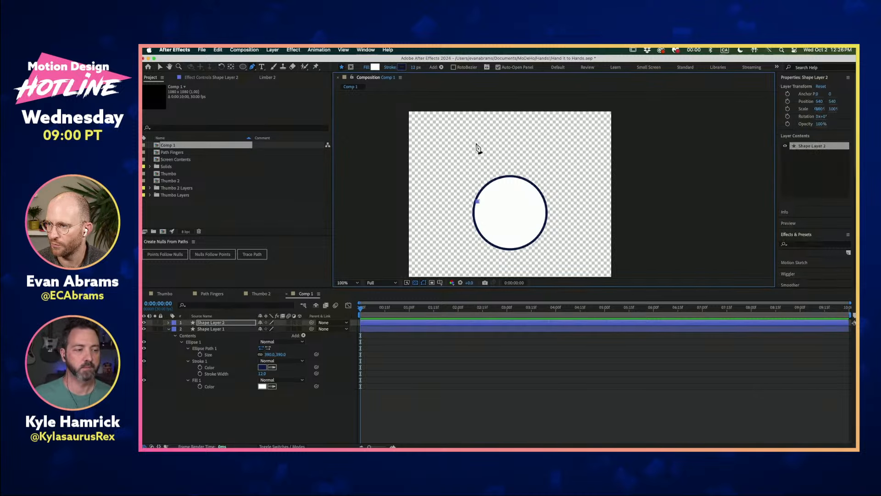
pyautogui.click(478, 142)
pyautogui.press('v')
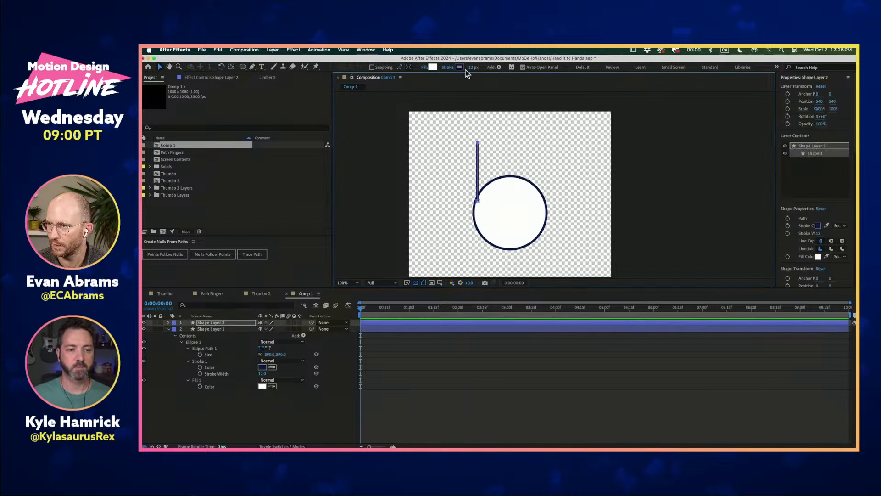
# - Set the vertical line's stroke width to 83 px and its fill to none
pyautogui.click(471, 67)
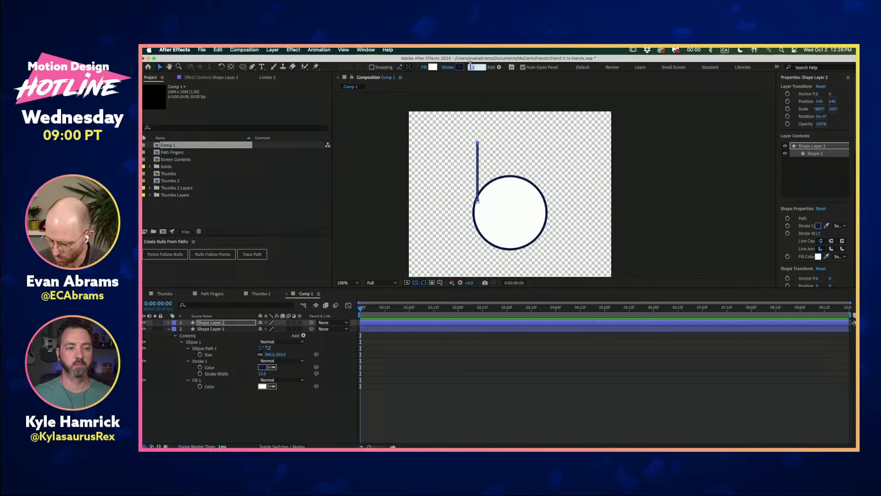
pyautogui.write('60')
pyautogui.press('Return')
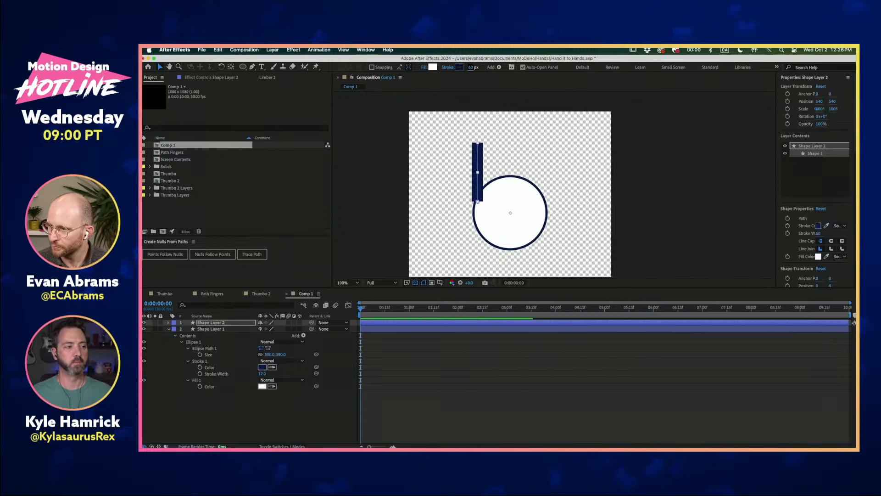
pyautogui.moveTo(474, 68); pyautogui.dragTo(477, 72)
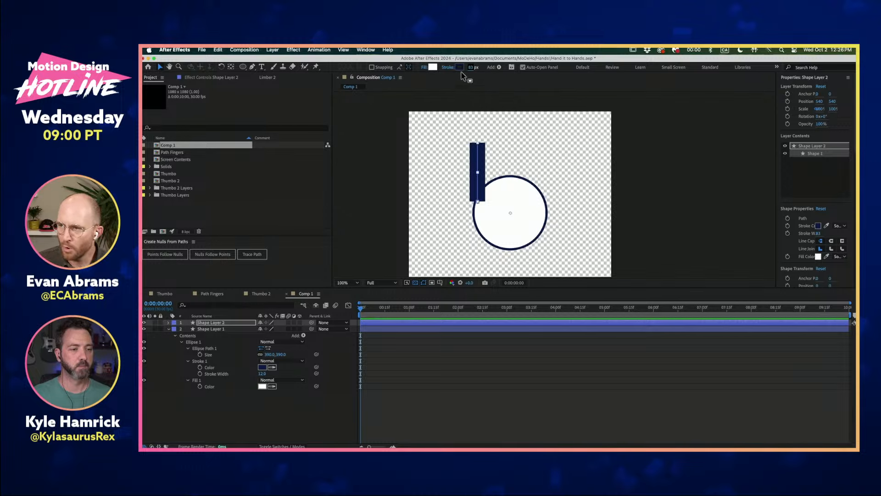
pyautogui.press('.')
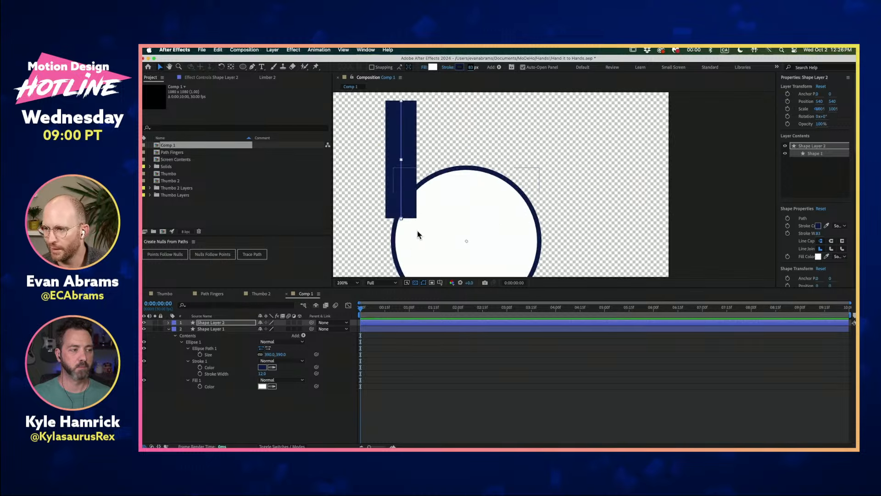
pyautogui.click(425, 67)
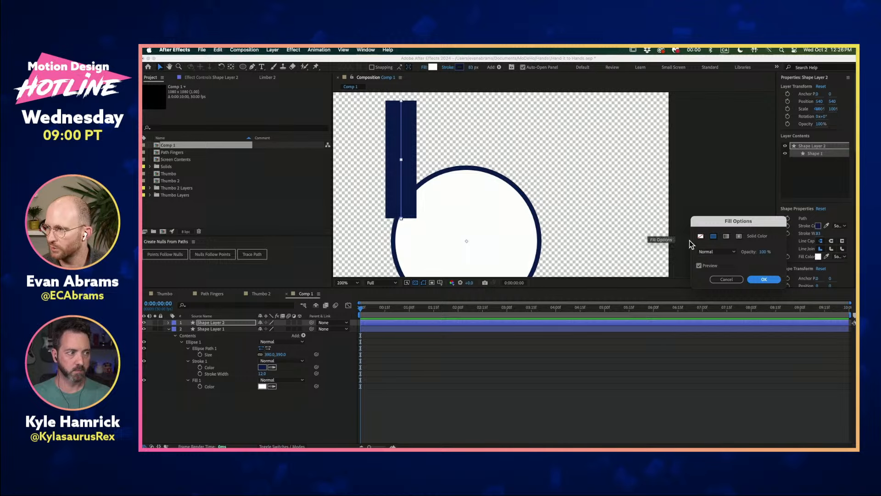
pyautogui.click(701, 236)
pyautogui.press('Return')
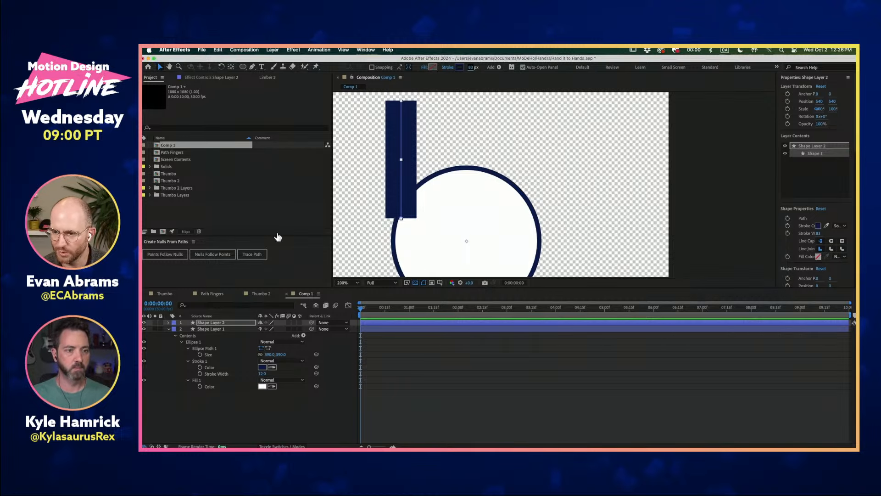
# - Duplicate the vertical line's stroke within Shape Layer 2 and set the copy's width to 96
pyautogui.press('u')
pyautogui.press('u')
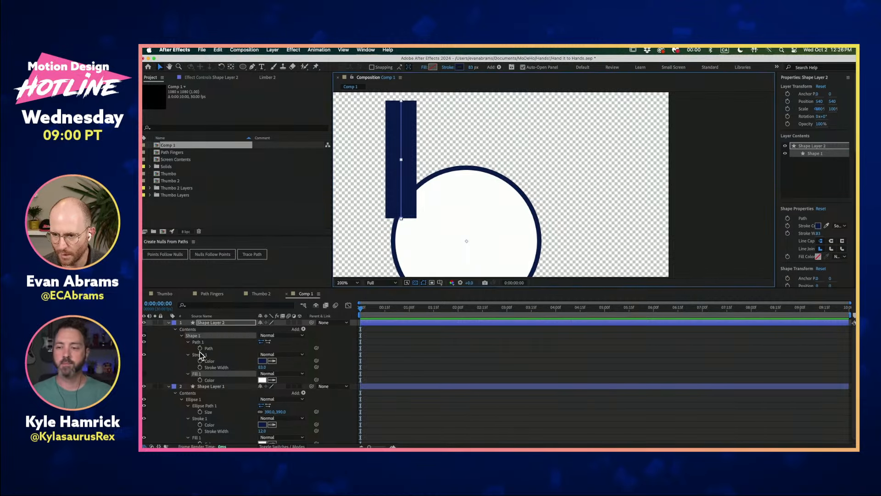
pyautogui.click(210, 355)
pyautogui.press('super+d')
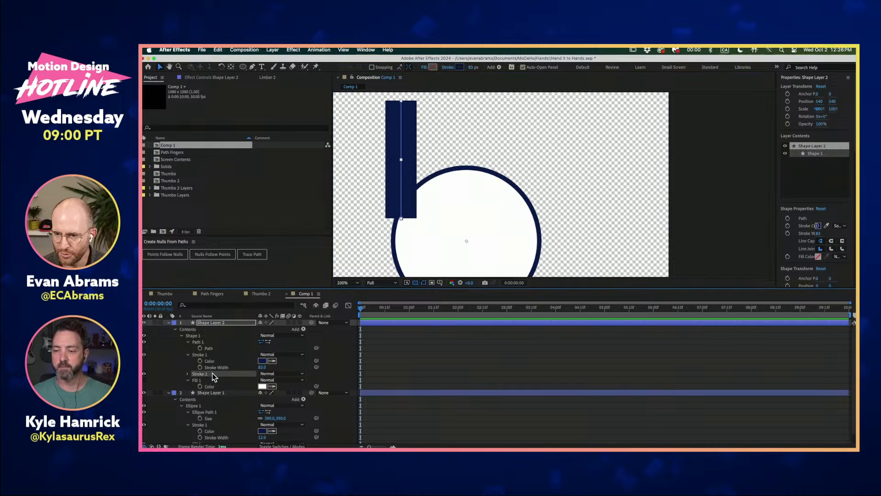
pyautogui.click(188, 374)
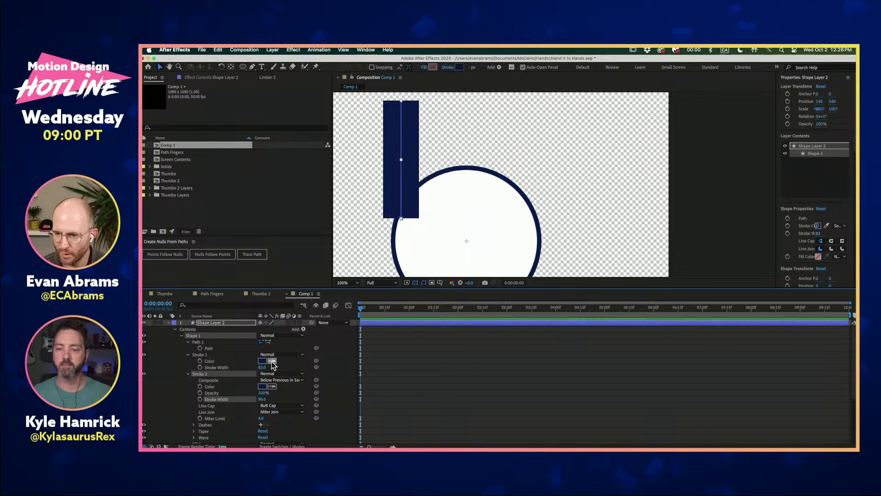
# - Sample the circle's white fill as the finger's Stroke 1 color and set Stroke 2's line cap to Round Cap
pyautogui.click(426, 241)
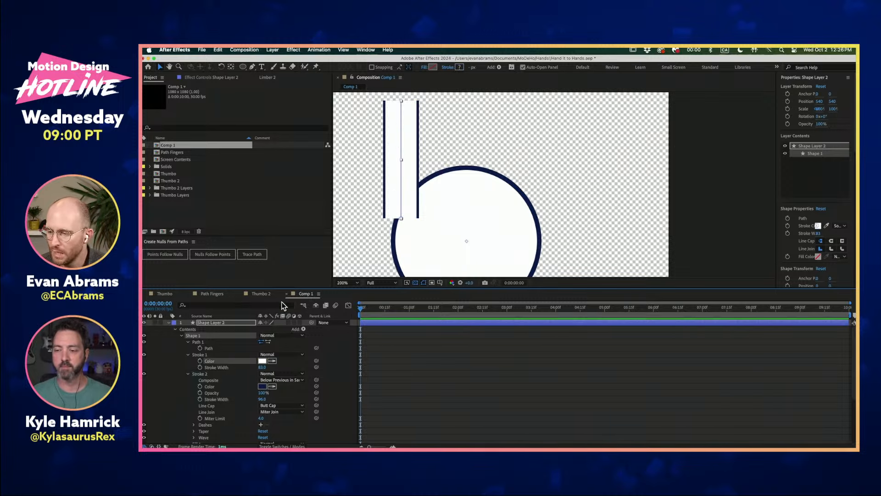
pyautogui.click(213, 375)
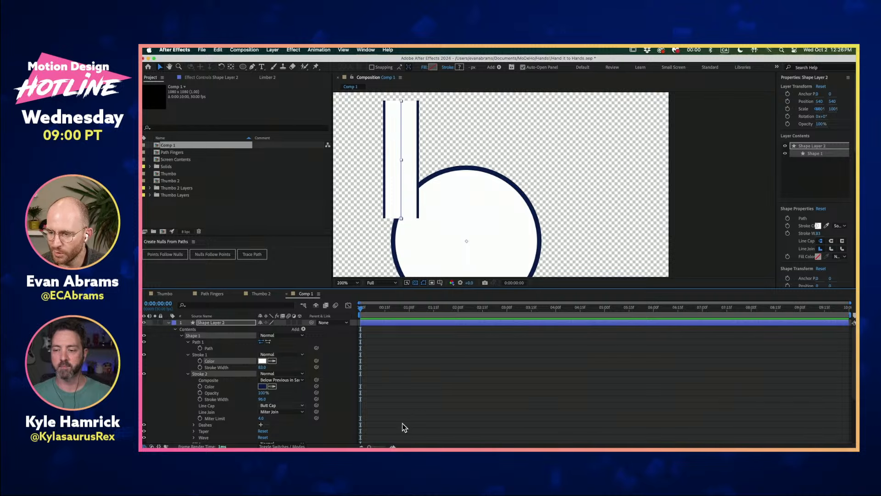
pyautogui.click(288, 405)
pyautogui.click(288, 422)
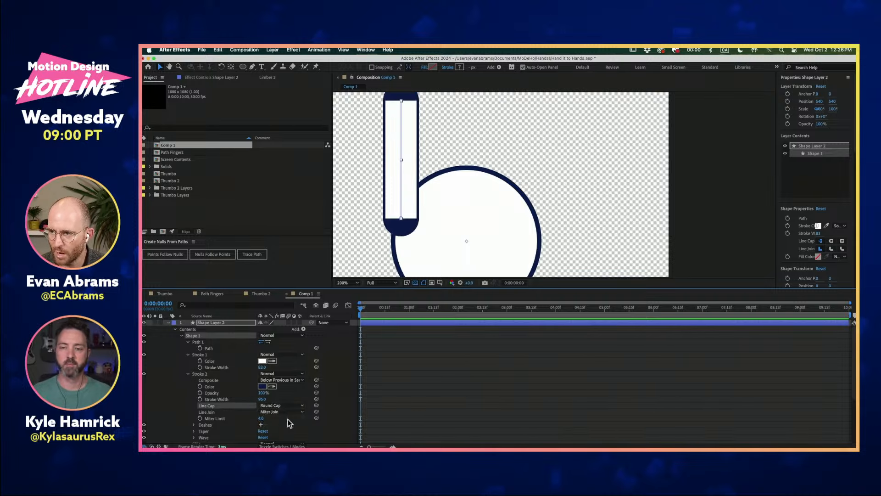
# - Set the line cap of the finger's Stroke 1 to Round Cap
pyautogui.click(332, 358)
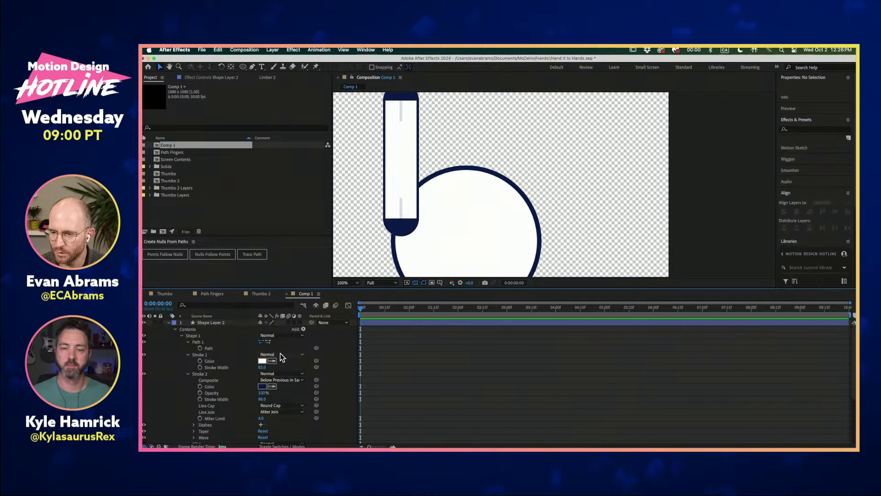
pyautogui.click(188, 356)
pyautogui.click(281, 386)
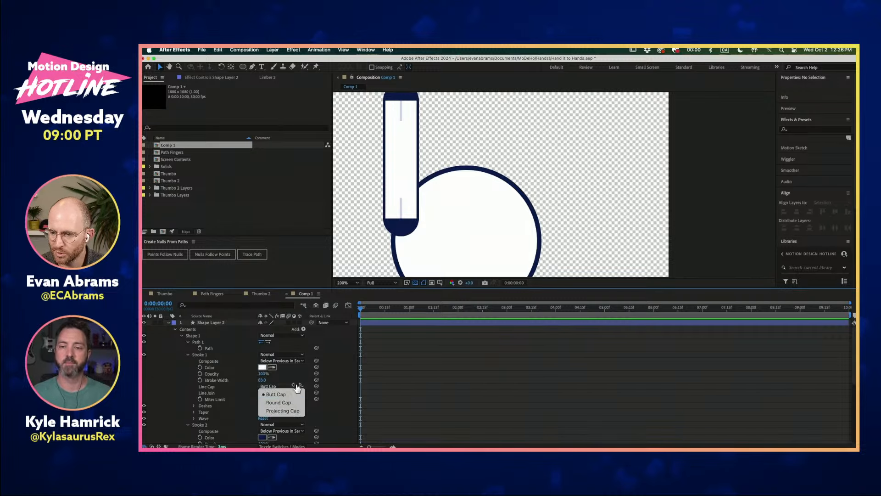
pyautogui.click(278, 394)
pyautogui.click(332, 382)
pyautogui.scroll(-2, 438, 225)
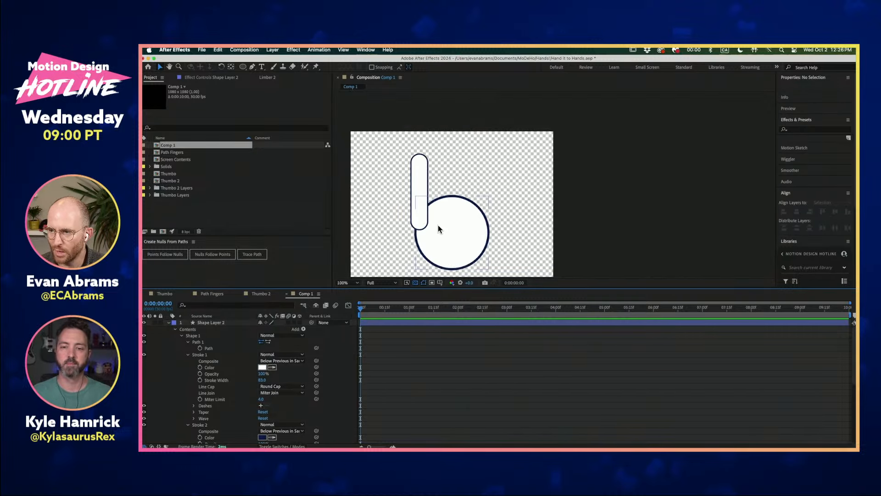
# - Try tilting the finger by moving the upper point of its path outward, and undo the move
pyautogui.click(421, 197)
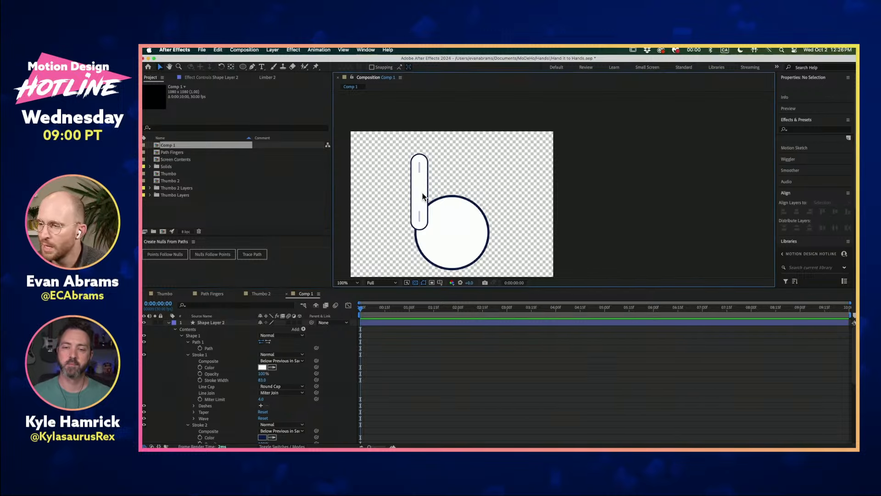
pyautogui.click(220, 348)
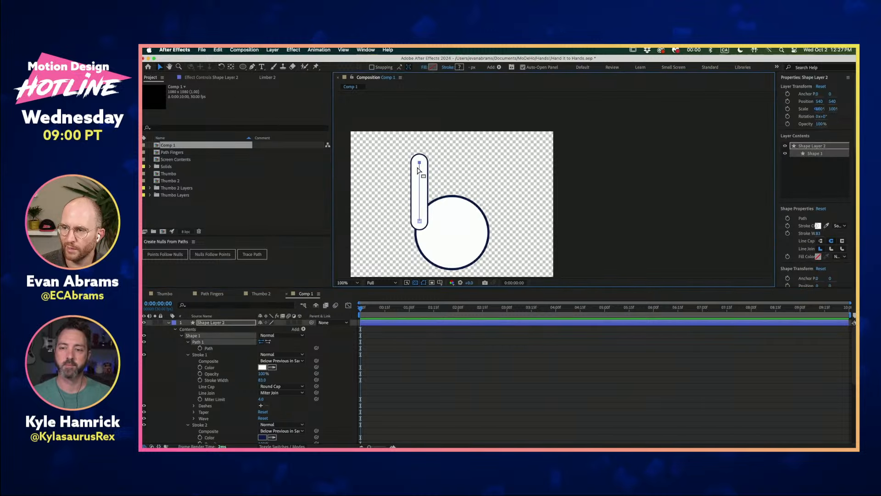
pyautogui.moveTo(419, 162); pyautogui.dragTo(398, 174)
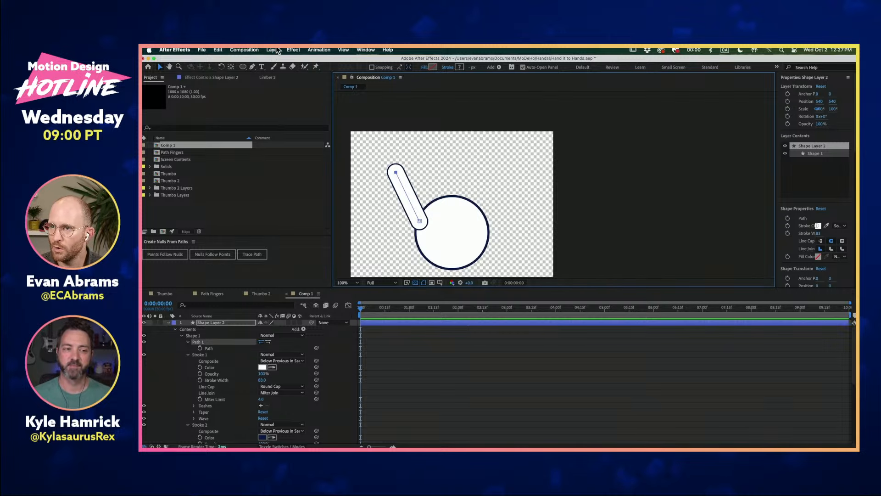
pyautogui.press('super+z')
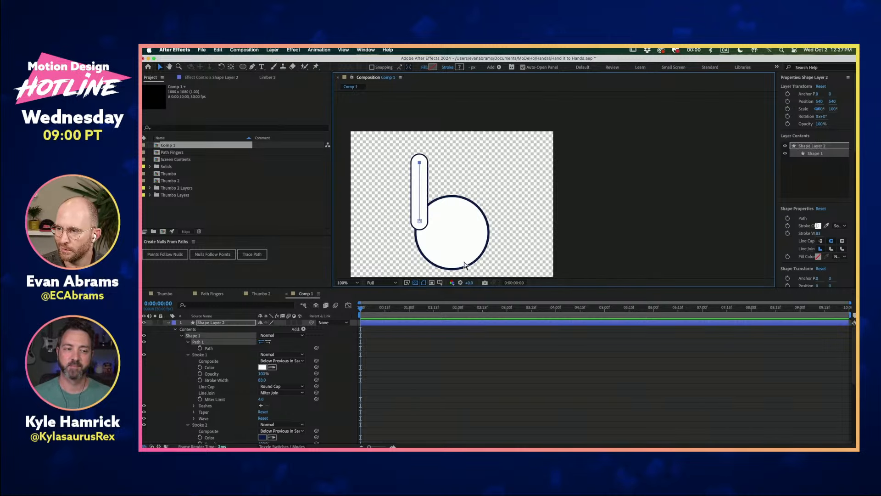
# - Convert the lower vertex of the finger's path to a smooth point with vertical Bezier handles
pyautogui.moveTo(254, 70); pyautogui.dragTo(284, 94)
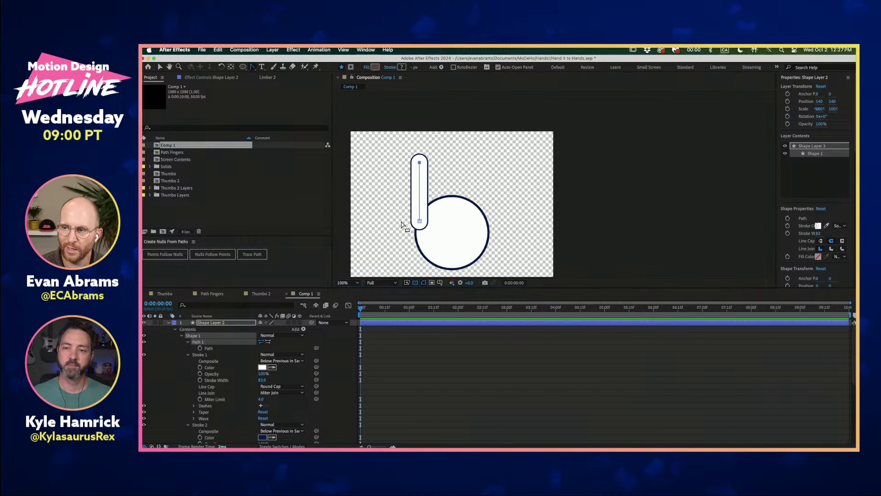
pyautogui.click(419, 222)
pyautogui.moveTo(426, 195)
pyautogui.mouseDown()
pyautogui.moveTo(449, 192)
pyautogui.moveTo(426, 198)
pyautogui.moveTo(417, 190)
pyautogui.mouseUp()
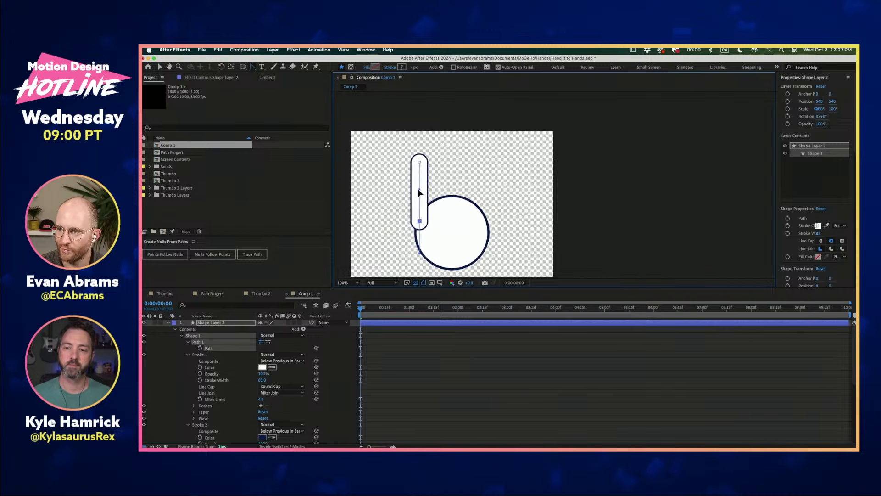
# - Try bending the finger over the circle by moving its path's upper point, and undo the bend
pyautogui.press('v')
pyautogui.moveTo(419, 162); pyautogui.dragTo(459, 198)
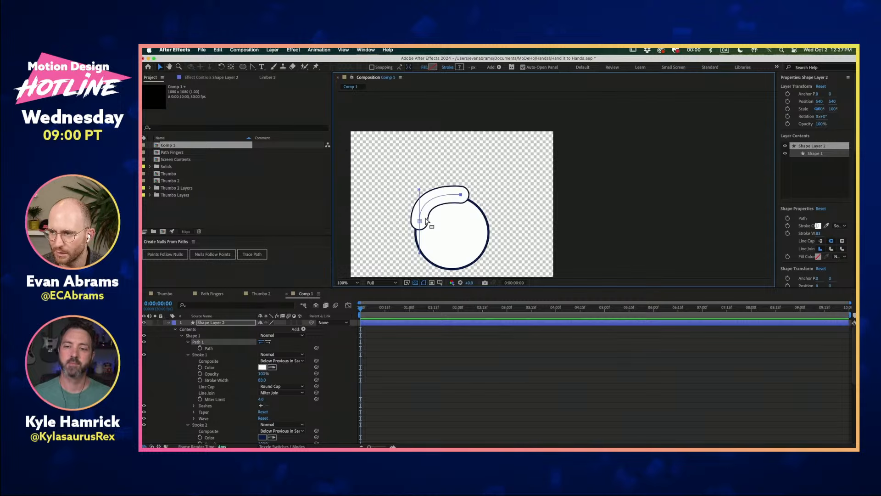
pyautogui.press('super+z')
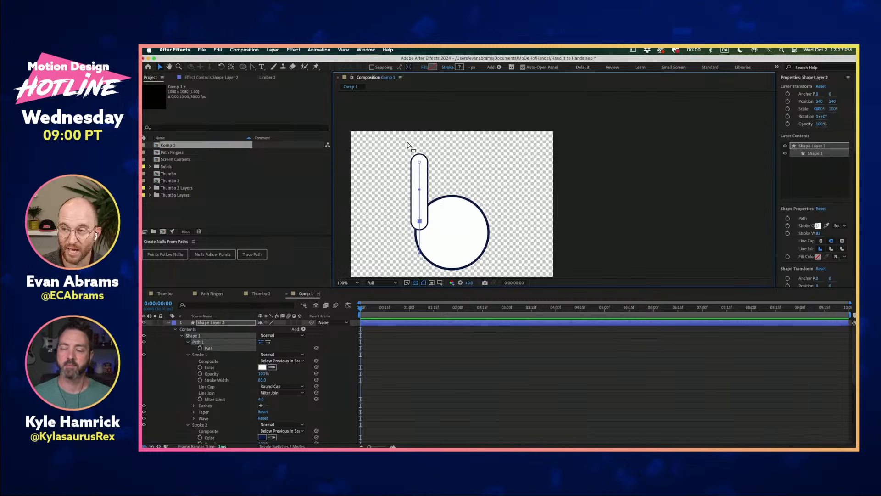
# - Make the finger path's points follow nulls and move the fingertip null to about 524, 252 to bend the finger
pyautogui.click(208, 348)
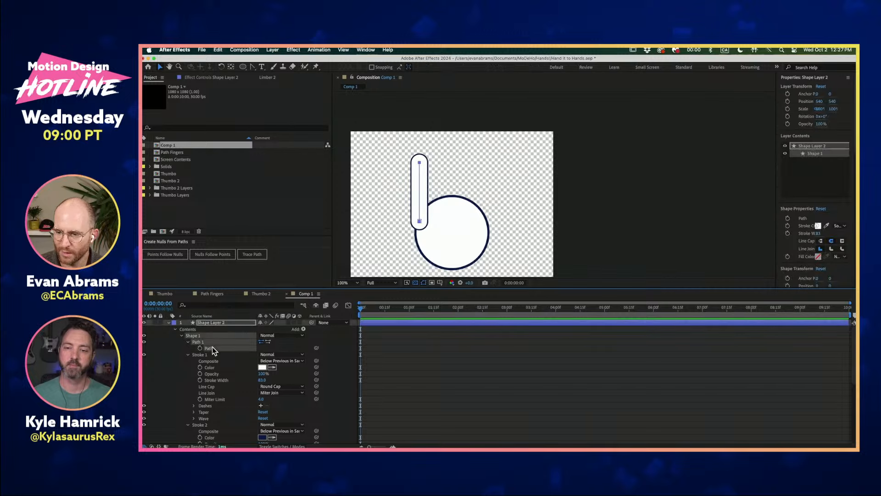
pyautogui.click(165, 255)
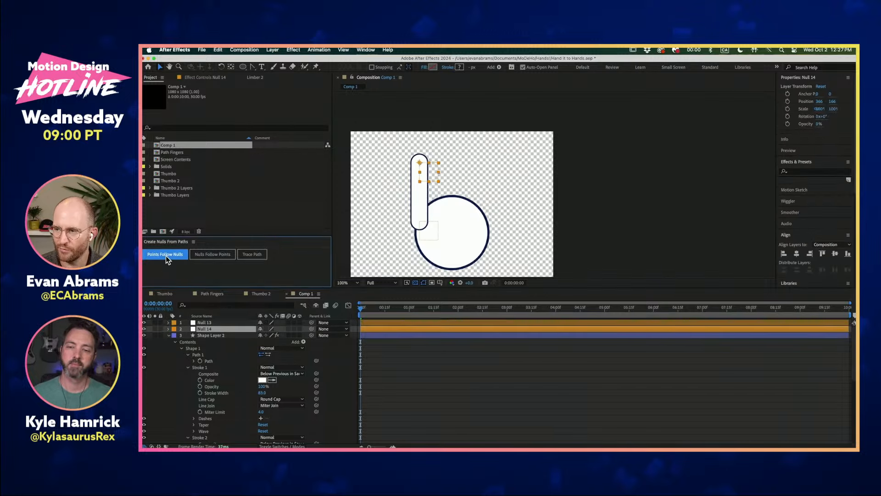
pyautogui.click(168, 335)
pyautogui.moveTo(439, 177); pyautogui.dragTo(462, 191)
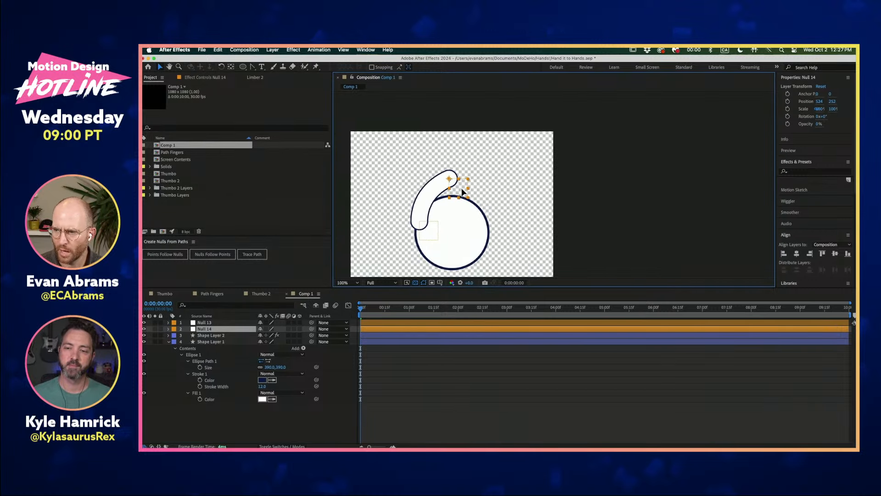
# - Rename the finger's shape layer as Fingie and the circle's shape layer as Palm
pyautogui.click(168, 341)
pyautogui.click(216, 335)
pyautogui.press('Return')
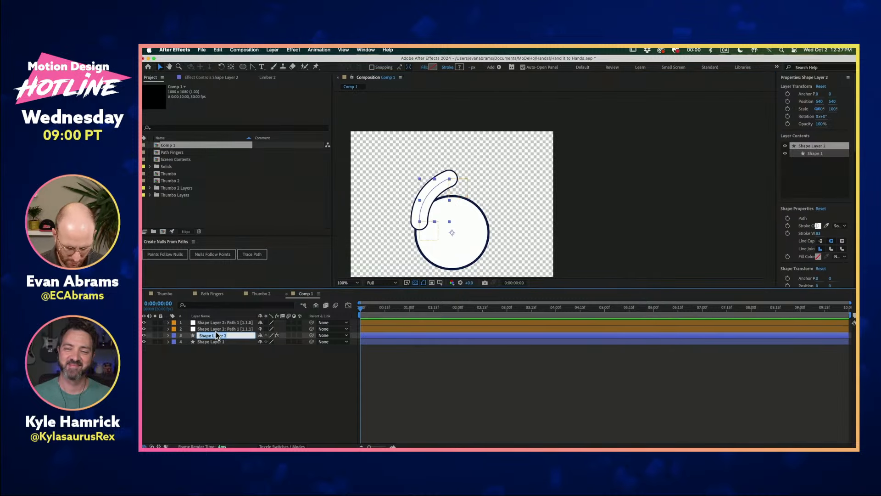
pyautogui.write('Fingie')
pyautogui.press('Return')
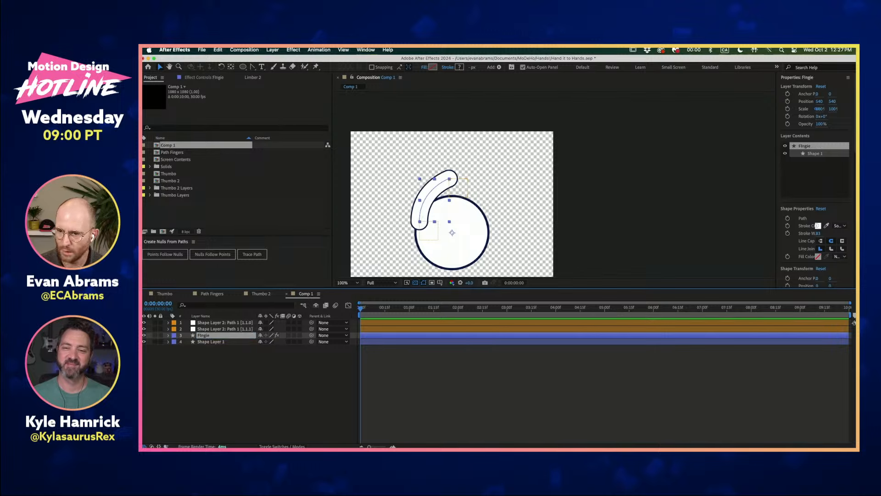
pyautogui.click(209, 341)
pyautogui.press('Return')
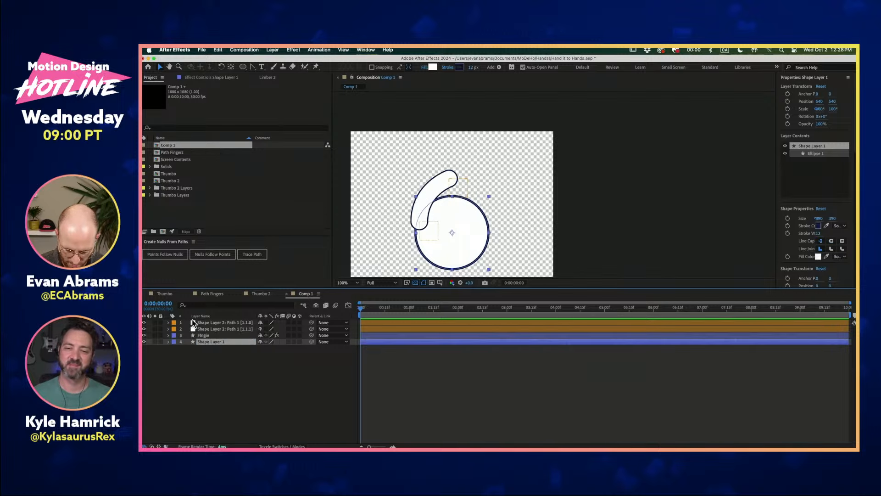
pyautogui.write('Falm')
pyautogui.press('Return')
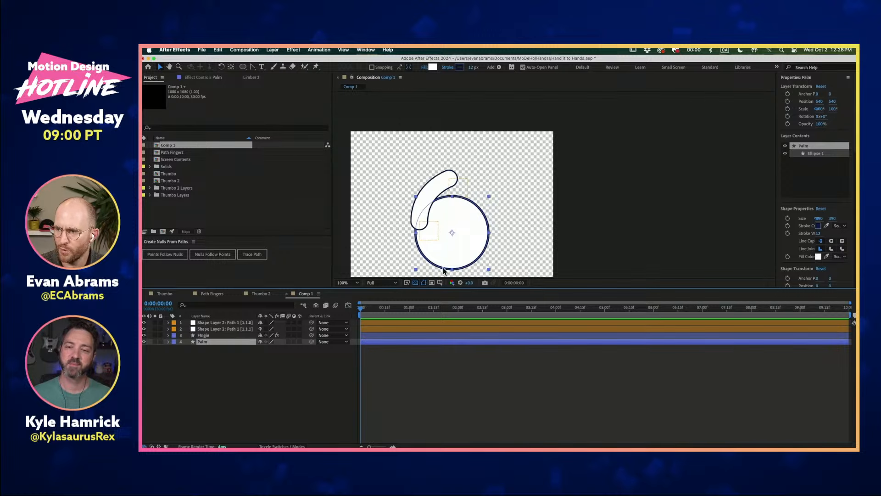
# - Parent the null at the finger's base to the Palm layer and test the link by moving the palm
pyautogui.moveTo(450, 249); pyautogui.dragTo(478, 244)
pyautogui.press('super+z')
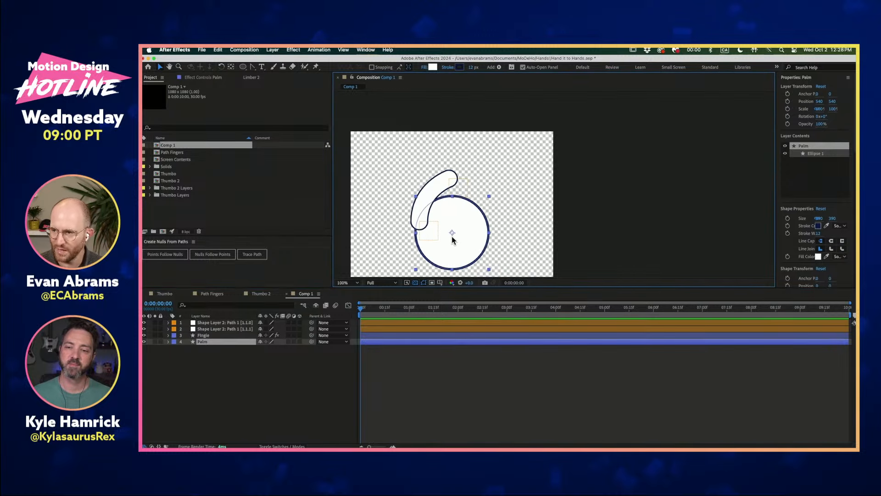
pyautogui.click(245, 328)
pyautogui.click(247, 324)
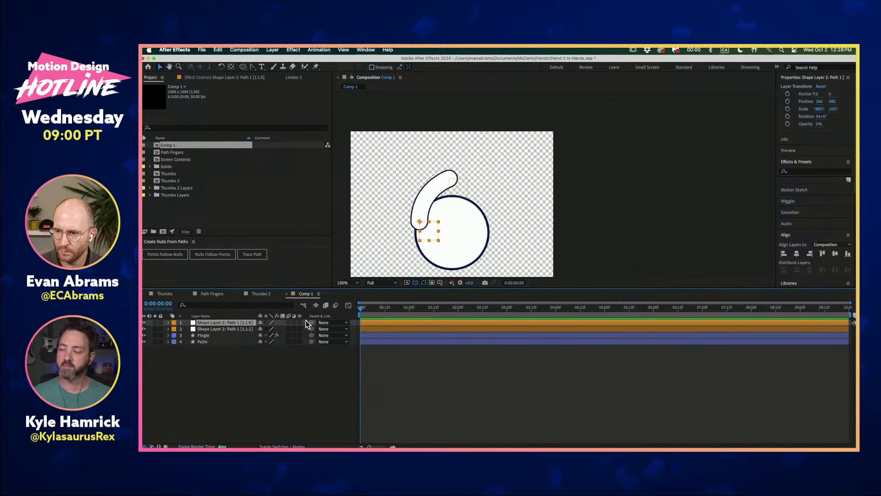
pyautogui.moveTo(308, 321); pyautogui.dragTo(246, 343)
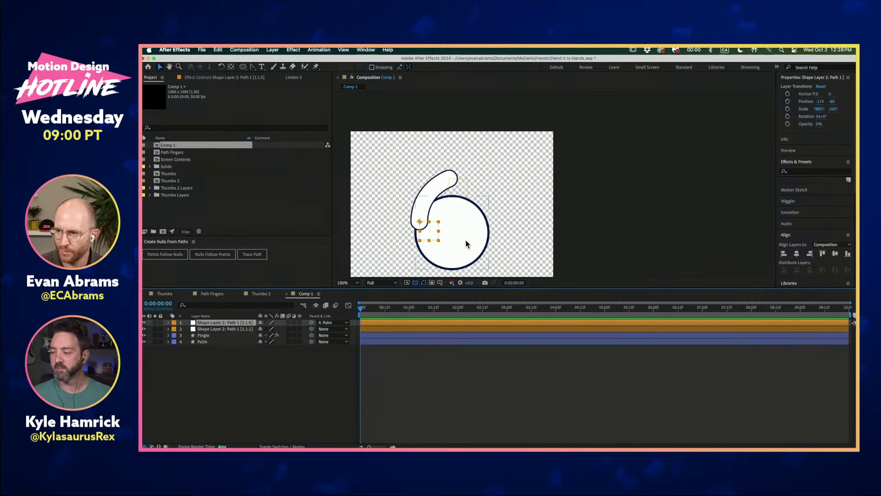
pyautogui.moveTo(465, 240); pyautogui.dragTo(538, 192)
pyautogui.press('super+z')
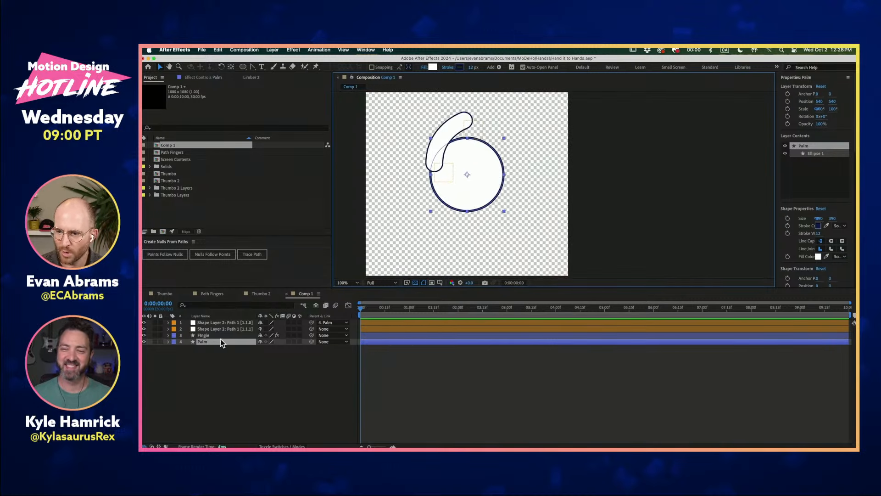
# - Parent the fingertip null to the Palm layer and move the palm slightly down and to the left
pyautogui.click(238, 329)
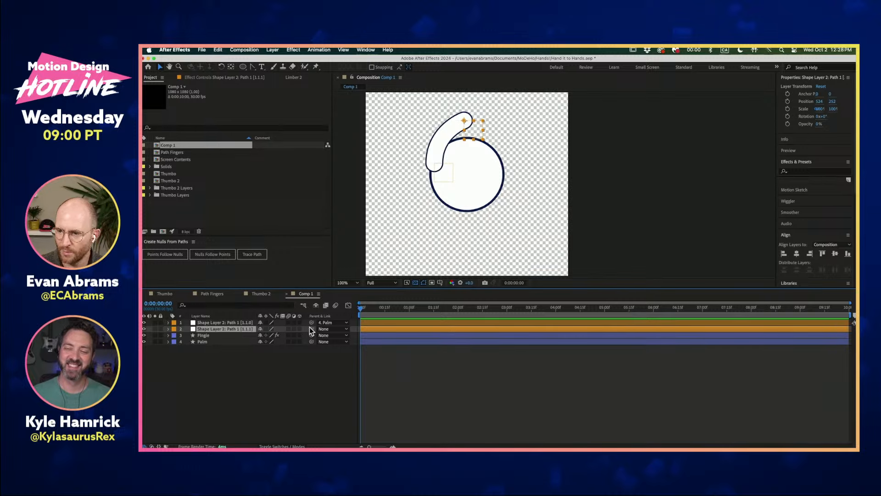
pyautogui.moveTo(309, 328); pyautogui.dragTo(206, 342)
pyautogui.moveTo(485, 174); pyautogui.dragTo(439, 145)
# - Parent the Fingie layer to the Palm layer
pyautogui.press('w')
pyautogui.click(296, 366)
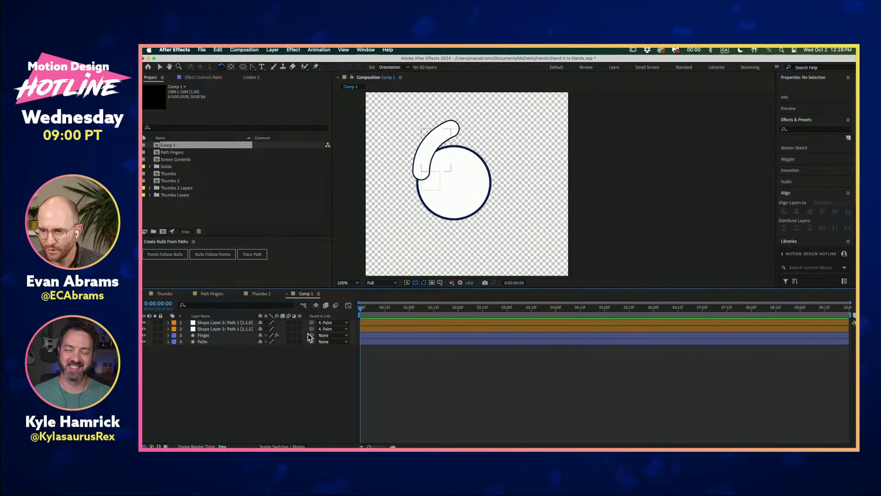
pyautogui.moveTo(301, 335); pyautogui.dragTo(272, 340)
# - Try rotating the palm together with its parented finger and nulls, and undo the rotation
pyautogui.moveTo(455, 200); pyautogui.dragTo(498, 168)
pyautogui.press('v')
pyautogui.click(497, 168)
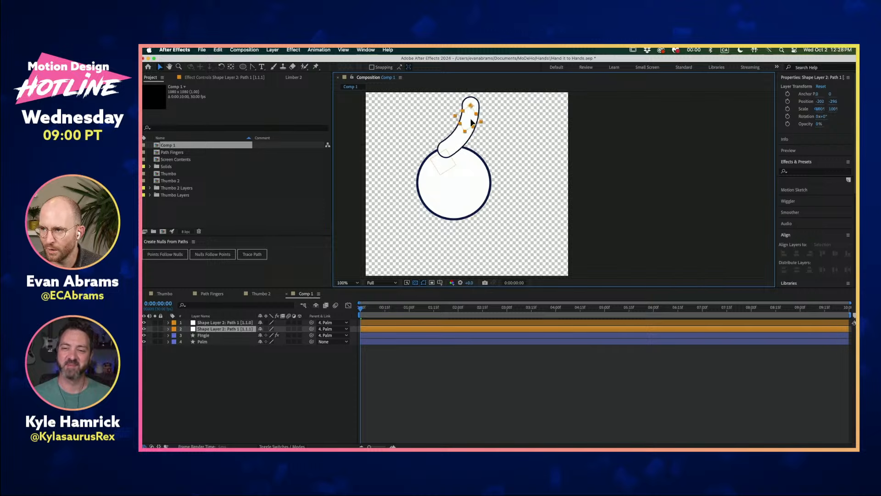
pyautogui.click(439, 161)
pyautogui.click(231, 391)
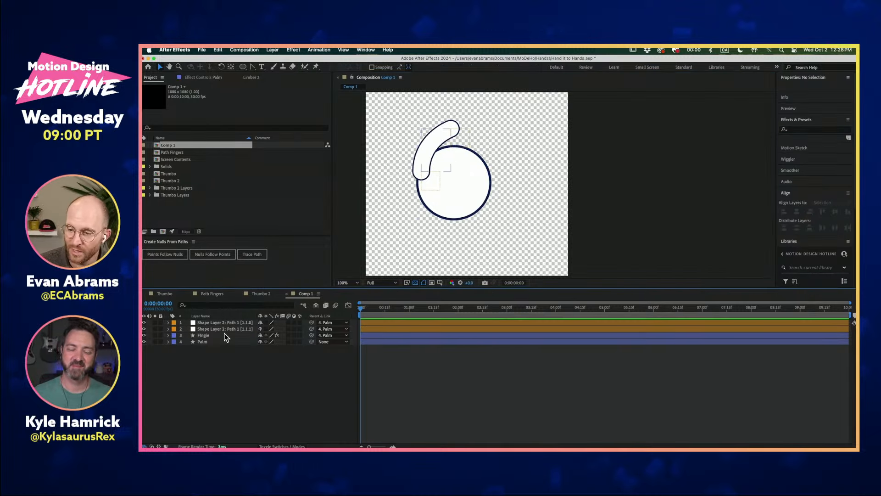
# - Adjust the finger's pose by shifting its base null slightly right and its tip null slightly down and left
pyautogui.click(238, 323)
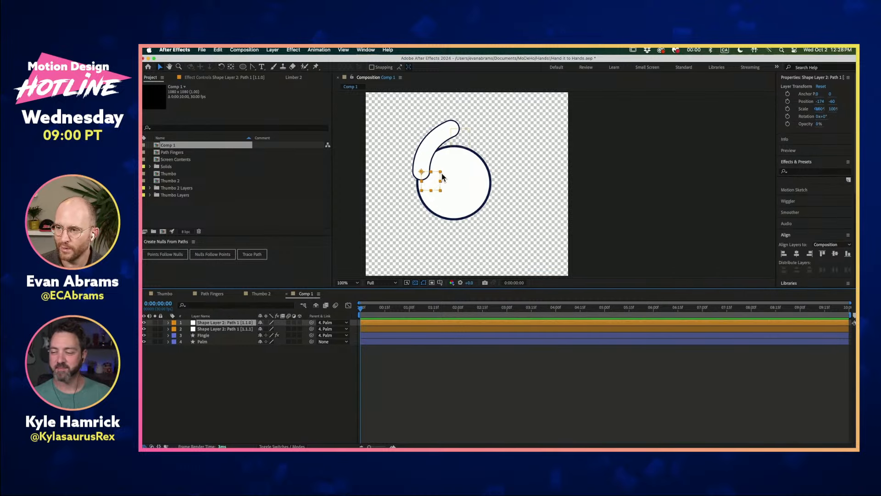
pyautogui.moveTo(462, 136)
pyautogui.mouseDown()
pyautogui.moveTo(374, 144)
pyautogui.moveTo(426, 122)
pyautogui.moveTo(485, 151)
pyautogui.moveTo(460, 140)
pyautogui.mouseUp()
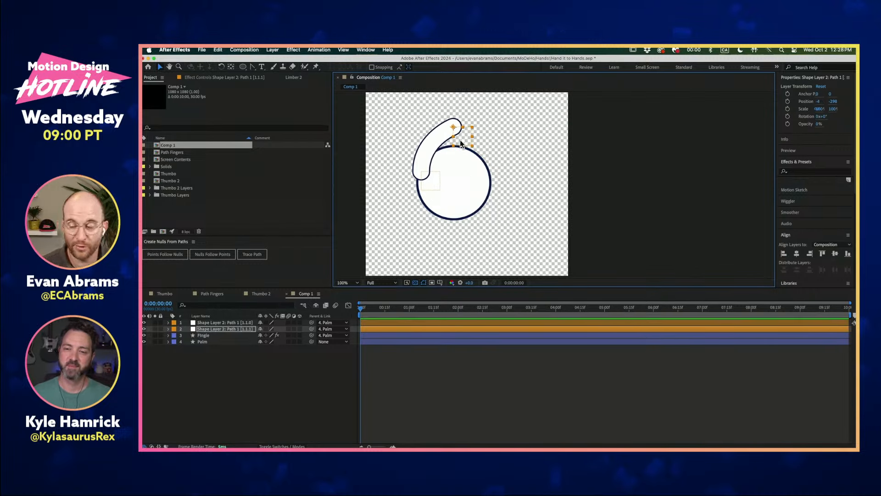
pyautogui.moveTo(467, 142)
pyautogui.mouseDown()
pyautogui.moveTo(458, 138)
pyautogui.moveTo(466, 148)
pyautogui.mouseUp()
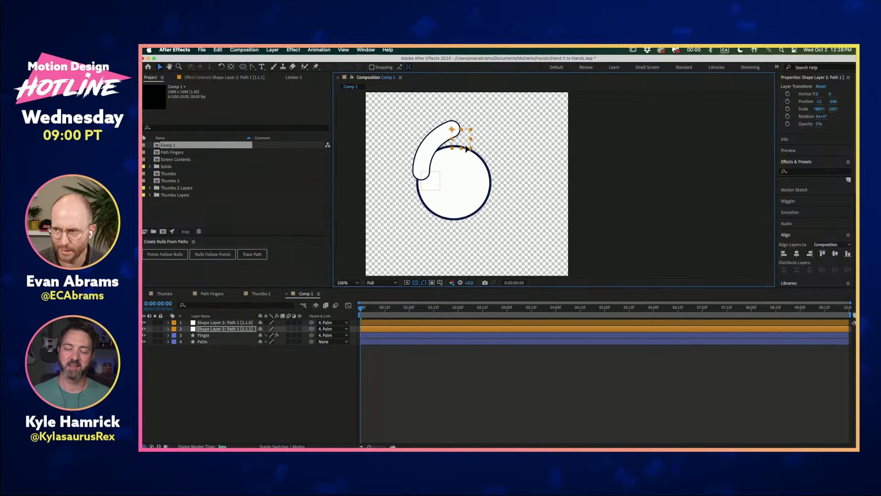
pyautogui.click(430, 184)
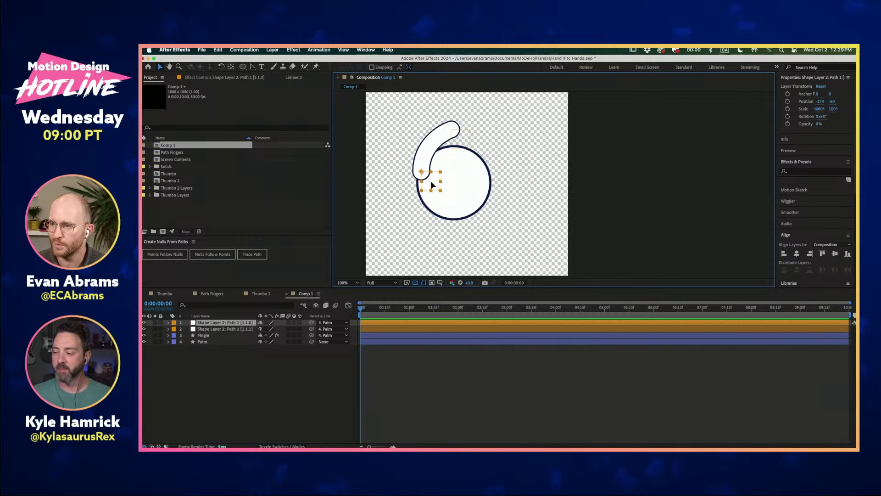
pyautogui.click(464, 146)
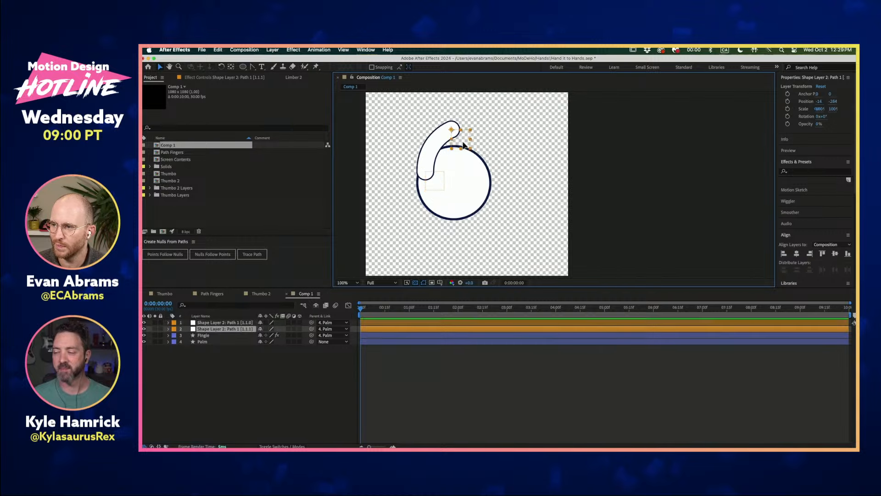
pyautogui.moveTo(464, 146)
pyautogui.mouseDown()
pyautogui.moveTo(463, 137)
pyautogui.moveTo(464, 186)
pyautogui.moveTo(466, 150)
pyautogui.moveTo(451, 136)
pyautogui.moveTo(461, 129)
pyautogui.moveTo(423, 134)
pyautogui.moveTo(436, 131)
pyautogui.moveTo(438, 142)
pyautogui.moveTo(446, 134)
pyautogui.moveTo(433, 152)
pyautogui.moveTo(466, 154)
pyautogui.moveTo(440, 142)
pyautogui.moveTo(385, 150)
pyautogui.moveTo(401, 133)
pyautogui.moveTo(405, 148)
pyautogui.moveTo(459, 146)
pyautogui.mouseUp()
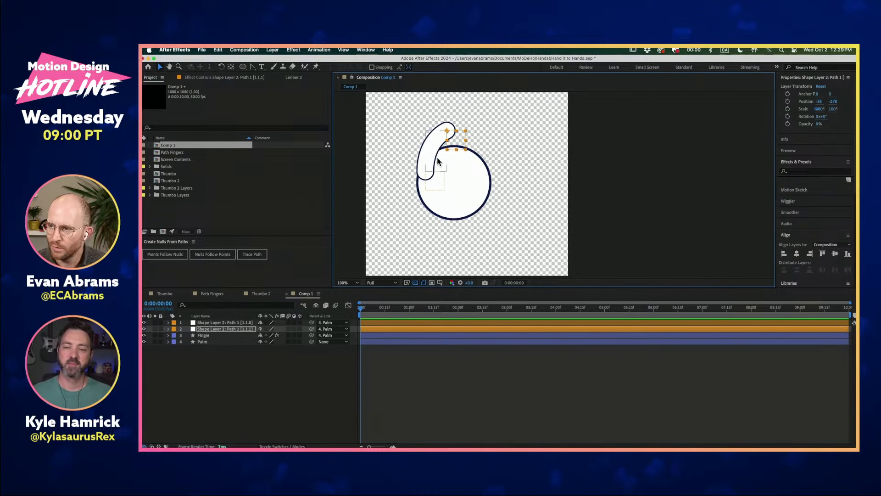
# - Nudge the fingertip null slightly up and to the left to refine the finger's bend
pyautogui.moveTo(462, 141); pyautogui.dragTo(458, 138)
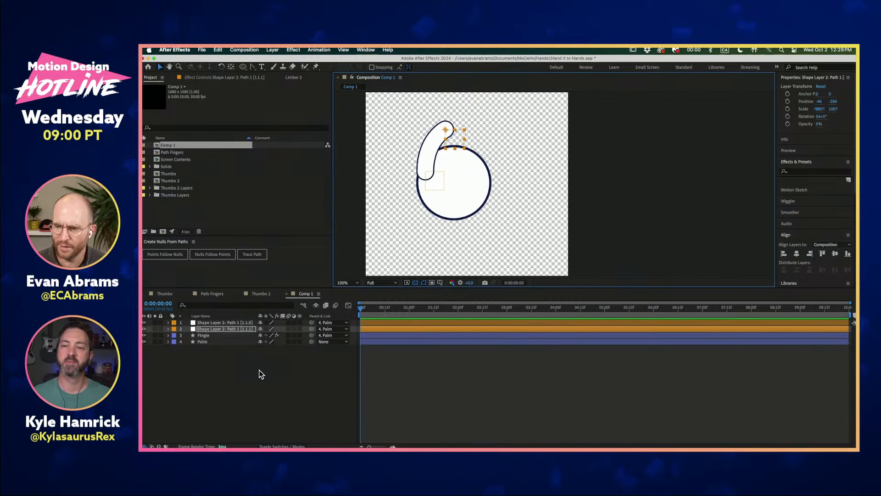
# - Close the Comp 1 and Thumbo 2 timelines and scrub the Path Fingers animation to 0:00:04:24
pyautogui.click(286, 293)
pyautogui.click(239, 293)
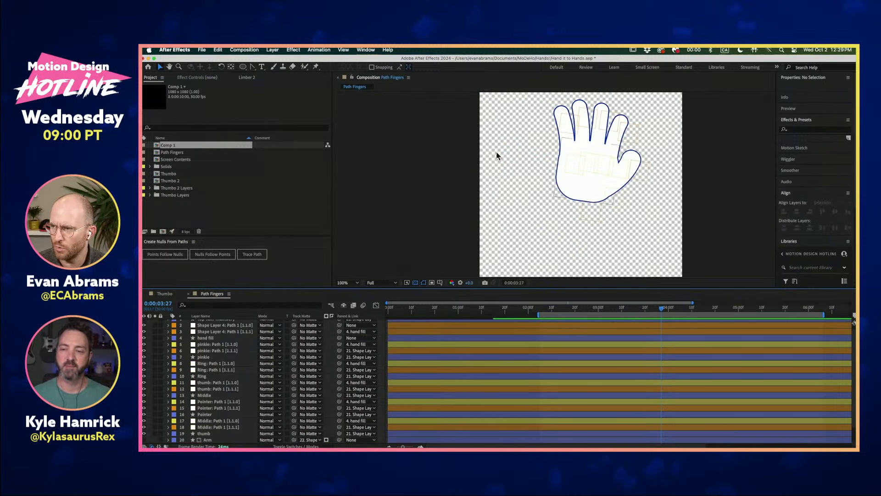
pyautogui.moveTo(607, 309); pyautogui.dragTo(724, 319)
pyautogui.scroll(1, 264, 409)
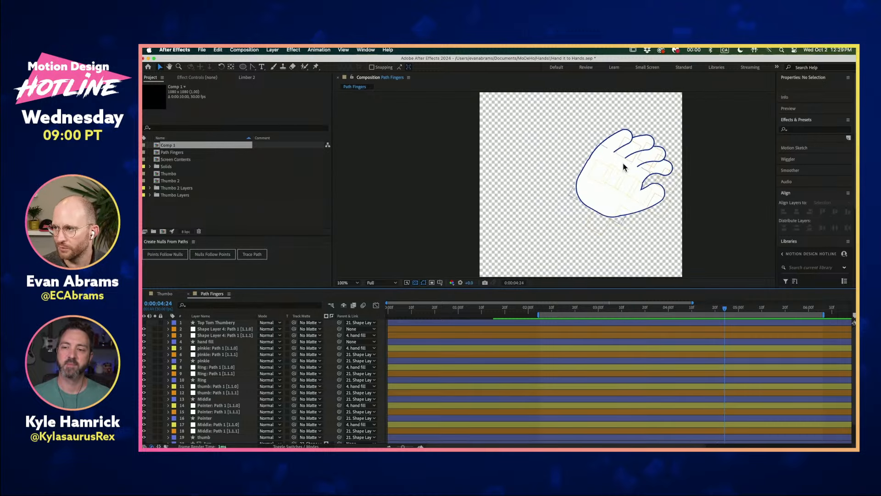
# - Mark the hand outline, pinkie, Ring, thumb, Pointer and Middle path nulls as shy and hide shy layers from the timeline
pyautogui.click(208, 329)
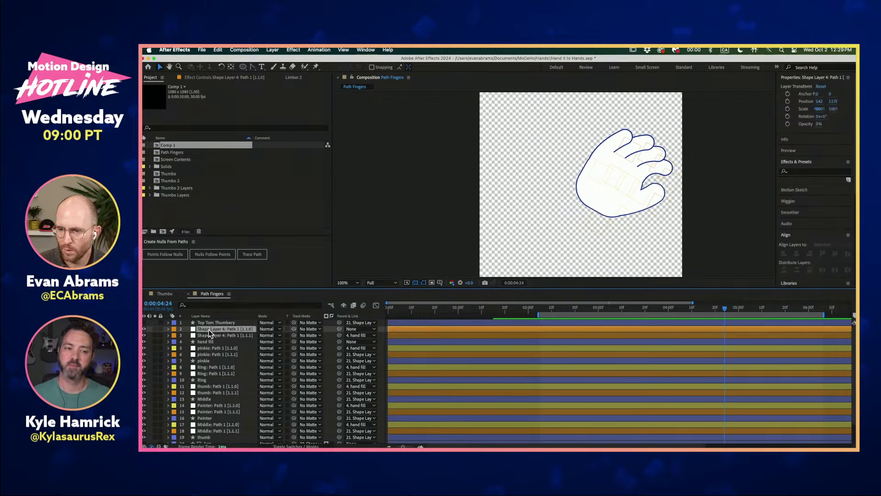
pyautogui.keyDown('shift'); pyautogui.click(208, 335); pyautogui.keyUp('shift')
pyautogui.keyDown('super'); pyautogui.click(210, 348); pyautogui.keyUp('super')
pyautogui.keyDown('super'); pyautogui.click(211, 356); pyautogui.keyUp('super')
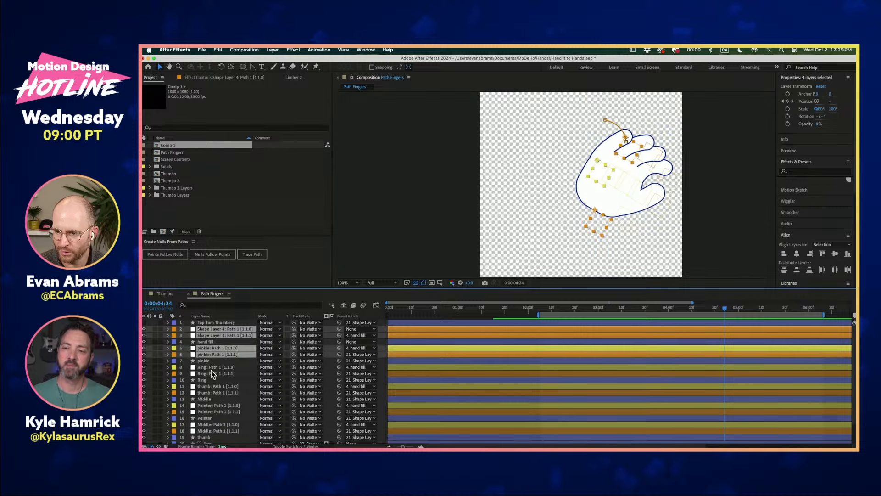
pyautogui.keyDown('super'); pyautogui.click(212, 372); pyautogui.keyUp('super')
pyautogui.keyDown('super'); pyautogui.click(212, 372); pyautogui.keyUp('super')
pyautogui.keyDown('super'); pyautogui.click(213, 368); pyautogui.keyUp('super')
pyautogui.keyDown('super'); pyautogui.click(214, 373); pyautogui.keyUp('super')
pyautogui.keyDown('super'); pyautogui.click(217, 387); pyautogui.keyUp('super')
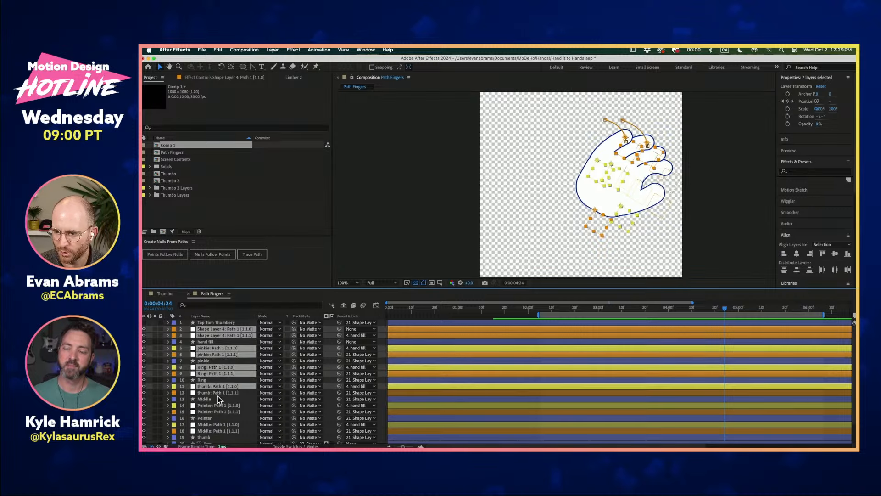
pyautogui.keyDown('super'); pyautogui.click(218, 398); pyautogui.keyUp('super')
pyautogui.keyDown('super'); pyautogui.click(218, 405); pyautogui.keyUp('super')
pyautogui.keyDown('super'); pyautogui.click(218, 411); pyautogui.keyUp('super')
pyautogui.keyDown('super'); pyautogui.click(216, 399); pyautogui.keyUp('super')
pyautogui.keyDown('super'); pyautogui.click(215, 393); pyautogui.keyUp('super')
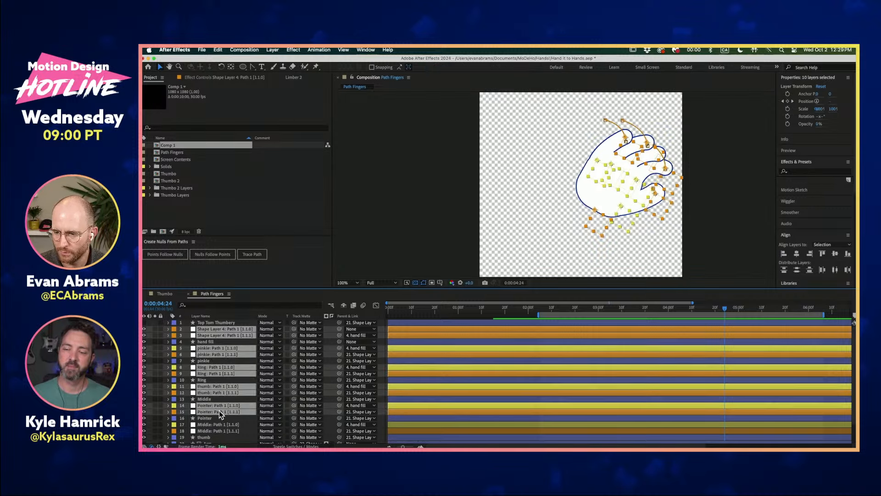
pyautogui.scroll(-1, 219, 410)
pyautogui.keyDown('super'); pyautogui.click(220, 413); pyautogui.keyUp('super')
pyautogui.keyDown('super'); pyautogui.click(220, 416); pyautogui.keyUp('super')
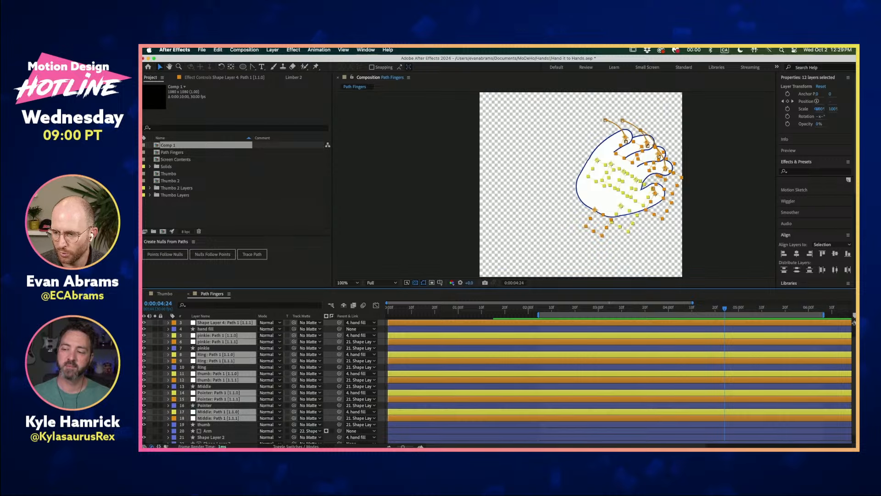
pyautogui.click(295, 446)
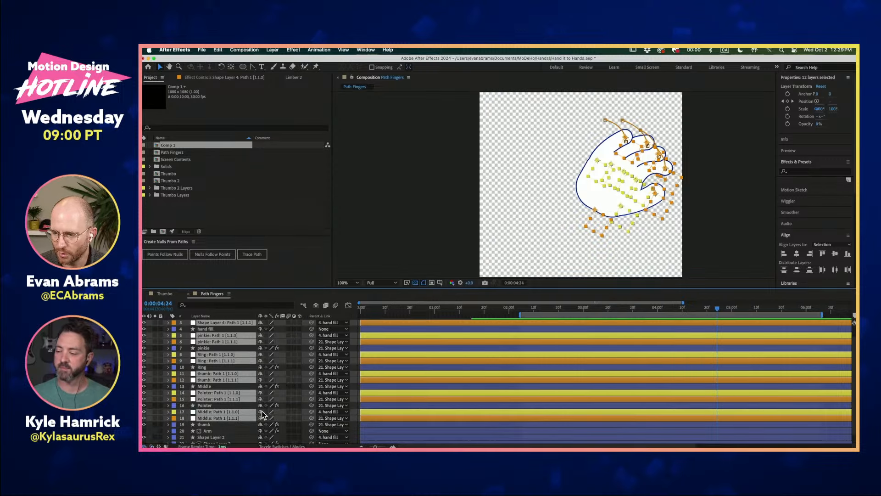
pyautogui.click(316, 306)
# - Give the pinkie, Ring, Middle and Pointer layers a Pink label colour and deselect them
pyautogui.click(207, 336)
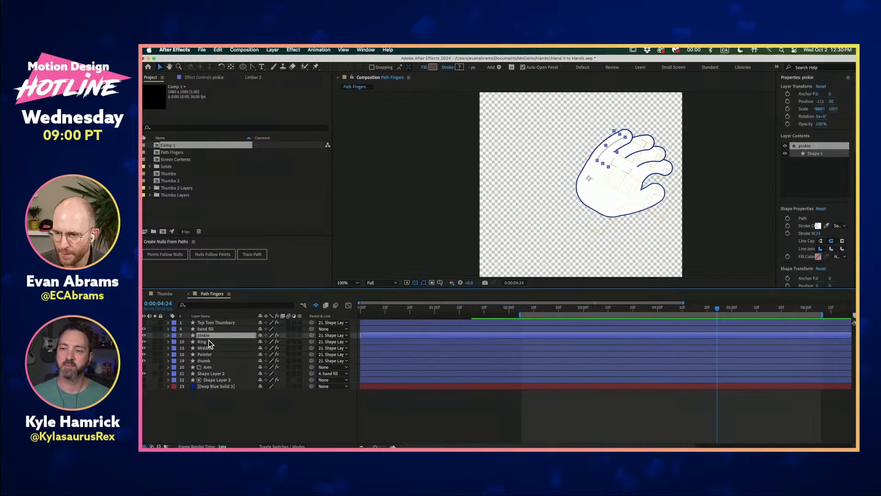
pyautogui.keyDown('shift'); pyautogui.click(208, 341); pyautogui.keyUp('shift')
pyautogui.keyDown('shift'); pyautogui.click(206, 348); pyautogui.keyUp('shift')
pyautogui.keyDown('shift'); pyautogui.click(205, 355); pyautogui.keyUp('shift')
pyautogui.click(174, 355)
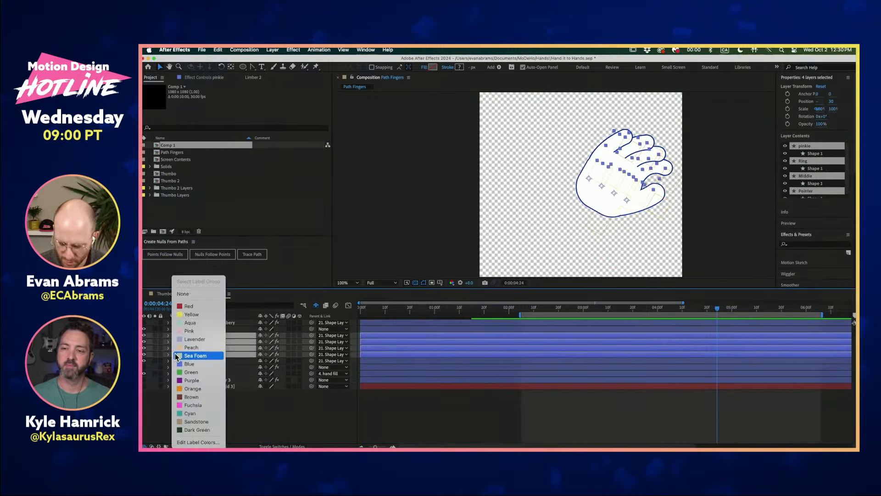
pyautogui.click(188, 330)
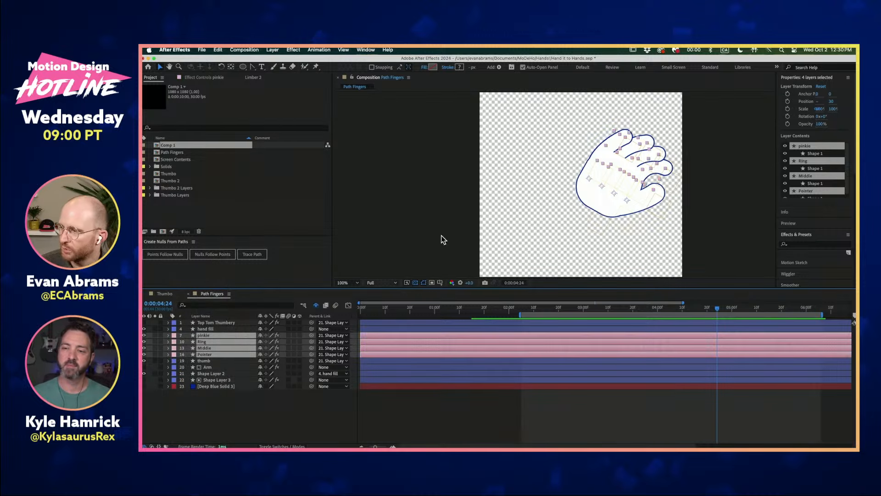
pyautogui.click(289, 415)
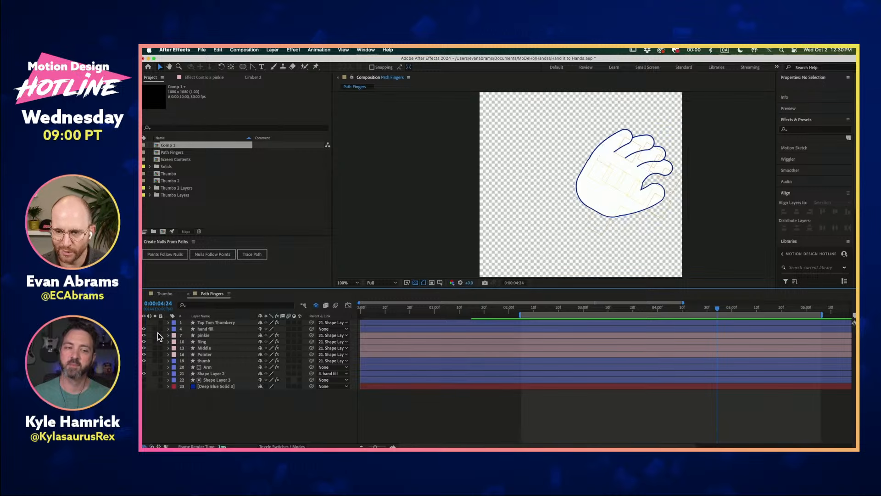
# - Turn off the visibility of the fingers, thumb and Shape Layer 2 so only the hand fill layer is shown
pyautogui.moveTo(145, 330); pyautogui.dragTo(150, 365)
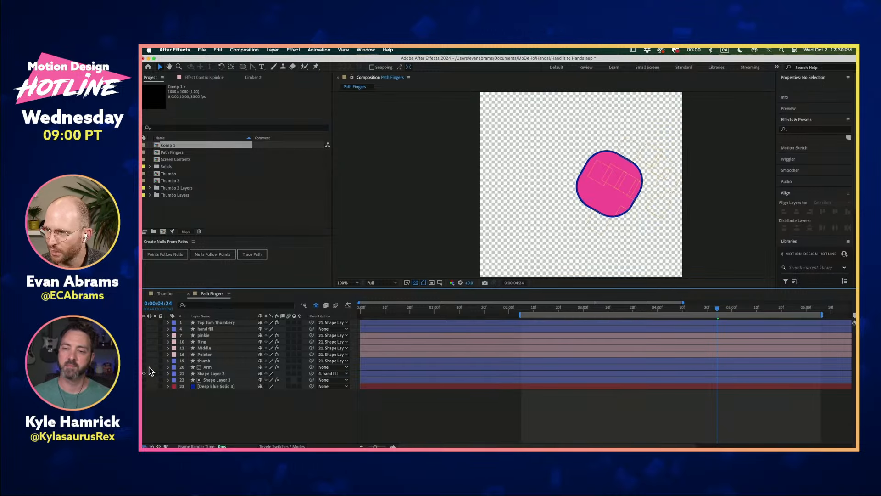
pyautogui.click(145, 374)
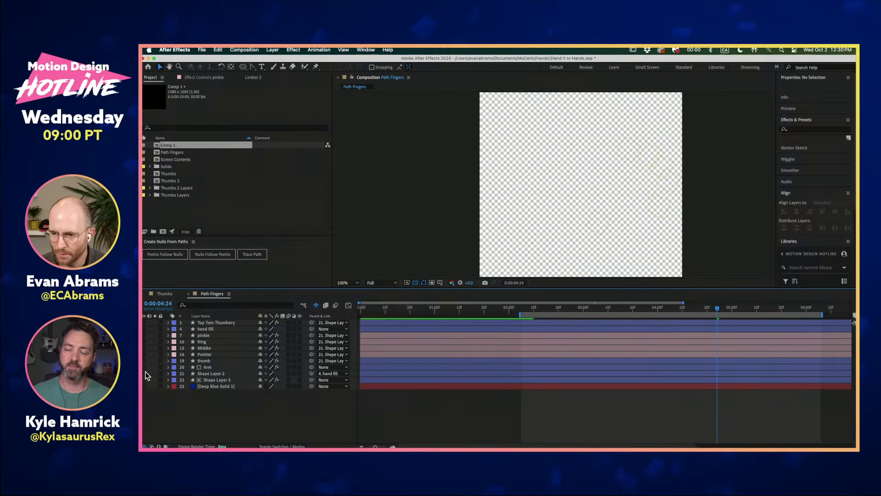
pyautogui.click(193, 329)
pyautogui.click(145, 328)
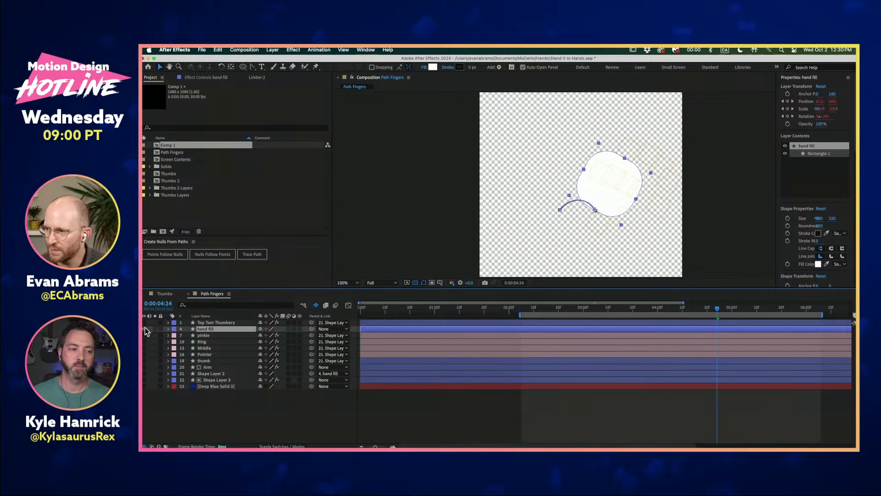
pyautogui.scroll(2, 617, 157)
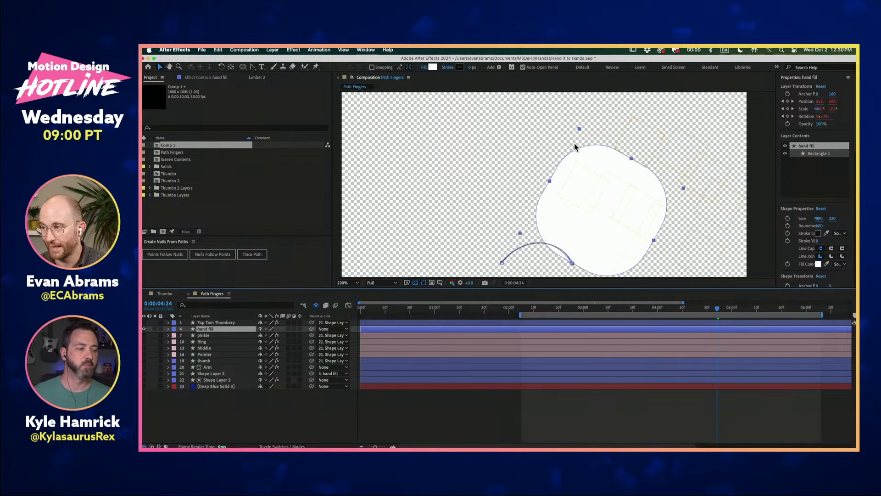
pyautogui.scroll(2, 605, 144)
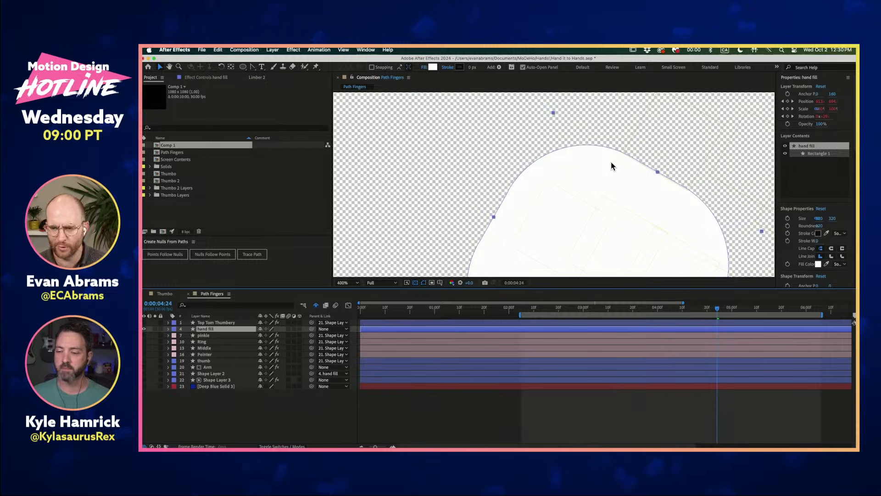
pyautogui.scroll(-2, 610, 162)
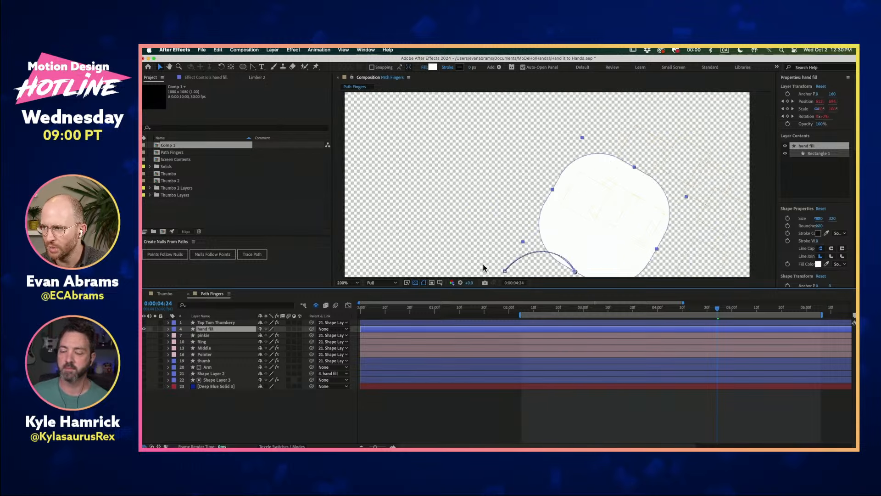
# - Show the pinkie layer and toggle the hand fill off and on to check how it covers the finger's base
pyautogui.click(203, 335)
pyautogui.click(144, 333)
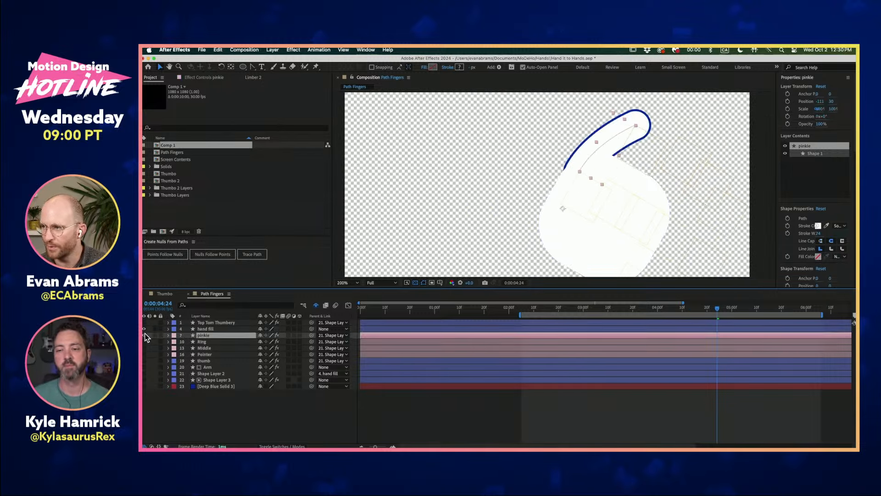
pyautogui.click(145, 329)
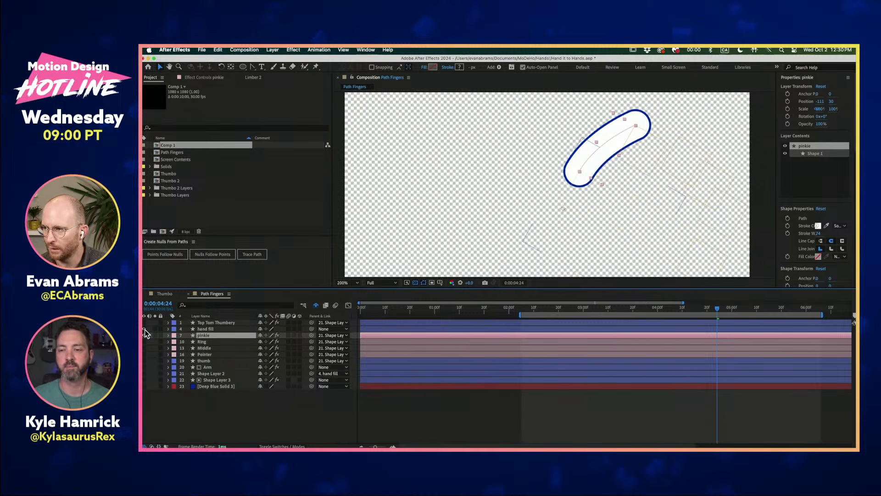
pyautogui.click(144, 329)
pyautogui.click(144, 329)
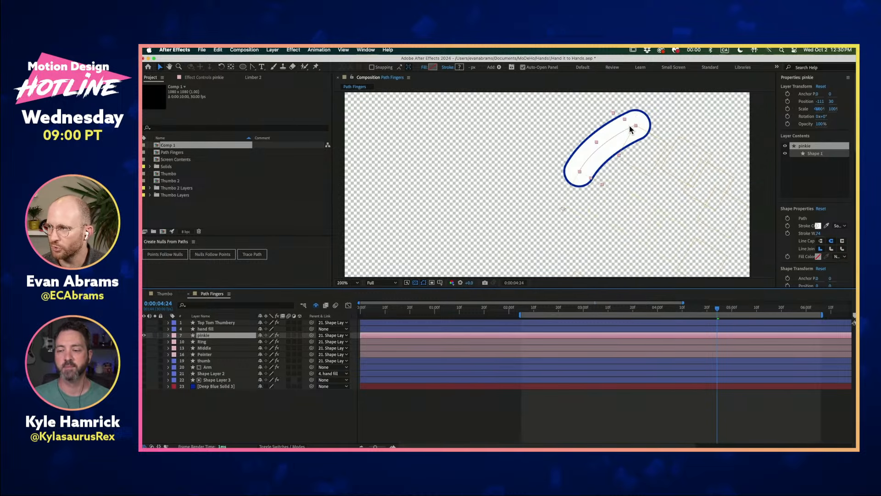
pyautogui.click(144, 329)
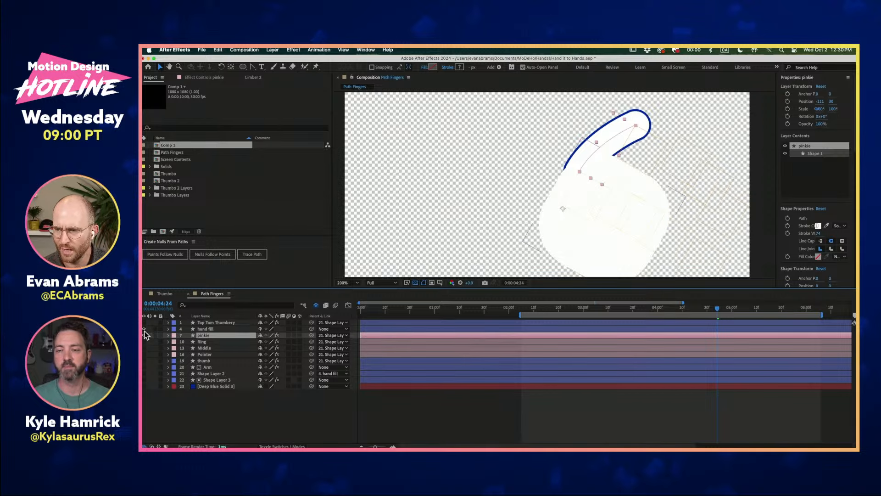
# - Turn on the visibility of the Ring, Middle, Pointer and thumb layers and the palm outline on Shape Layer 2
pyautogui.moveTo(145, 341); pyautogui.dragTo(144, 361)
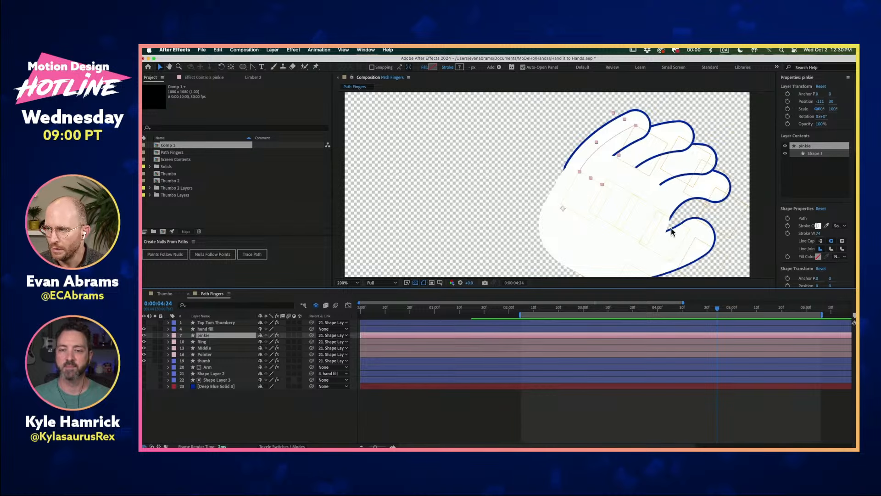
pyautogui.moveTo(678, 201); pyautogui.dragTo(611, 178)
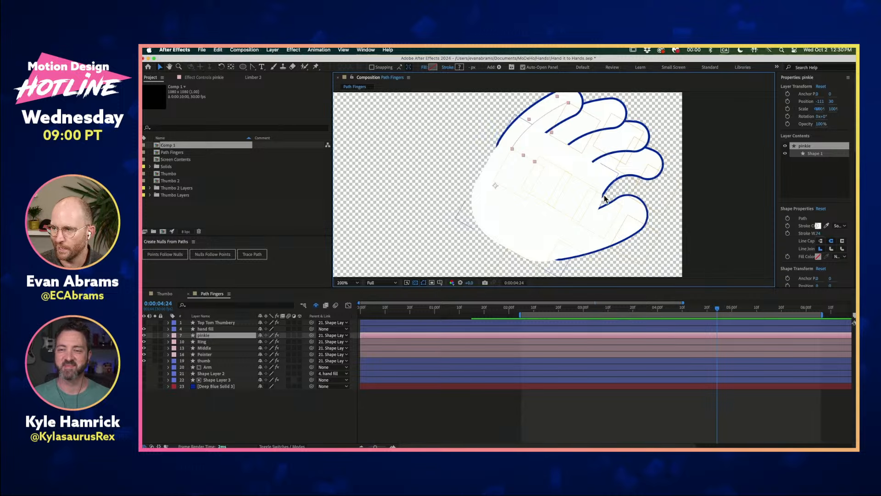
pyautogui.click(220, 374)
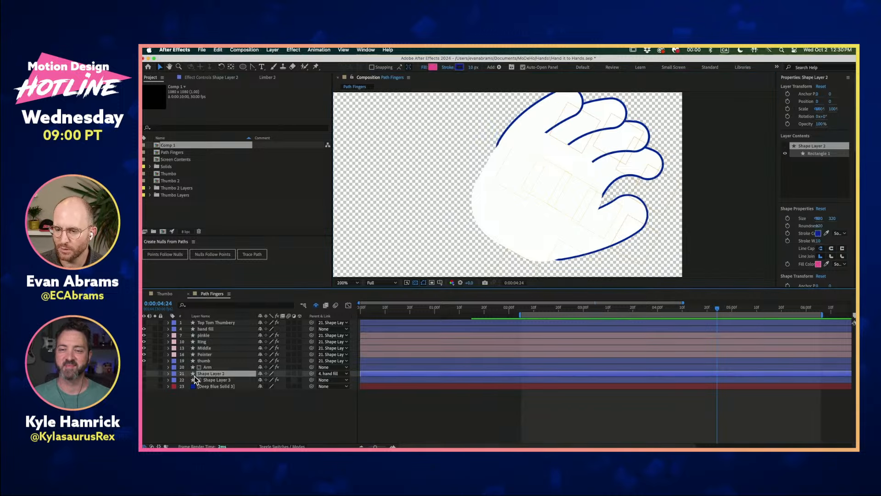
pyautogui.click(144, 374)
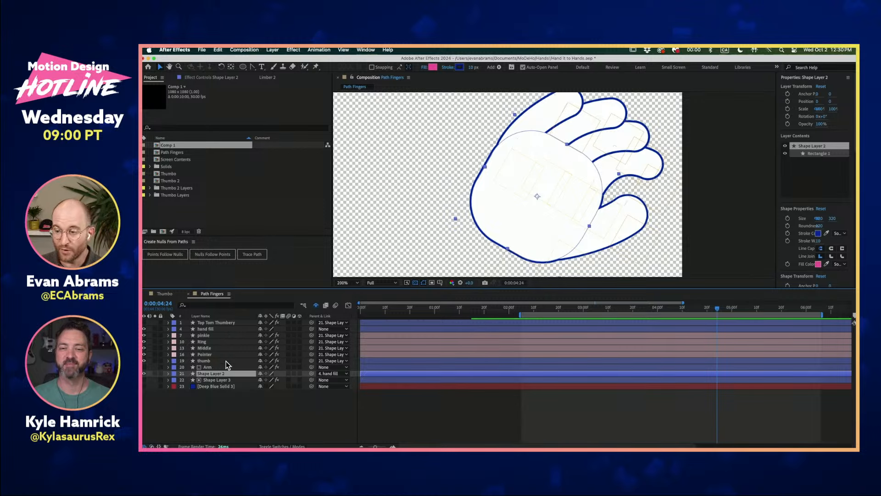
# - Compare the hand fill with Shape Layer 2 and scrub the animation, ending at 0:00:04:24
pyautogui.click(222, 328)
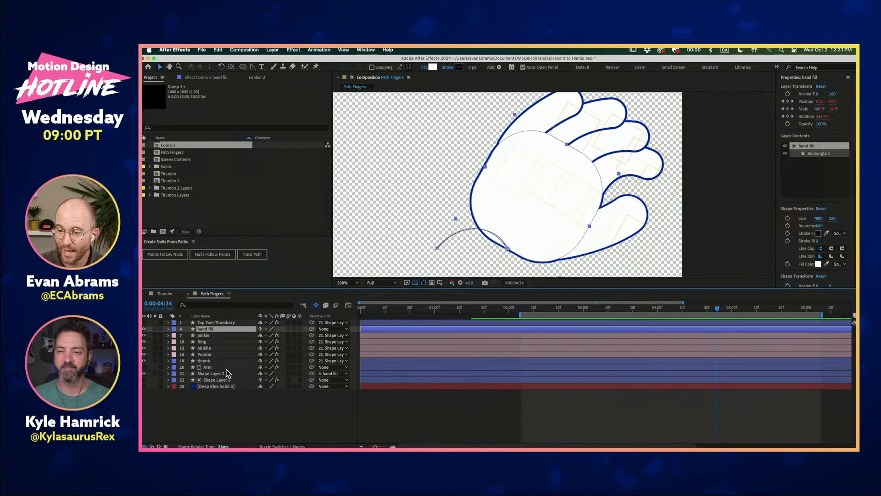
pyautogui.click(221, 374)
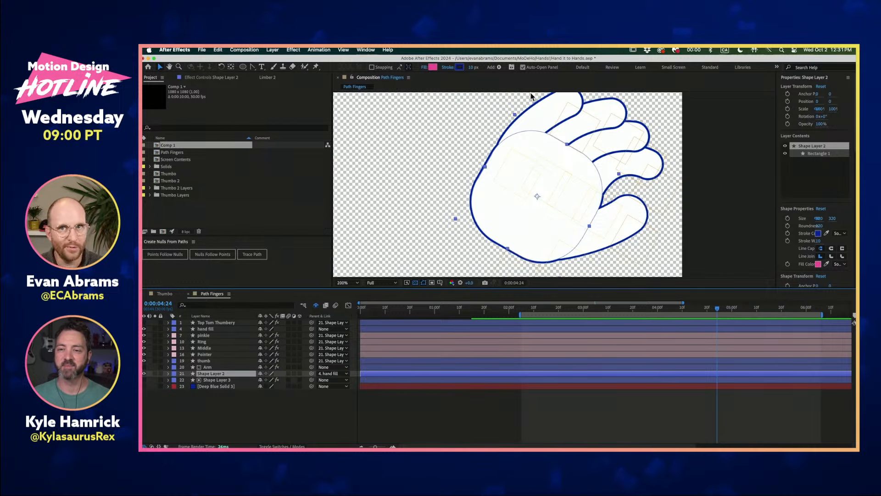
pyautogui.click(520, 407)
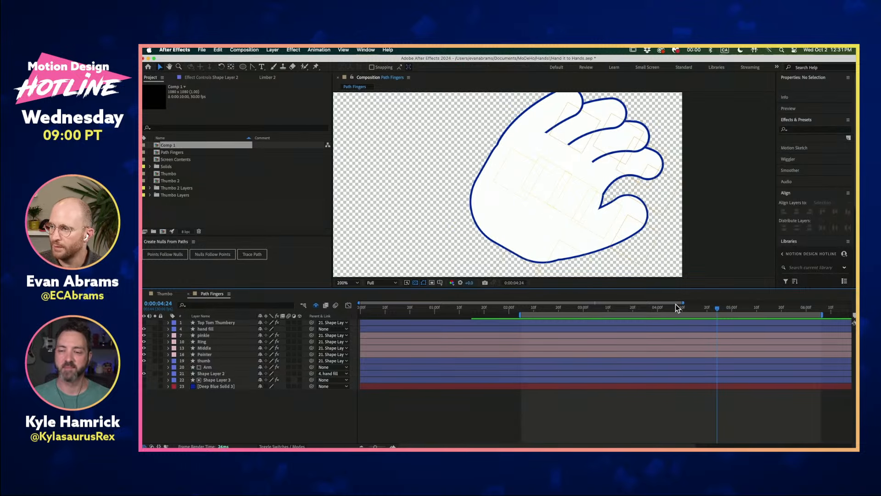
pyautogui.click(614, 306)
pyautogui.moveTo(613, 306); pyautogui.dragTo(717, 310)
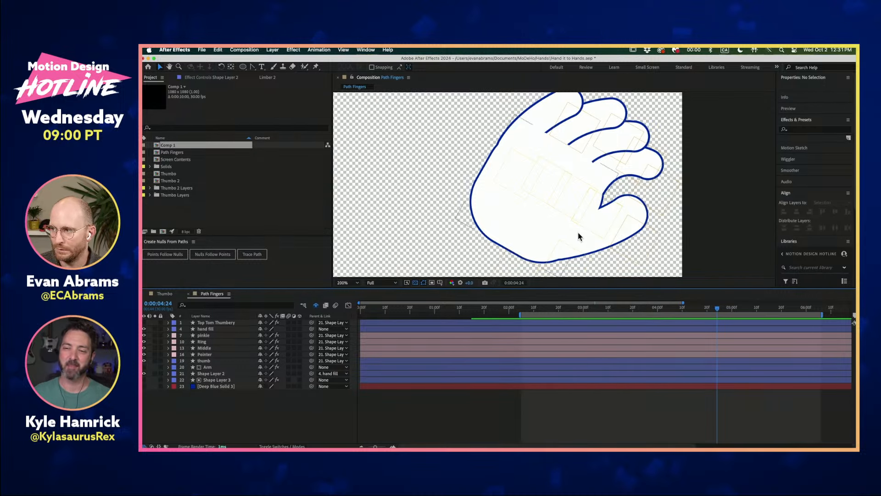
# - Hide the thumb layer, show the Top Tom Thumbery layer in front of the palm instead, and select it
pyautogui.click(219, 322)
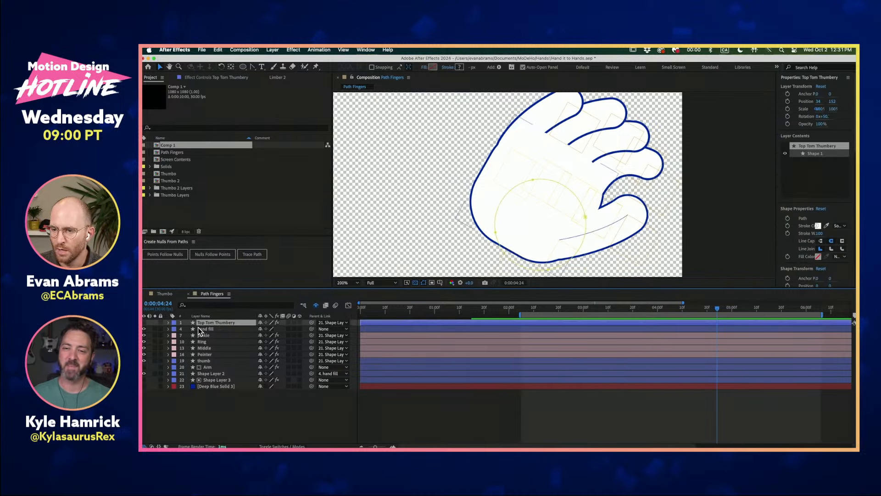
pyautogui.click(144, 361)
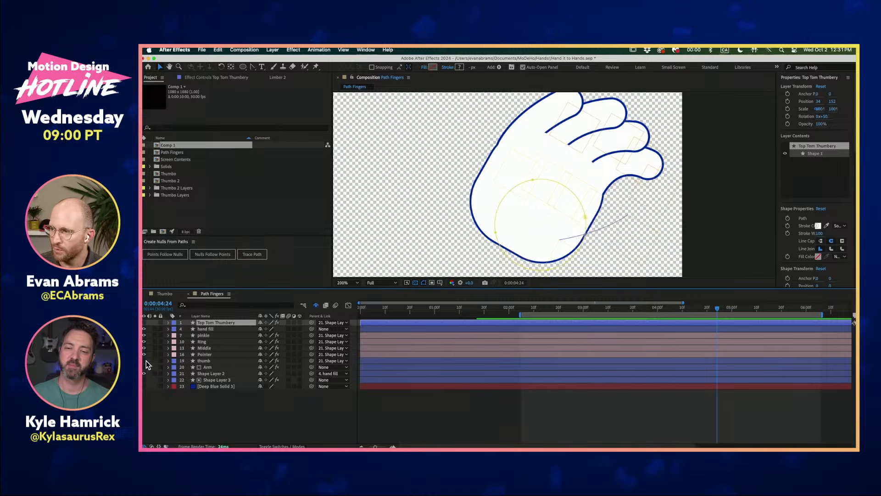
pyautogui.press('super+shift+a')
pyautogui.click(144, 322)
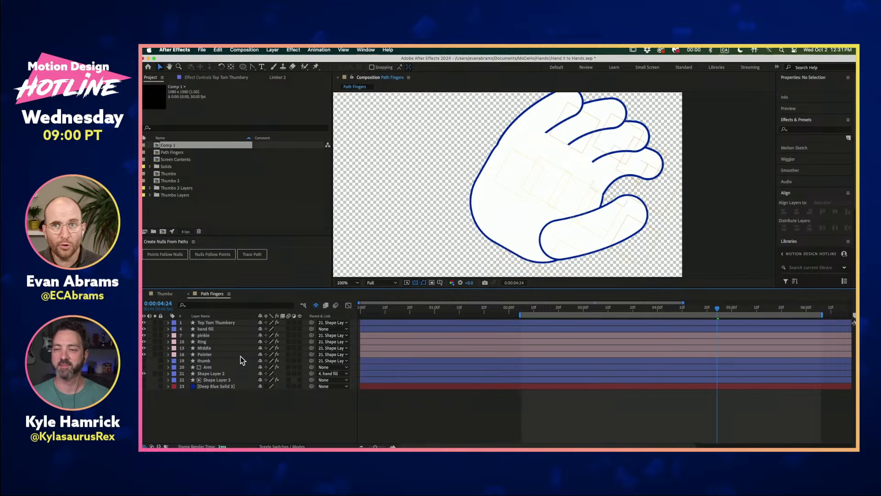
pyautogui.click(233, 324)
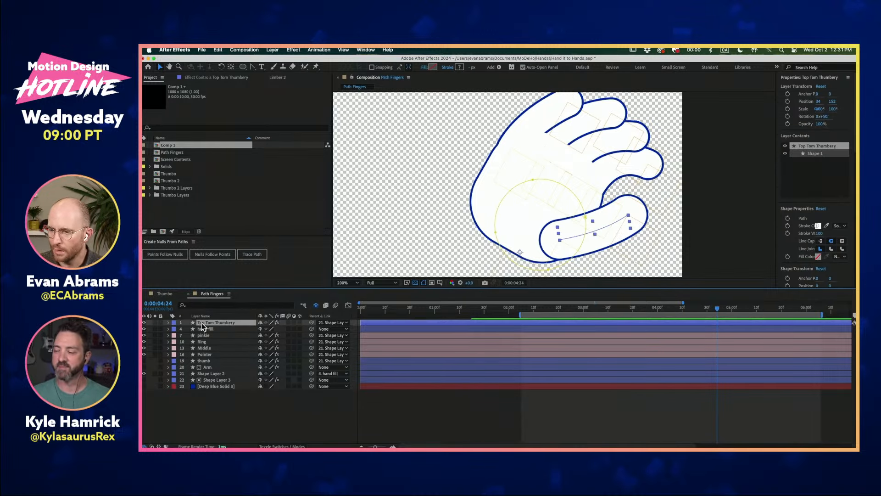
# - Set Mask 1 on the Top Tom Thumbery layer to Subtract, and show and select the thumb layer beneath it
pyautogui.click(168, 323)
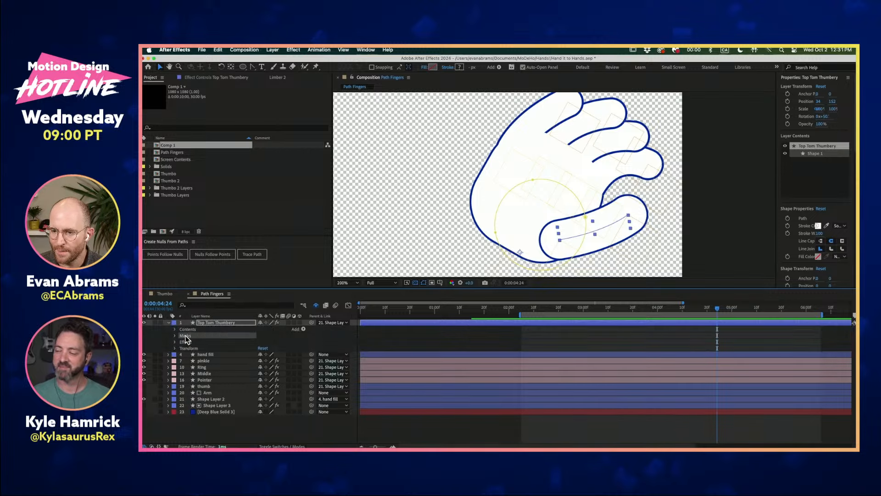
pyautogui.click(175, 336)
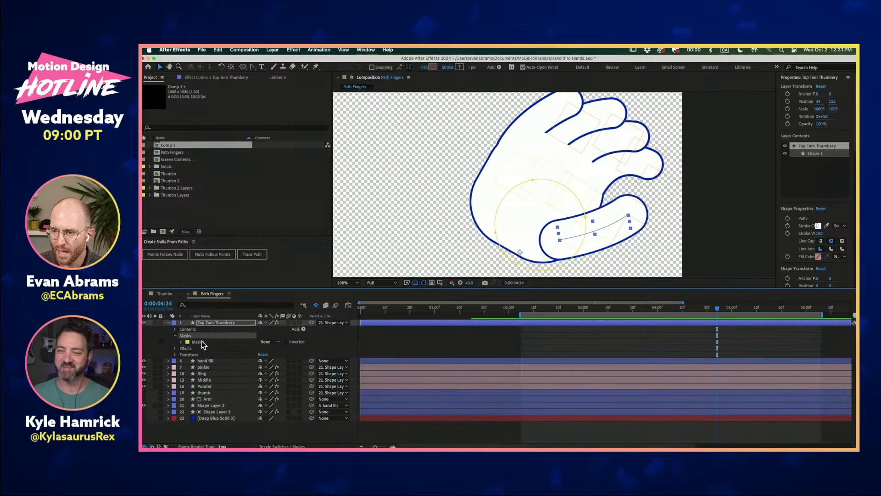
pyautogui.click(268, 342)
pyautogui.click(277, 366)
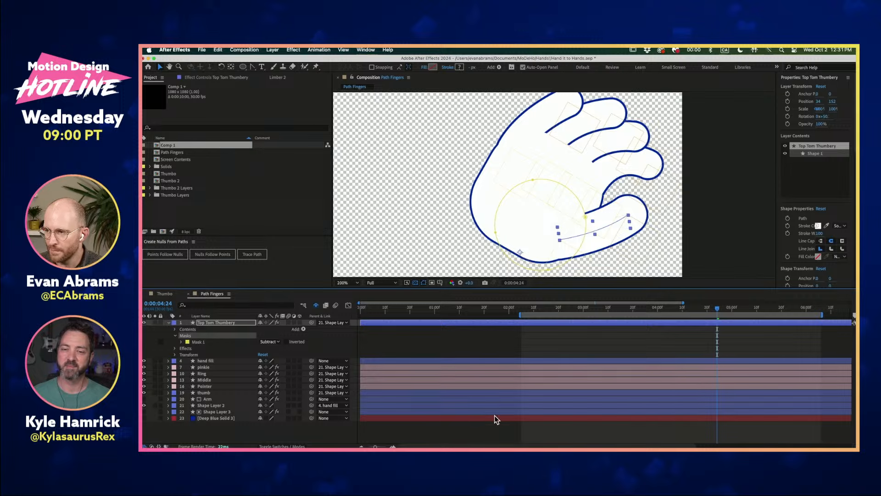
pyautogui.click(203, 392)
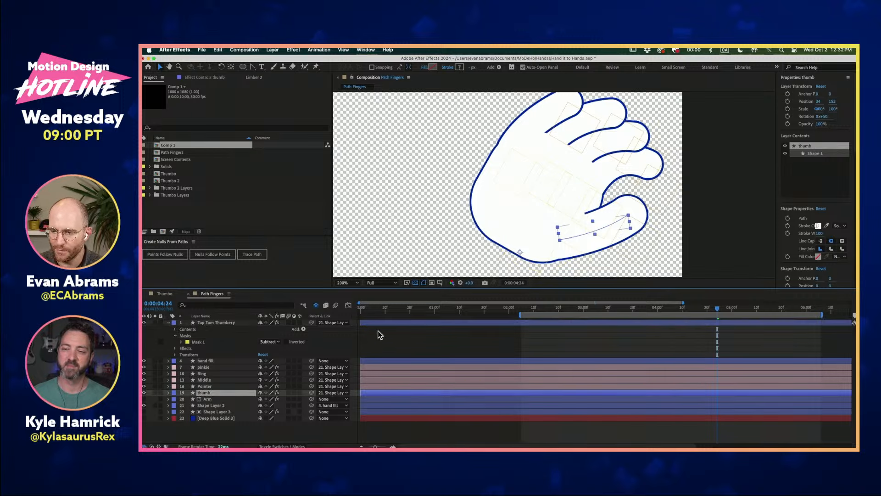
# - Go to 0:00:03:25 and shift Top Tom Thumbery's Mask 1 slightly down and toward the palm at the thumb's base
pyautogui.click(409, 335)
pyautogui.press(',')
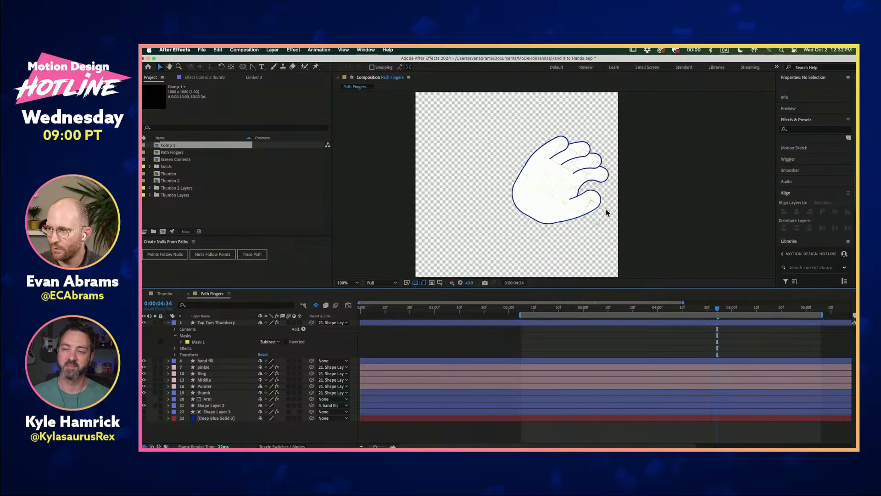
pyautogui.moveTo(722, 310); pyautogui.dragTo(645, 308)
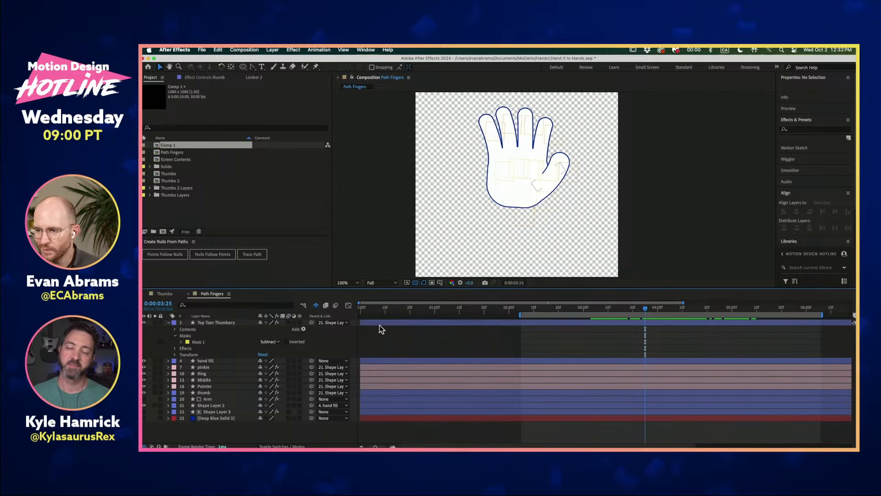
pyautogui.click(208, 341)
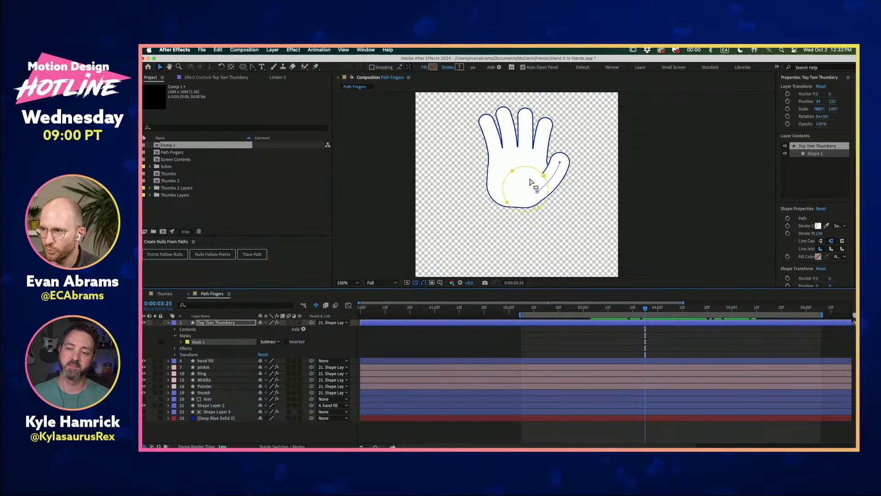
pyautogui.moveTo(546, 178)
pyautogui.mouseDown()
pyautogui.moveTo(549, 168)
pyautogui.moveTo(529, 185)
pyautogui.moveTo(542, 191)
pyautogui.moveTo(543, 181)
pyautogui.mouseUp()
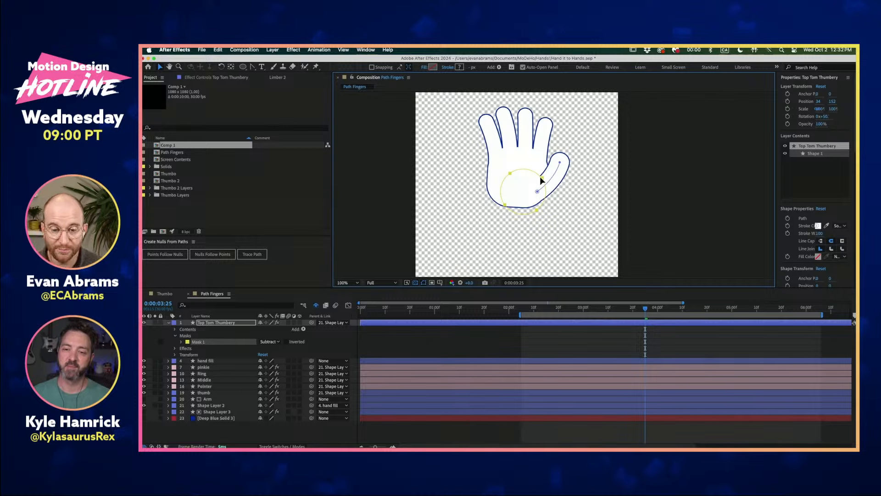
# - At 0:00:04:07, fine-tune the position of Mask 1 against the end of the thumb crease, then deselect the layer
pyautogui.moveTo(644, 307); pyautogui.dragTo(674, 308)
pyautogui.scroll(4, 580, 199)
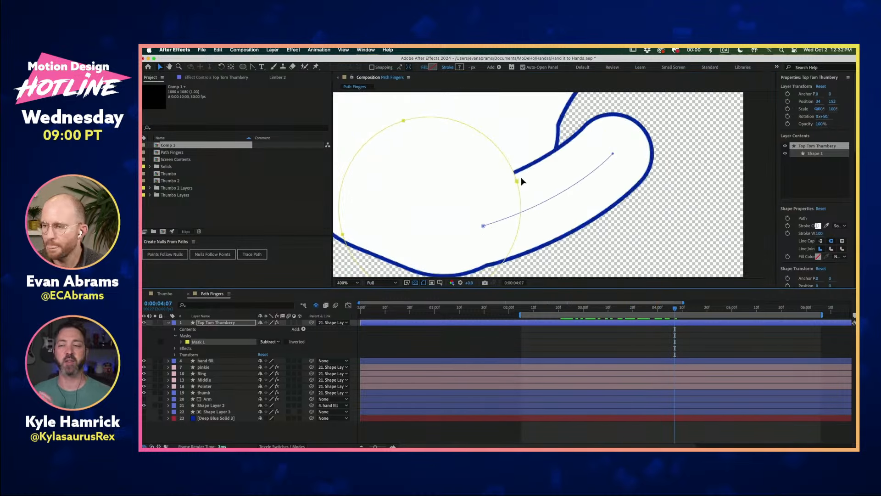
pyautogui.scroll(-2, 523, 200)
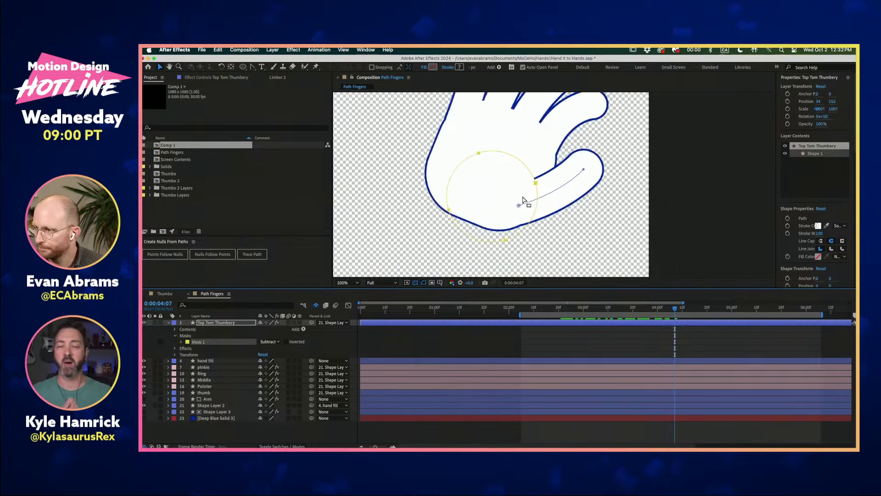
pyautogui.moveTo(535, 183)
pyautogui.mouseDown()
pyautogui.moveTo(595, 182)
pyautogui.moveTo(551, 165)
pyautogui.moveTo(544, 210)
pyautogui.moveTo(536, 189)
pyautogui.moveTo(543, 171)
pyautogui.moveTo(533, 183)
pyautogui.mouseUp()
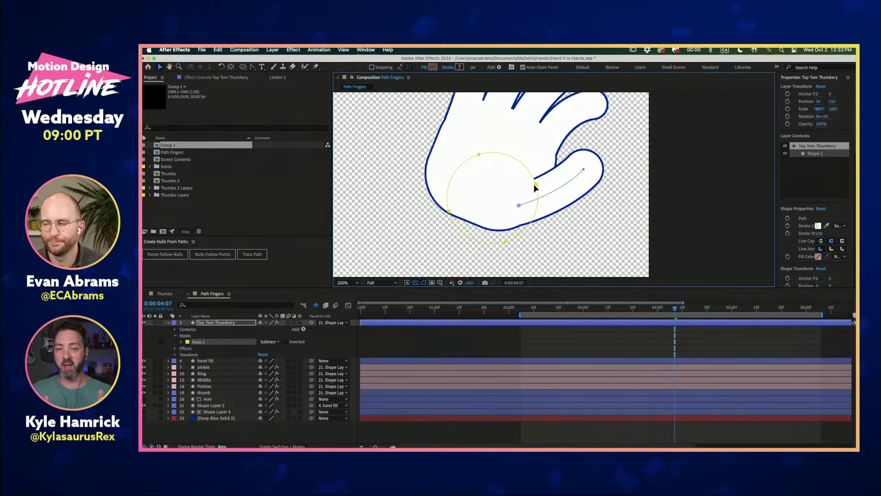
pyautogui.click(597, 328)
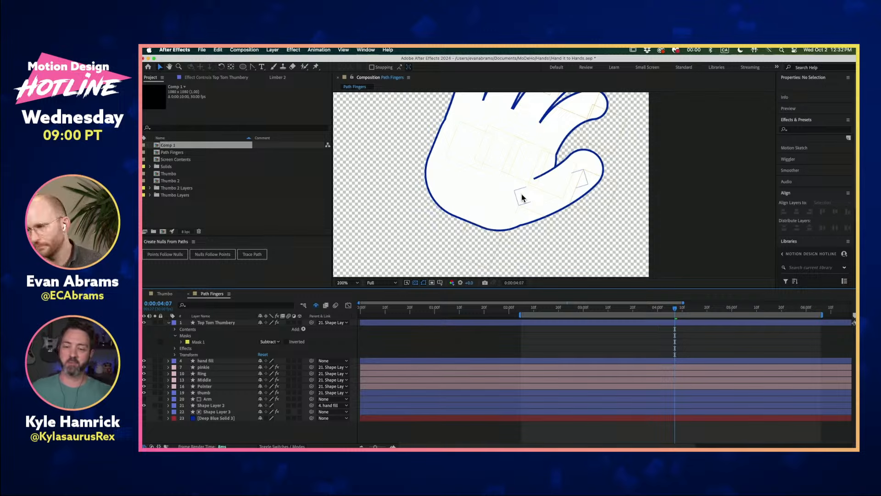
# - Play and scrub the hand animation to 0:00:03:08 and examine where the finger and thumb outlines meet the palm
pyautogui.press('space')
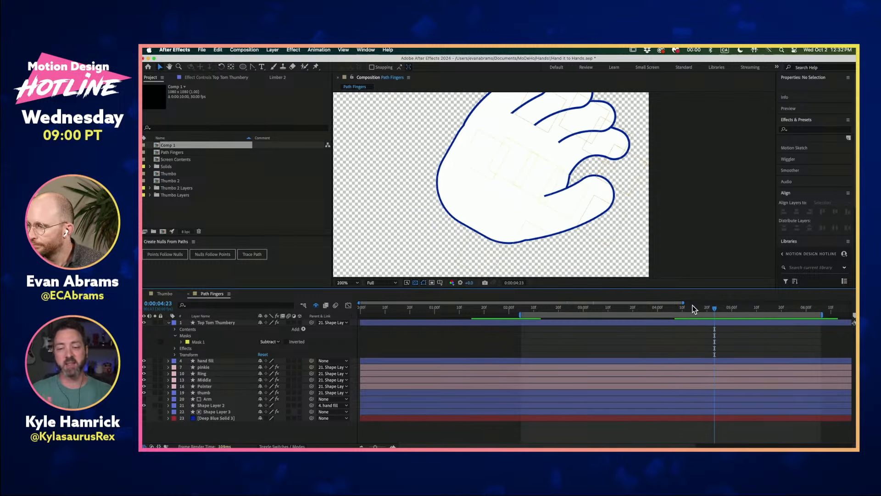
pyautogui.moveTo(692, 304); pyautogui.dragTo(602, 302)
pyautogui.moveTo(429, 133); pyautogui.dragTo(594, 199)
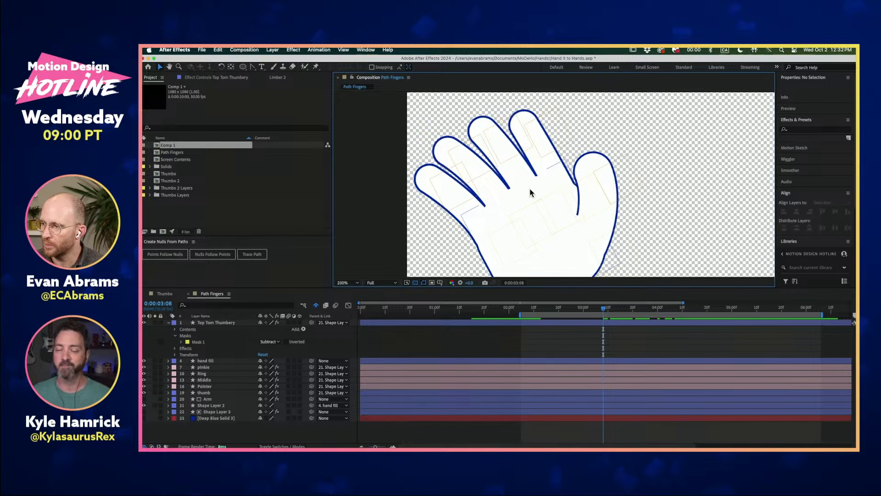
pyautogui.scroll(2, 530, 188)
pyautogui.moveTo(539, 185); pyautogui.dragTo(535, 164)
pyautogui.press('v')
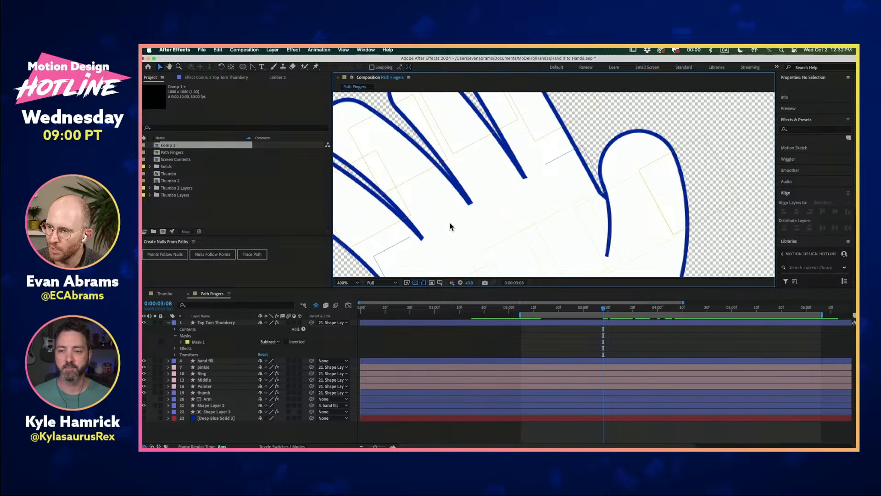
pyautogui.scroll(-3, 470, 167)
pyautogui.hscroll(-2, 470, 167)
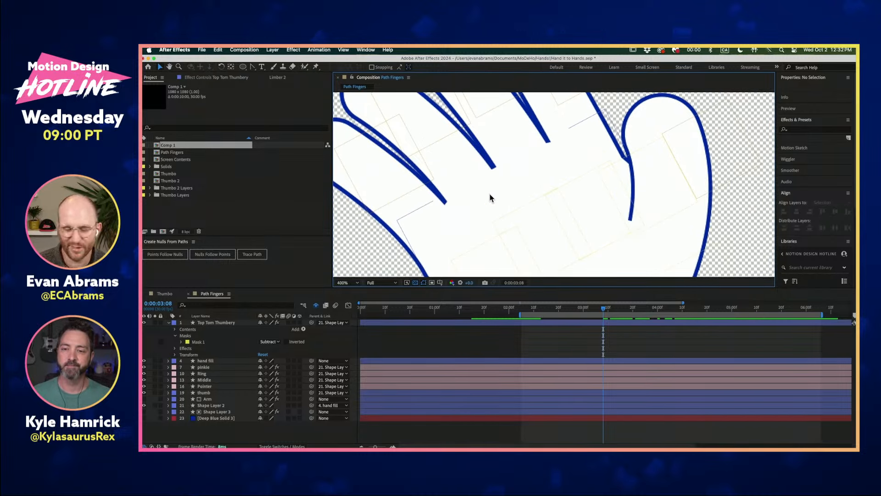
pyautogui.press(',')
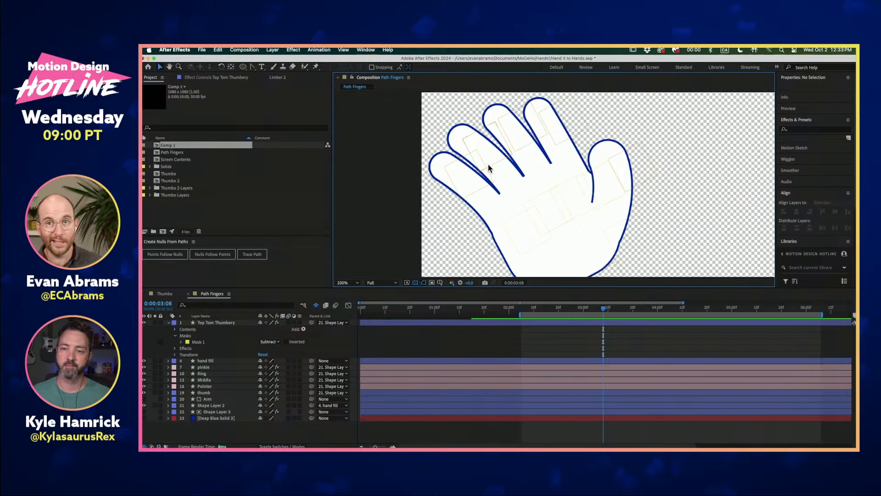
# - Preview the Path Fingers animation and view the whole hand
pyautogui.press('space')
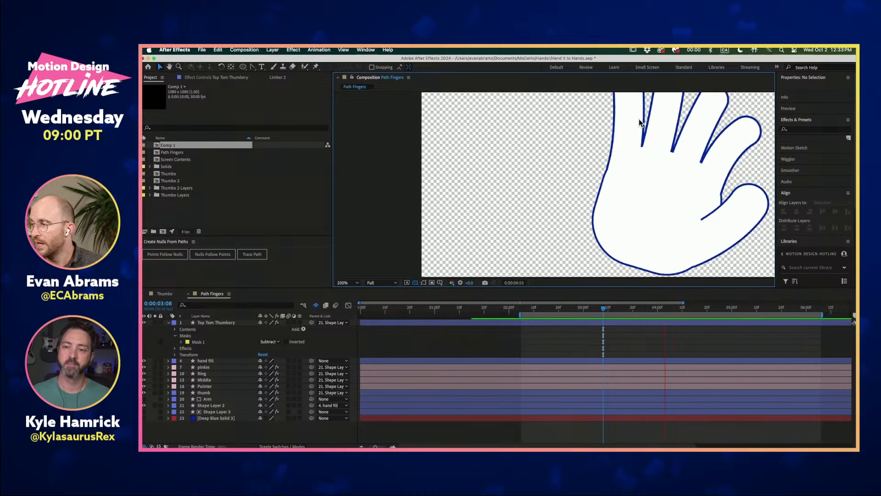
pyautogui.press('space')
pyautogui.press(',')
pyautogui.moveTo(644, 150); pyautogui.dragTo(584, 118)
pyautogui.press('v')
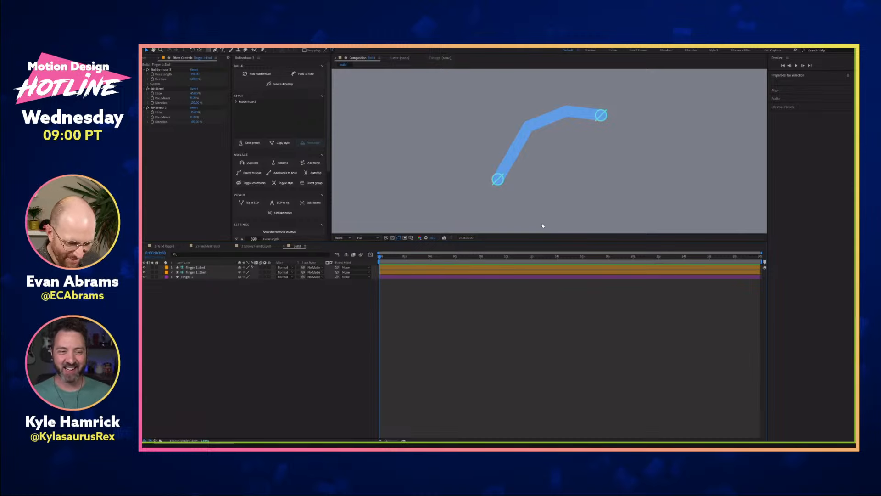
# - Reposition the Finger 1::End controller in the Build composition to flex the RubberHose finger
pyautogui.moveTo(602, 116); pyautogui.dragTo(614, 167)
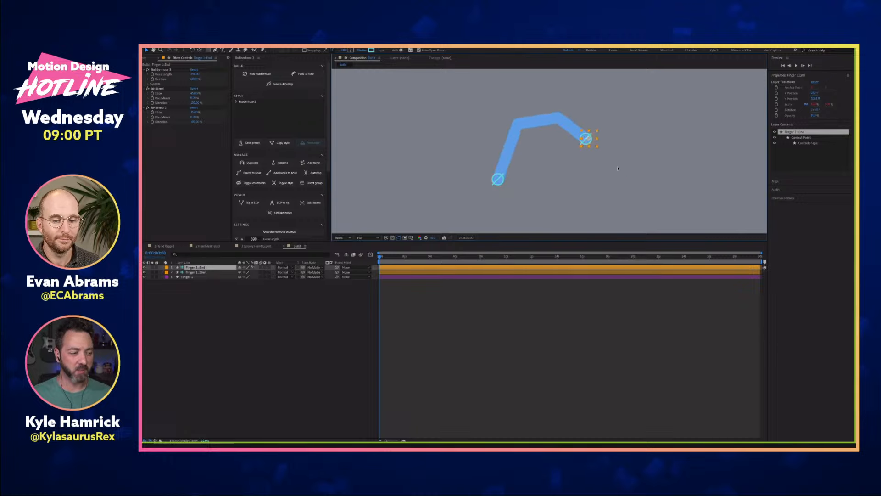
pyautogui.click(598, 139)
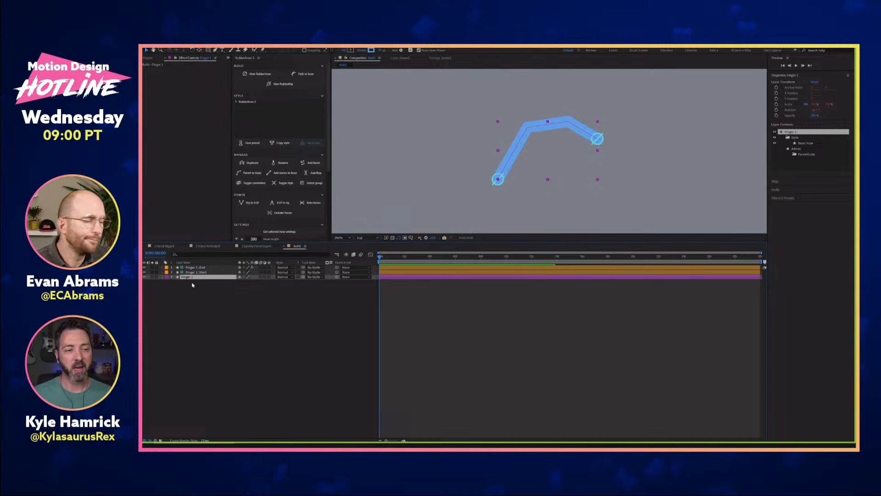
pyautogui.moveTo(598, 138); pyautogui.dragTo(613, 140)
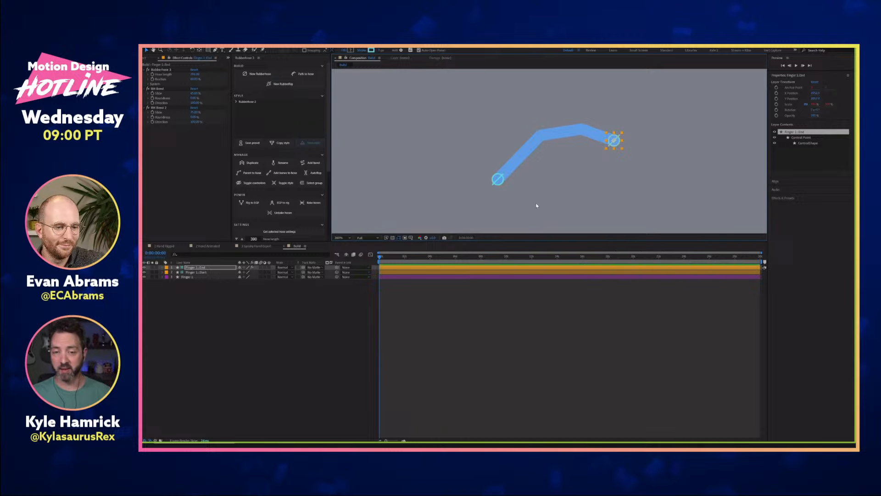
# - Open the Hand Rigged composition to view the RubberHose controllers on the hand, then return to the Build composition
pyautogui.click(164, 246)
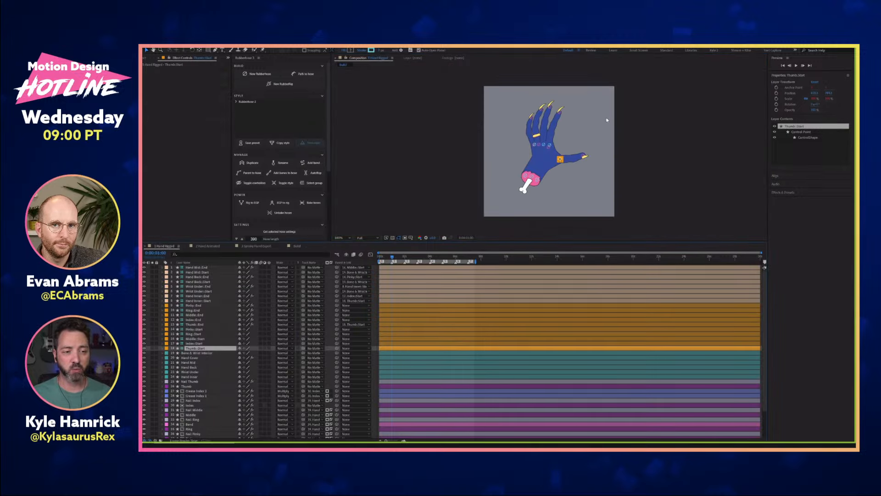
pyautogui.scroll(1, 603, 122)
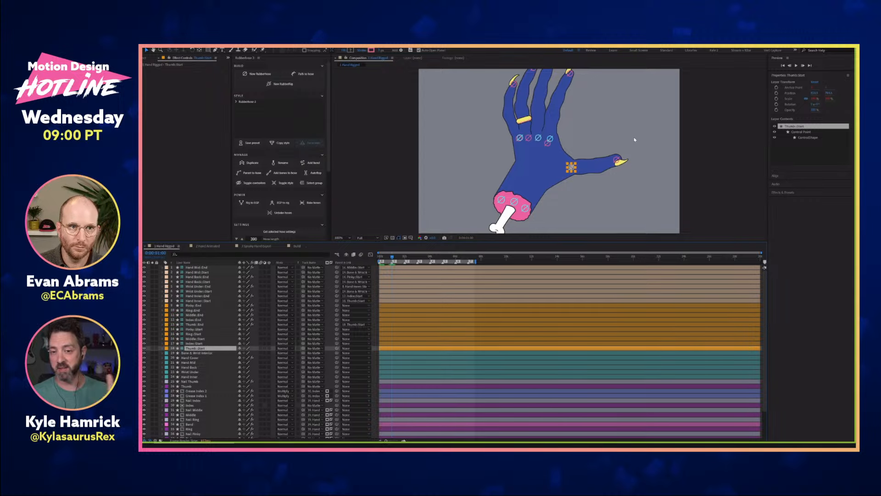
pyautogui.click(297, 245)
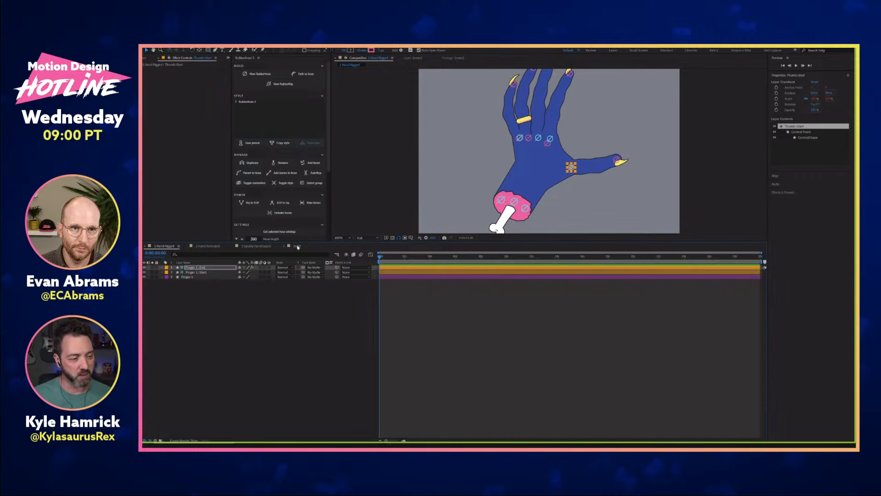
# - Expand the Finger 1 layer's contents down to the hose path and examine the expression driving it
pyautogui.click(229, 330)
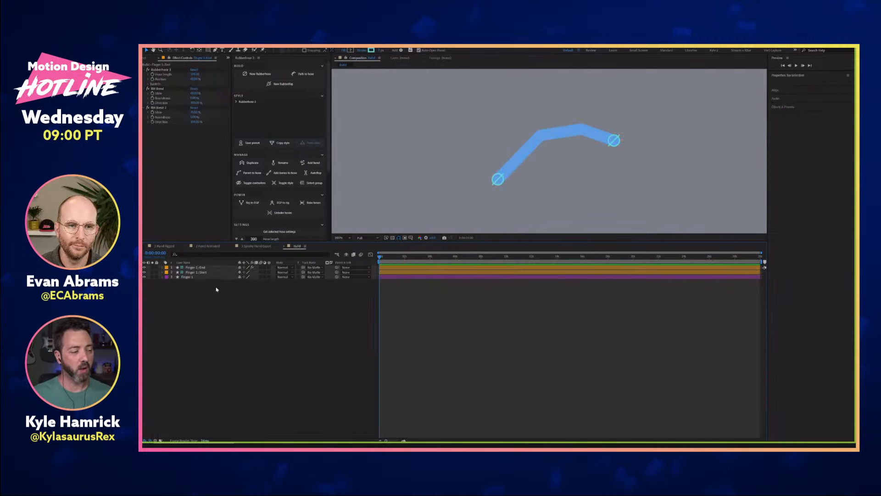
pyautogui.click(197, 277)
pyautogui.click(162, 277)
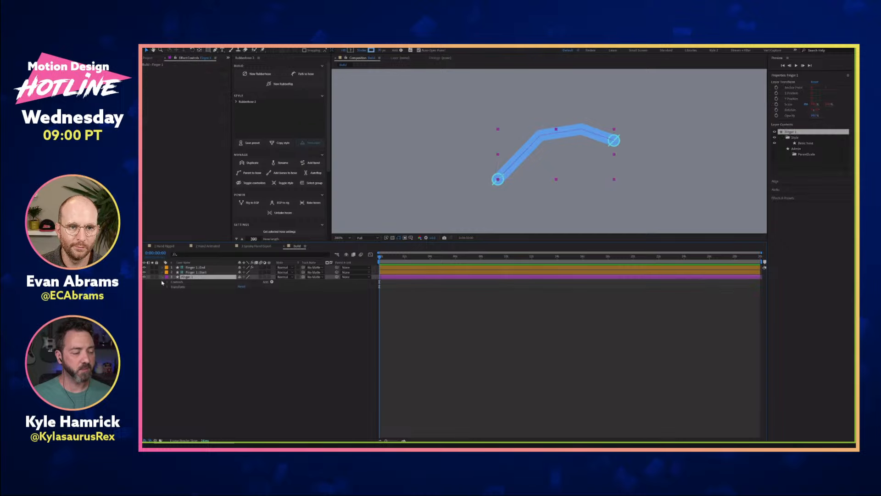
pyautogui.click(167, 281)
pyautogui.click(172, 287)
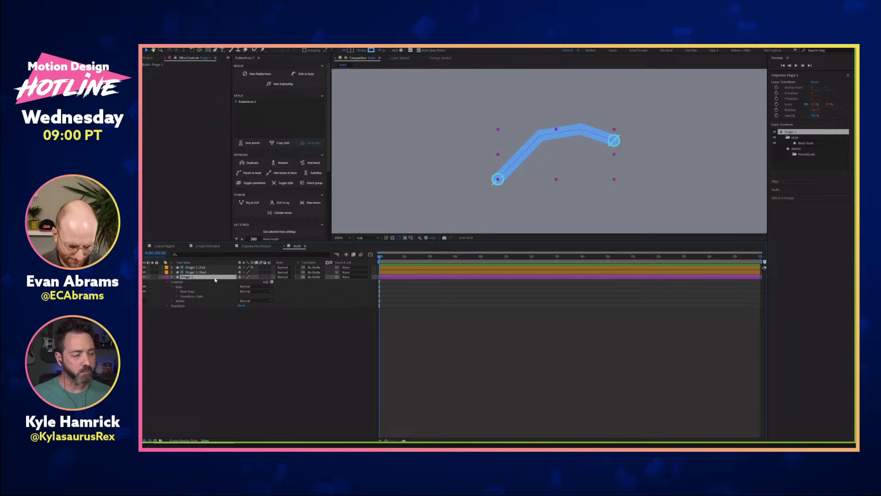
pyautogui.click(177, 292)
pyautogui.click(181, 296)
pyautogui.click(186, 301)
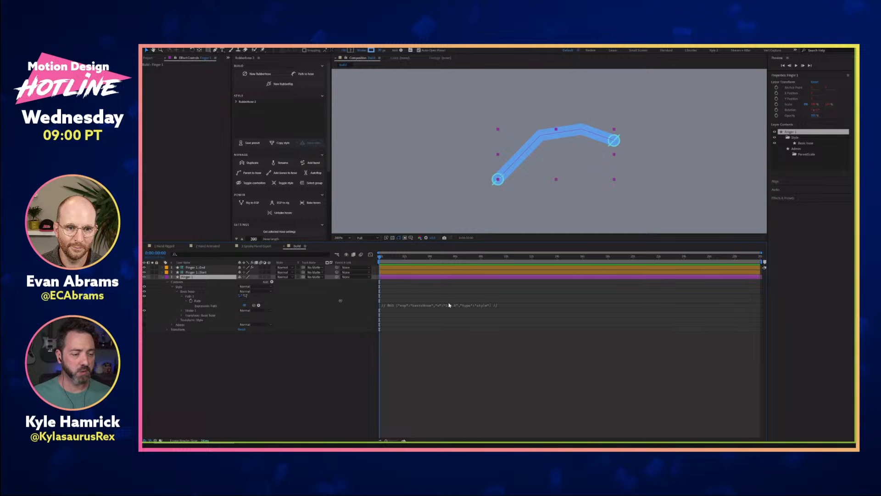
pyautogui.click(514, 306)
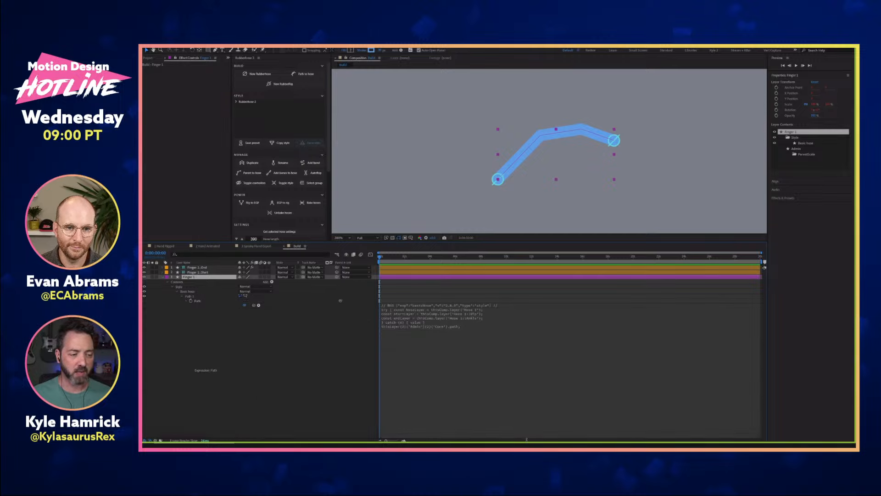
pyautogui.moveTo(519, 362); pyautogui.dragTo(517, 296)
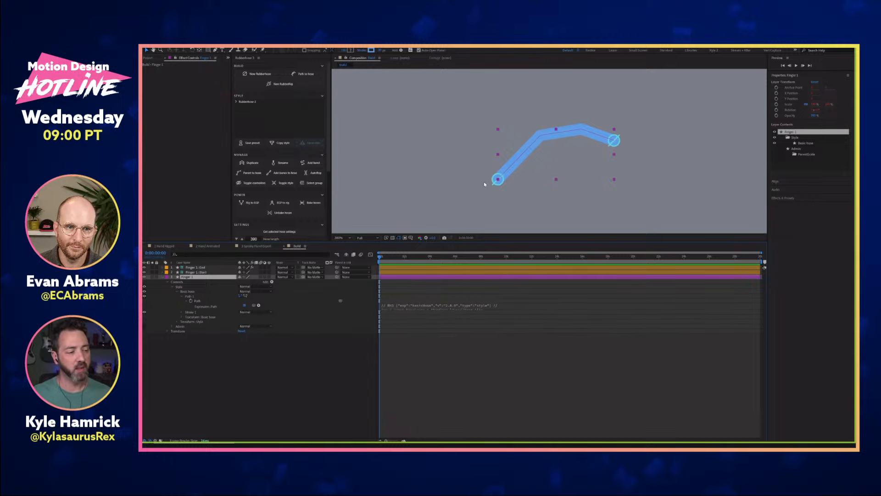
# - Increase the hose length on Finger 1::End and move that controller outward to extend the finger
pyautogui.click(197, 267)
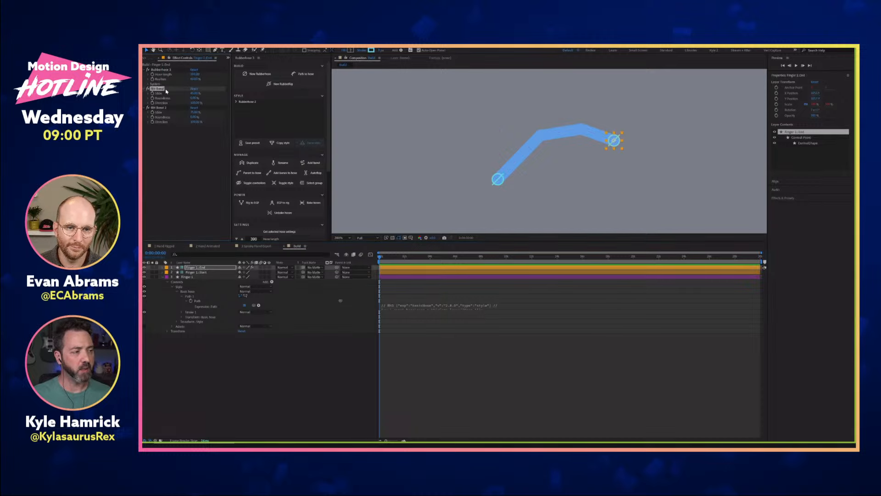
pyautogui.click(158, 107)
pyautogui.click(161, 89)
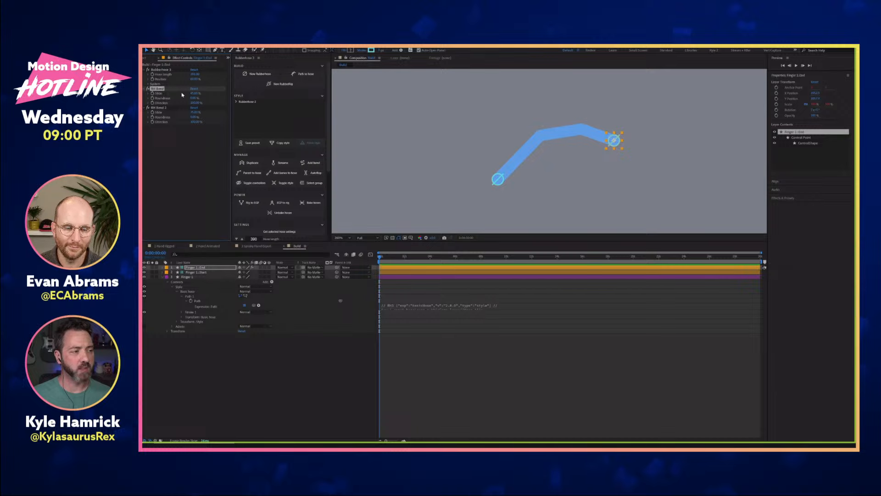
pyautogui.moveTo(195, 93); pyautogui.dragTo(227, 75)
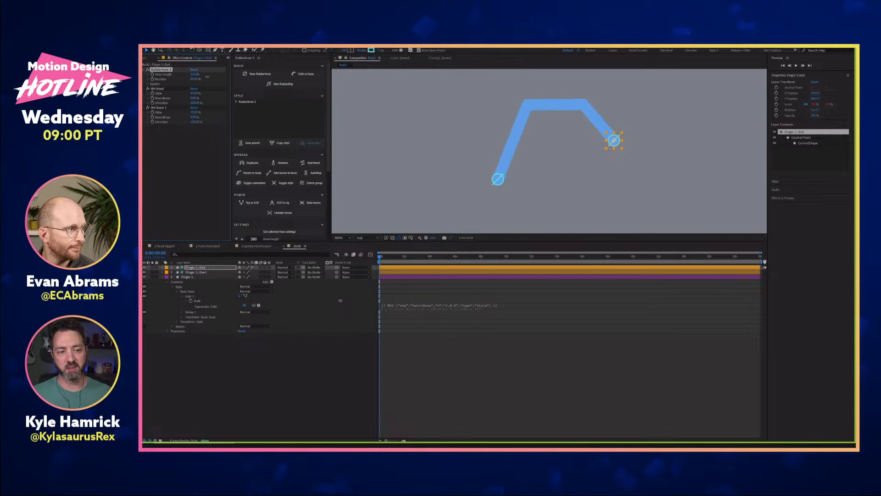
pyautogui.moveTo(614, 139); pyautogui.dragTo(647, 131)
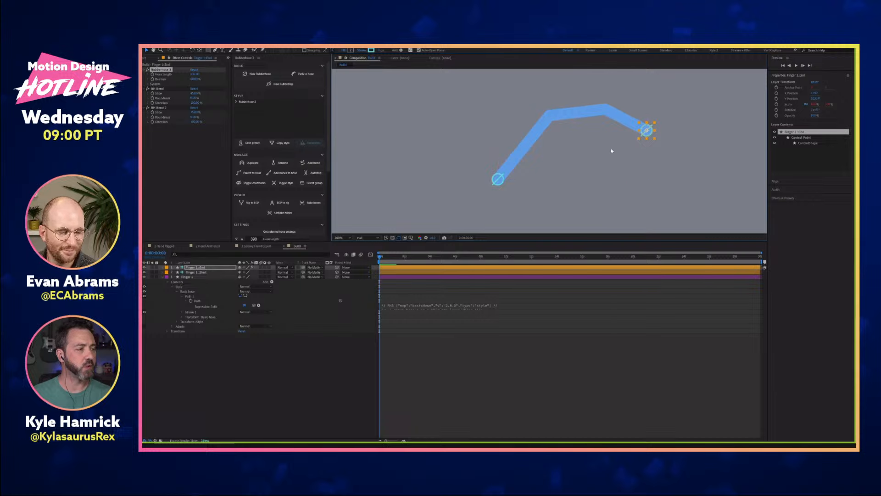
# - Set the hose length on Finger 1::End to 400 and move that controller inward to bend the finger
pyautogui.write('400')
pyautogui.press('Return')
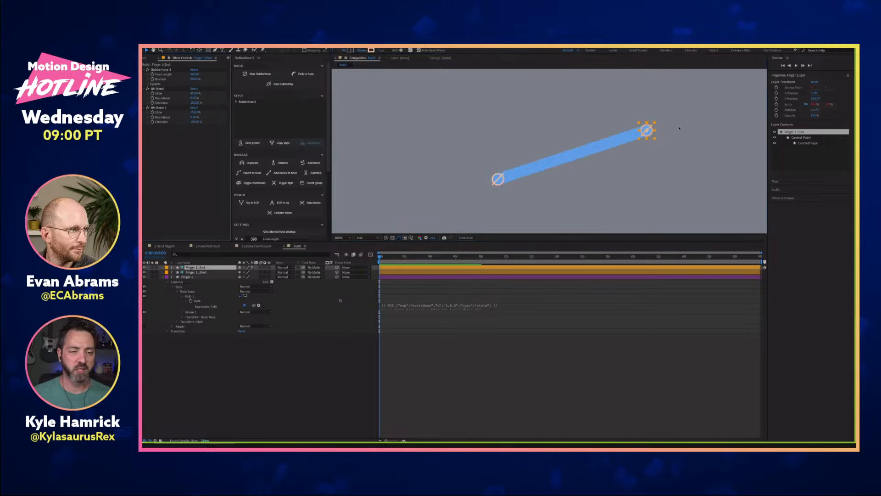
pyautogui.moveTo(646, 130); pyautogui.dragTo(607, 137)
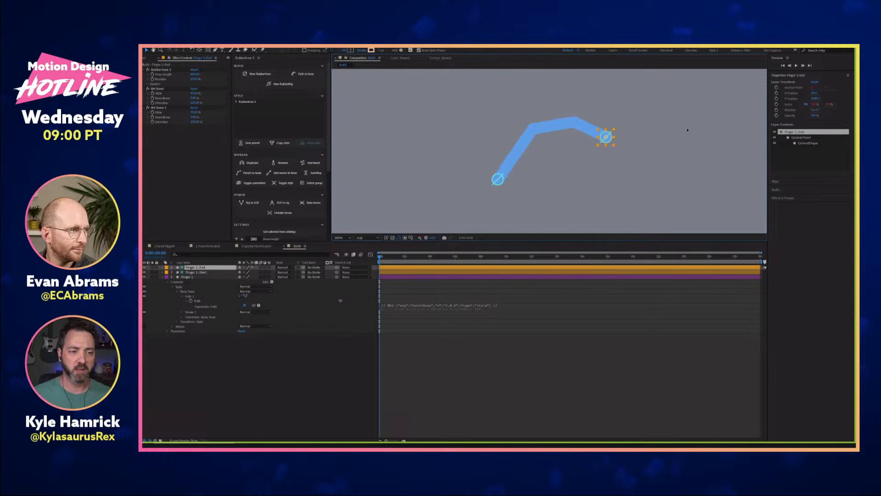
pyautogui.moveTo(688, 130); pyautogui.dragTo(649, 131)
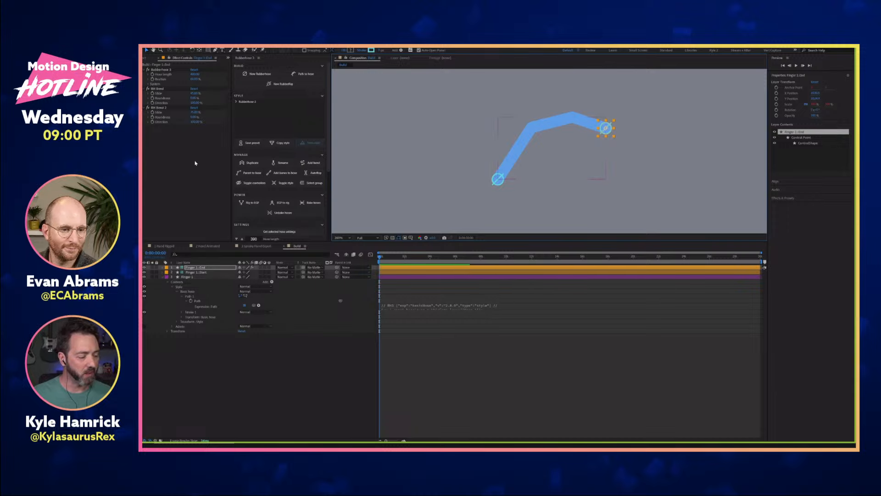
# - Expand Stroke 1 of the Finger 1 layer and increase its stroke width to thicken the finger
pyautogui.click(179, 287)
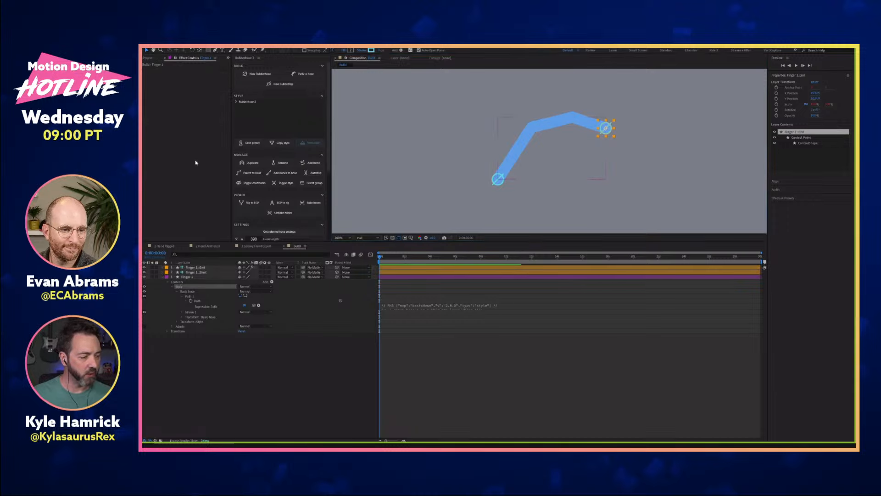
pyautogui.click(613, 140)
pyautogui.click(182, 311)
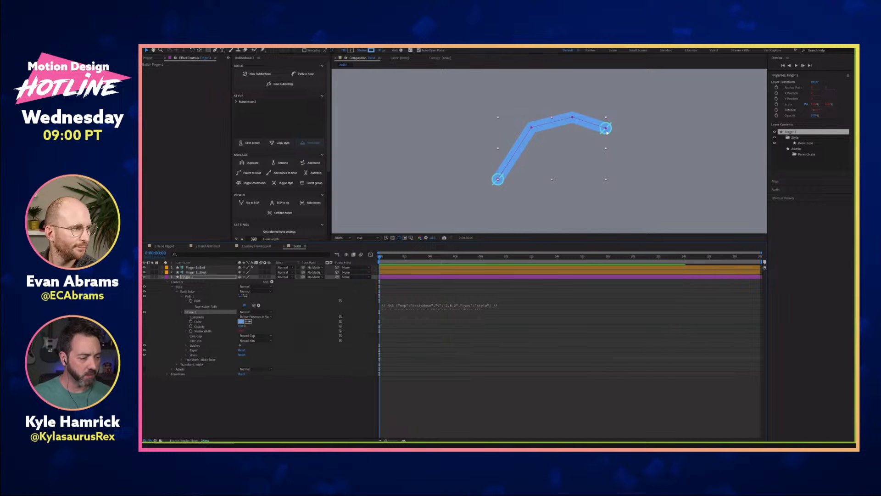
pyautogui.moveTo(241, 331); pyautogui.dragTo(250, 330)
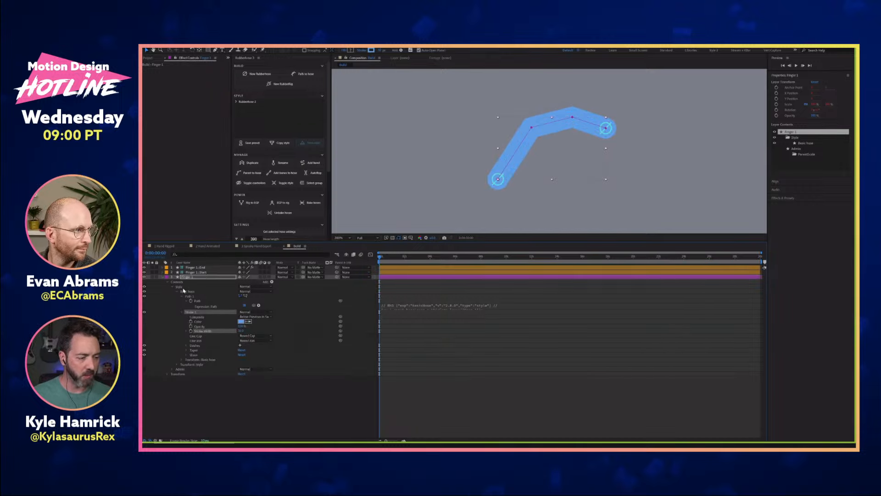
pyautogui.click(186, 291)
pyautogui.press('F2')
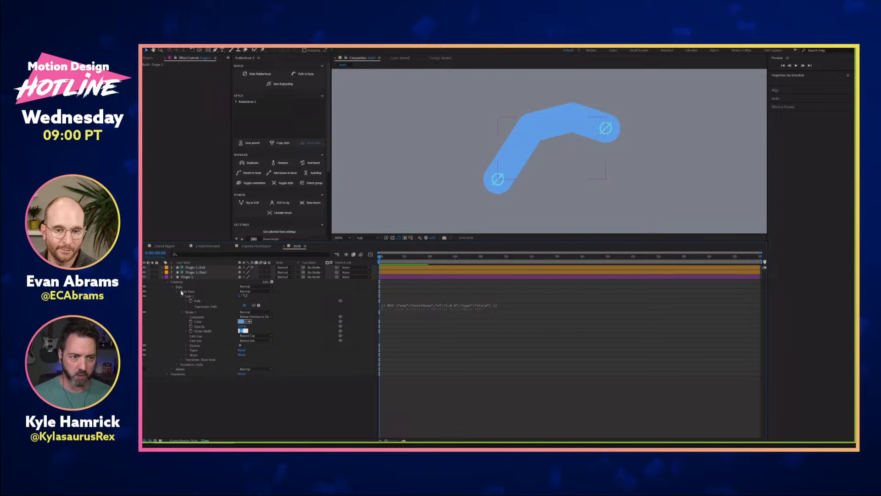
pyautogui.press('Return')
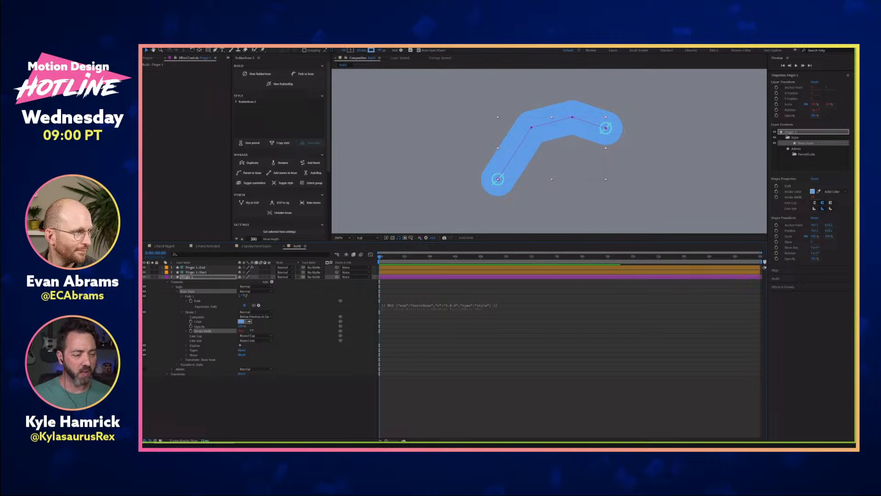
# - Taper Finger 1's stroke with an End Length of 100% and an increased End Width, and nudge the Finger 1::End controller slightly upward
pyautogui.click(220, 350)
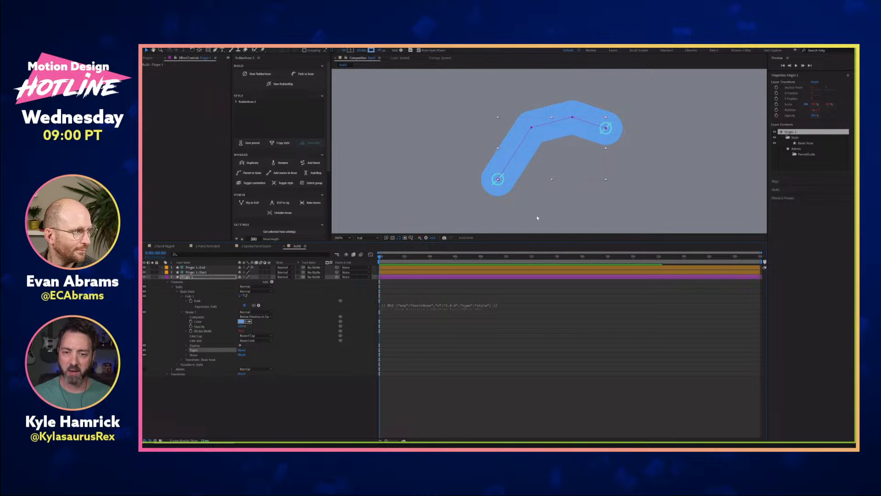
pyautogui.click(186, 351)
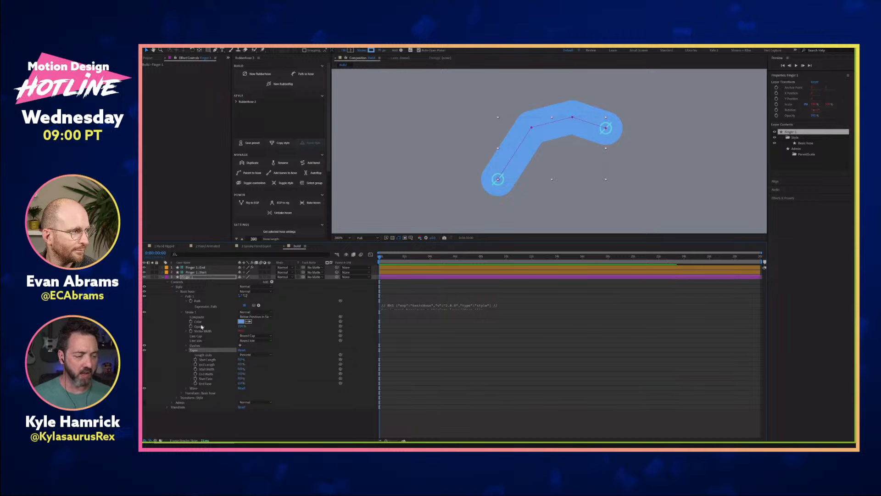
pyautogui.hotkey('ctrl', 'Up')
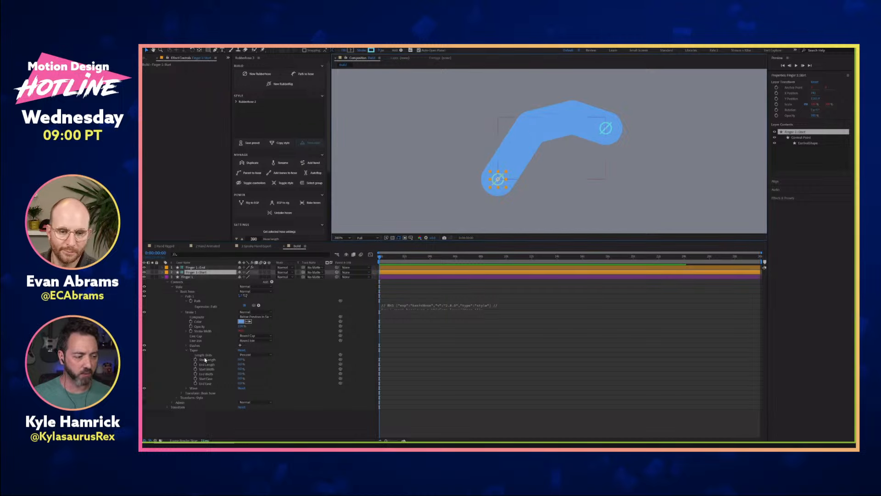
pyautogui.moveTo(241, 364); pyautogui.dragTo(211, 365)
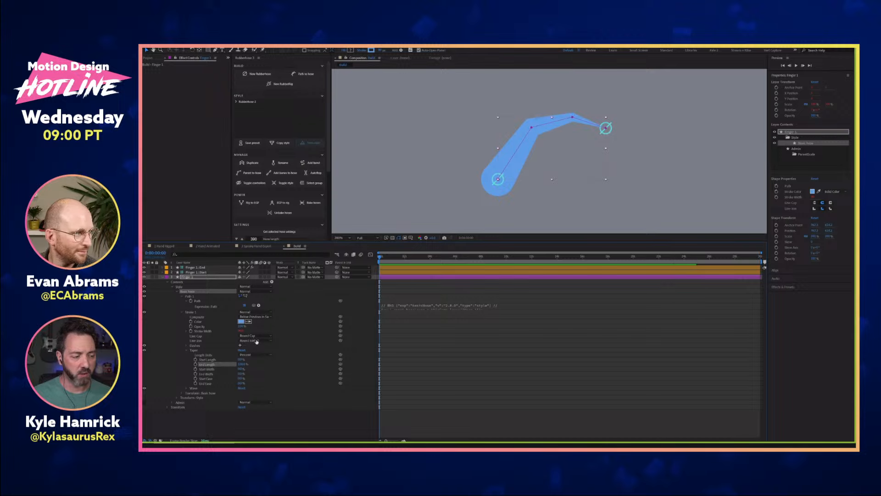
pyautogui.moveTo(242, 369); pyautogui.dragTo(283, 362)
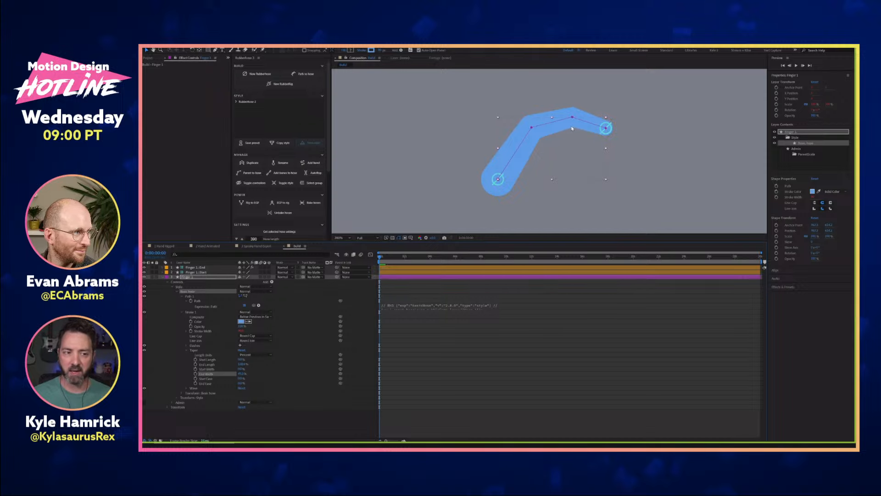
pyautogui.click(606, 128)
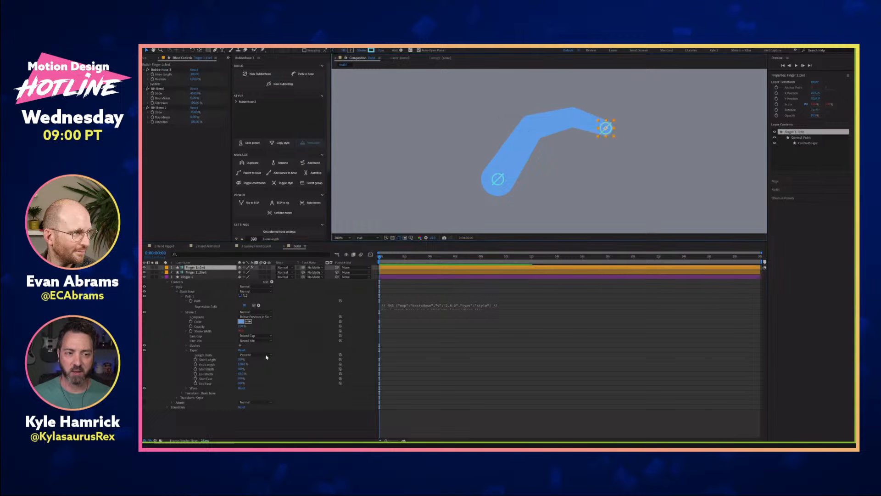
pyautogui.moveTo(611, 123)
pyautogui.mouseDown()
pyautogui.moveTo(622, 130)
pyautogui.moveTo(631, 166)
pyautogui.moveTo(580, 134)
pyautogui.moveTo(615, 111)
pyautogui.moveTo(566, 157)
pyautogui.moveTo(607, 121)
pyautogui.mouseUp()
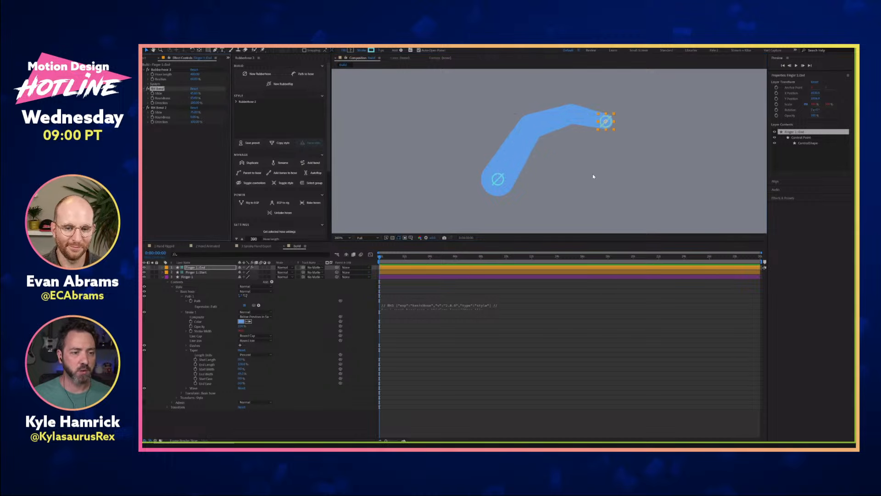
# - Try higher Roundness on RH Bend and RH Bend 2, reduce both to 10%, and move the Finger 1::End controller to test the joints
pyautogui.moveTo(195, 98); pyautogui.dragTo(218, 98)
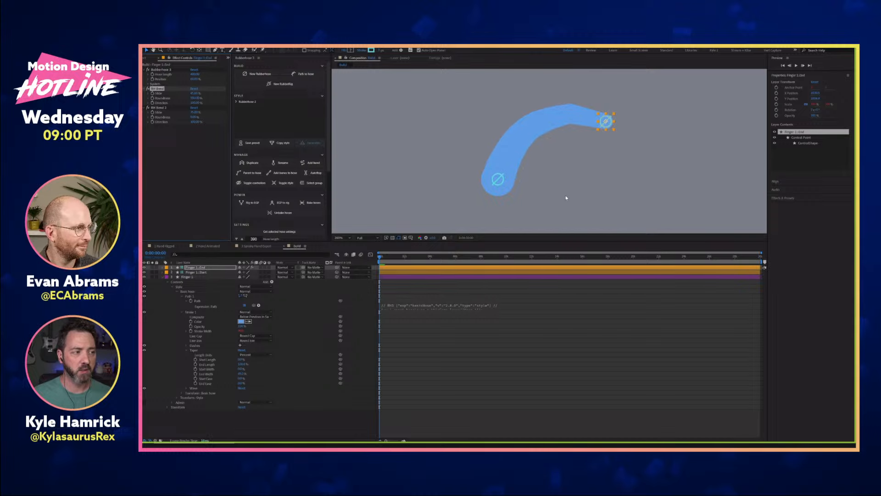
pyautogui.click(195, 117)
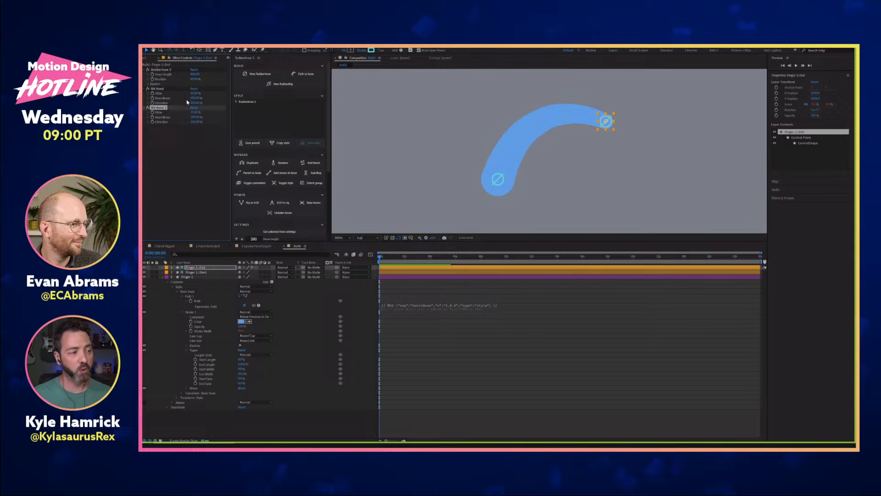
pyautogui.click(195, 98)
pyautogui.write('10')
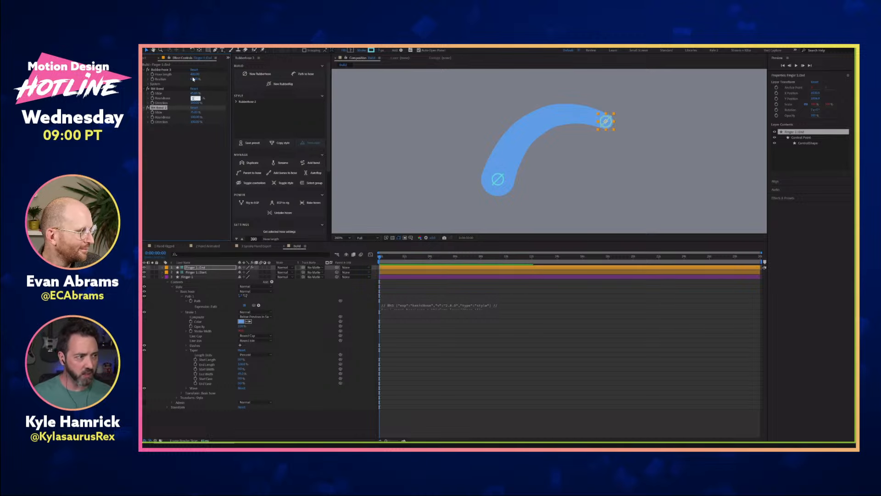
pyautogui.press('Tab')
pyautogui.press('Tab')
pyautogui.press('Tab')
pyautogui.write('10')
pyautogui.press('Return')
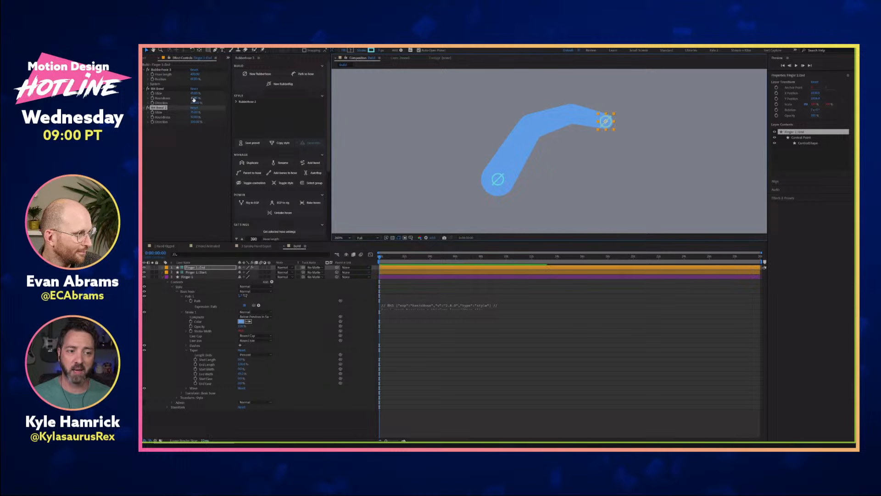
pyautogui.moveTo(602, 124); pyautogui.dragTo(536, 124)
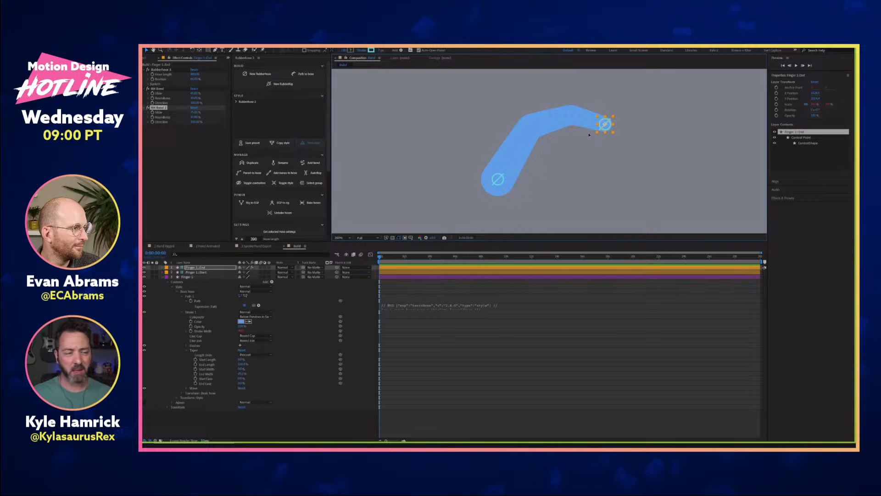
# - Check the Hand Rigged composition, return to Build, and add a slight Wave Amount to the Finger 1 stroke
pyautogui.hotkey('shift', '.')
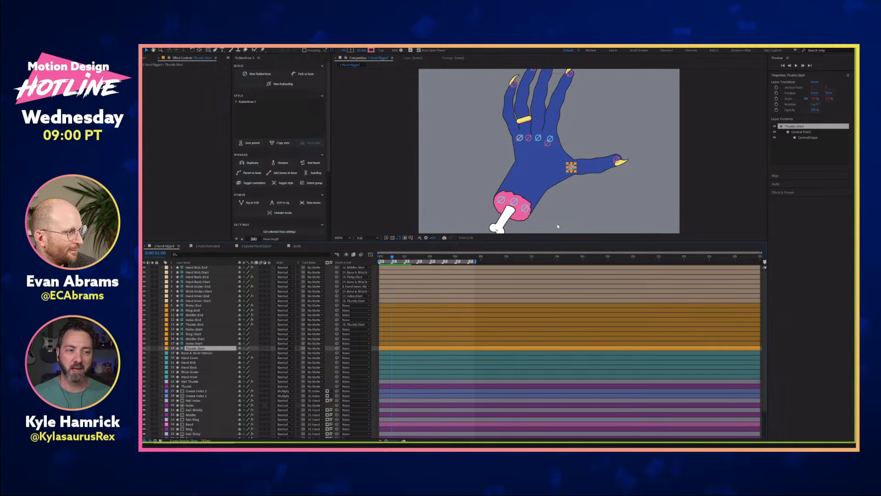
pyautogui.hotkey('alt', 'shift', ',')
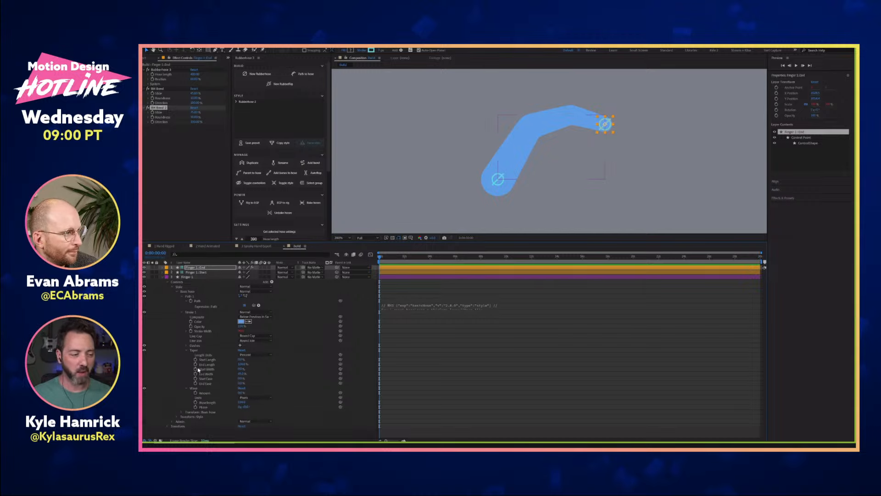
pyautogui.click(198, 392)
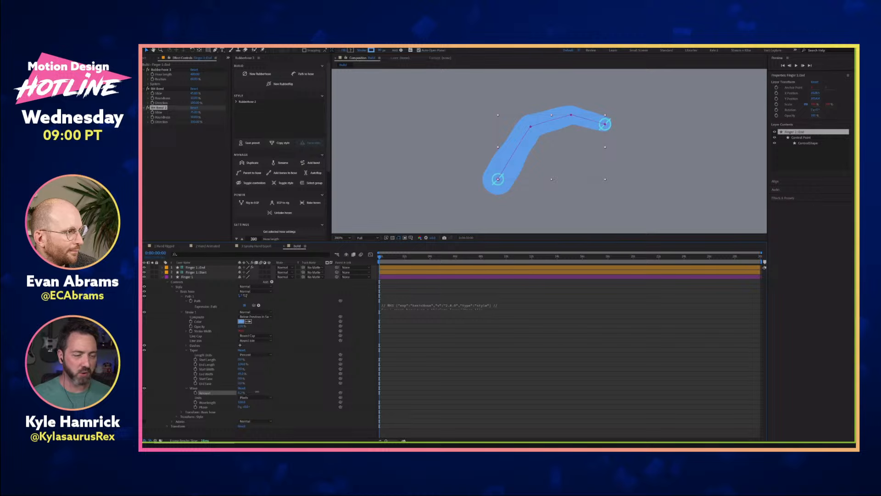
pyautogui.click(259, 391)
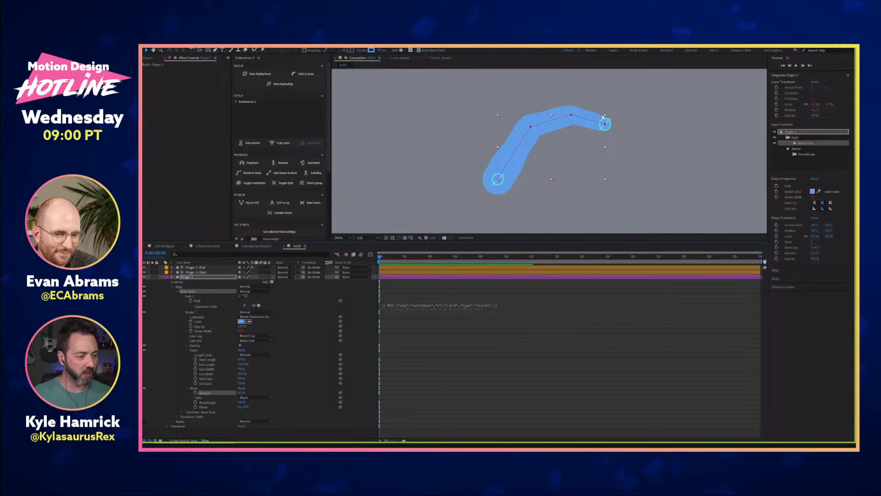
# - Recolor the Finger 1 stroke to a dark blue and deselect the layer
pyautogui.click(242, 322)
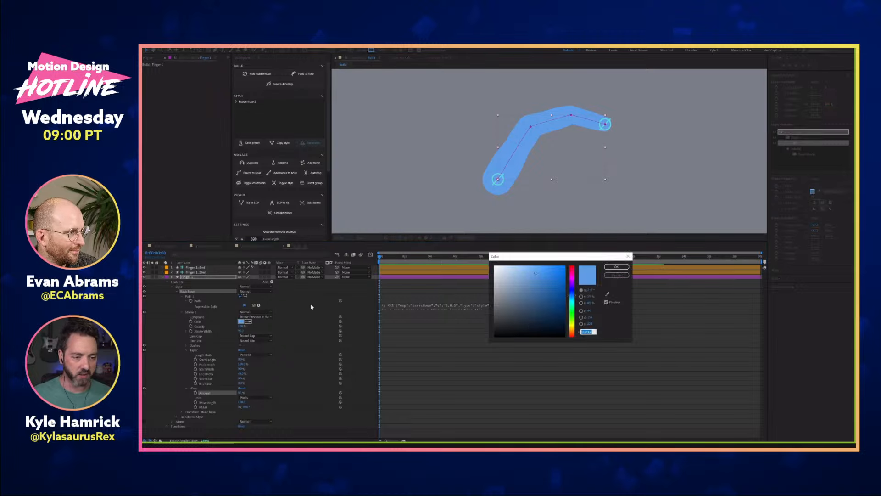
pyautogui.write('1A3E64')
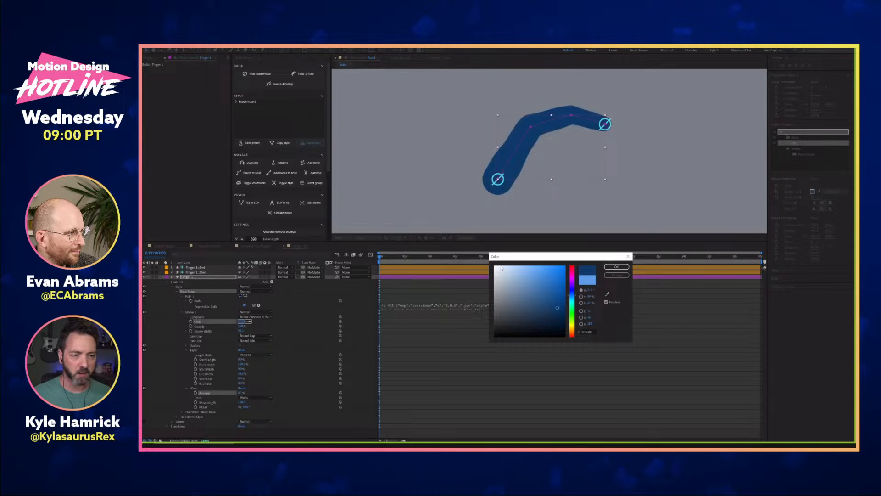
pyautogui.click(616, 266)
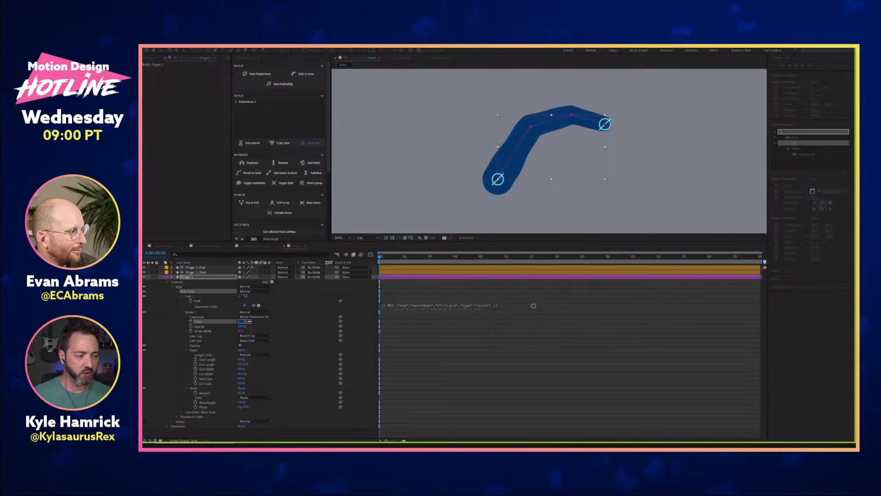
pyautogui.click(553, 307)
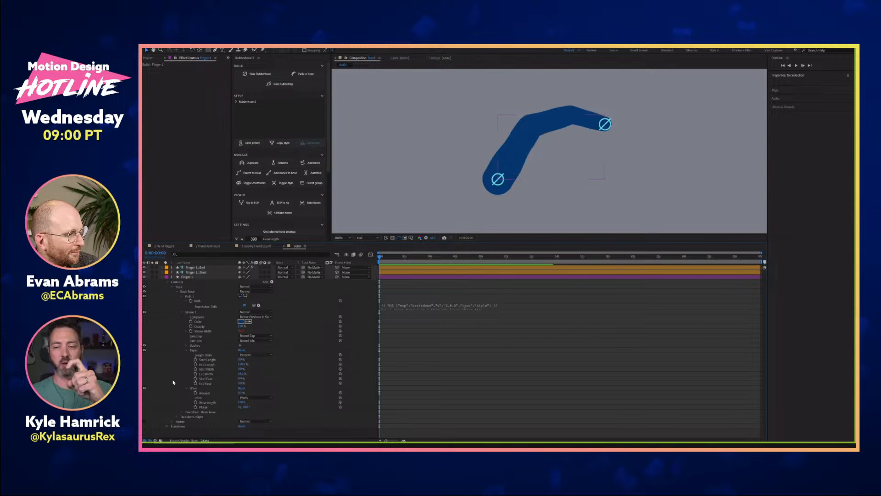
# - Compare with the Hand Rigged composition, return to Build, and adjust the Wavelength and Phase of Finger 1's stroke wave
pyautogui.click(165, 246)
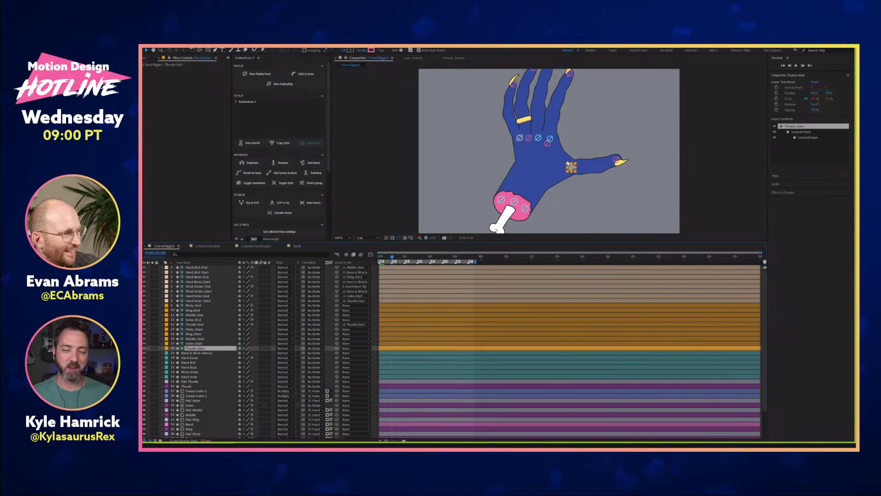
pyautogui.click(298, 246)
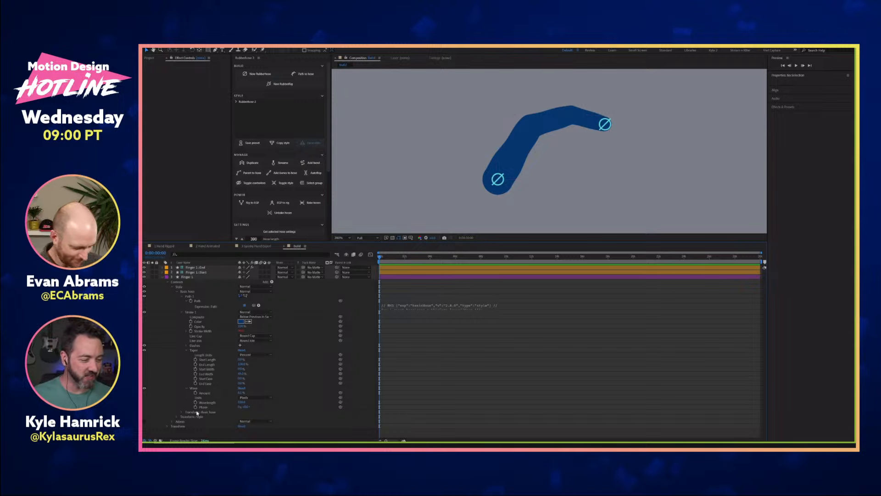
pyautogui.click(240, 402)
pyautogui.moveTo(240, 402)
pyautogui.mouseDown()
pyautogui.moveTo(256, 402)
pyautogui.moveTo(241, 406)
pyautogui.mouseUp()
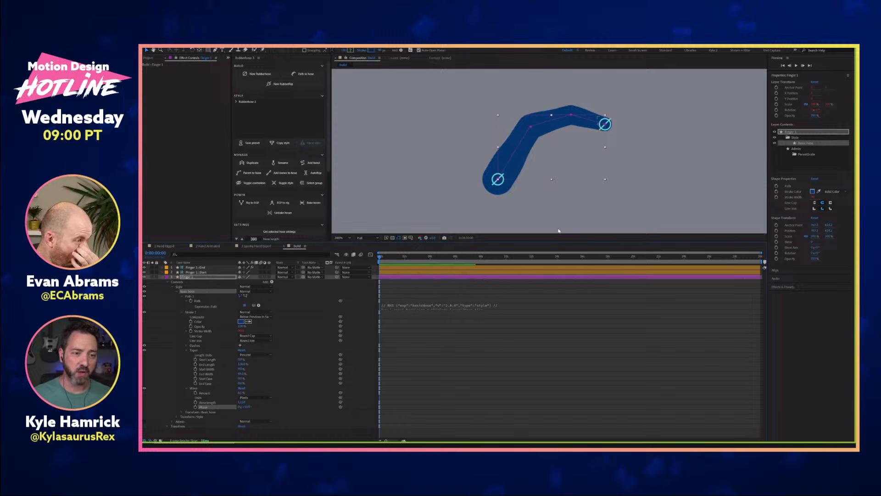
# - Move the Finger 1::End controller down and back up to flex the tapered finger
pyautogui.click(605, 124)
pyautogui.moveTo(605, 125)
pyautogui.mouseDown()
pyautogui.moveTo(615, 124)
pyautogui.moveTo(600, 124)
pyautogui.moveTo(601, 140)
pyautogui.mouseUp()
pyautogui.moveTo(610, 85); pyautogui.dragTo(607, 125)
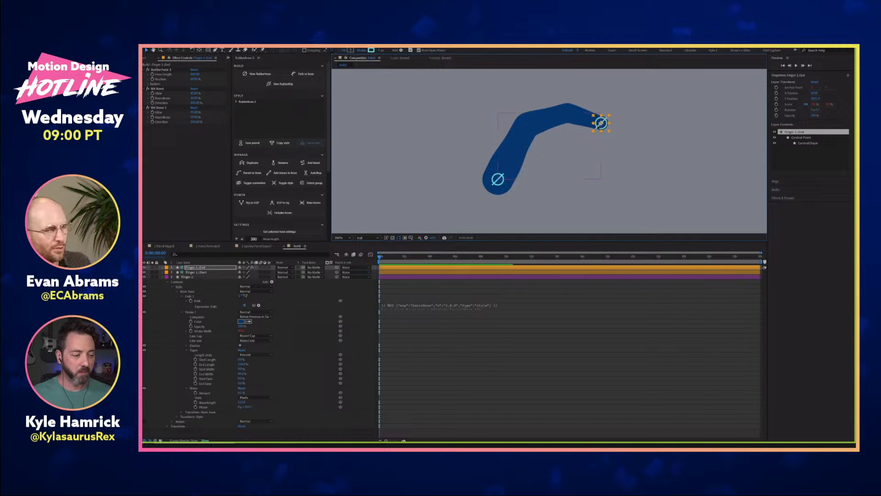
# - Set the stroke taper's End Width to 55% and collapse the Finger 1 layer's properties
pyautogui.click(242, 373)
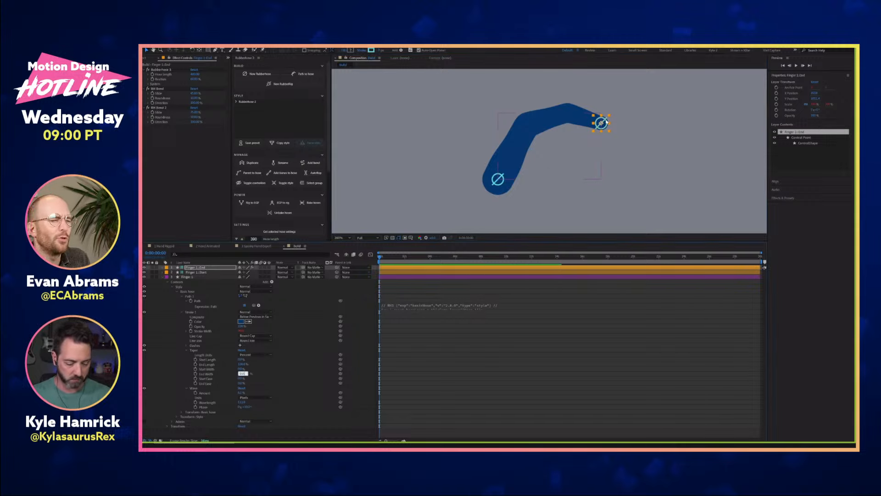
pyautogui.write('55')
pyautogui.click(305, 331)
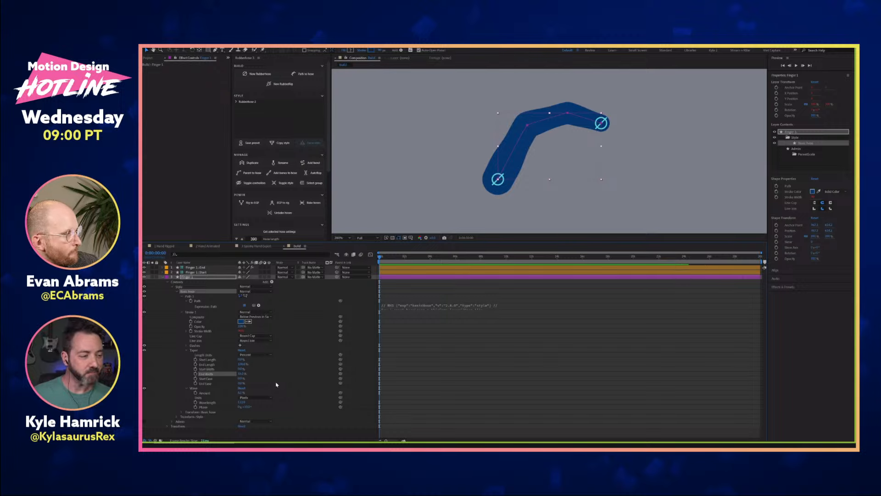
pyautogui.click(165, 278)
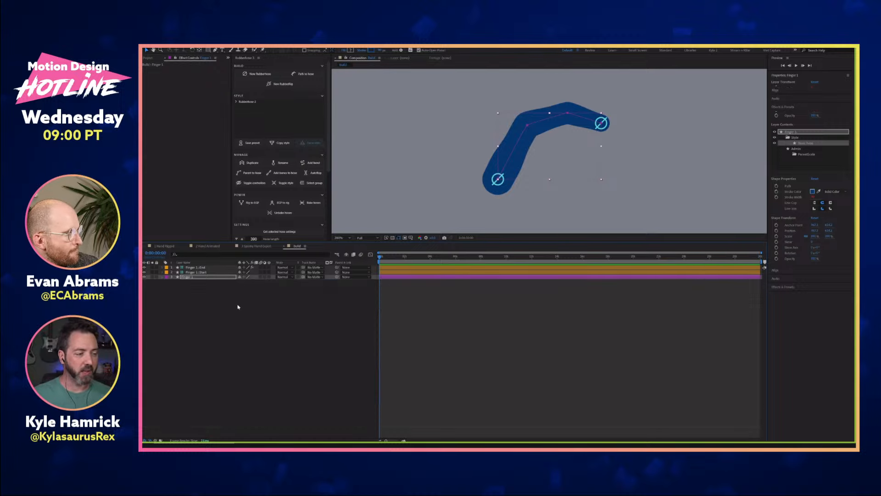
# - Create a new RubberHose named Thumb and set its Hose Length to 250
pyautogui.click(234, 308)
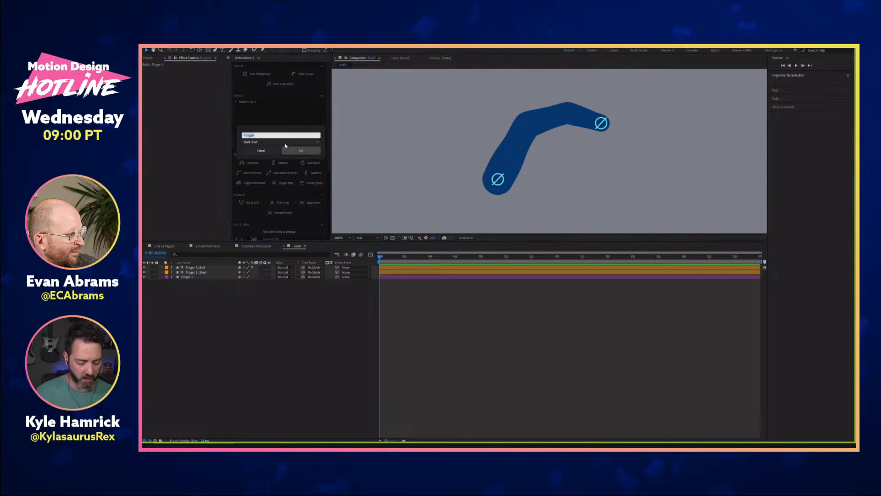
pyautogui.write('b')
pyautogui.click(300, 150)
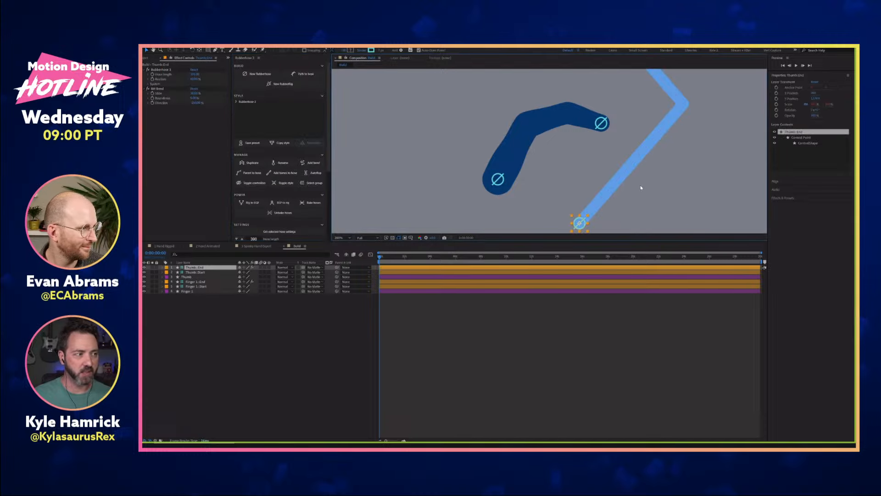
pyautogui.click(195, 74)
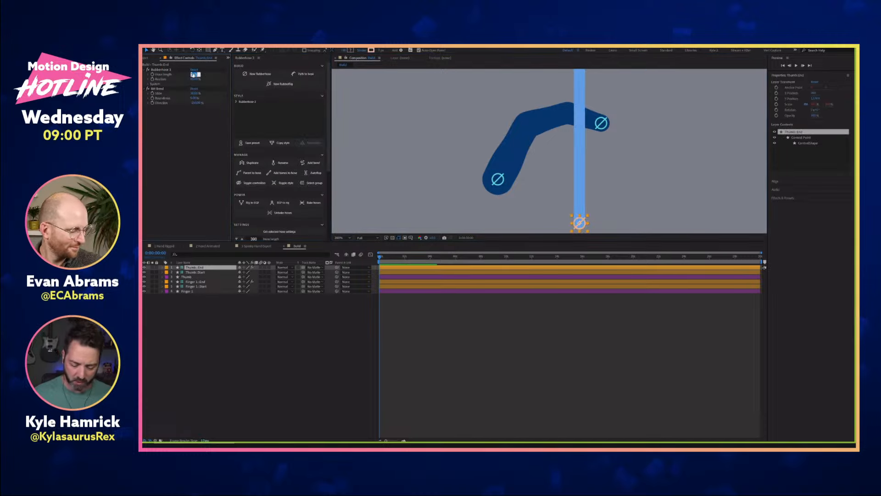
pyautogui.write('250')
pyautogui.press('Return')
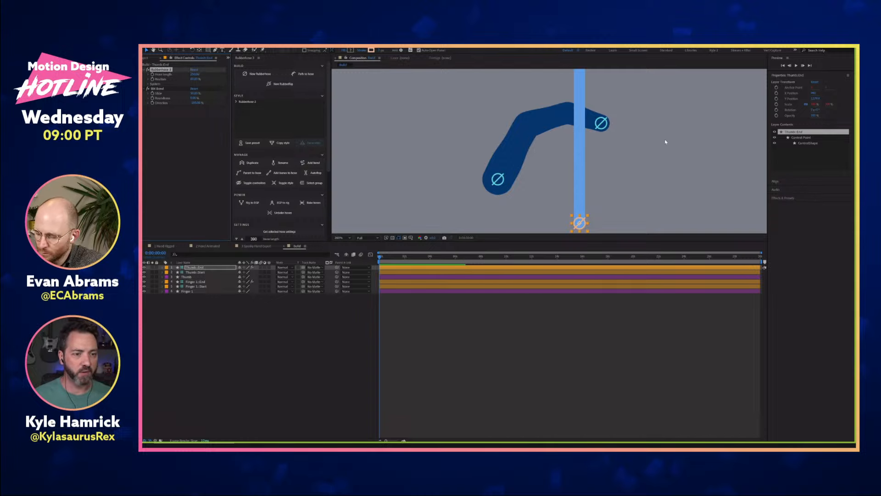
# - Reposition the Thumb's Start and End controllers so it forms a short bent shape just below Finger 1
pyautogui.press(',')
pyautogui.click(566, 75)
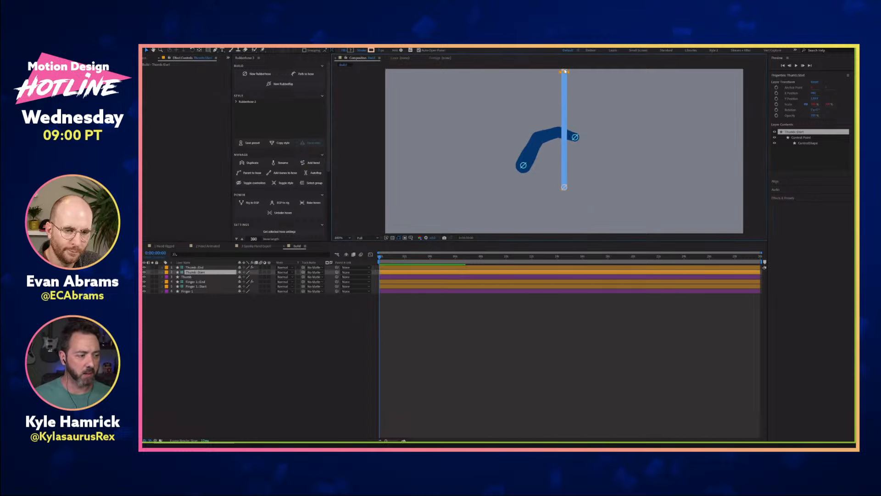
pyautogui.moveTo(566, 78); pyautogui.dragTo(581, 175)
# - Expand the Thumb layer's stroke properties and increase the Stroke Width to make a thick thumb
pyautogui.click(186, 277)
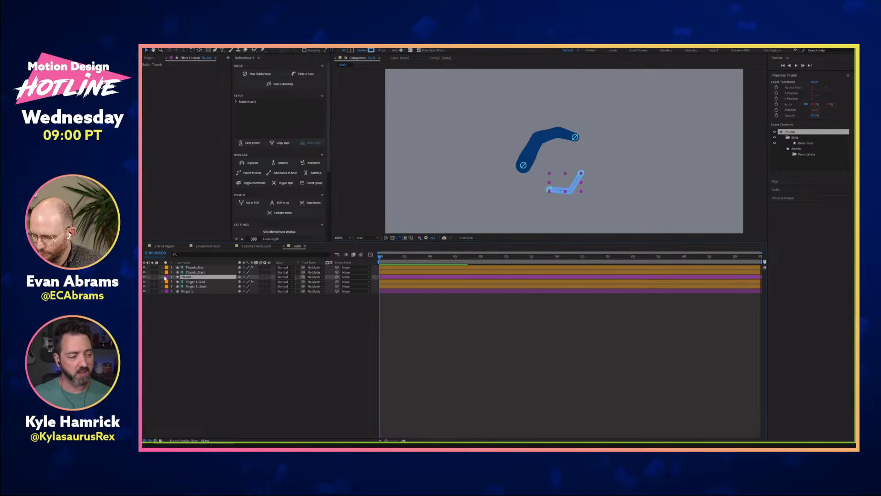
pyautogui.keyDown('ctrl'); pyautogui.click(162, 277); pyautogui.keyUp('ctrl')
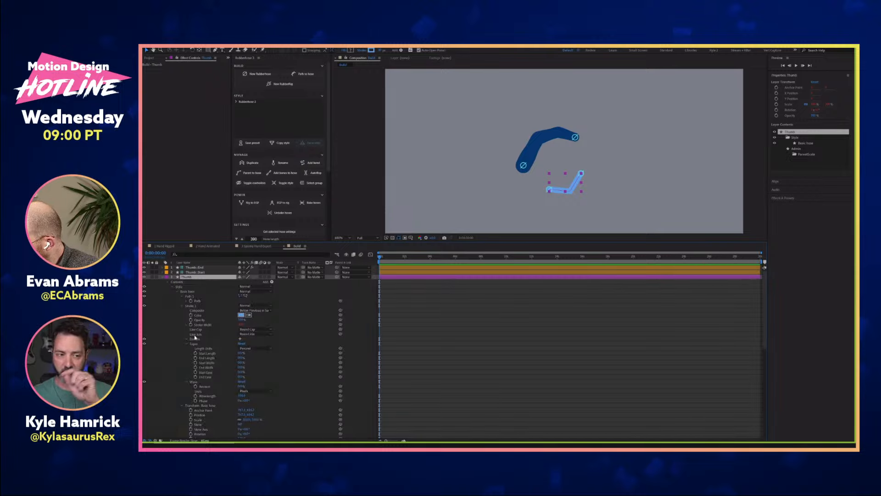
pyautogui.click(241, 325)
pyautogui.press('Return')
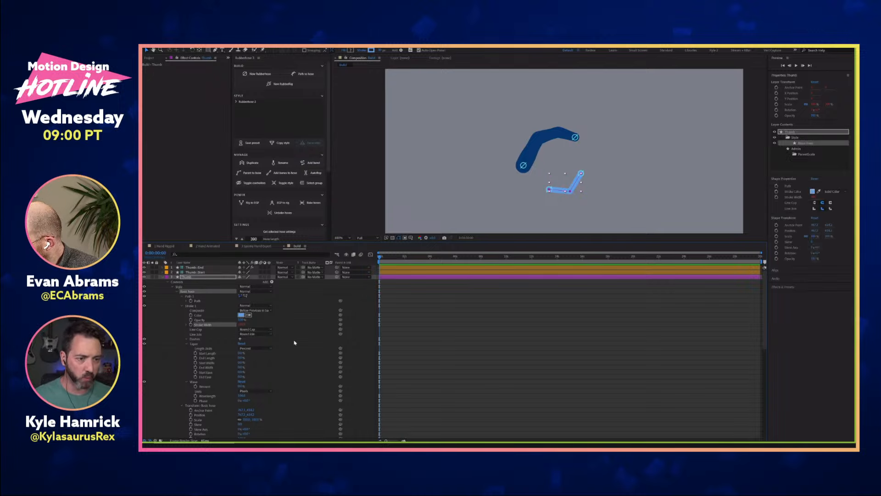
pyautogui.press('.')
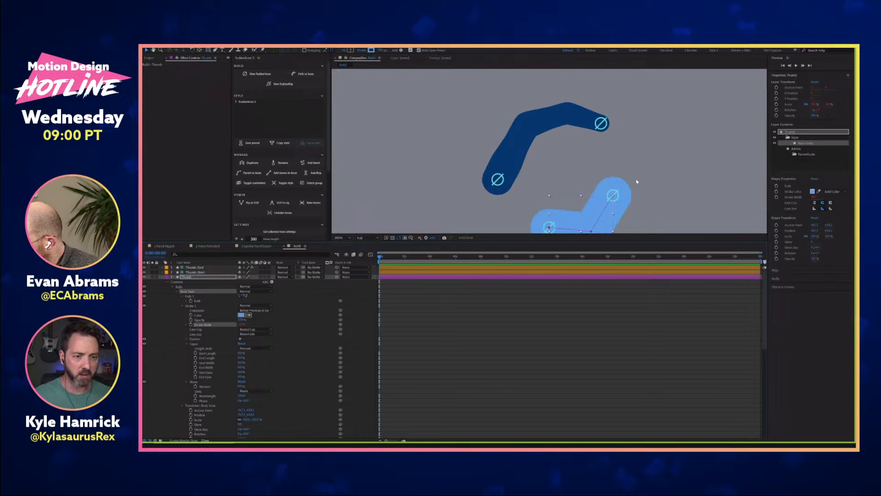
pyautogui.moveTo(644, 174); pyautogui.dragTo(643, 143)
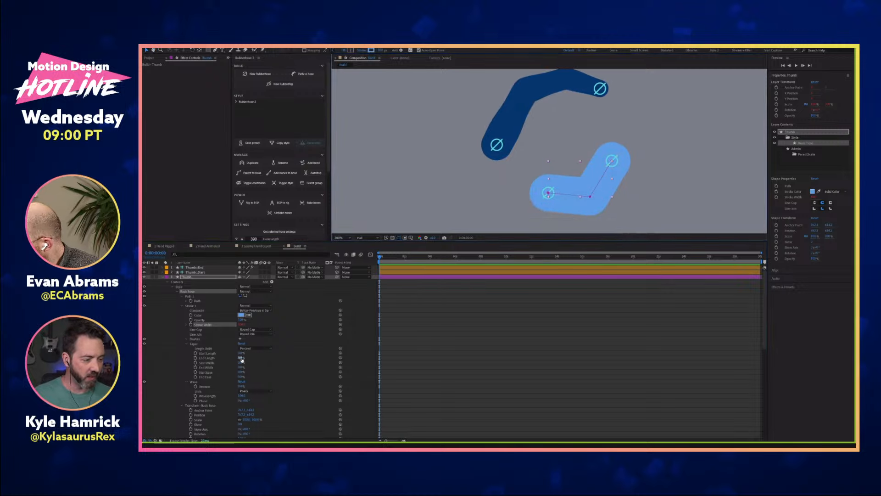
# - Taper both ends of the Thumb's stroke and give it a slight wave by adjusting the wave Amount and Phase
pyautogui.moveTo(241, 358); pyautogui.dragTo(275, 357)
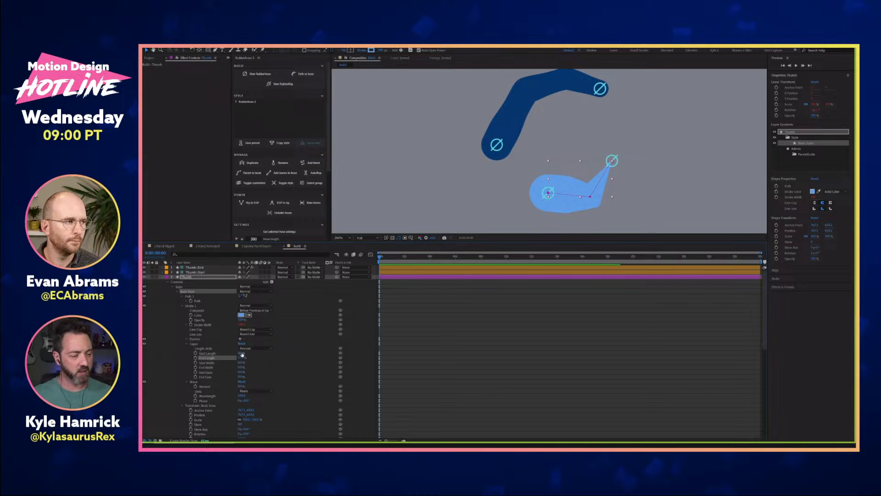
pyautogui.moveTo(240, 353)
pyautogui.mouseDown()
pyautogui.moveTo(264, 364)
pyautogui.moveTo(241, 363)
pyautogui.mouseUp()
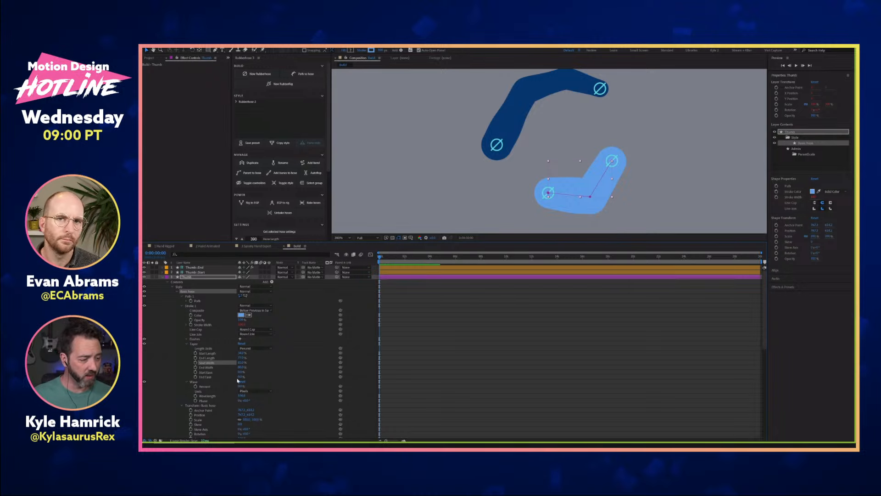
pyautogui.click(242, 386)
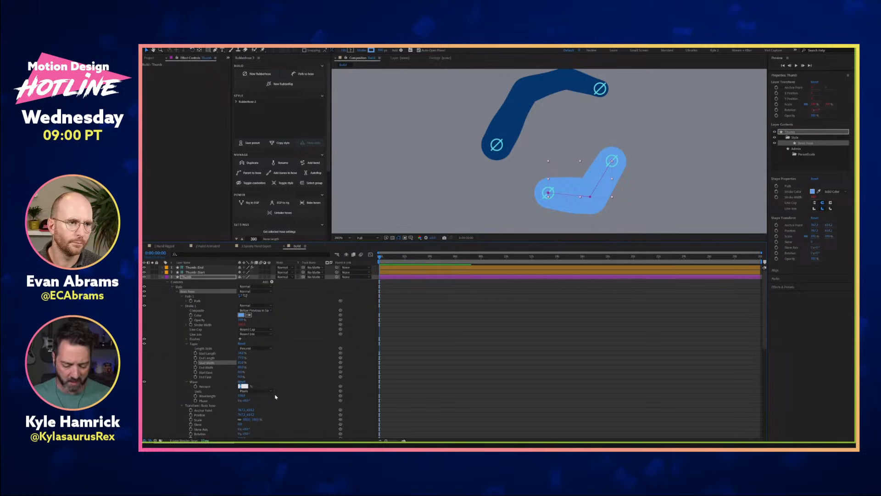
pyautogui.press('Return')
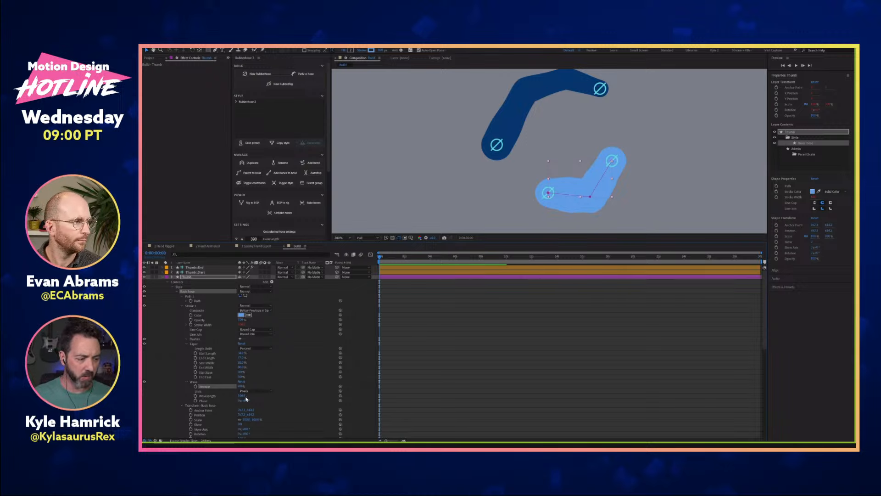
pyautogui.moveTo(243, 400); pyautogui.dragTo(254, 400)
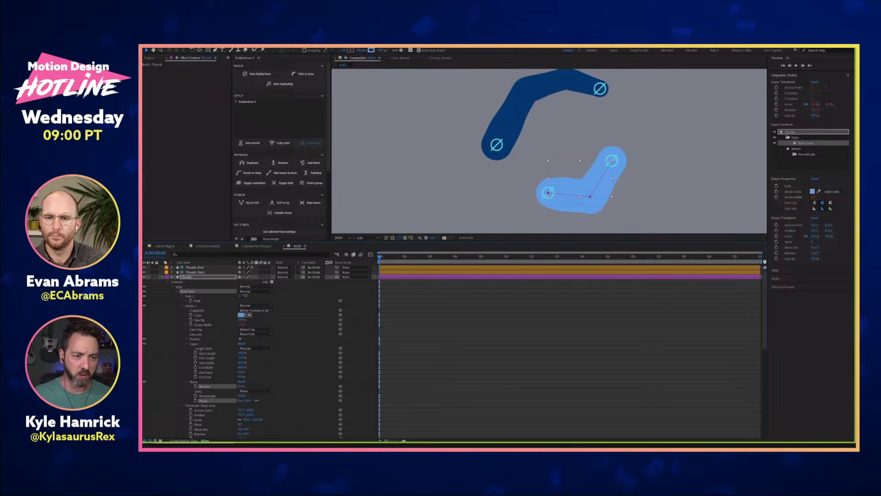
# - Slightly reduce the Thumb's Stroke Width and reposition its End and Start controllers to refine the bend
pyautogui.click(619, 160)
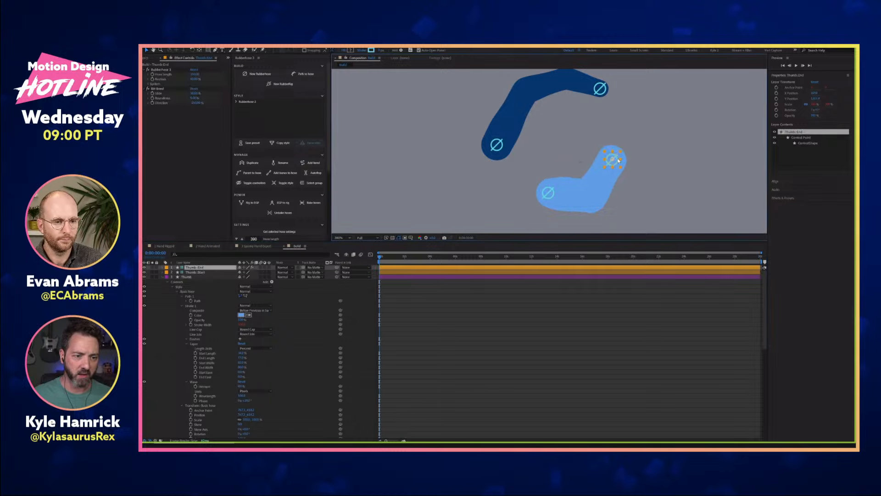
pyautogui.moveTo(618, 160)
pyautogui.mouseDown()
pyautogui.moveTo(619, 142)
pyautogui.moveTo(606, 158)
pyautogui.mouseUp()
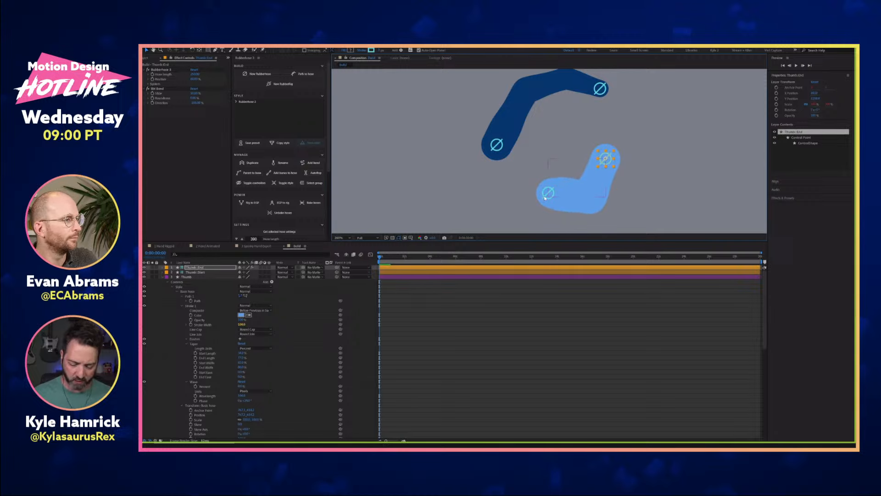
pyautogui.click(241, 324)
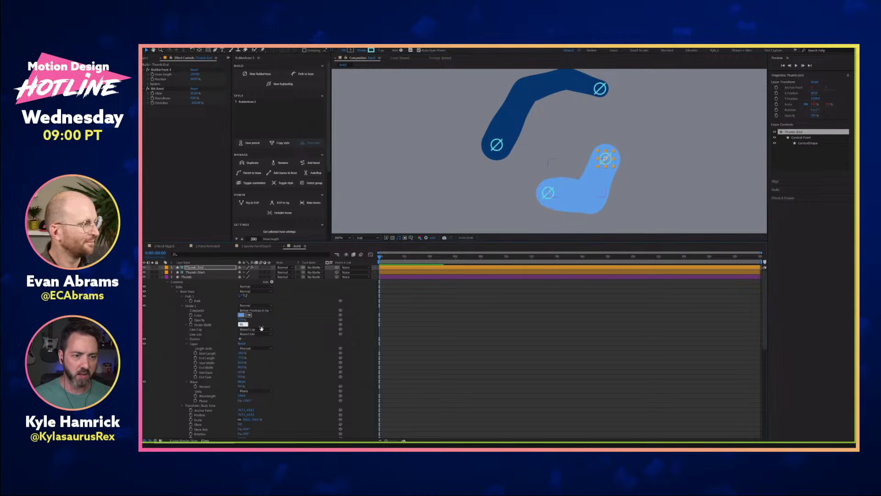
pyautogui.press('Return')
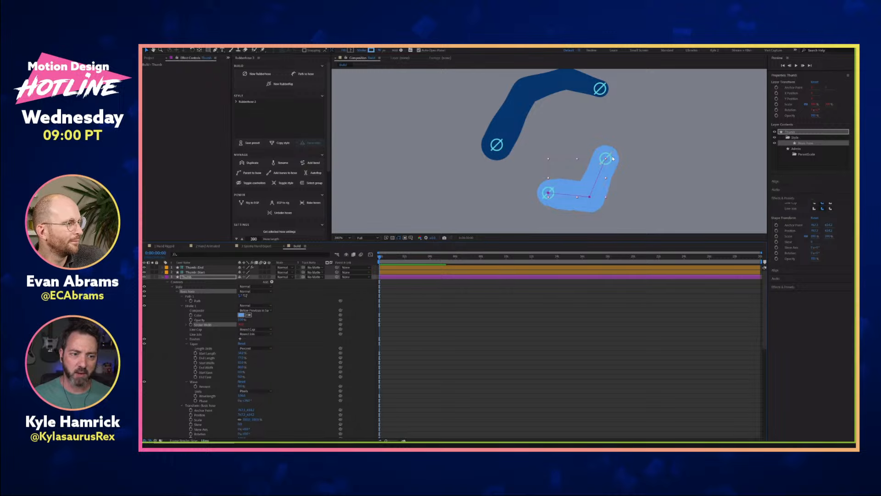
pyautogui.moveTo(615, 156)
pyautogui.mouseDown()
pyautogui.moveTo(618, 137)
pyautogui.moveTo(604, 161)
pyautogui.mouseUp()
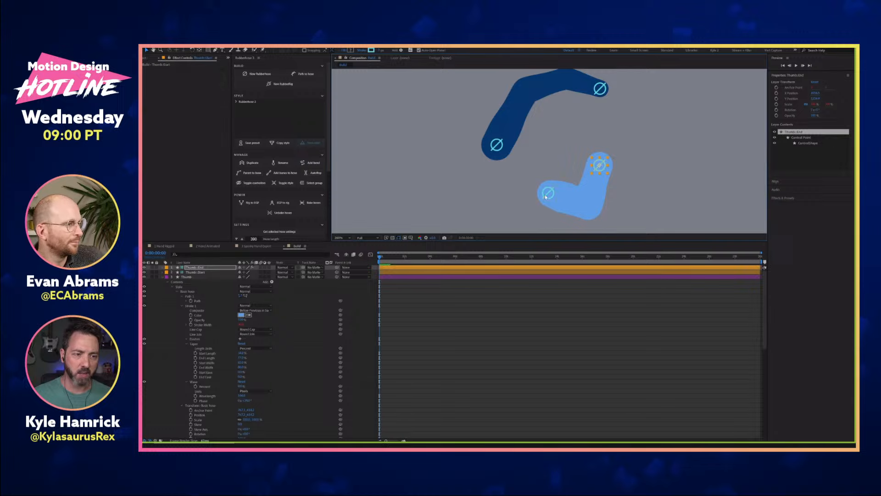
pyautogui.moveTo(548, 194); pyautogui.dragTo(531, 193)
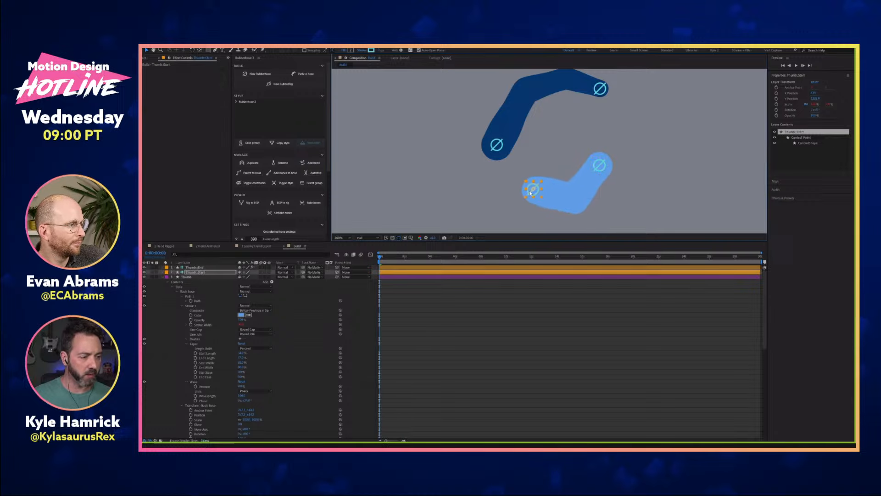
# - Recolor the Thumb's stroke by sampling Finger 1's dark blue, collapse the layer's properties and deselect it
pyautogui.click(248, 314)
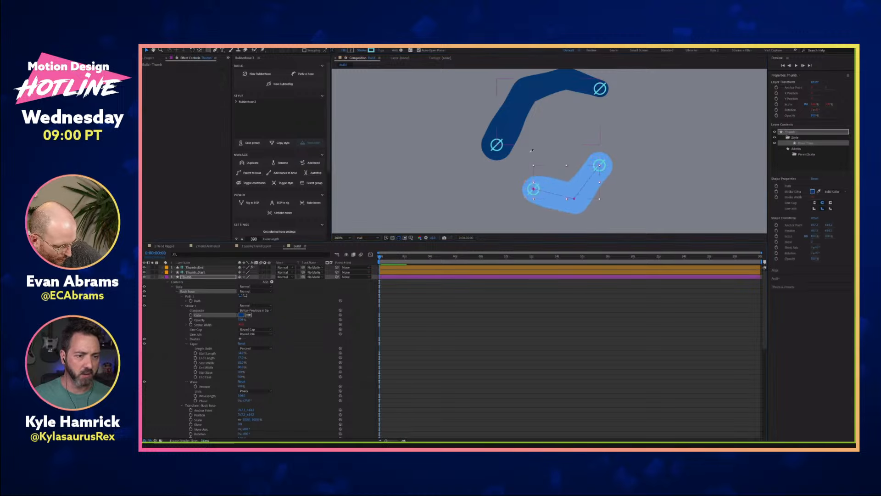
pyautogui.click(522, 108)
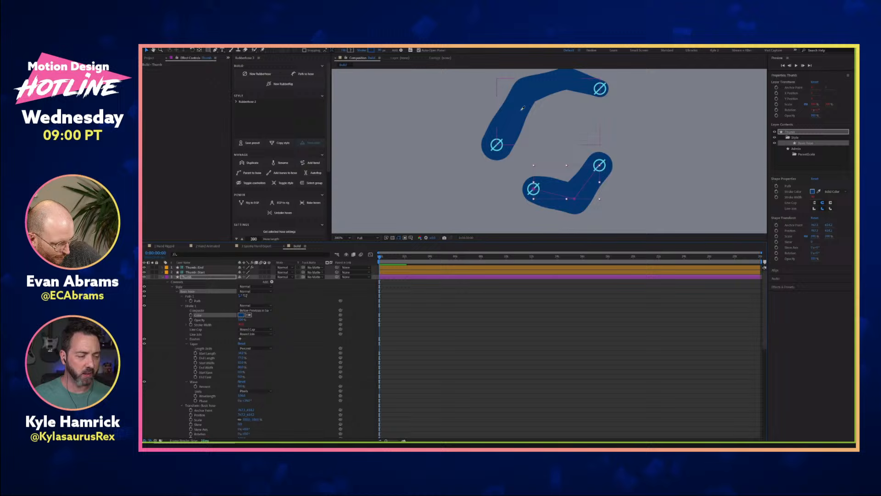
pyautogui.click(162, 277)
pyautogui.click(236, 350)
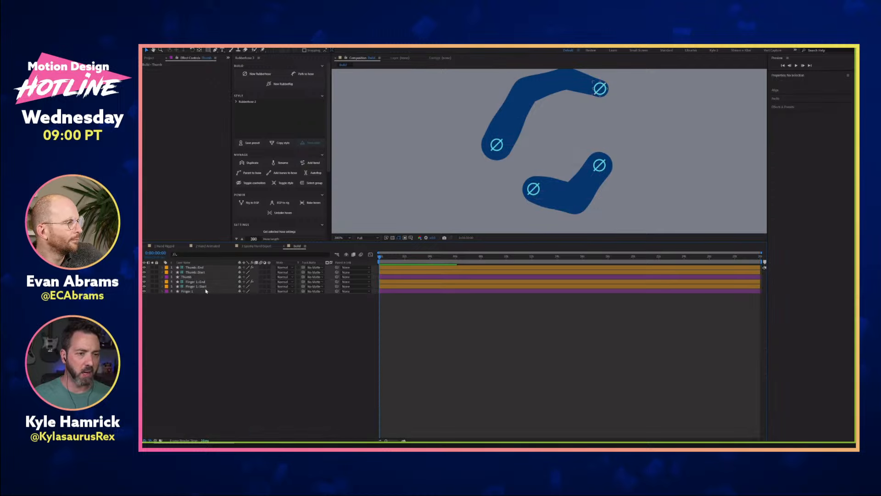
# - Duplicate the three Finger 1 layers with RubberHose as Finger 2 and place the copies above the Thumb layer
pyautogui.moveTo(582, 115); pyautogui.dragTo(619, 136)
pyautogui.scroll(-2, 587, 128)
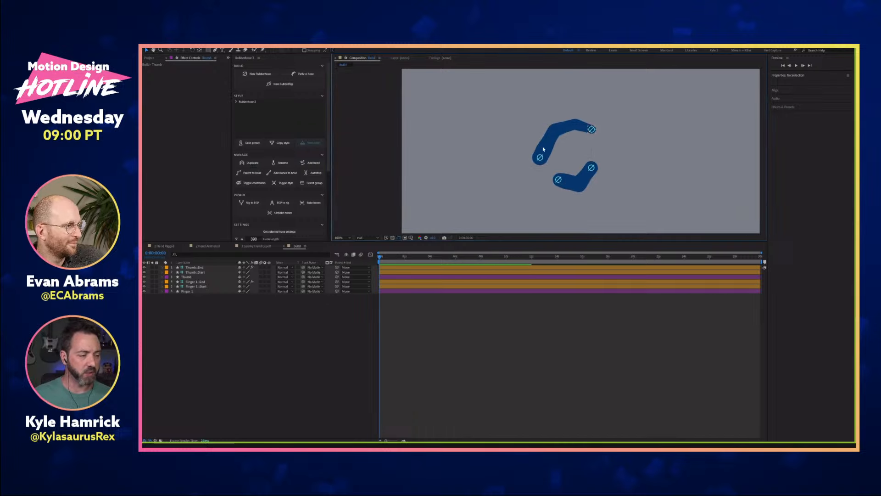
pyautogui.click(195, 281)
pyautogui.keyDown('shift'); pyautogui.click(188, 291); pyautogui.keyUp('shift')
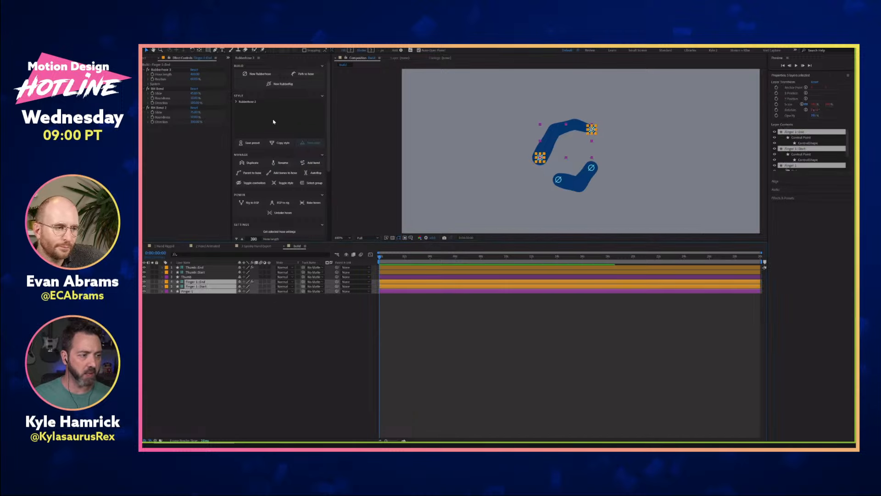
pyautogui.click(281, 161)
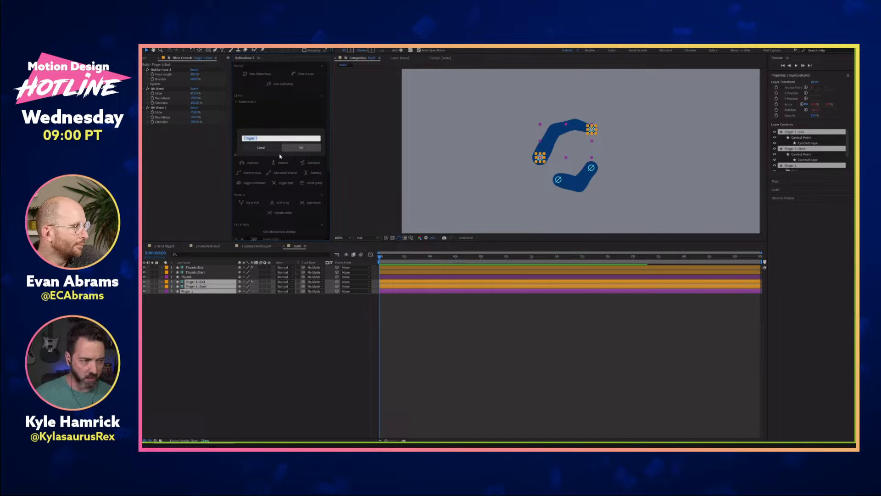
pyautogui.press('Right')
pyautogui.press('BackSpace')
pyautogui.write('2')
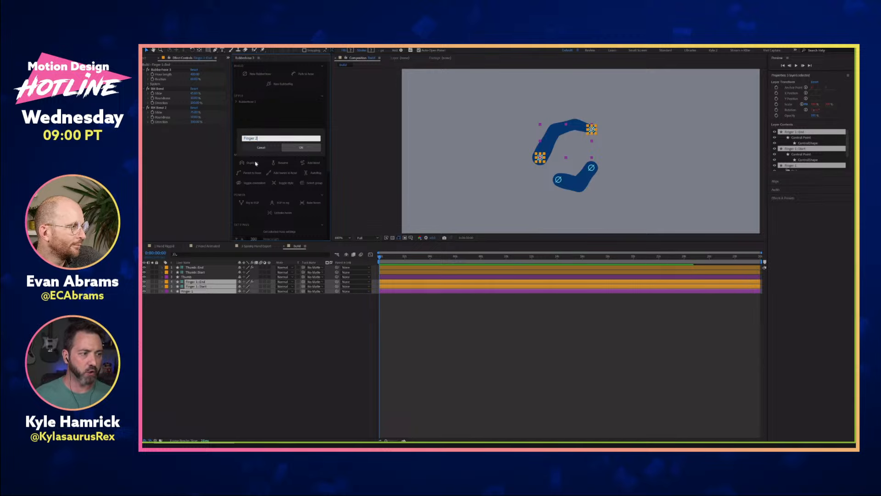
pyautogui.click(307, 149)
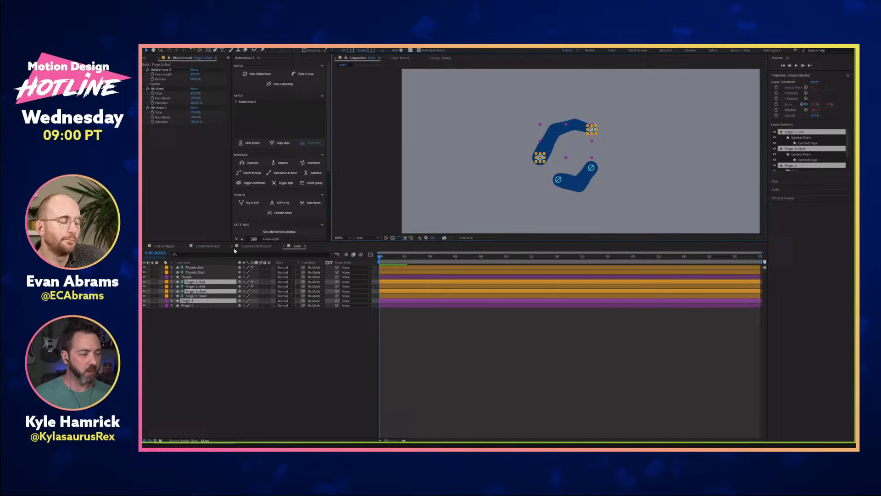
pyautogui.click(210, 327)
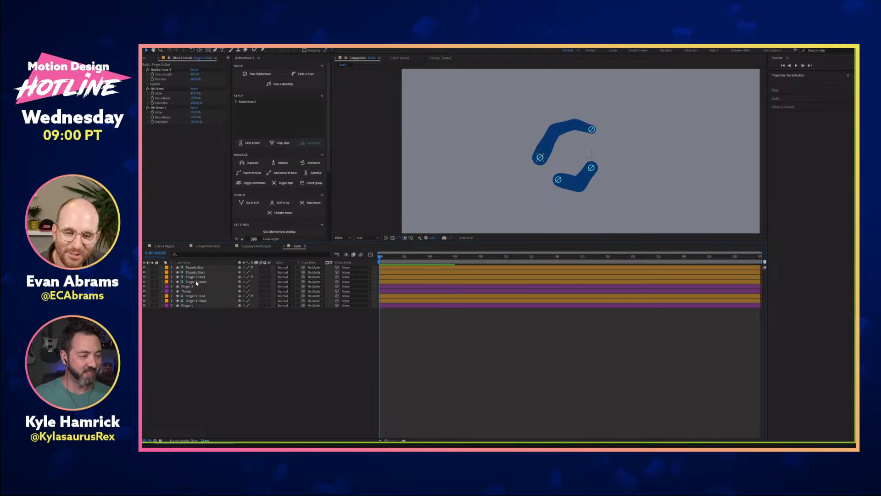
# - Move Finger 2's Start controller just left of Finger 1's base and its End controller up and left to separate the fingers
pyautogui.click(196, 282)
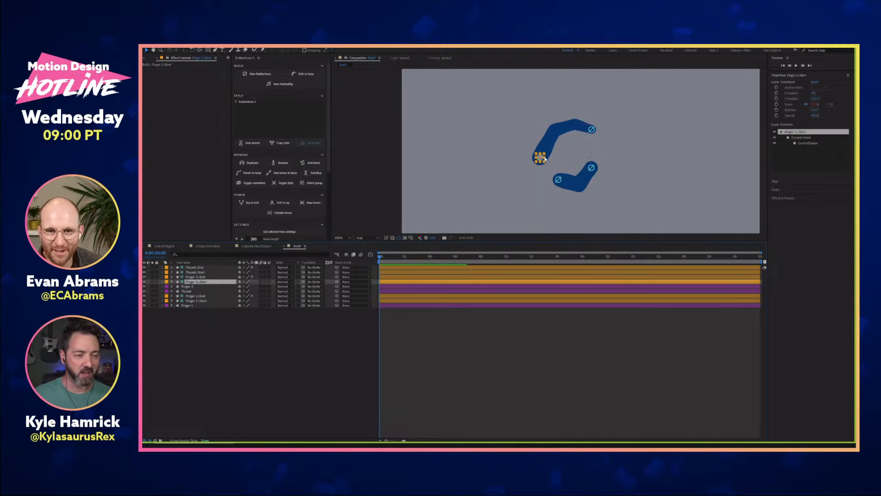
pyautogui.scroll(2, 545, 159)
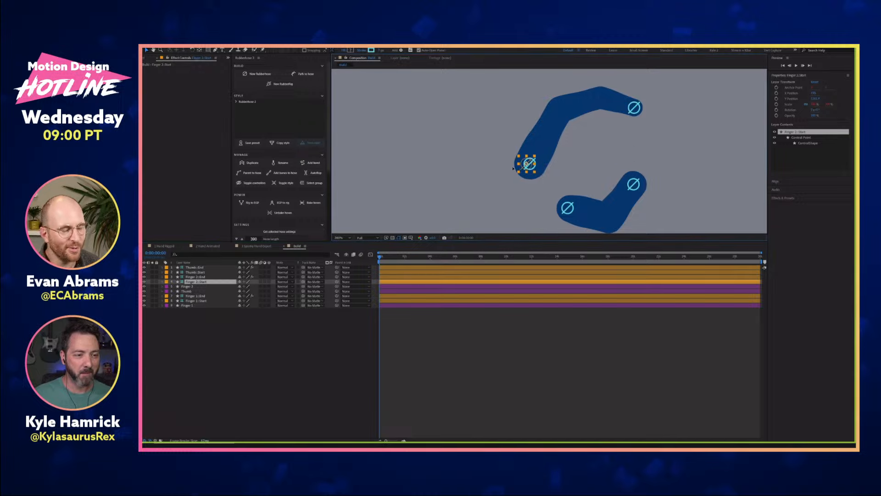
pyautogui.moveTo(513, 168); pyautogui.dragTo(493, 165)
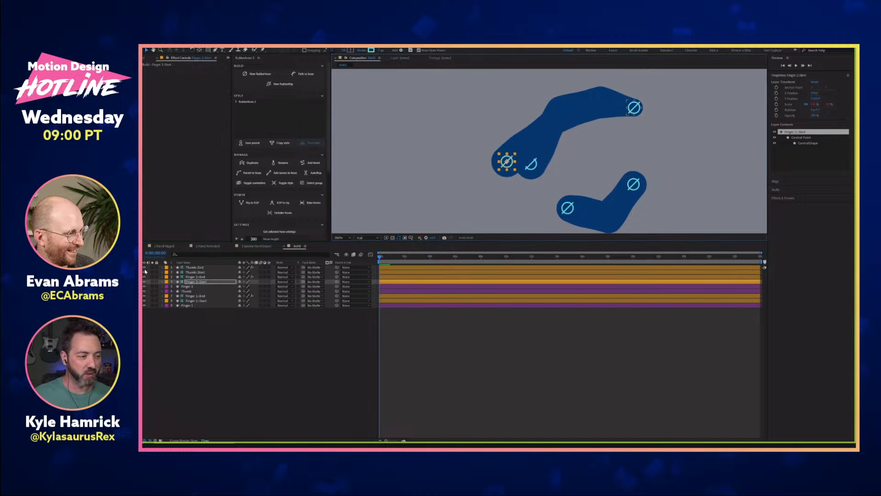
pyautogui.click(195, 277)
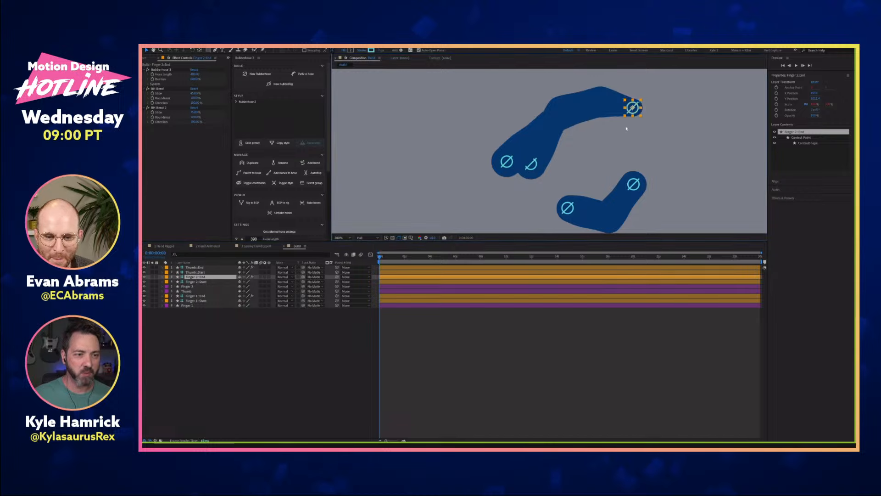
pyautogui.moveTo(632, 108); pyautogui.dragTo(571, 111)
pyautogui.scroll(-2, 558, 115)
pyautogui.scroll(1, 557, 105)
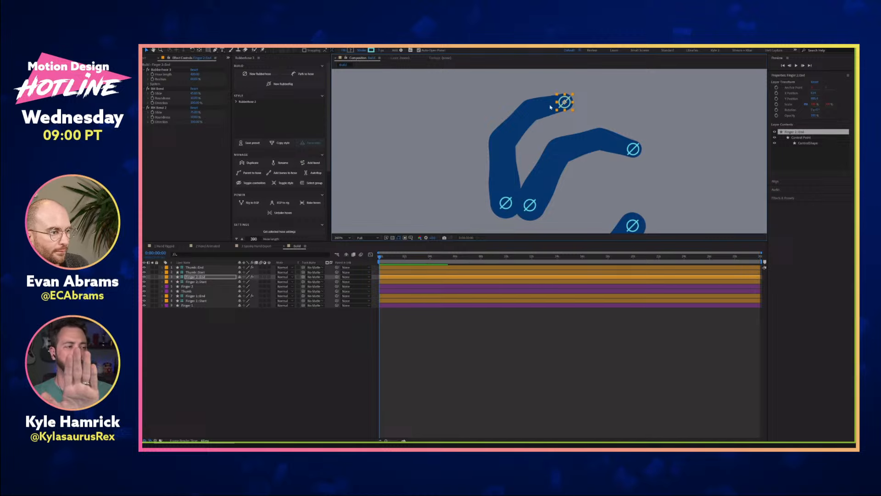
# - Set Finger 2's hose length to 440, move its End controller up and right to straighten the bend, and clear the selection
pyautogui.click(195, 74)
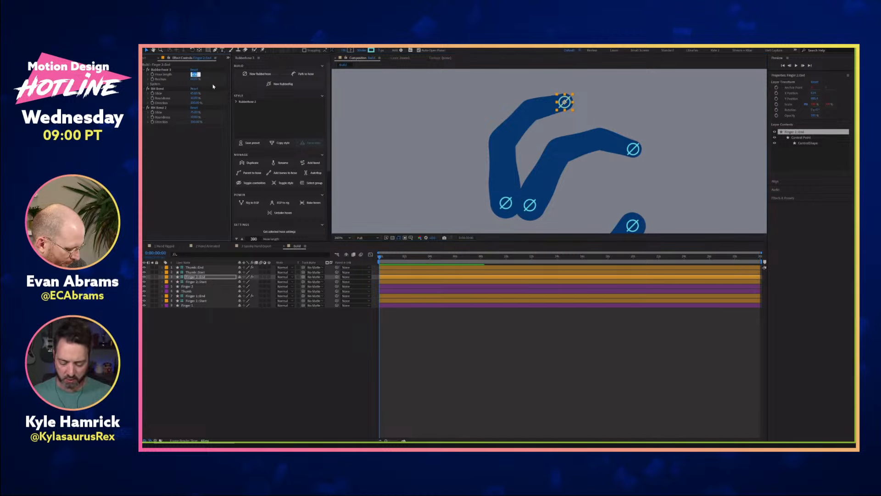
pyautogui.write('440')
pyautogui.press('Return')
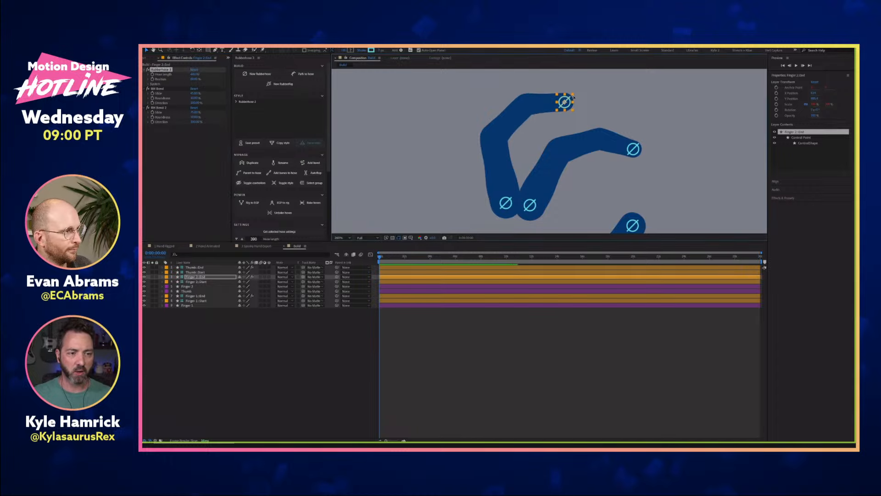
pyautogui.moveTo(569, 103); pyautogui.dragTo(595, 95)
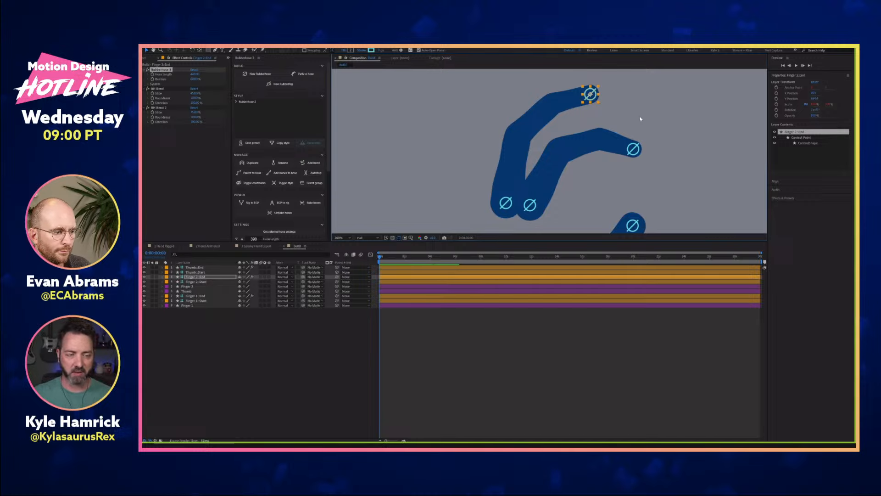
pyautogui.click(306, 363)
pyautogui.scroll(-1, 578, 199)
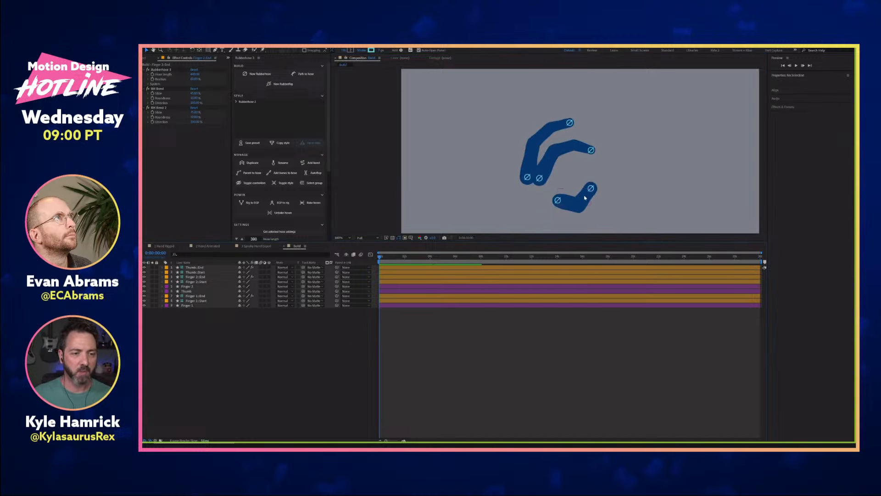
# - Nudge Finger 2's Start controller slightly right so its base overlaps Finger 1's base more closely
pyautogui.press('space')
pyautogui.moveTo(619, 193); pyautogui.dragTo(617, 187)
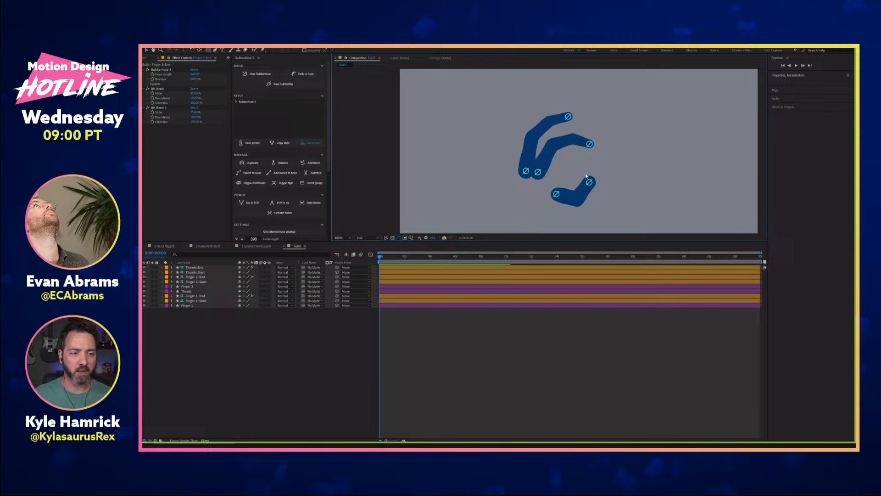
pyautogui.scroll(1, 549, 151)
pyautogui.moveTo(503, 190); pyautogui.dragTo(510, 190)
pyautogui.scroll(-1, 655, 184)
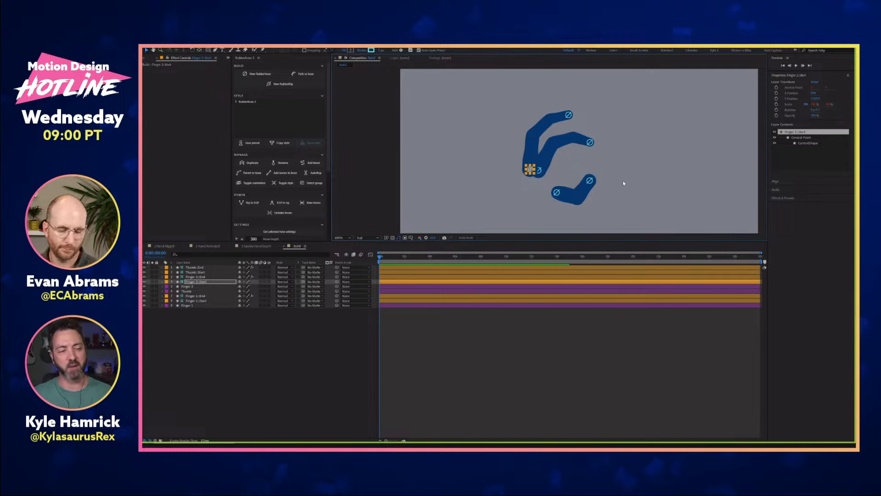
# - Open the Hand Rigged composition for reference, deselect its layers and examine the full hand at the 1-second frame
pyautogui.click(167, 247)
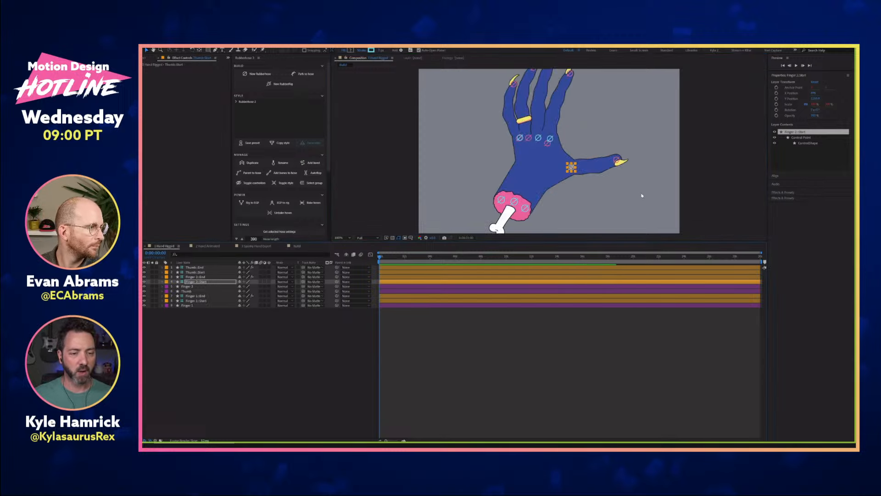
pyautogui.click(678, 146)
pyautogui.moveTo(664, 137); pyautogui.dragTo(658, 156)
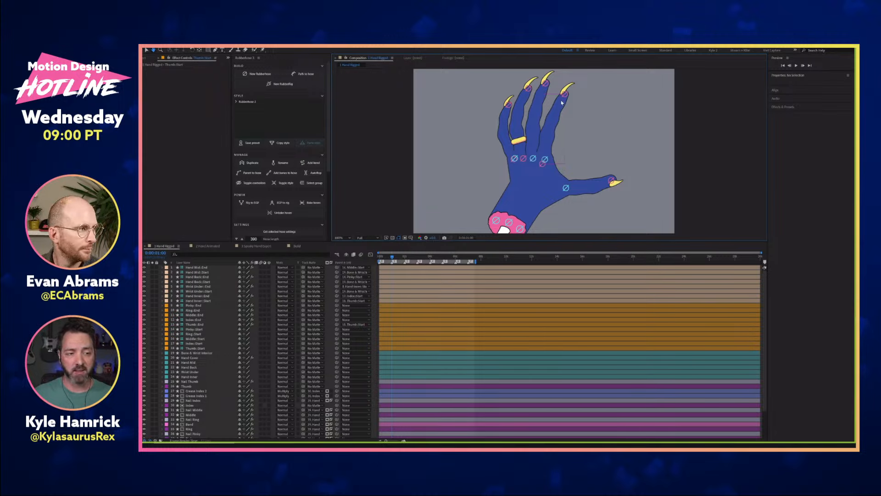
pyautogui.press('v')
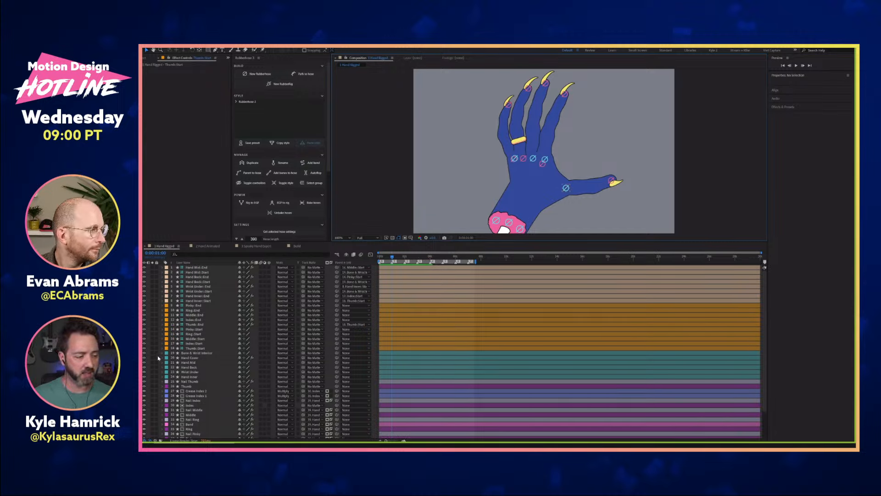
# - Hide the layers from Bone & Wrist Interior through Hand Inner, plus the Hand Back, Hand Inner and Wrist Under outline layers
pyautogui.click(177, 353)
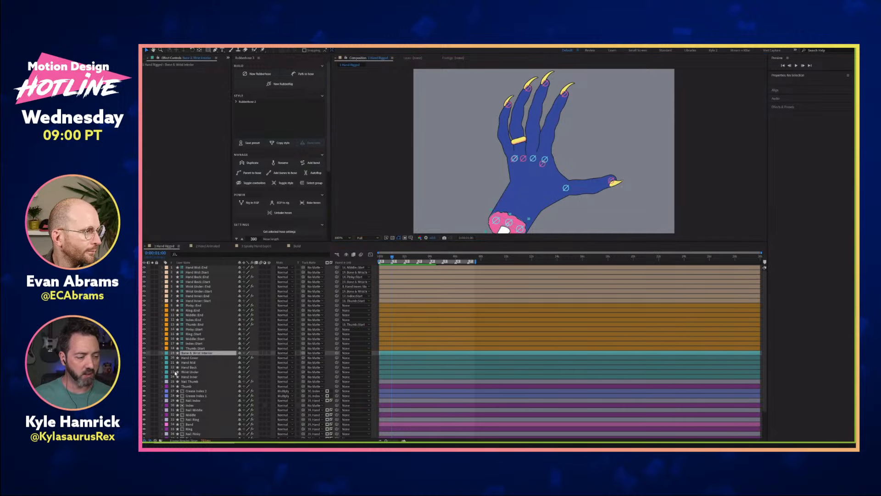
pyautogui.keyDown('shift'); pyautogui.click(175, 374); pyautogui.keyUp('shift')
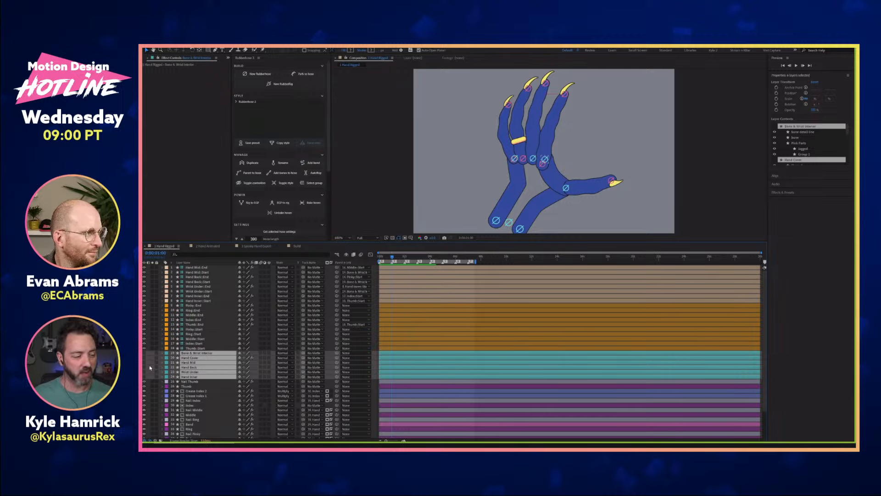
pyautogui.press('F2')
pyautogui.scroll(-3, 161, 385)
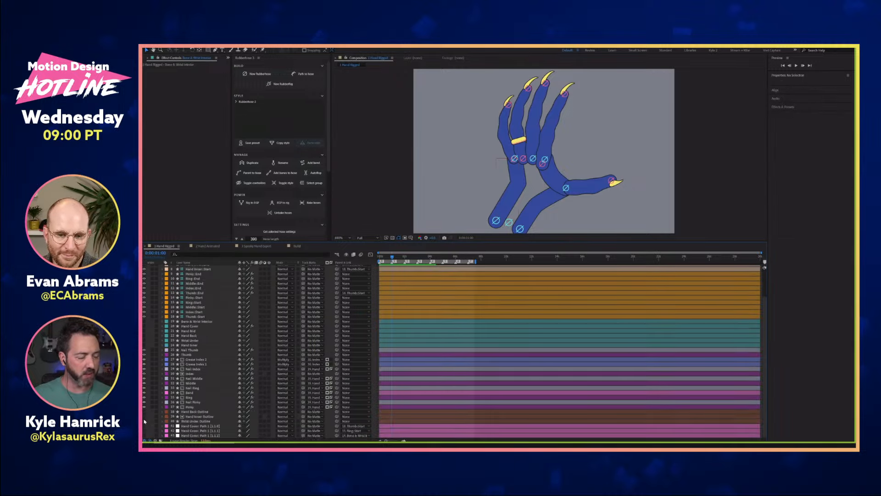
pyautogui.moveTo(144, 412); pyautogui.dragTo(144, 421)
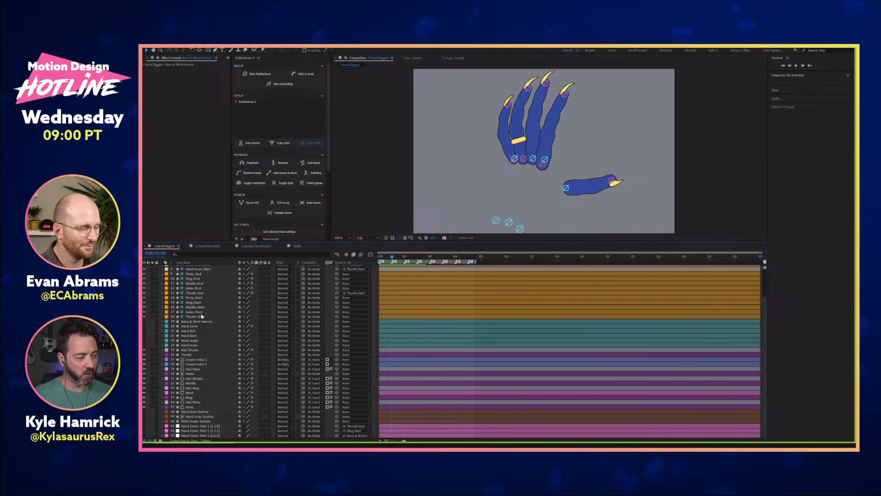
# - Make the Hand Inner hose and the Hand Back hose visible again
pyautogui.click(195, 346)
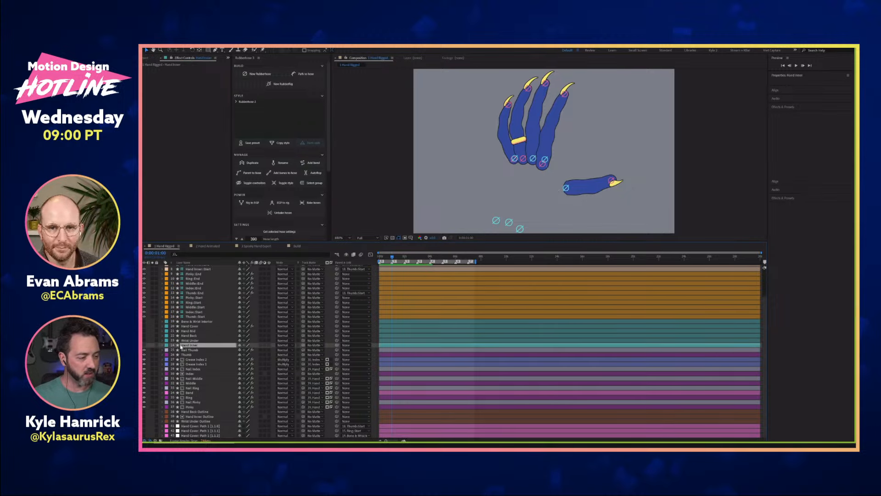
pyautogui.click(144, 345)
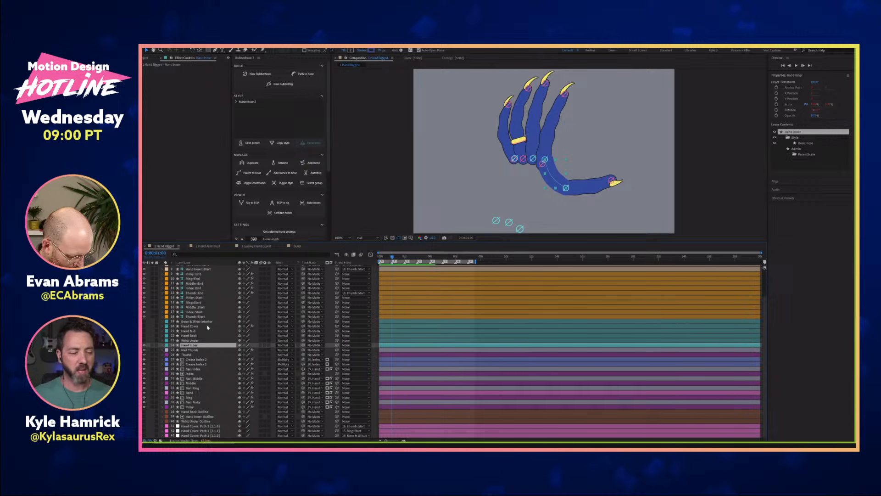
pyautogui.click(155, 336)
pyautogui.click(144, 336)
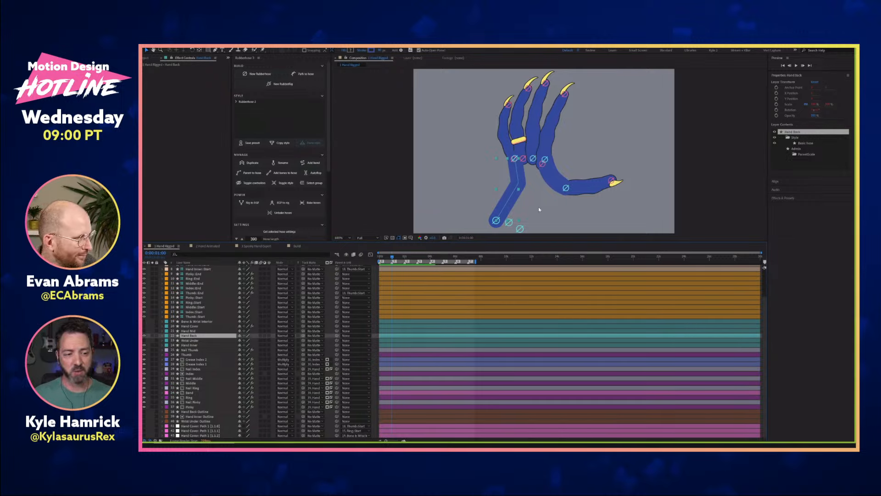
pyautogui.press('space')
pyautogui.moveTo(557, 210); pyautogui.dragTo(563, 188)
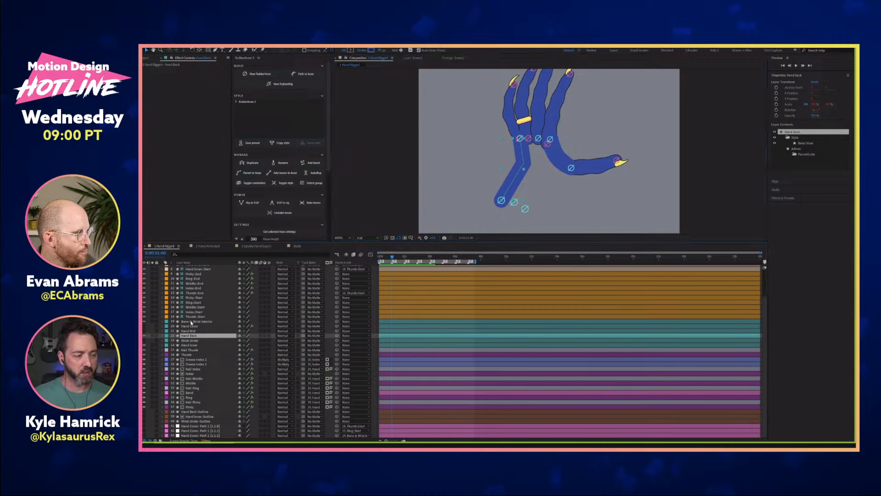
# - Show the Bone & Wrist Interior, Wrist Under and Hand Mid layers again, and scrub the timeline to check the palm gap
pyautogui.click(205, 321)
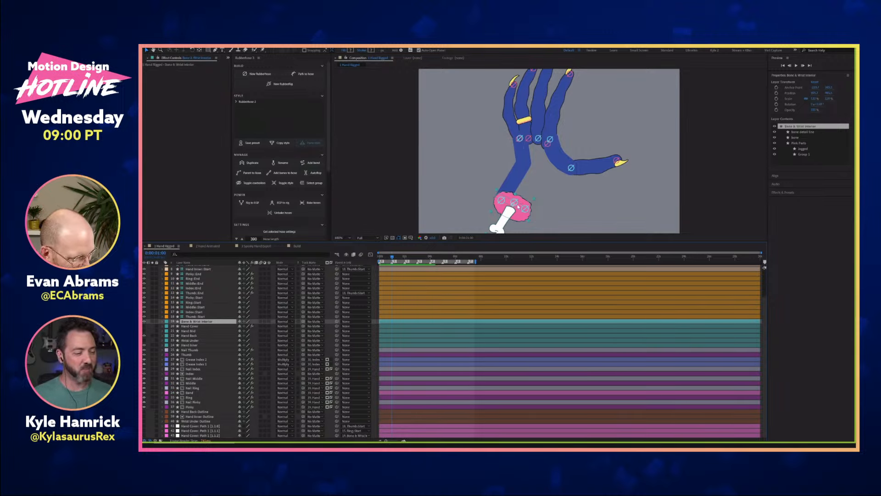
pyautogui.click(189, 331)
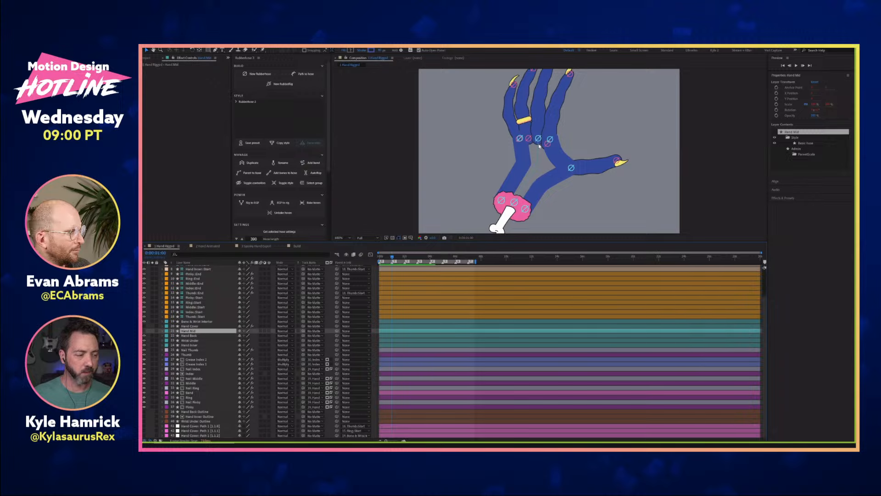
pyautogui.click(145, 330)
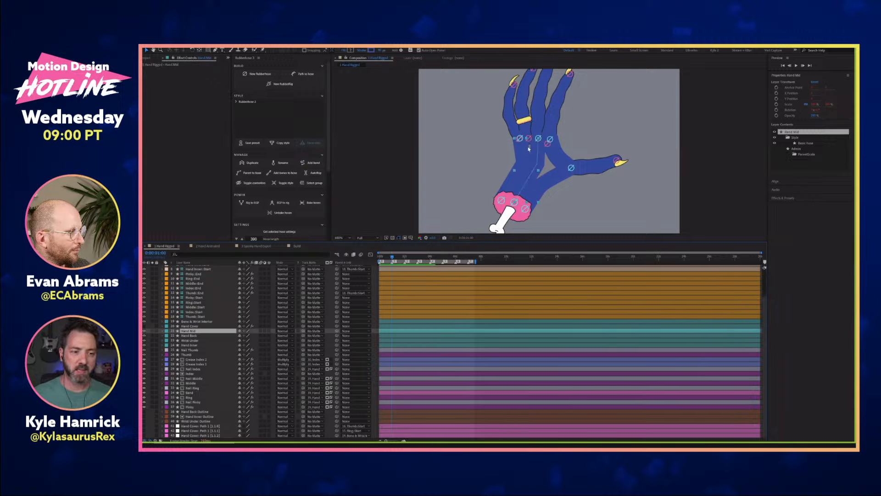
pyautogui.click(405, 257)
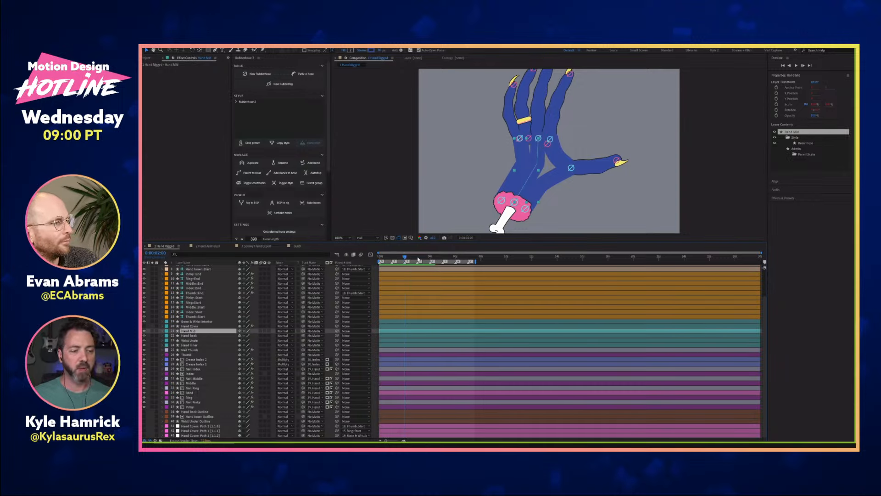
pyautogui.press('pagedown')
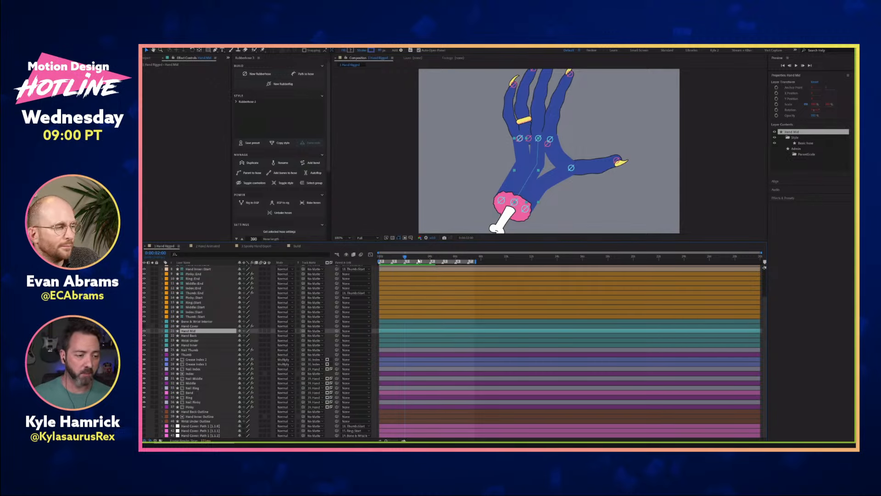
pyautogui.moveTo(405, 257); pyautogui.dragTo(391, 260)
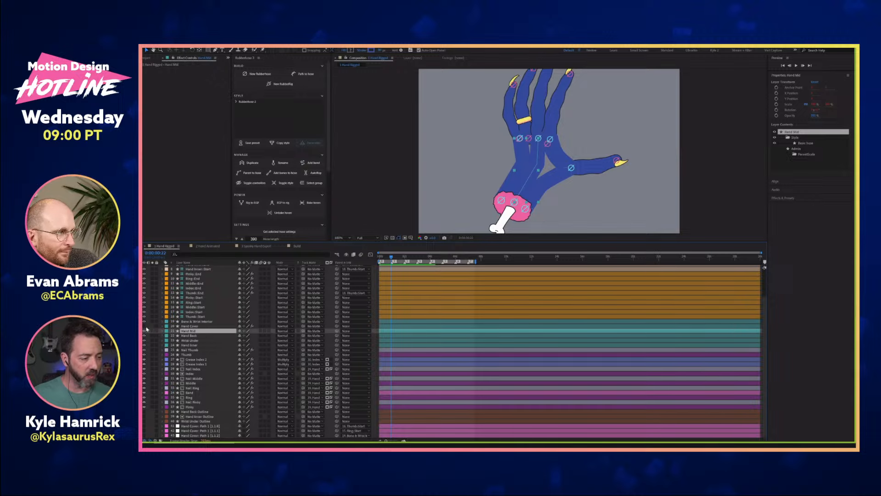
# - Show Hand Cover, solo it with its three path nulls to inspect the triangular patch, and remove the solos
pyautogui.click(188, 326)
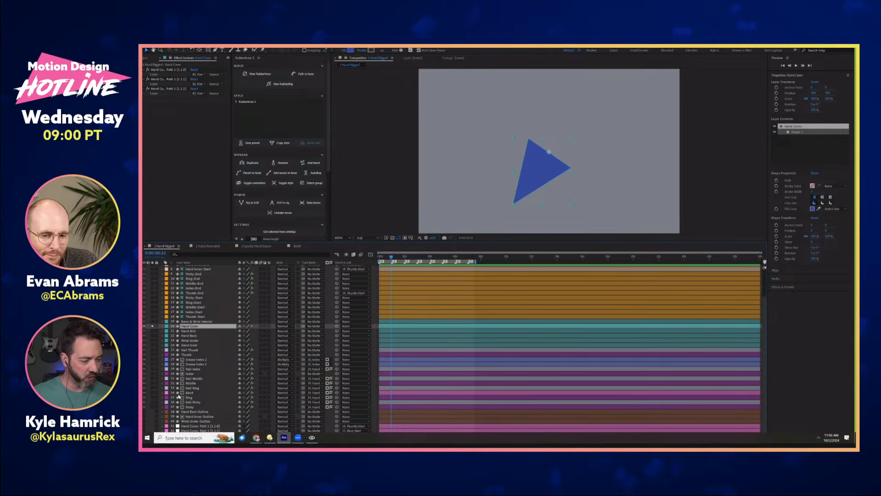
pyautogui.moveTo(144, 426)
pyautogui.mouseDown()
pyautogui.moveTo(145, 436)
pyautogui.moveTo(151, 427)
pyautogui.mouseUp()
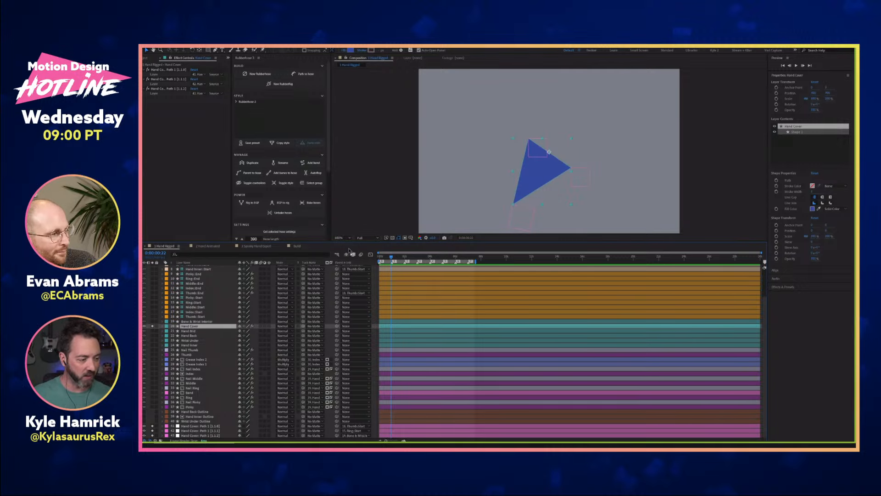
pyautogui.click(152, 325)
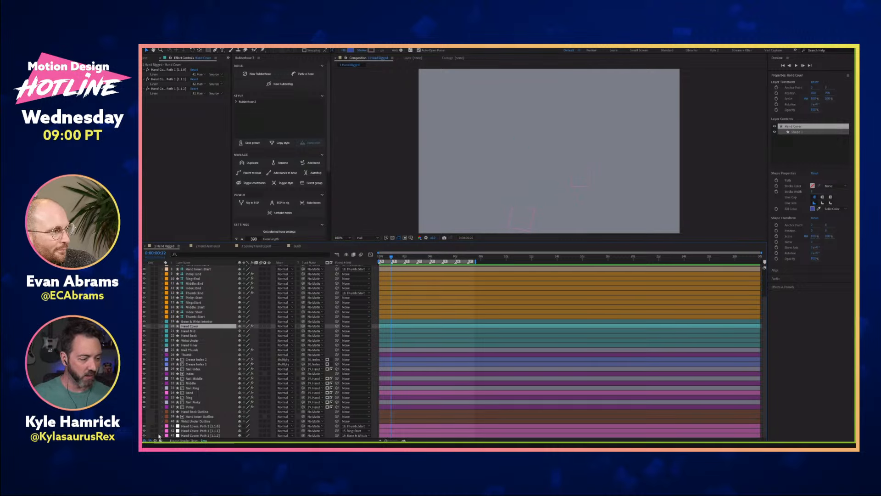
pyautogui.moveTo(152, 426); pyautogui.dragTo(152, 434)
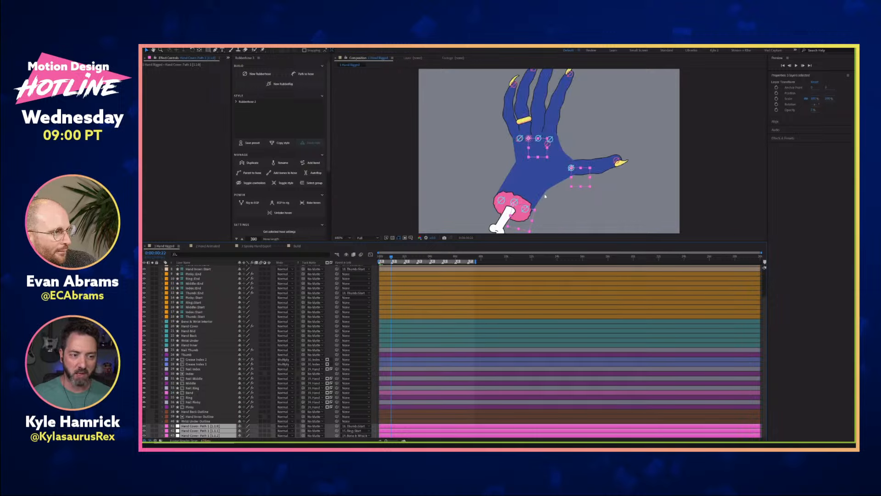
# - Temporarily lower the Hand Cover layer's opacity to see how the triangle fills the gap between the hoses
pyautogui.click(526, 171)
pyautogui.press('t')
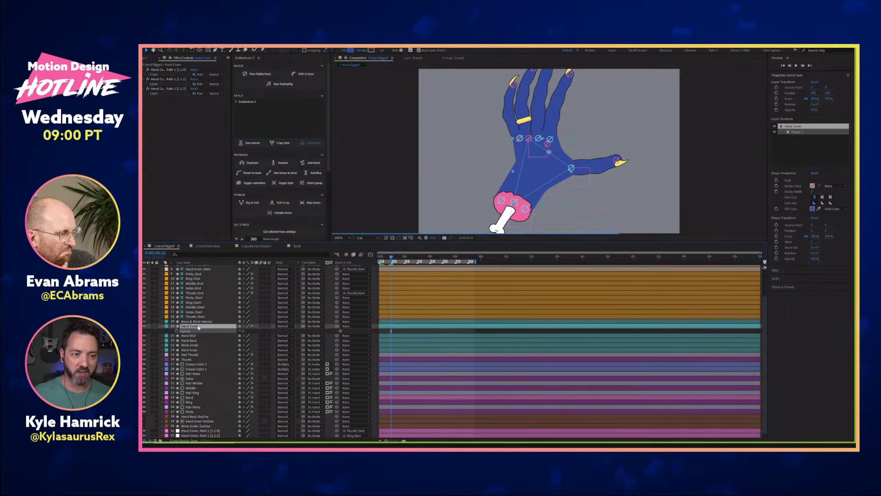
pyautogui.moveTo(241, 331); pyautogui.dragTo(230, 331)
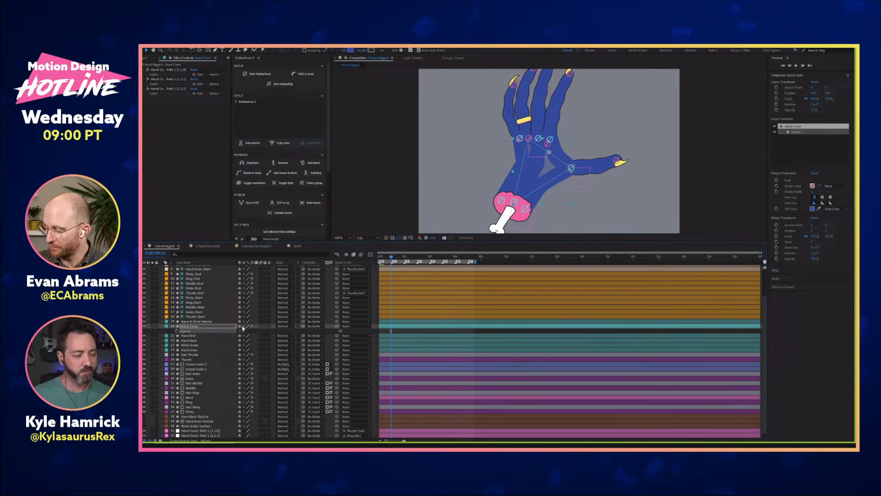
pyautogui.moveTo(267, 328); pyautogui.dragTo(269, 329)
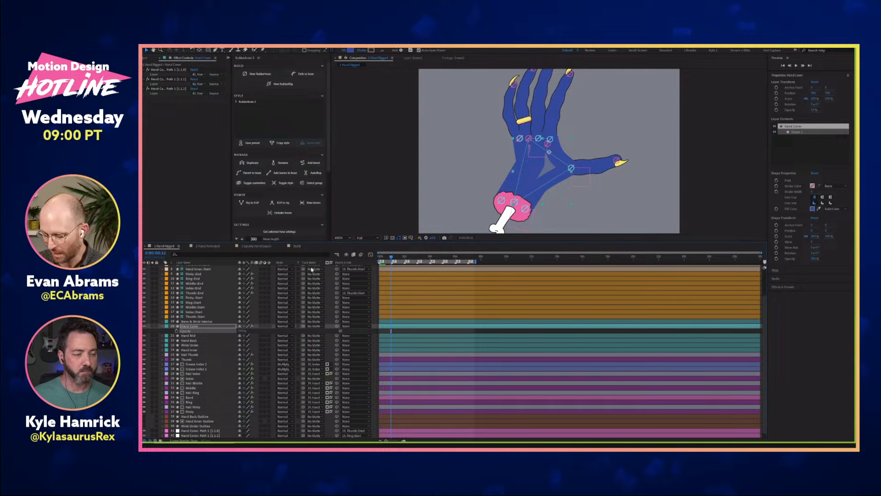
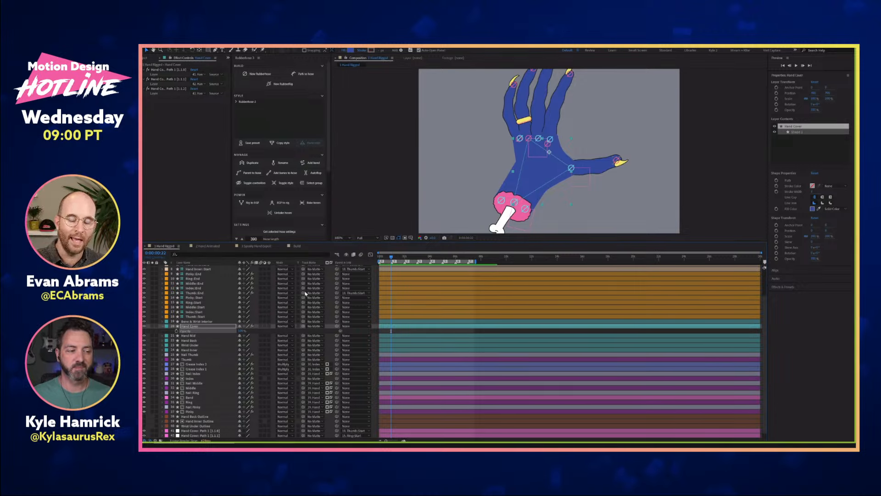
pyautogui.click(623, 175)
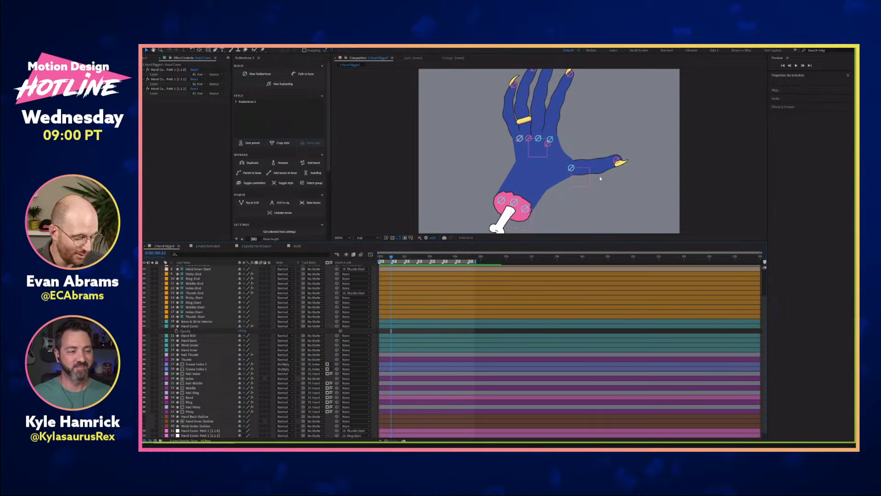
pyautogui.click(297, 246)
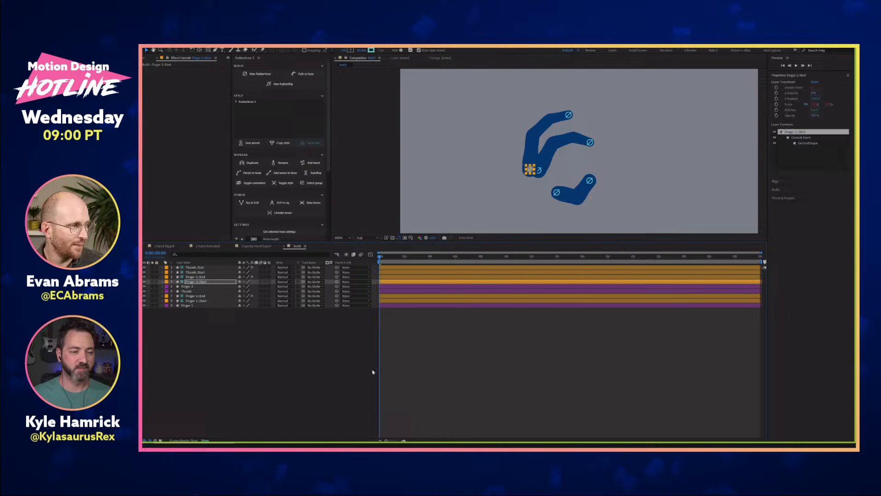
pyautogui.click(360, 408)
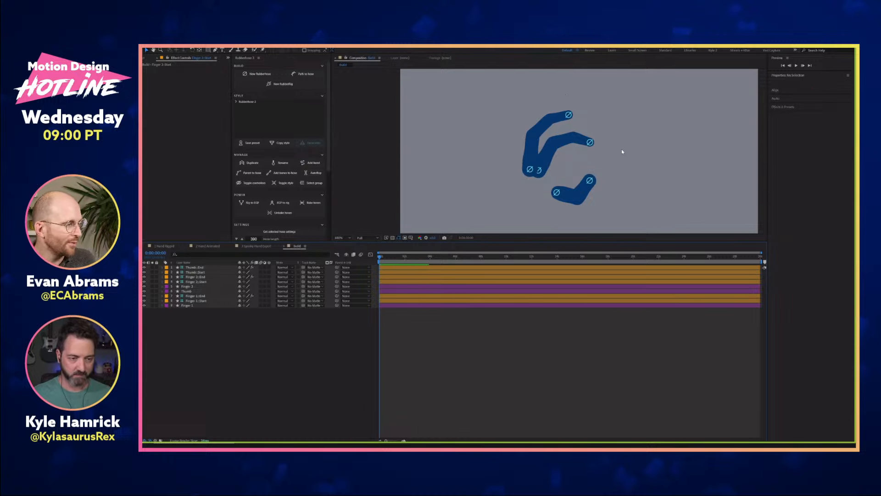
pyautogui.press('g')
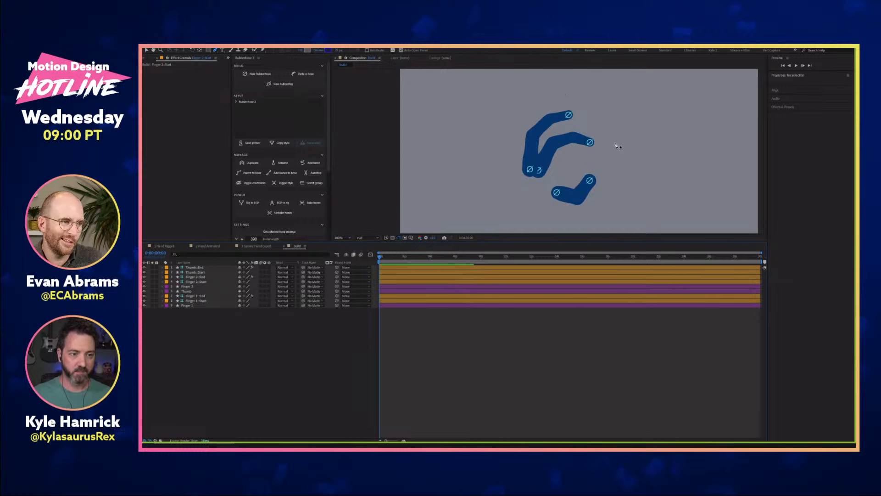
pyautogui.press('.')
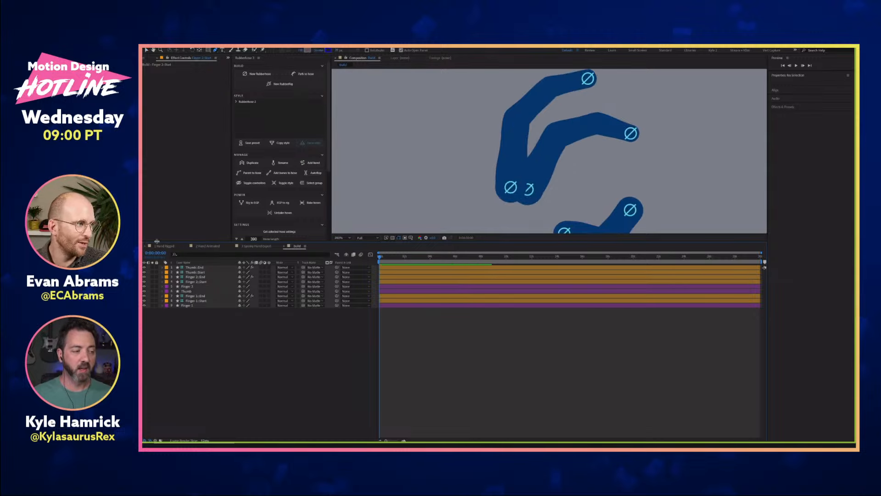
# - Preview the Hand Animated composition from its first frame, fitted to the viewer at Quarter resolution
pyautogui.click(161, 246)
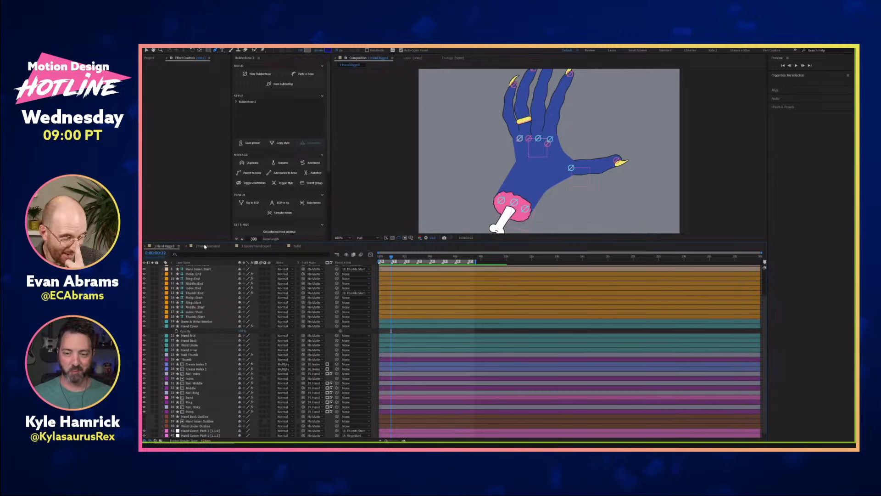
pyautogui.click(206, 246)
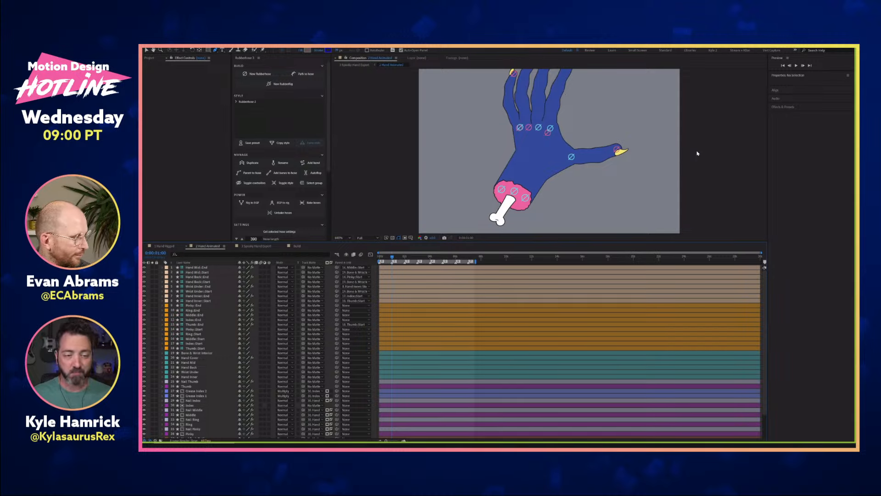
pyautogui.press('v')
pyautogui.hotkey('shift', '/')
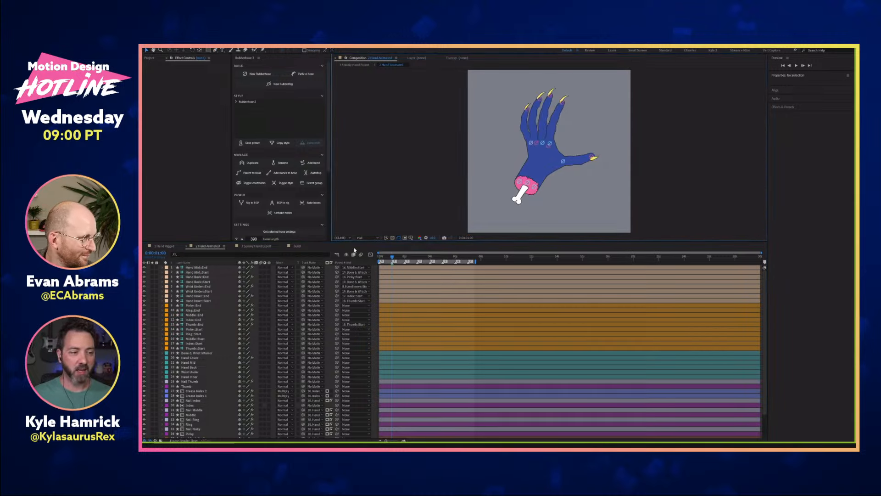
pyautogui.click(367, 269)
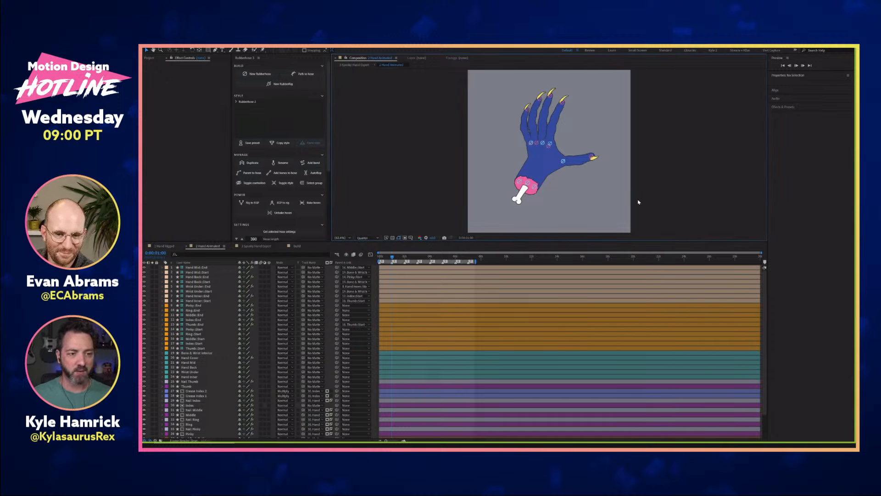
pyautogui.press('Home')
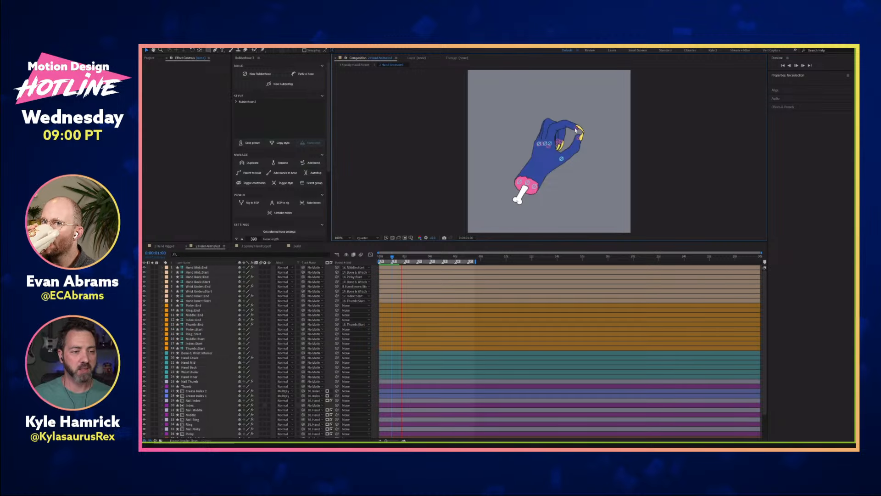
# - Return to the Build composition and draw a small curved, pointed fingernail with the Pen tool beside the lower finger's tip
pyautogui.click(172, 245)
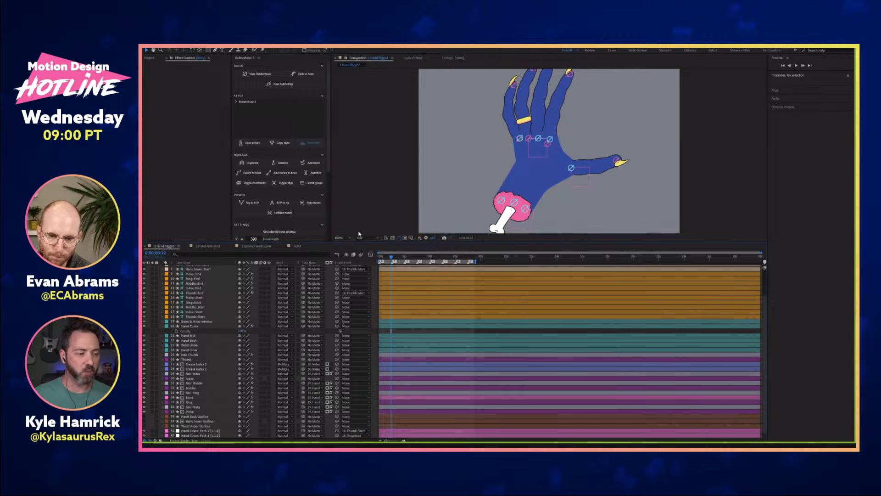
pyautogui.click(297, 246)
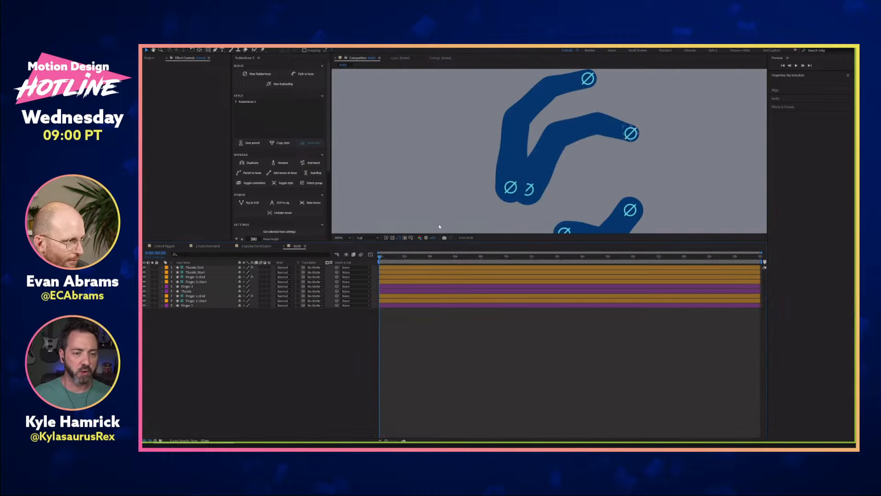
pyautogui.moveTo(699, 135); pyautogui.dragTo(619, 160)
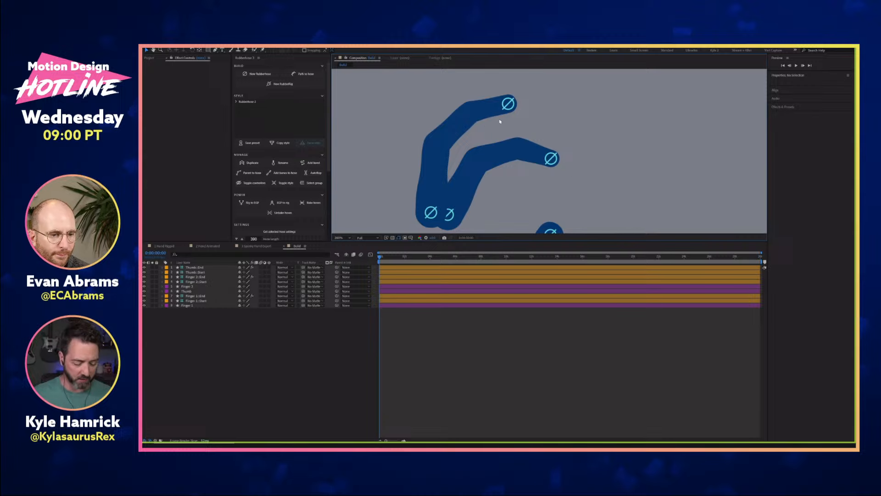
pyautogui.press('g')
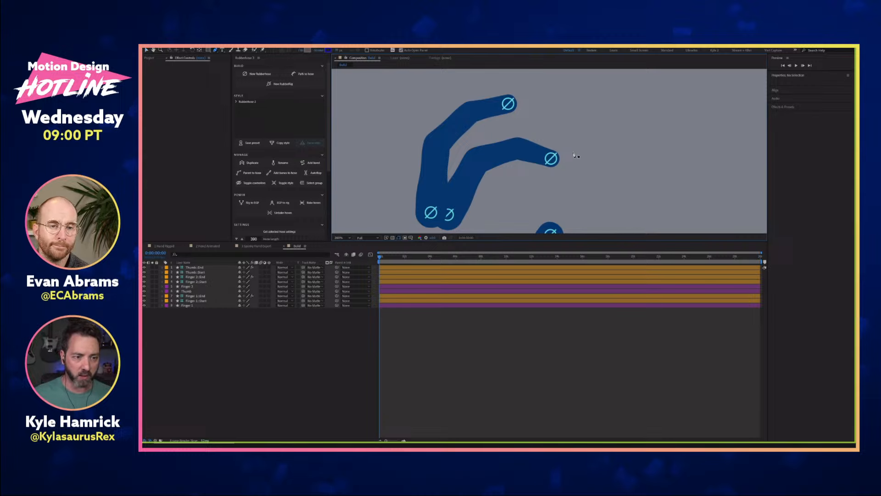
pyautogui.click(573, 156)
pyautogui.click(581, 160)
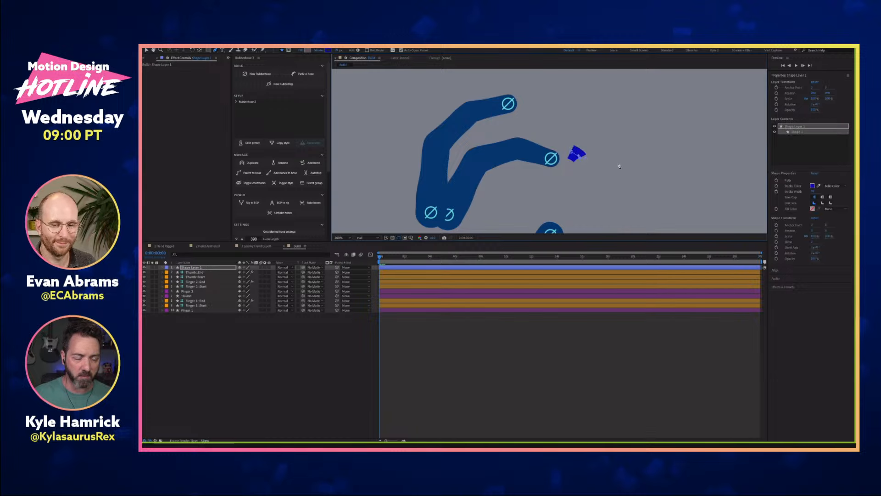
pyautogui.click(606, 158)
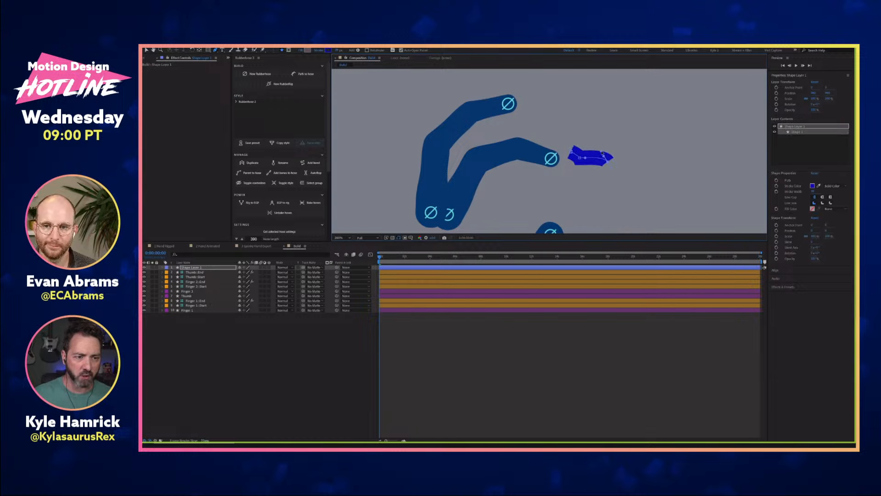
pyautogui.click(571, 152)
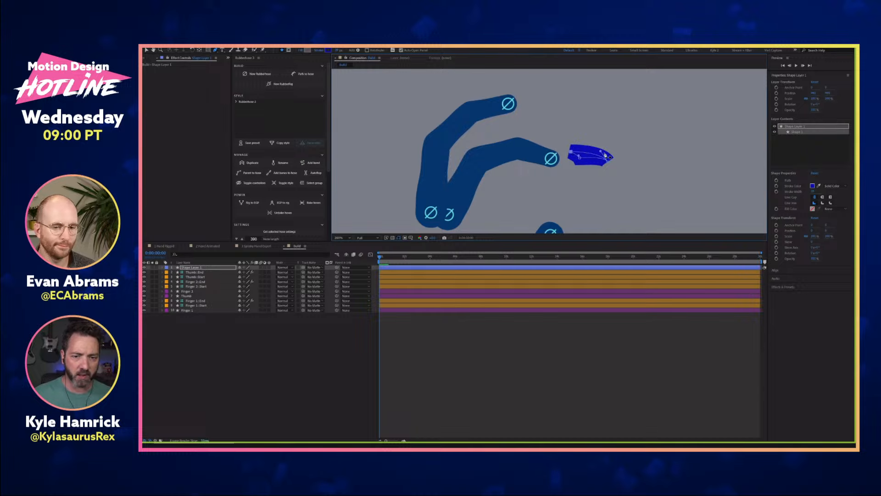
# - Remove the nail shape's stroke and give it a solid light cyan fill, 6EF8FF
pyautogui.click(833, 186)
pyautogui.click(835, 193)
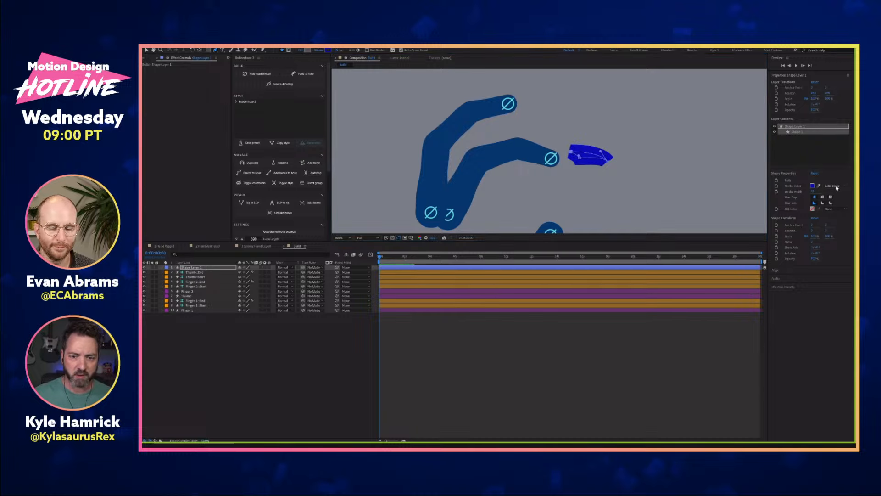
pyautogui.click(834, 209)
pyautogui.click(832, 216)
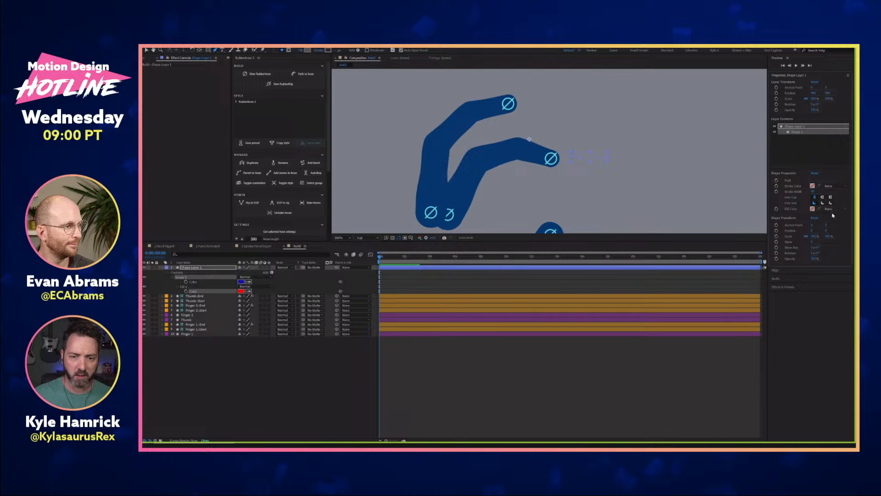
pyautogui.click(813, 209)
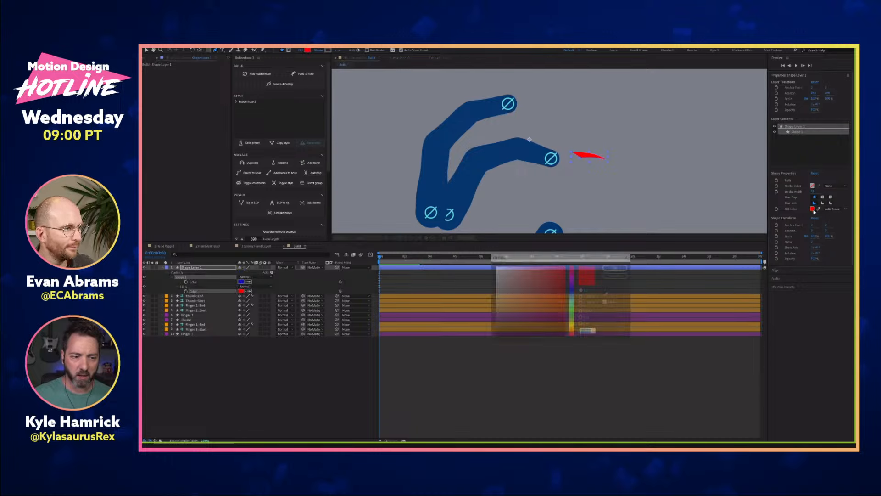
pyautogui.write('6EF8FF')
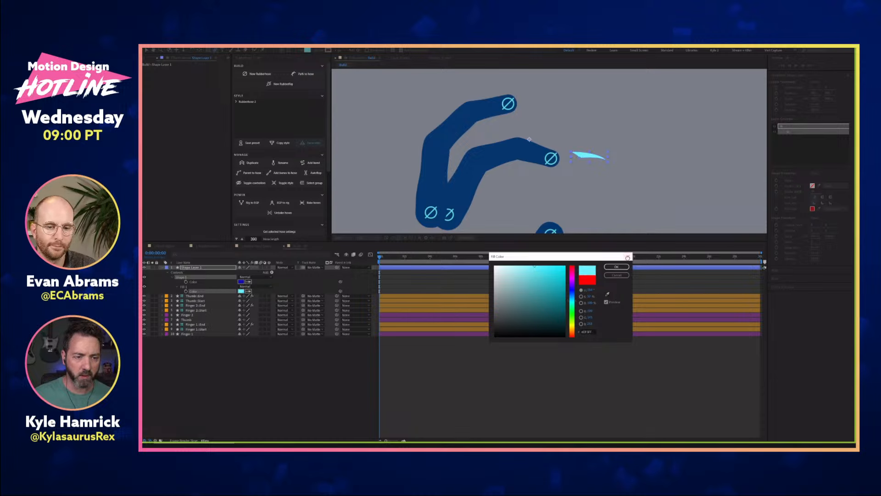
pyautogui.click(618, 266)
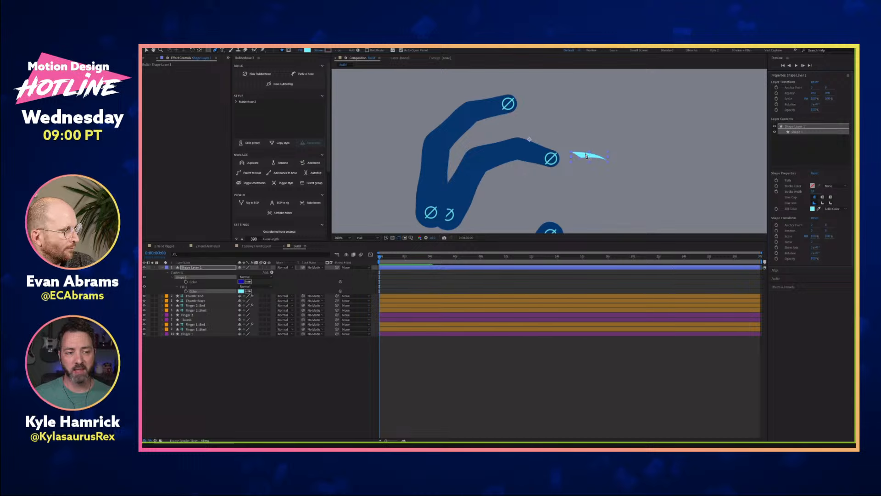
# - Move the nail onto the lower finger's tip and place its anchor point at the center of that finger's end controller
pyautogui.scroll(-2, 549, 135)
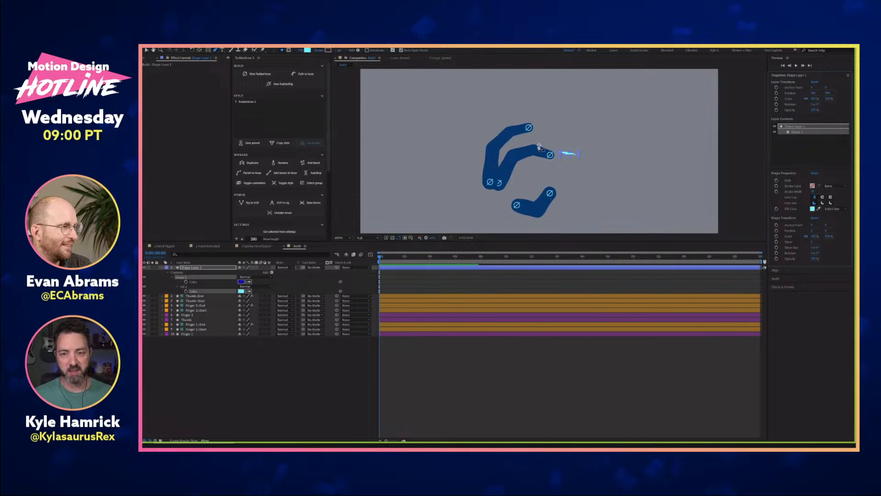
pyautogui.scroll(2, 540, 153)
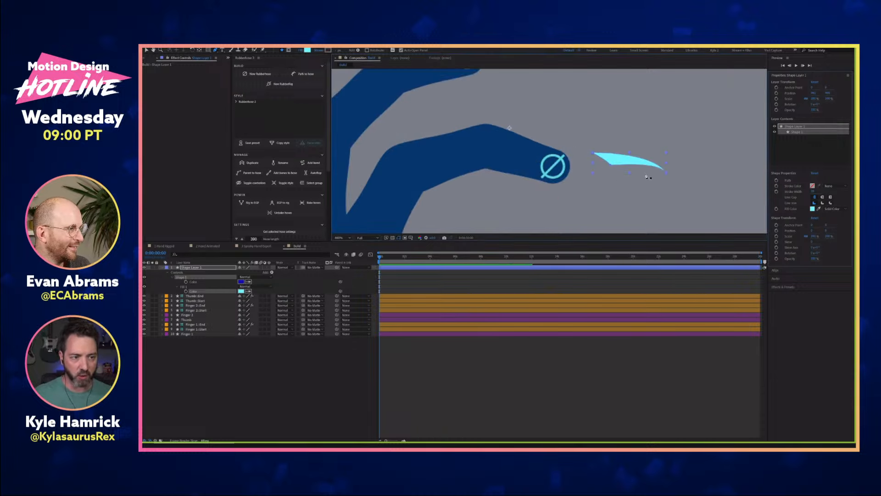
pyautogui.press('v')
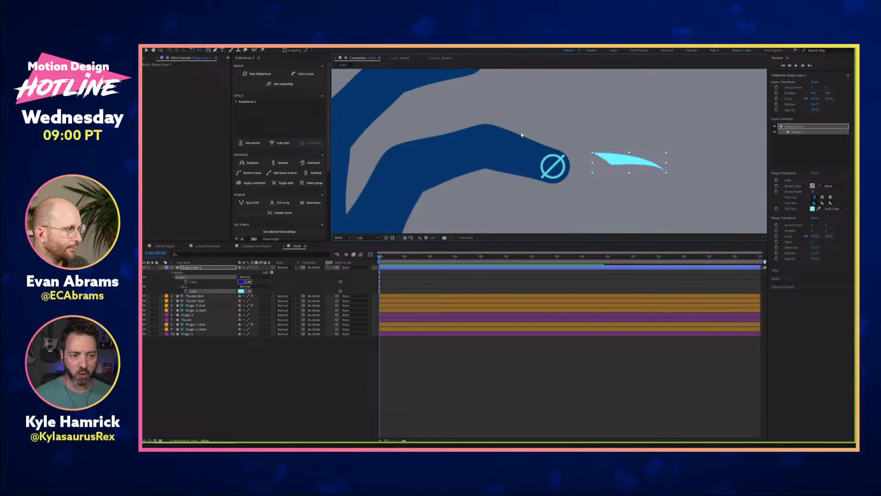
pyautogui.hotkey('ctrl', 'alt', 'Home')
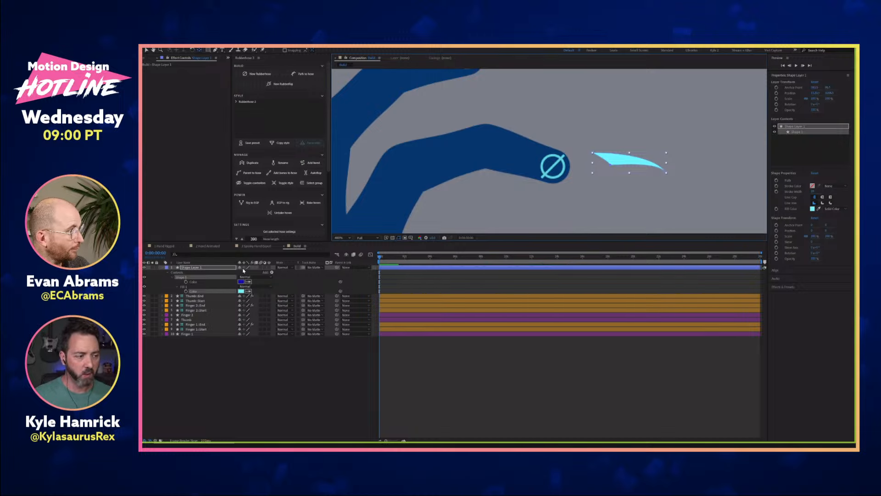
pyautogui.click(213, 268)
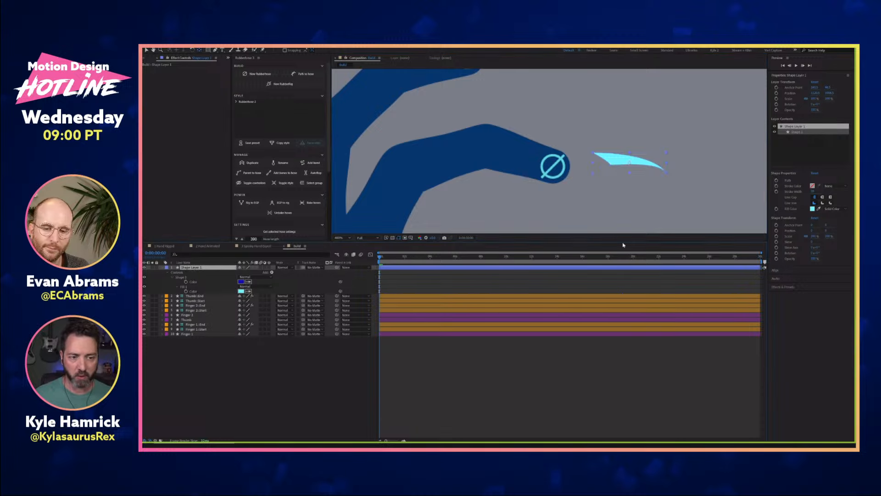
pyautogui.click(639, 163)
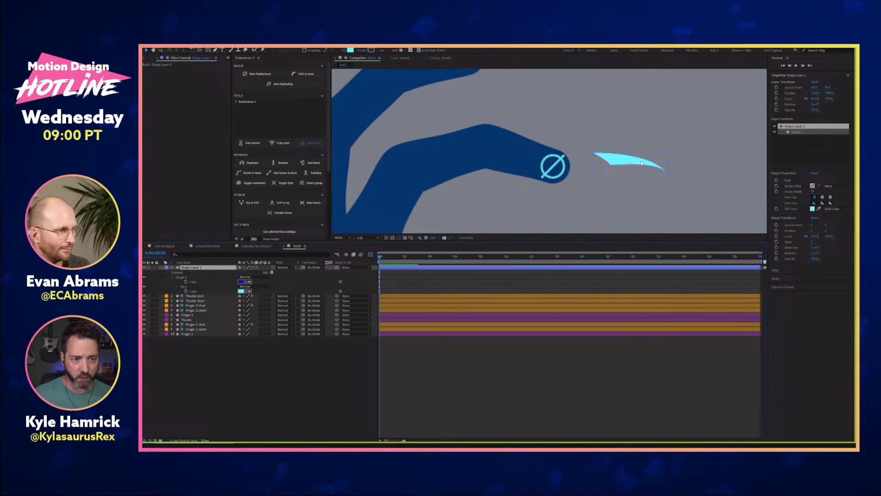
pyautogui.moveTo(639, 163)
pyautogui.mouseDown()
pyautogui.moveTo(553, 164)
pyautogui.moveTo(554, 175)
pyautogui.mouseUp()
pyautogui.press('y')
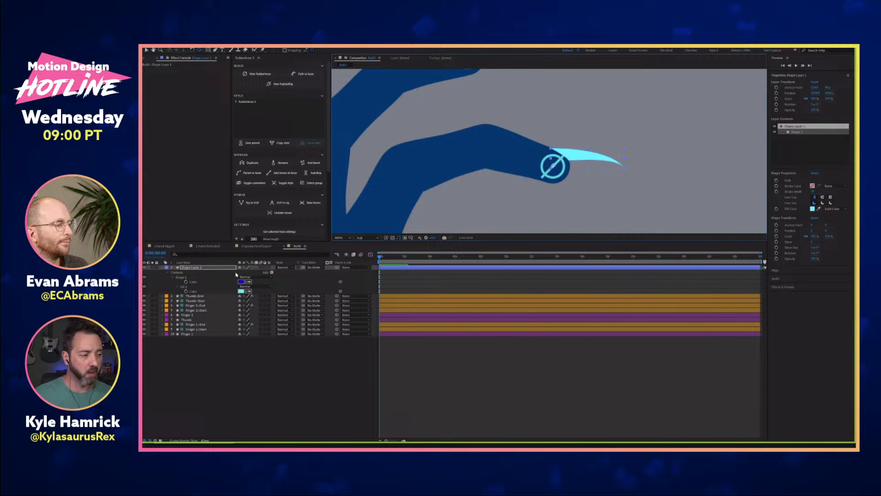
# - Rename the fingernail's shape layer "nail"
pyautogui.click(201, 268)
pyautogui.press('Return')
pyautogui.write('nail')
pyautogui.press('Return')
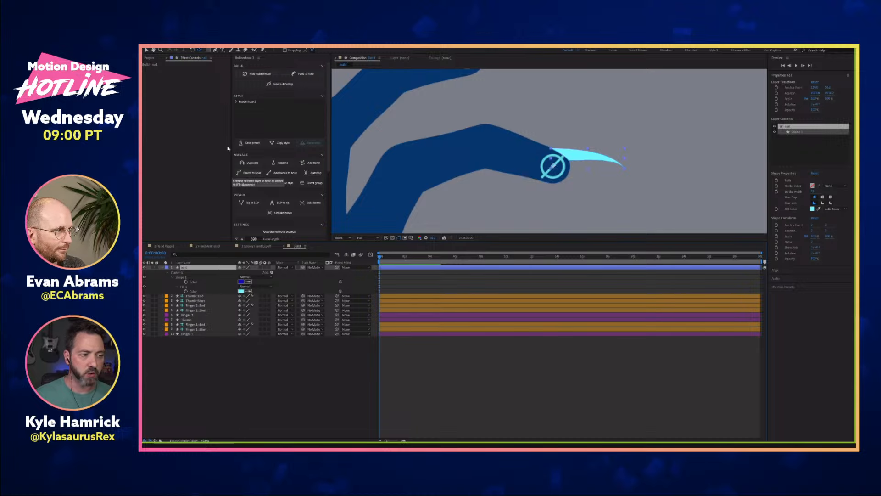
# - Connect the nail layer to the lower finger's hose with RubberHose's Parent to Hose command
pyautogui.click(252, 173)
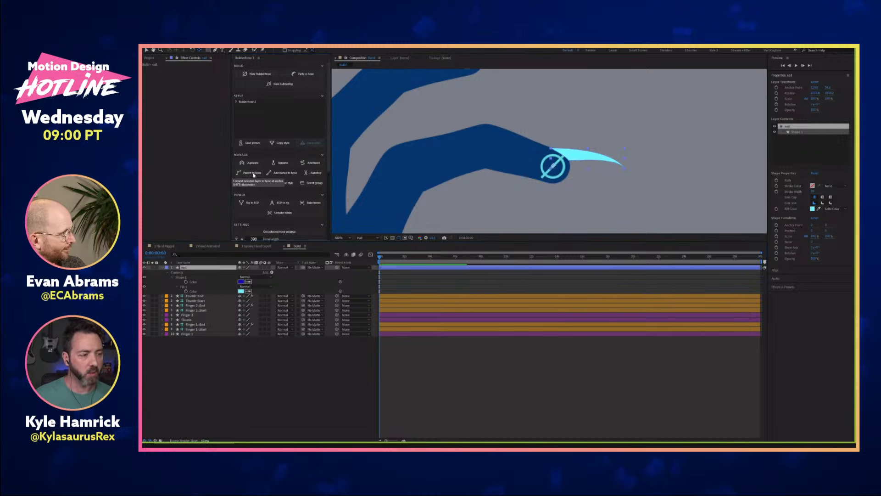
pyautogui.click(480, 242)
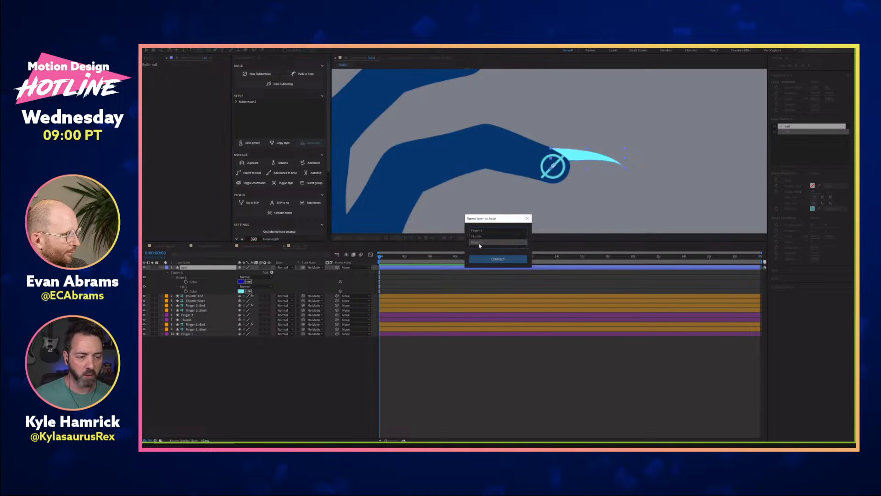
pyautogui.click(498, 259)
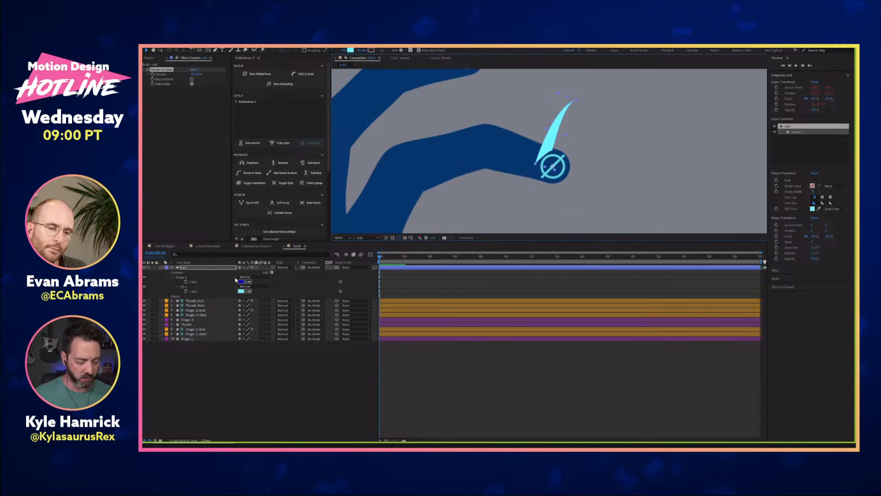
# - Rotate the nail layer to point outward along the lower fingertip and place its anchor point at the center of the end controller
pyautogui.click(224, 268)
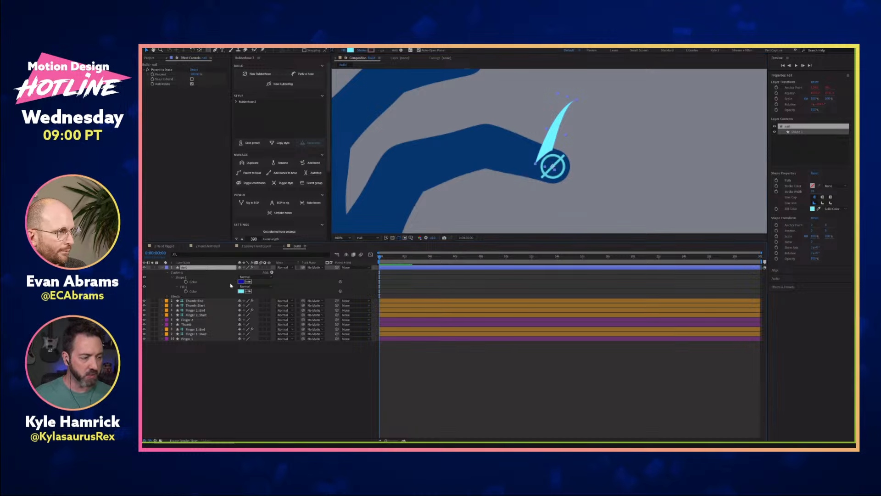
pyautogui.hotkey('shift', 'r')
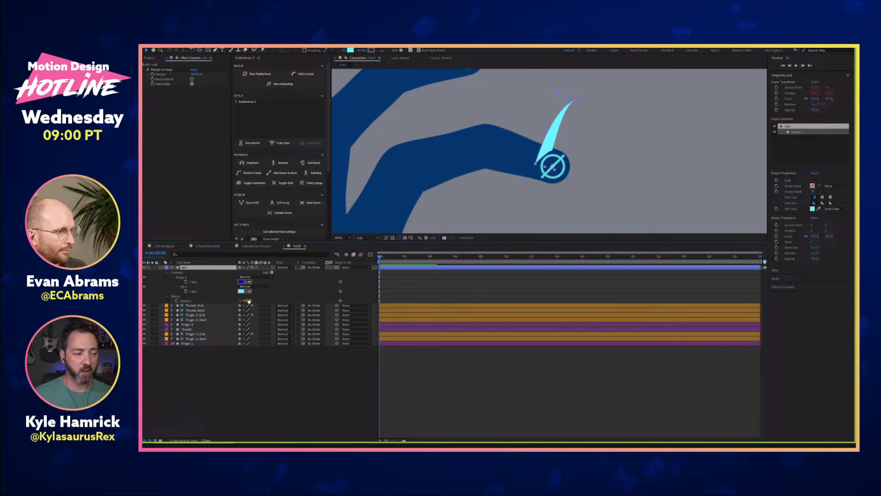
pyautogui.moveTo(249, 302); pyautogui.dragTo(270, 298)
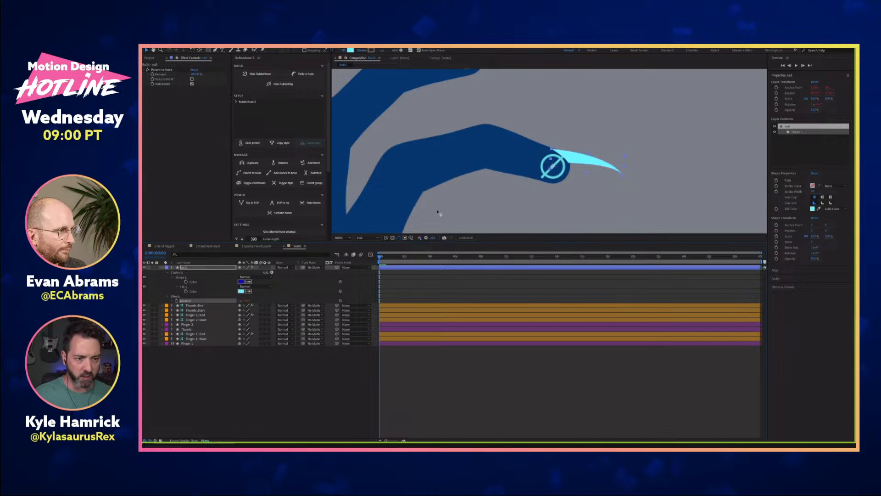
pyautogui.press('y')
pyautogui.click(552, 167)
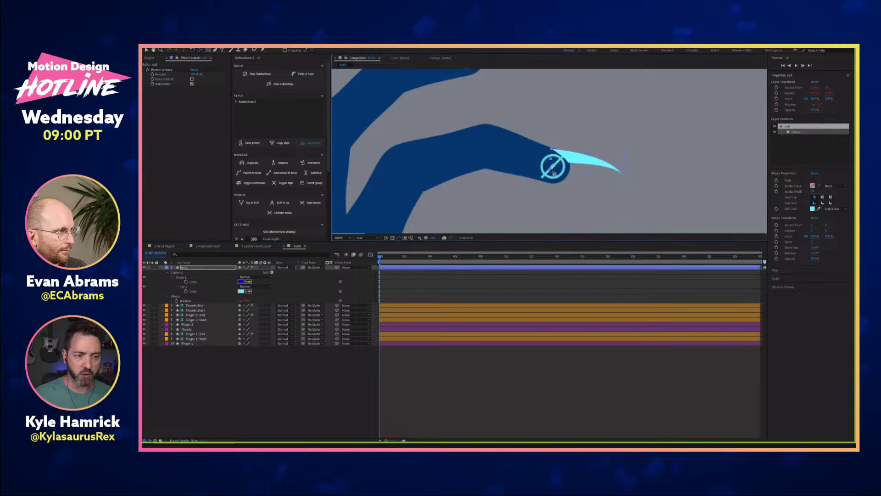
pyautogui.moveTo(552, 167)
pyautogui.mouseDown()
pyautogui.moveTo(564, 157)
pyautogui.moveTo(542, 150)
pyautogui.moveTo(534, 175)
pyautogui.moveTo(549, 168)
pyautogui.mouseUp()
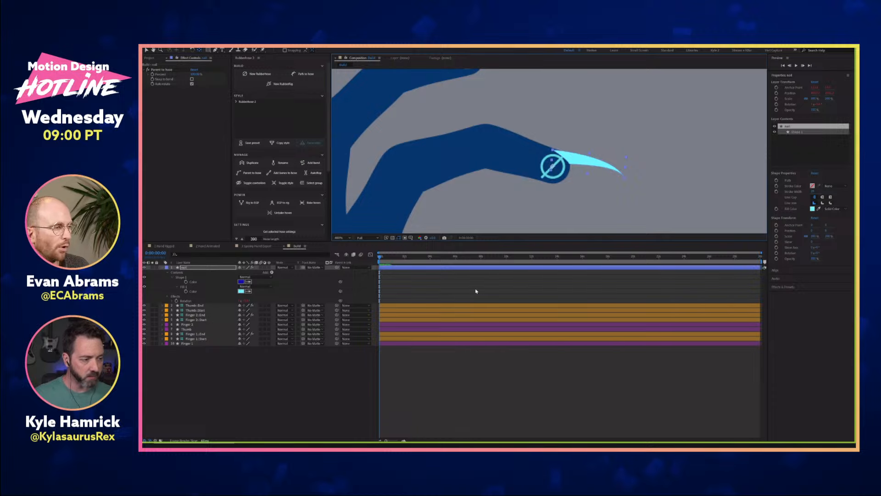
# - Move the nail layer below the controllers, directly above the Finger 1 hose, and move the Finger 2 hose to the bottom of the stack
pyautogui.click(291, 366)
pyautogui.press('v')
pyautogui.moveTo(224, 268); pyautogui.dragTo(223, 326)
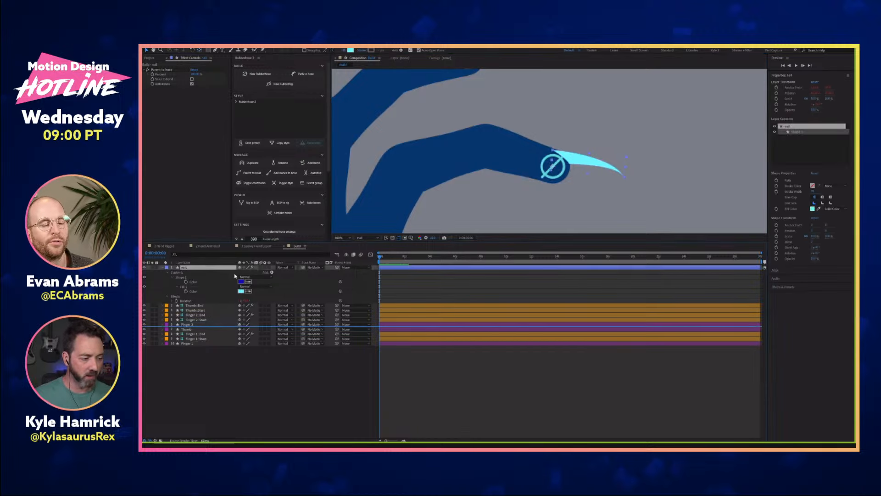
pyautogui.moveTo(210, 268); pyautogui.dragTo(215, 339)
pyautogui.moveTo(215, 286); pyautogui.dragTo(215, 346)
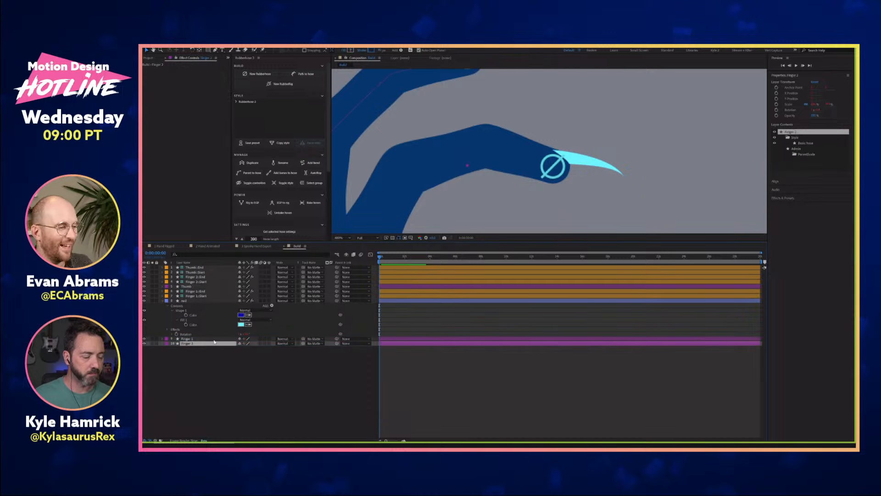
# - Move the Finger 1 end controller back and forth around the fingertip to test how the nail follows the hose
pyautogui.click(197, 292)
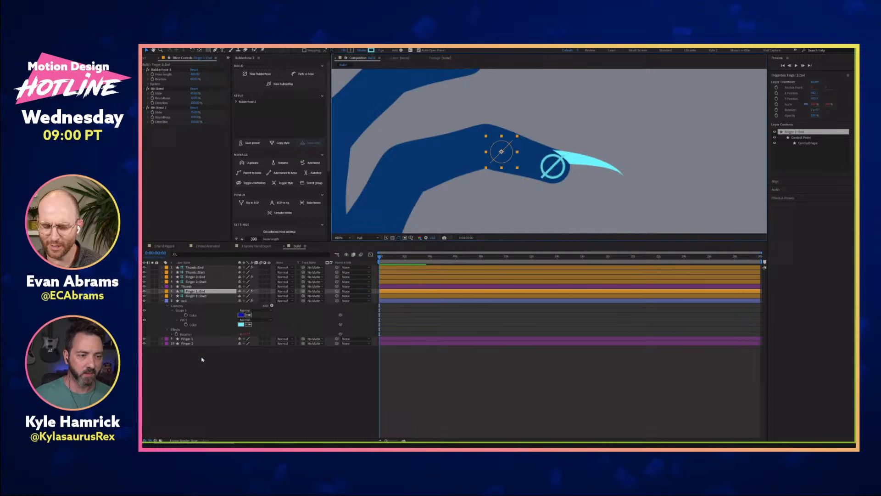
pyautogui.hotkey('shift', 'Left')
pyautogui.hotkey('shift', 'Left')
pyautogui.hotkey('shift', 'Left')
pyautogui.hotkey('shift', 'Up')
pyautogui.hotkey('shift', 'Right')
pyautogui.hotkey('shift', 'Right')
pyautogui.hotkey('shift', 'Right')
pyautogui.hotkey('shift', 'Right')
pyautogui.hotkey('shift', 'Right')
pyautogui.hotkey('shift', 'Right')
pyautogui.hotkey('shift', 'Right')
pyautogui.hotkey('shift', 'Right')
pyautogui.hotkey('shift', 'Right')
pyautogui.hotkey('shift', 'Right')
pyautogui.hotkey('shift', 'Right')
pyautogui.hotkey('shift', 'Right')
pyautogui.hotkey('shift', 'Right')
pyautogui.hotkey('shift', 'Right')
pyautogui.hotkey('shift', 'Right')
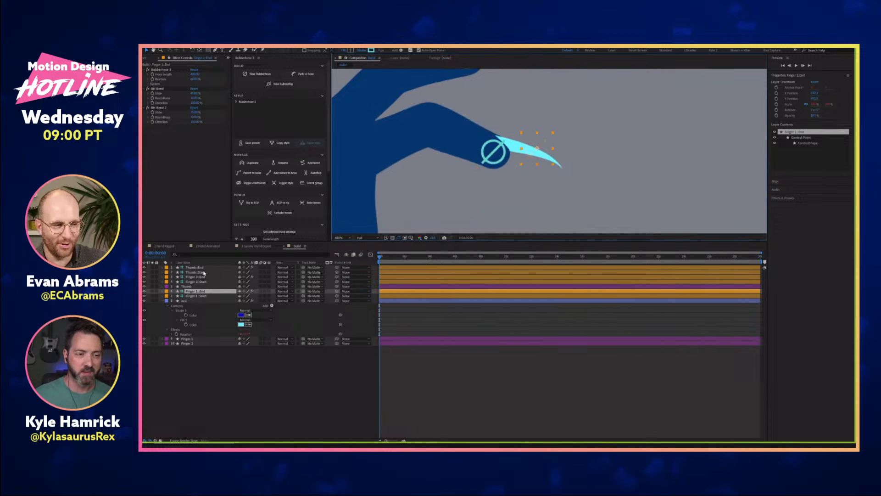
pyautogui.hotkey('shift', 'Right')
pyautogui.hotkey('shift', 'Right')
pyautogui.hotkey('shift', 'Right')
pyautogui.hotkey('shift', 'Right')
pyautogui.hotkey('shift', 'Right')
pyautogui.hotkey('shift', 'Right')
pyautogui.hotkey('shift', 'Right')
pyautogui.hotkey('shift', 'Down')
pyautogui.hotkey('shift', 'Left')
pyautogui.hotkey('shift', 'Left')
pyautogui.hotkey('shift', 'Left')
pyautogui.hotkey('shift', 'Left')
pyautogui.hotkey('shift', 'Left')
pyautogui.hotkey('shift', 'Left')
pyautogui.hotkey('shift', 'Left')
pyautogui.hotkey('shift', 'Left')
pyautogui.hotkey('shift', 'Left')
pyautogui.hotkey('shift', 'Left')
pyautogui.hotkey('shift', 'Left')
pyautogui.hotkey('shift', 'Left')
pyautogui.hotkey('shift', 'Left')
pyautogui.hotkey('shift', 'Left')
pyautogui.hotkey('shift', 'Left')
pyautogui.hotkey('shift', 'Left')
pyautogui.hotkey('shift', 'Left')
pyautogui.hotkey('shift', 'Left')
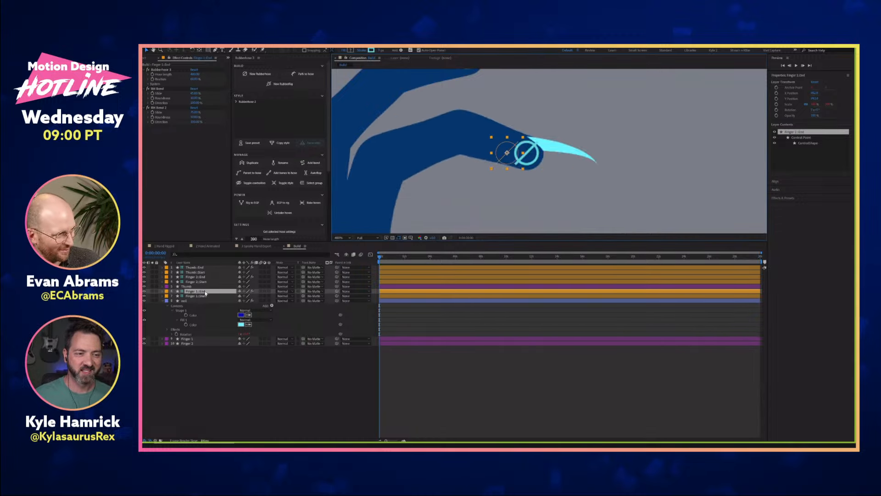
pyautogui.hotkey('shift', 'Down')
pyautogui.hotkey('shift', 'Right')
pyautogui.hotkey('shift', 'Right')
pyautogui.hotkey('shift', 'Right')
pyautogui.hotkey('shift', 'Right')
pyautogui.hotkey('shift', 'Right')
pyautogui.hotkey('shift', 'Right')
pyautogui.hotkey('shift', 'Right')
pyautogui.hotkey('shift', 'Right')
pyautogui.hotkey('shift', 'Right')
pyautogui.hotkey('shift', 'Right')
pyautogui.hotkey('shift', 'Right')
pyautogui.hotkey('shift', 'Right')
pyautogui.hotkey('shift', 'Right')
pyautogui.hotkey('shift', 'Right')
pyautogui.hotkey('shift', 'Right')
pyautogui.hotkey('shift', 'Right')
pyautogui.hotkey('shift', 'Right')
pyautogui.hotkey('shift', 'Right')
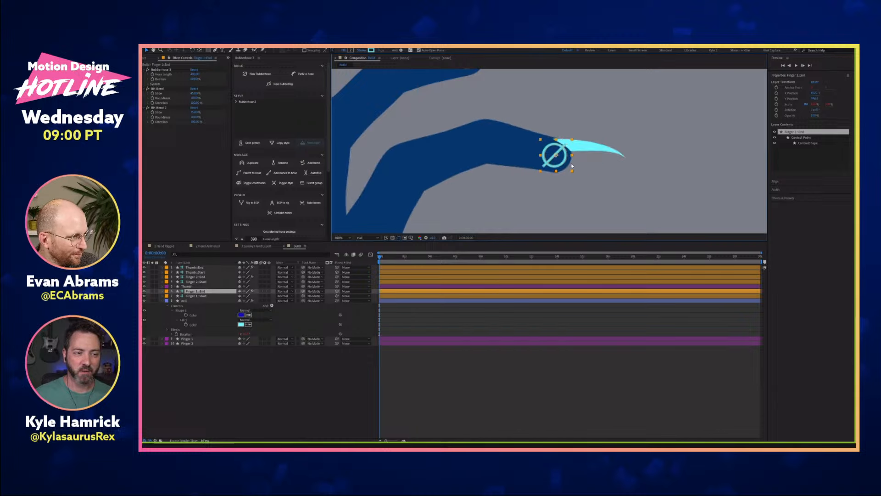
pyautogui.moveTo(561, 154); pyautogui.dragTo(520, 161)
pyautogui.press(',')
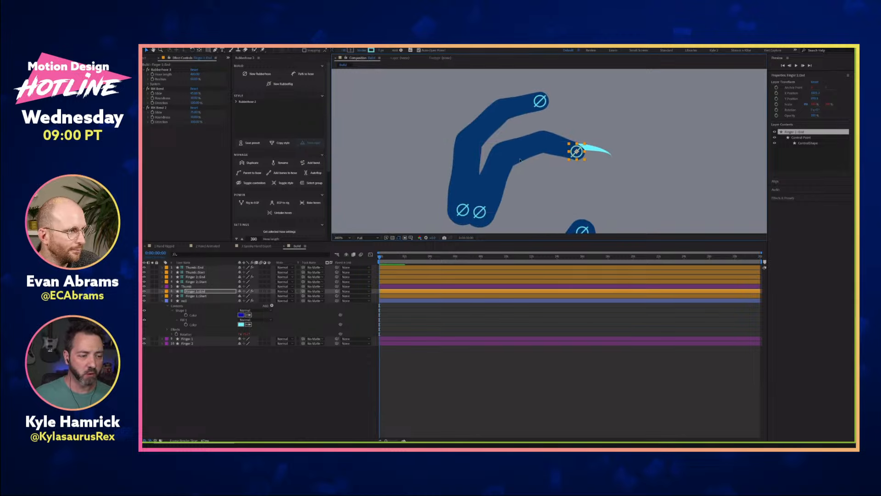
# - Open the "1 Hand Rigged" composition and curl the index finger down toward the thumb with its end controller
pyautogui.hotkey('shift', '.')
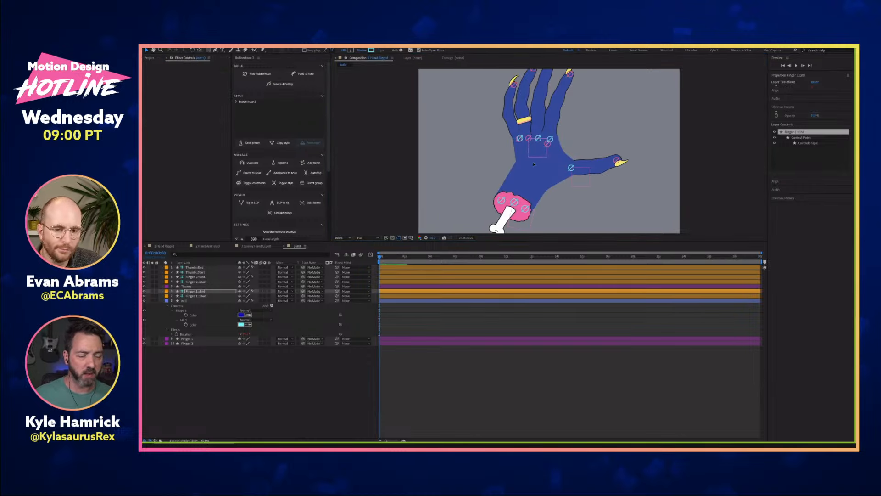
pyautogui.moveTo(570, 74); pyautogui.dragTo(589, 128)
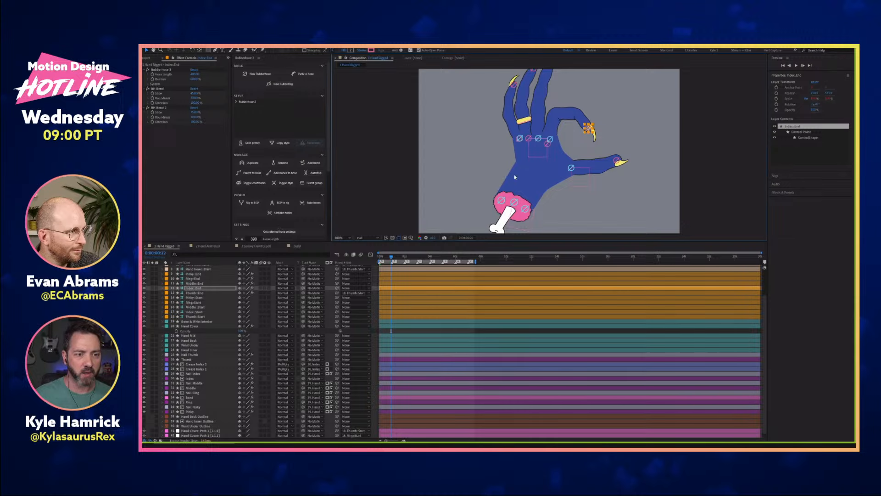
pyautogui.scroll(1, 515, 178)
pyautogui.moveTo(601, 127); pyautogui.dragTo(599, 155)
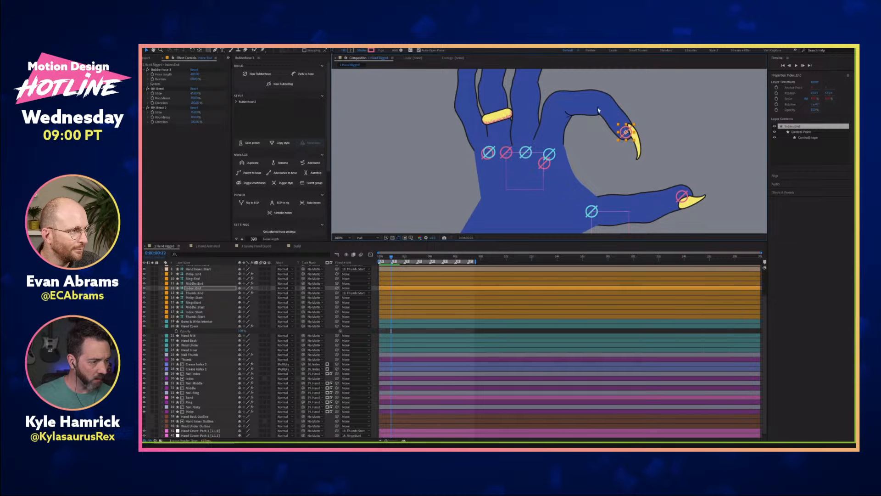
# - View the closed hand pose in the "2 Hand Animated" composition and return to "1 Hand Rigged"
pyautogui.hotkey('shift', 'Escape')
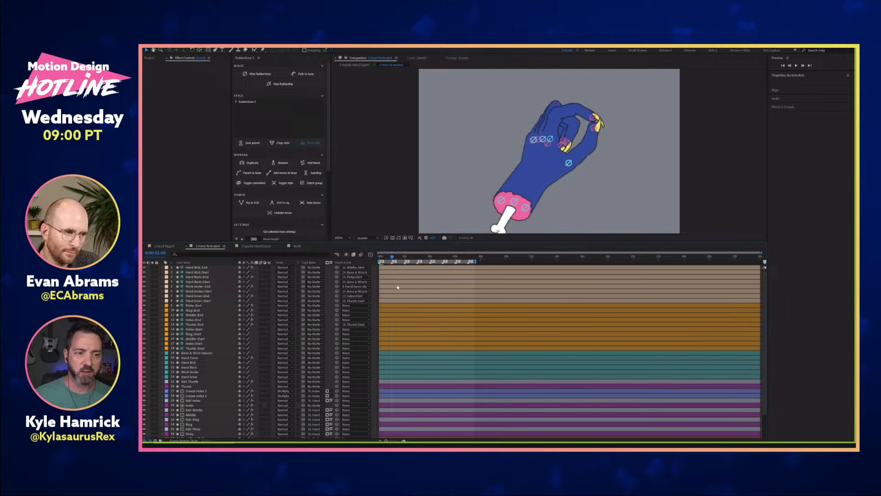
pyautogui.hotkey('shift', 'Escape')
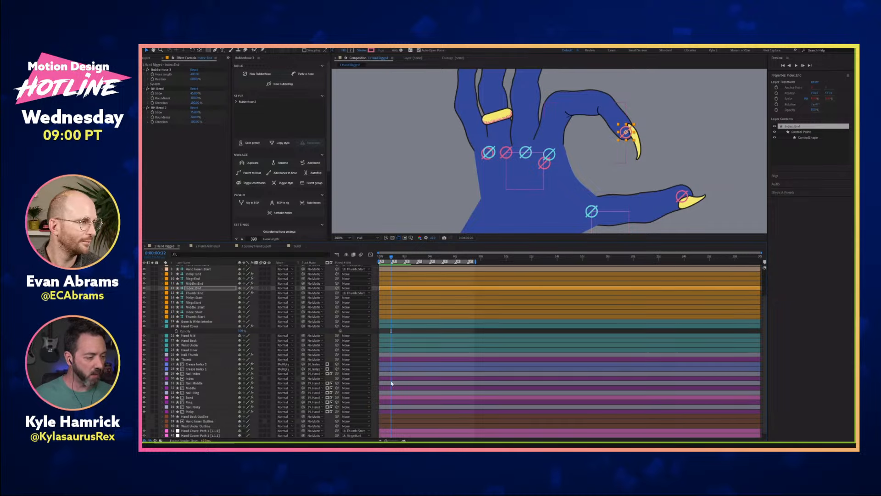
# - Examine the expressions on the Crease Index 2 layer, including its trim path End expression, and collapse the layer again
pyautogui.scroll(-1, 254, 394)
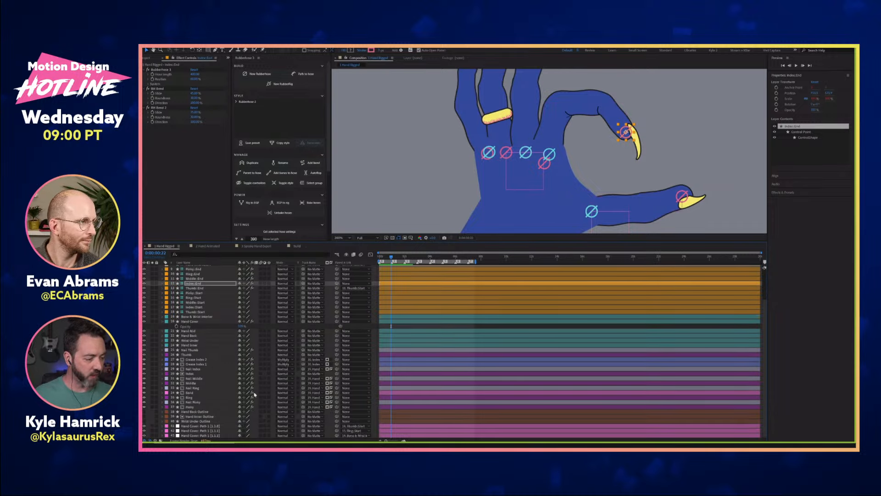
pyautogui.click(202, 360)
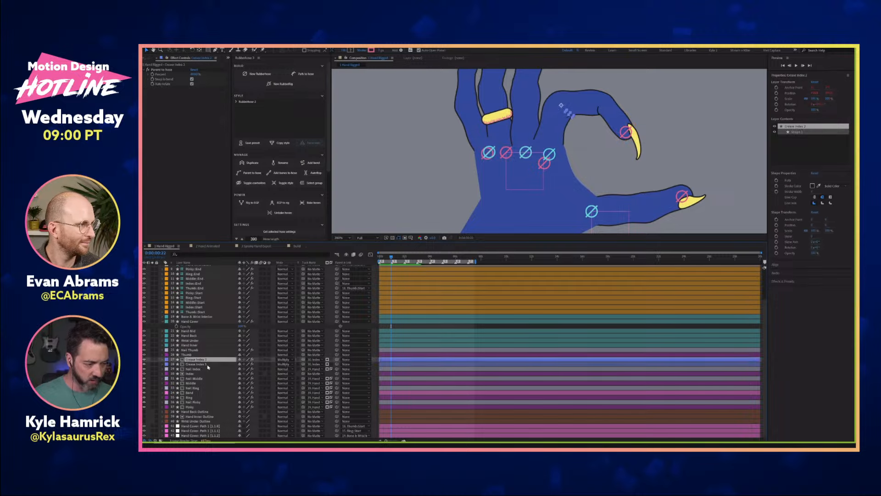
pyautogui.press('e')
pyautogui.press('e')
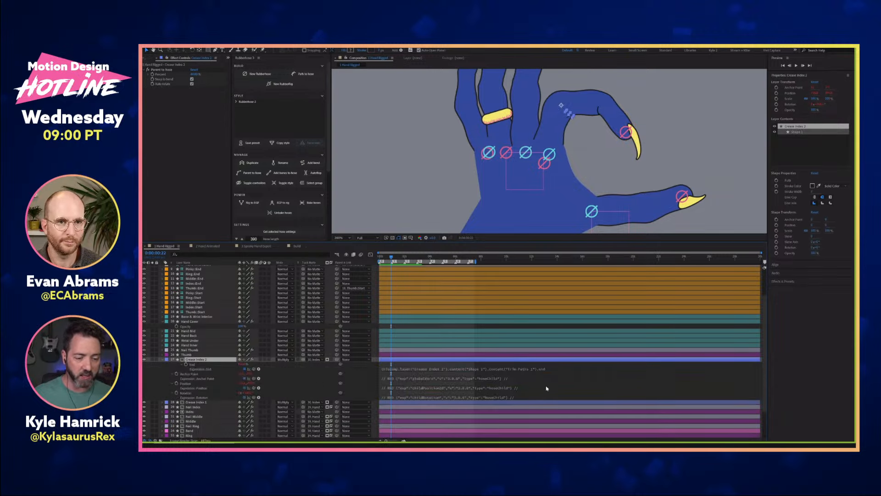
pyautogui.click(565, 373)
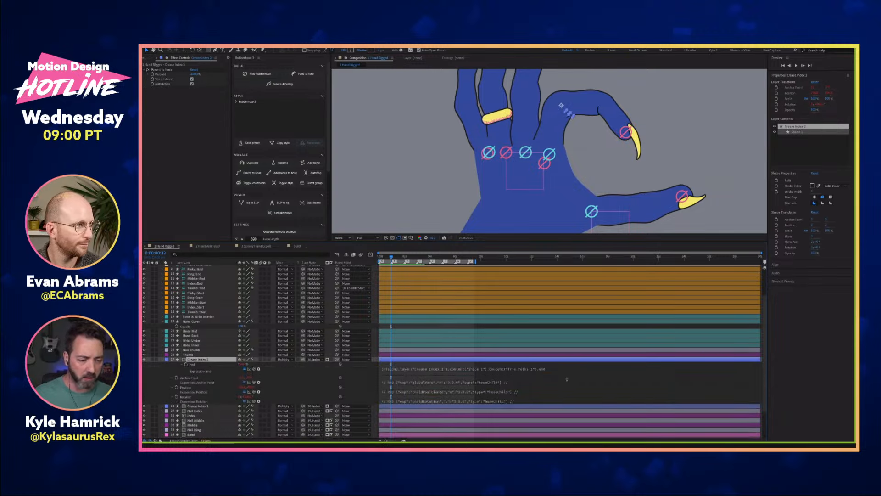
pyautogui.moveTo(566, 379)
pyautogui.mouseDown()
pyautogui.moveTo(567, 391)
pyautogui.moveTo(566, 378)
pyautogui.mouseUp()
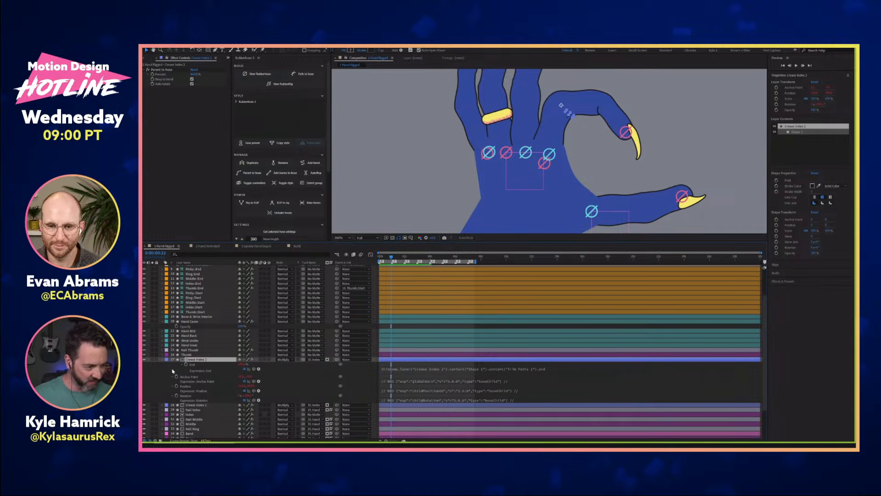
pyautogui.press('u')
pyautogui.press('u')
pyautogui.press('u')
pyautogui.press('u')
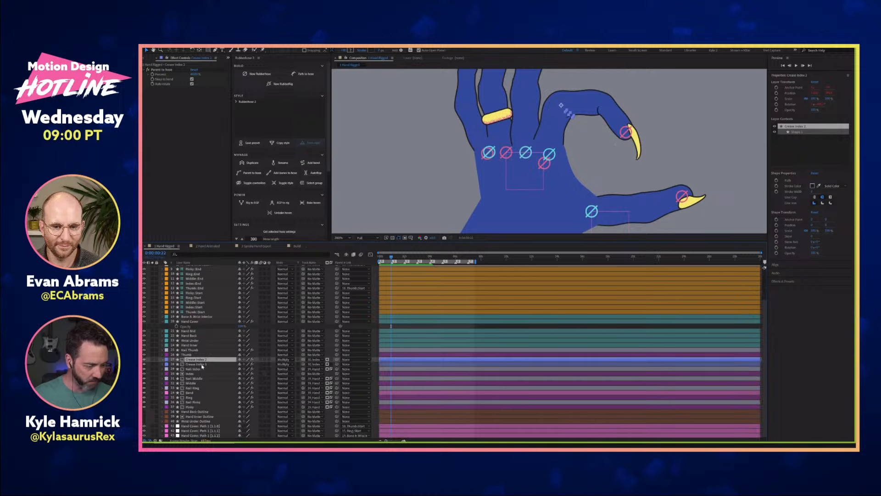
# - Reveal the expressions on the Crease Index 1 layer and examine the one driving its trim path End value
pyautogui.click(202, 365)
pyautogui.press('e')
pyautogui.press('e')
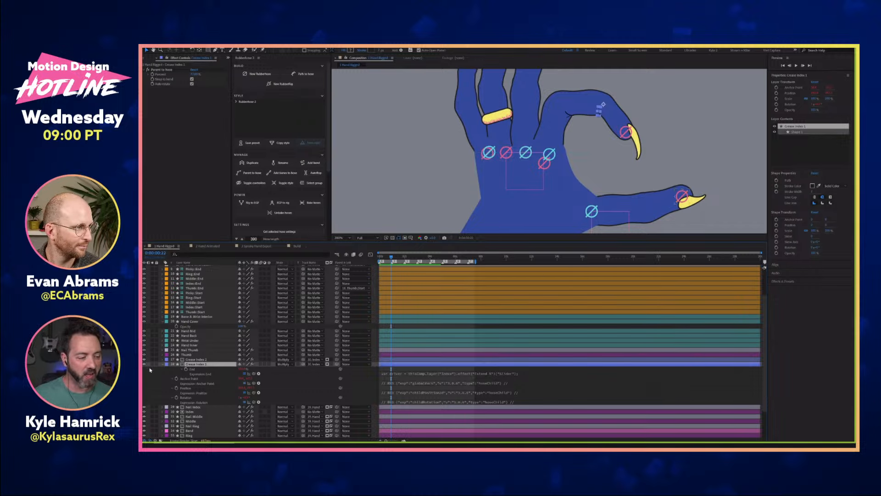
pyautogui.scroll(-3, 217, 392)
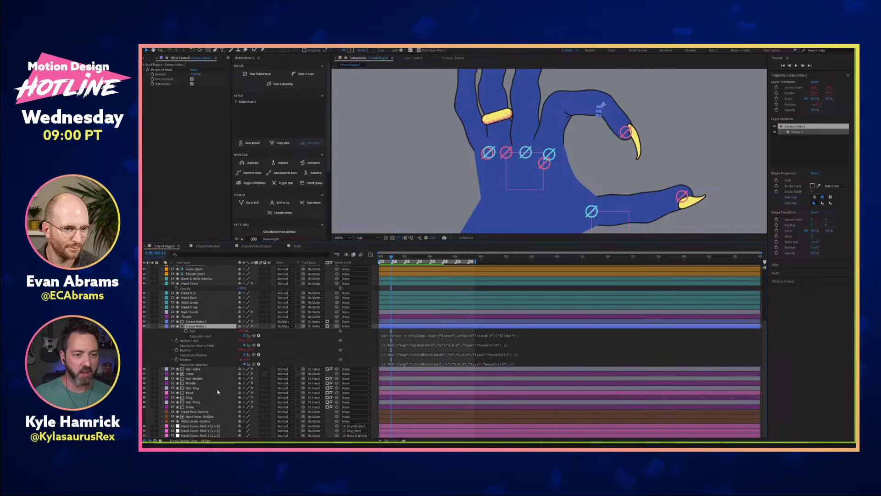
# - Select the index finger's end controller
pyautogui.click(627, 132)
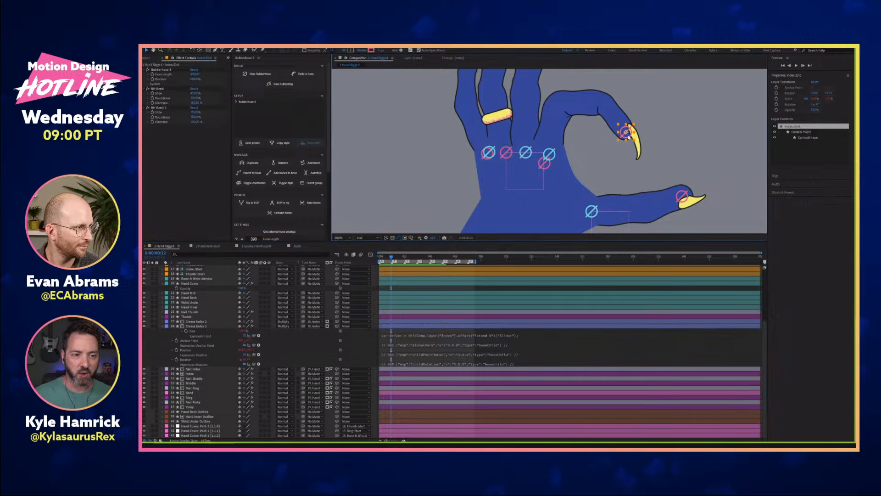